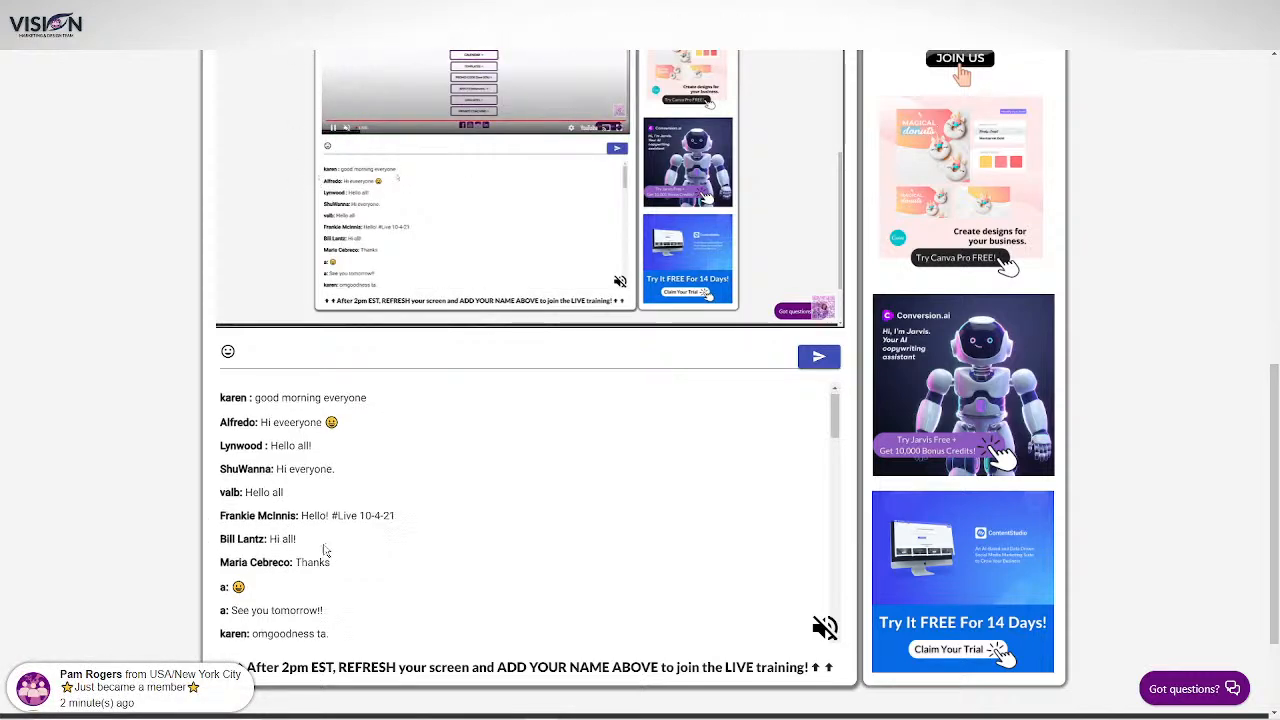
{"action": "scroll", "coordinate": [300, 545], "scroll_direction": "down", "scroll_amount": 2}
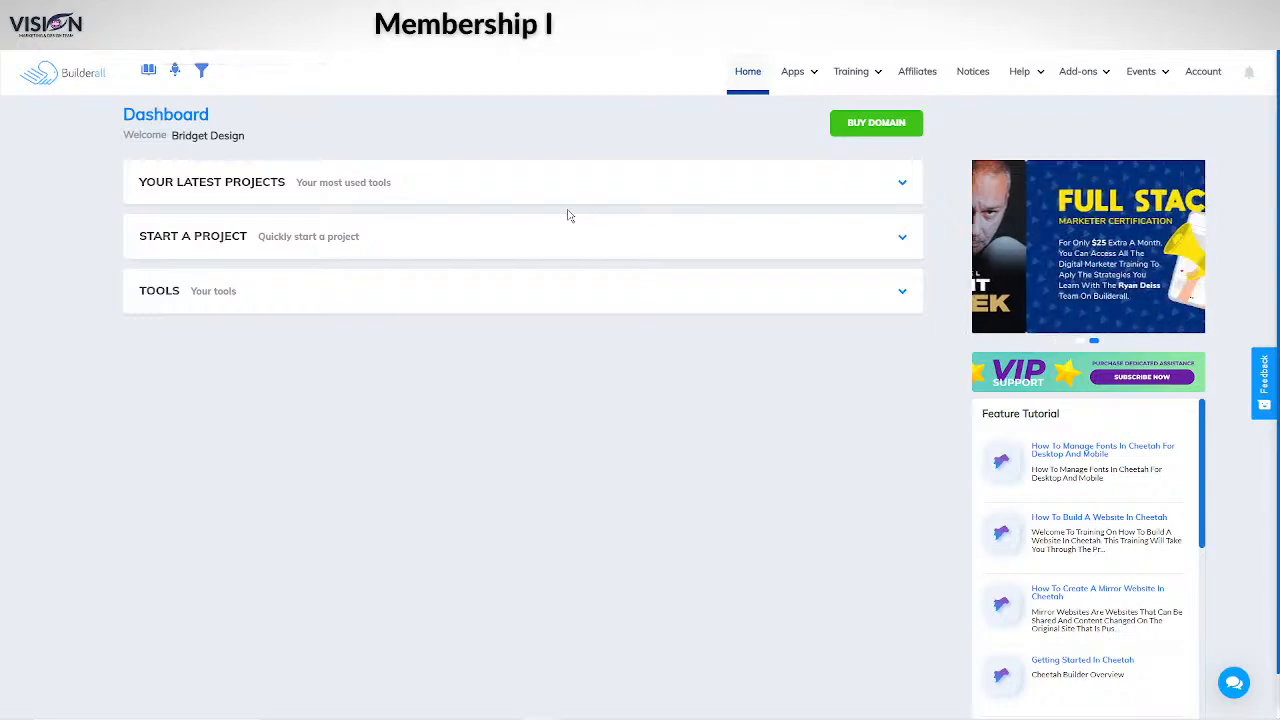
Open the Website Chat Bot tool from Builderall's list of apps.
{"action": "left_click", "coordinate": [812, 74]}
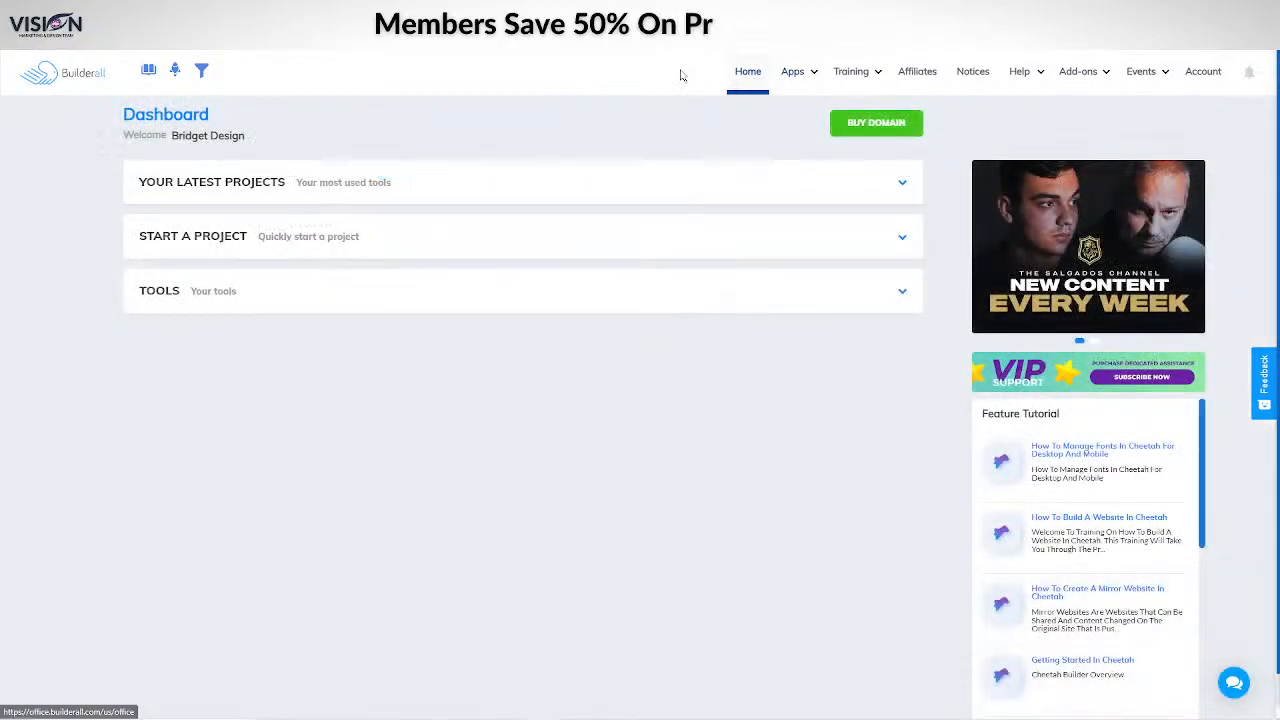
{"action": "mouse_move", "coordinate": [812, 74]}
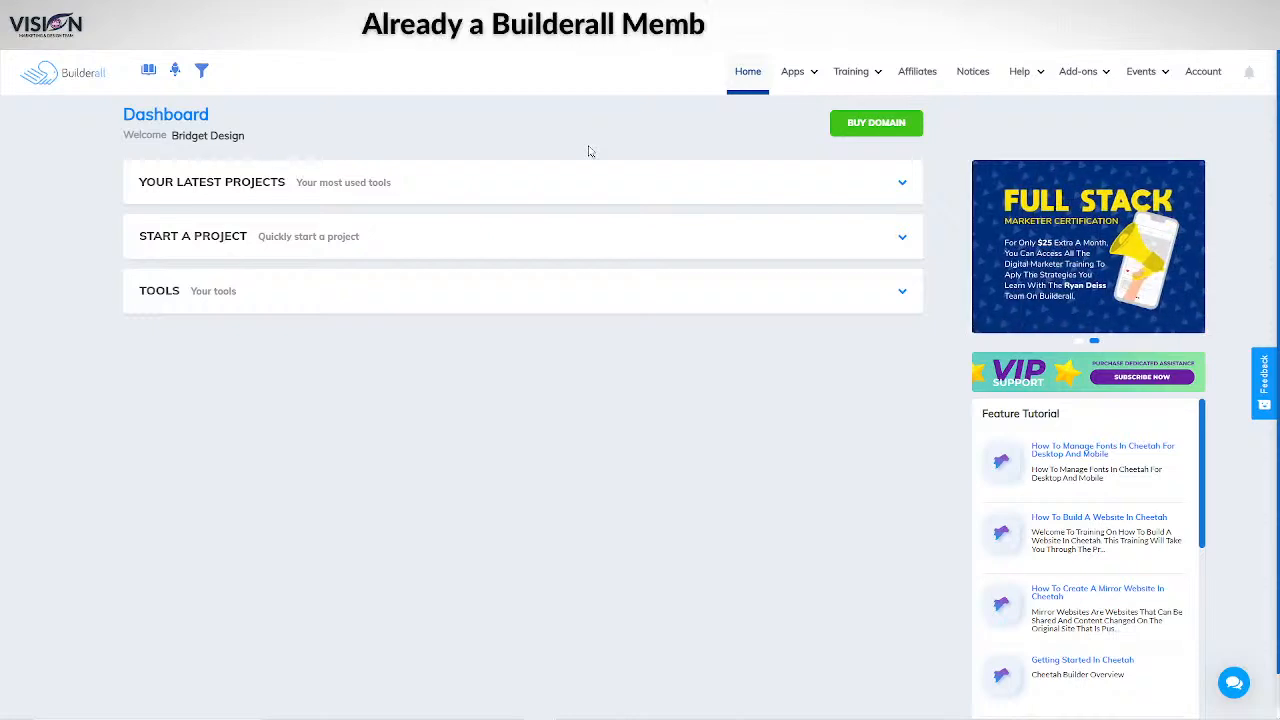
{"action": "left_click", "coordinate": [790, 75]}
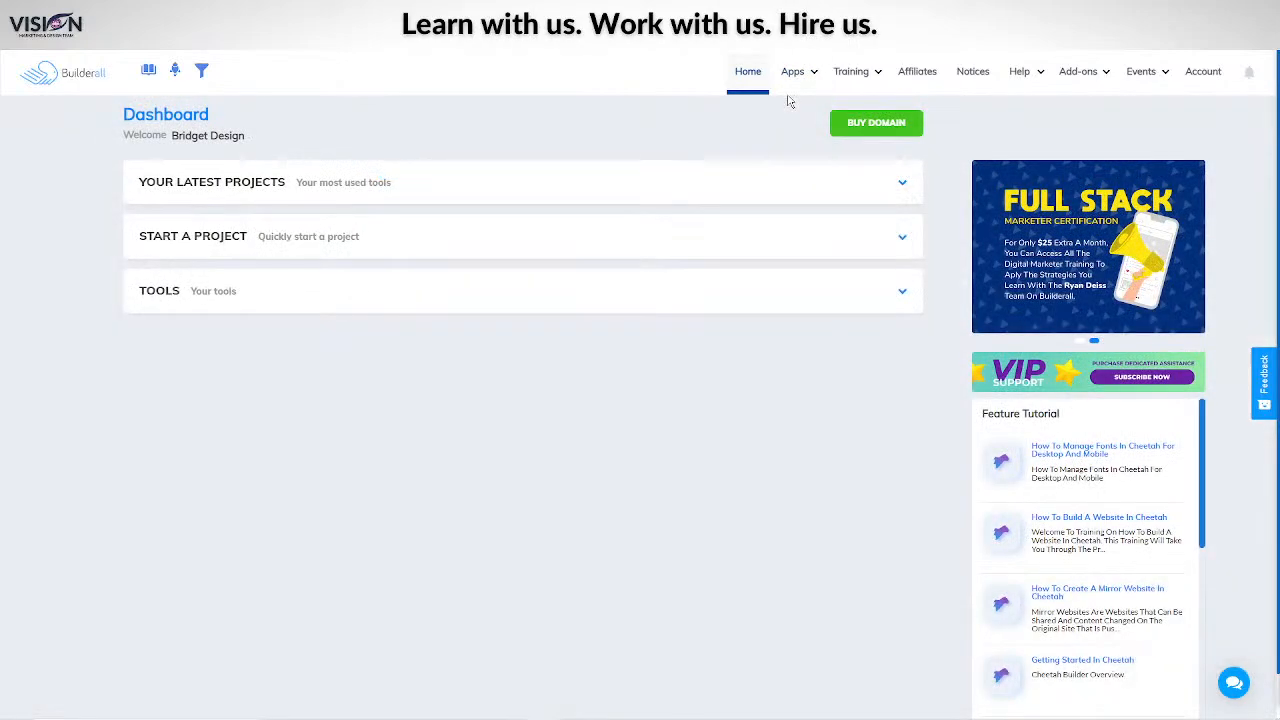
{"action": "mouse_move", "coordinate": [794, 84]}
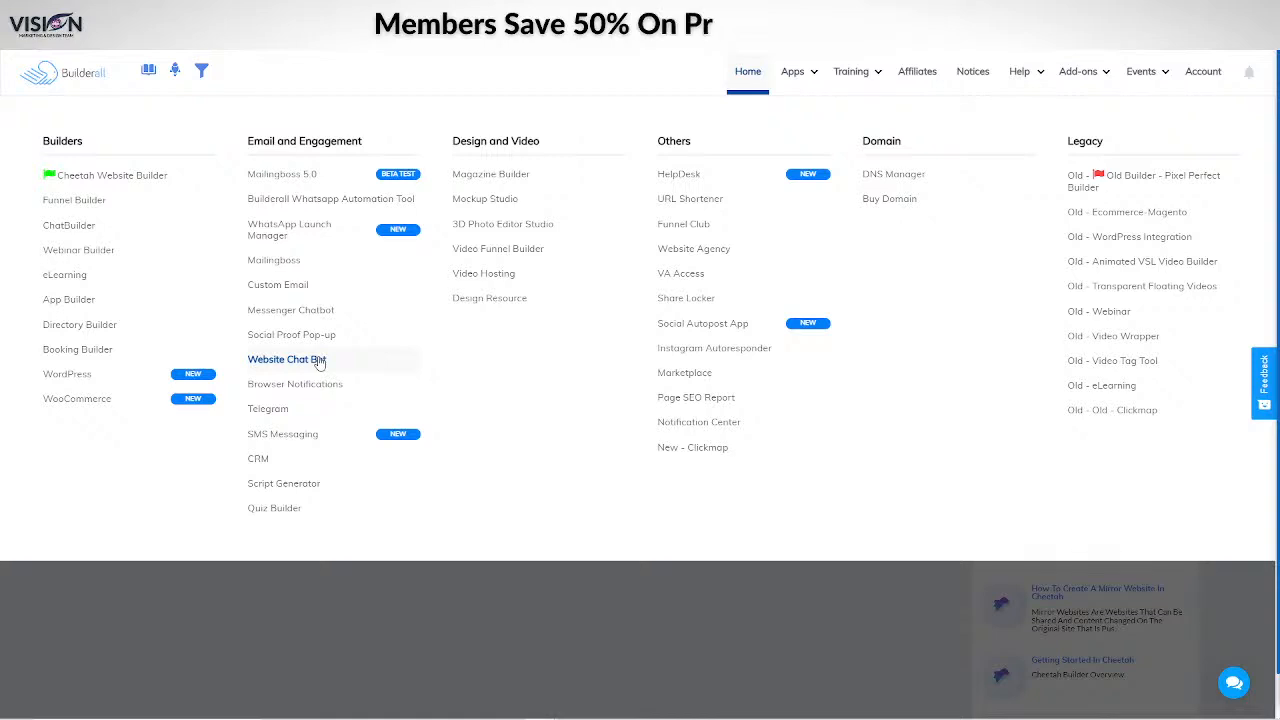
{"action": "left_click", "coordinate": [318, 360]}
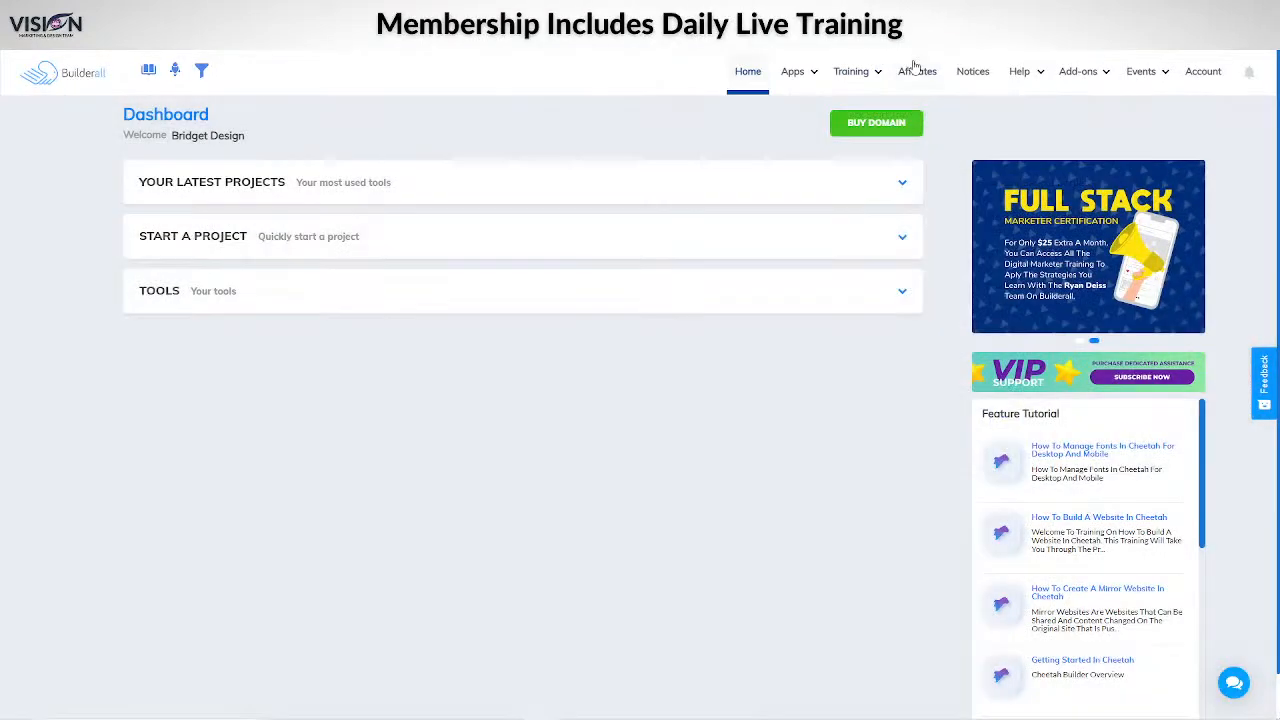
Open Funnel Club from the Builderall apps and enter its Chatbot Funnels collection.
{"action": "mouse_move", "coordinate": [805, 77]}
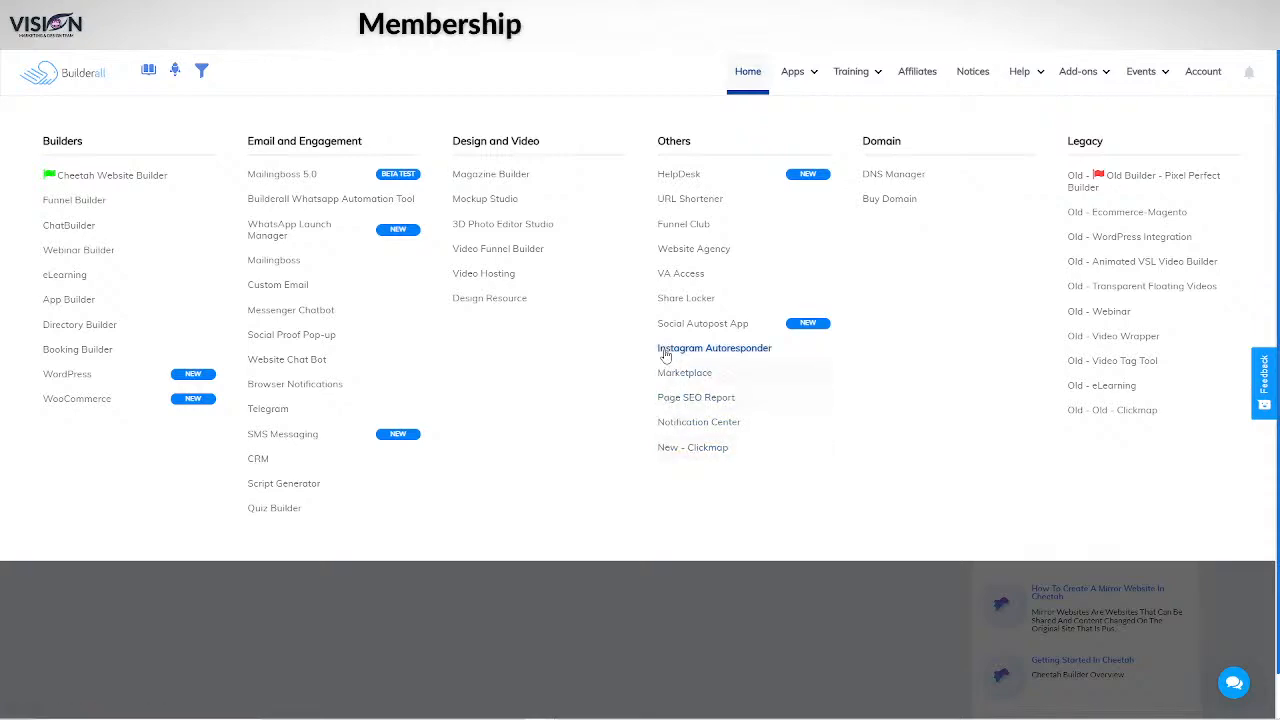
{"action": "left_click", "coordinate": [676, 227]}
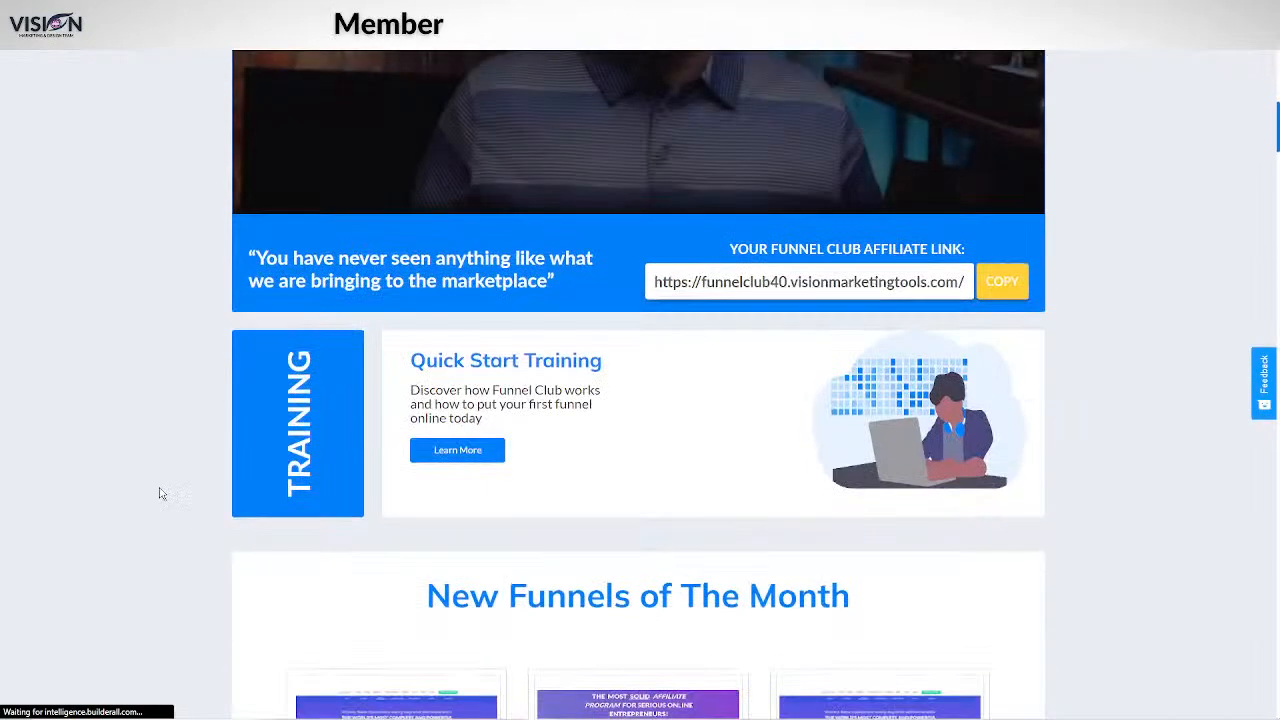
{"action": "scroll", "coordinate": [180, 470], "scroll_direction": "down", "scroll_amount": 5}
{"action": "scroll", "coordinate": [317, 380], "scroll_direction": "down", "scroll_amount": 1}
{"action": "scroll", "coordinate": [645, 465], "scroll_direction": "up", "scroll_amount": 10}
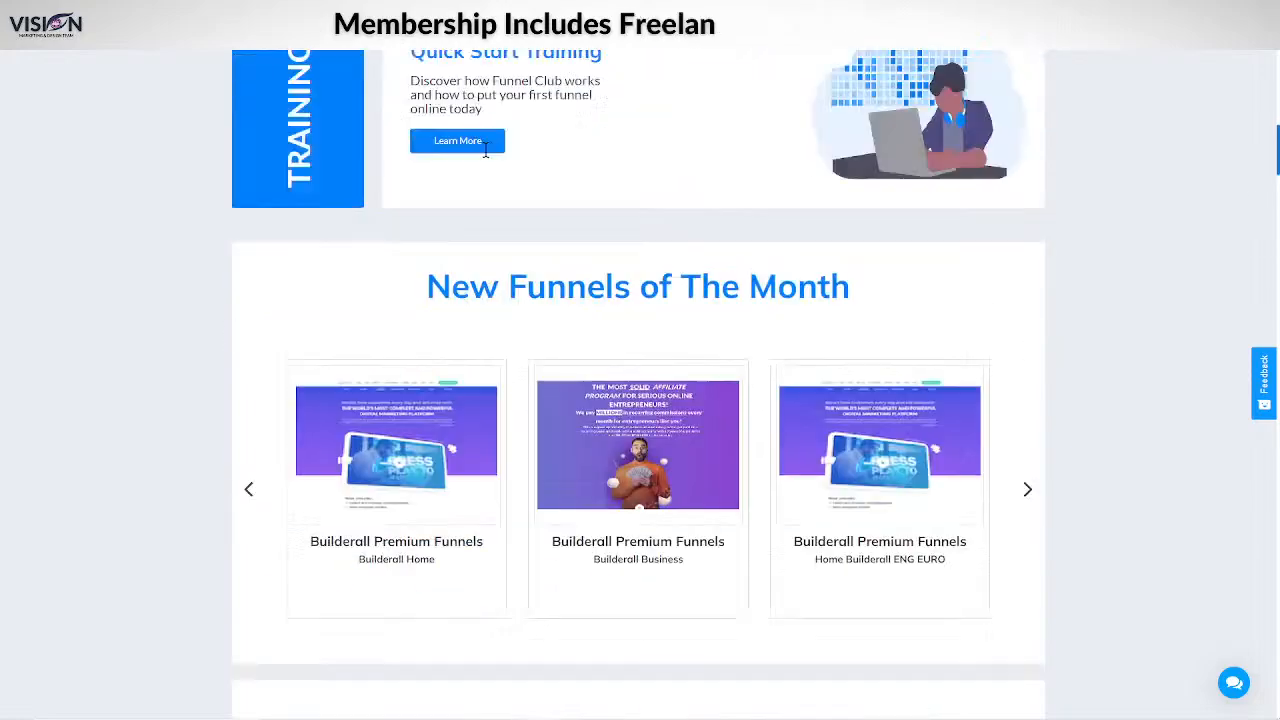
{"action": "scroll", "coordinate": [1111, 411], "scroll_direction": "down", "scroll_amount": 10}
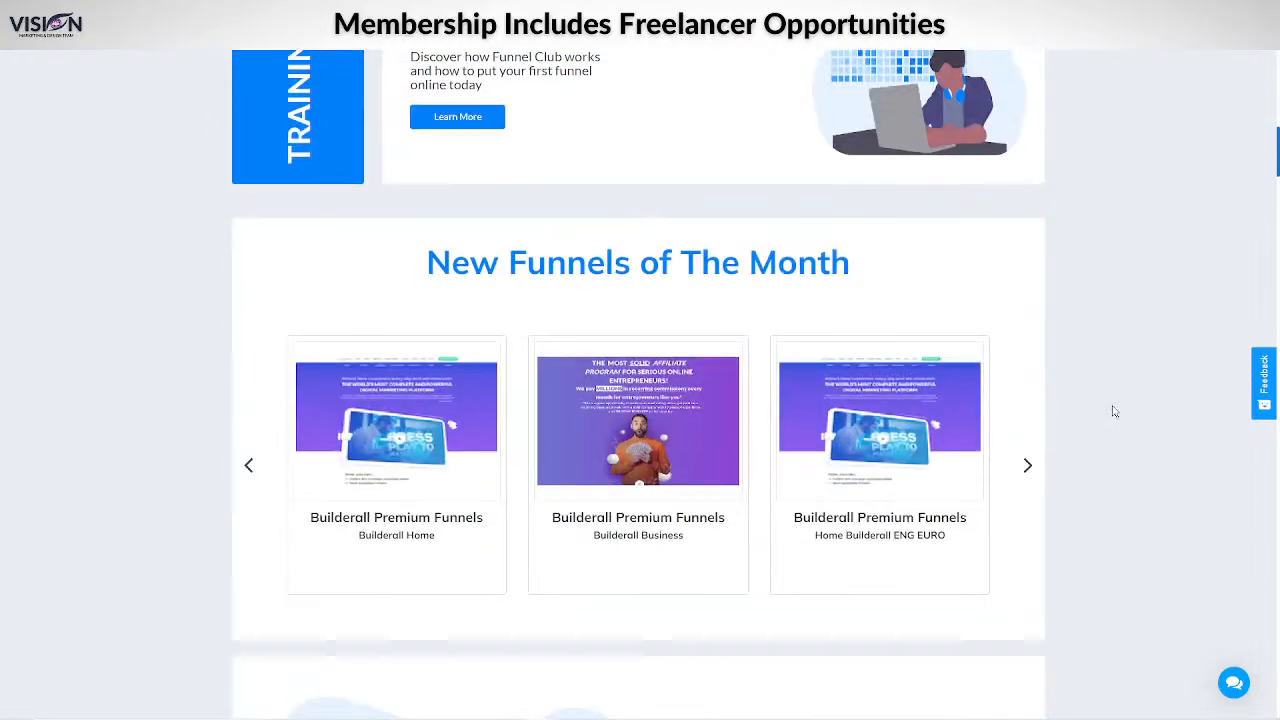
{"action": "scroll", "coordinate": [1097, 404], "scroll_direction": "down", "scroll_amount": 10}
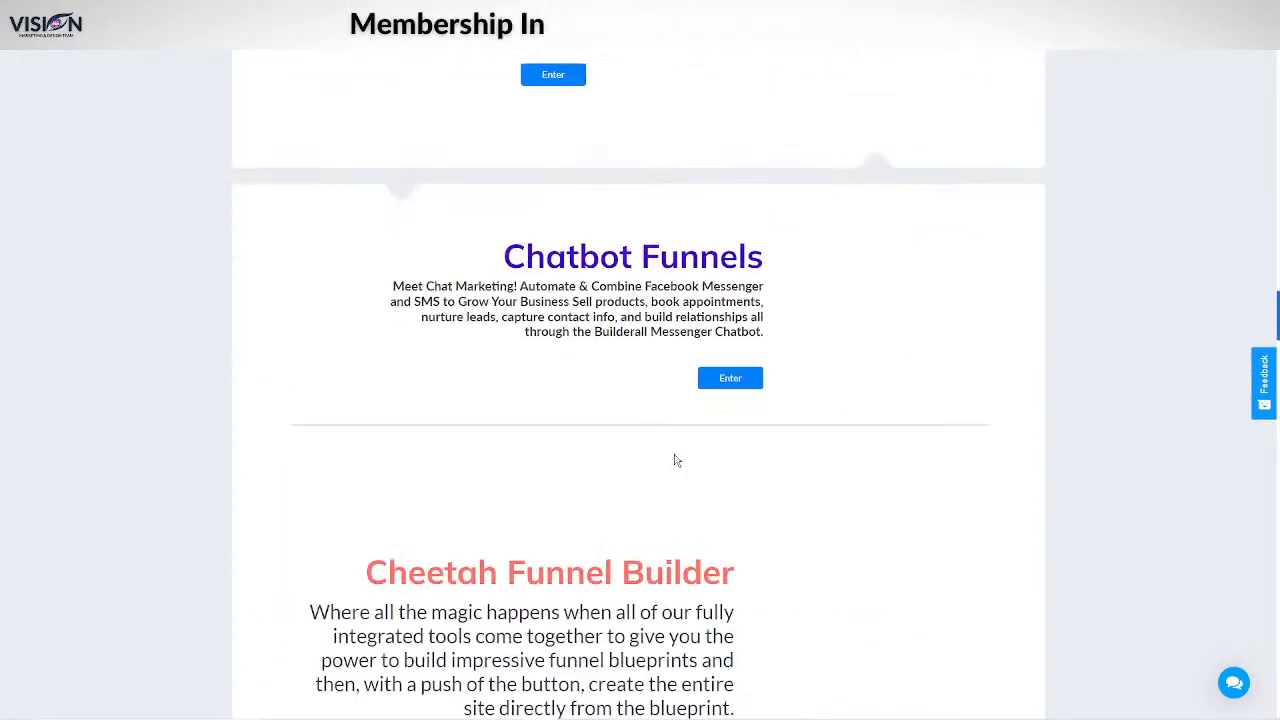
{"action": "scroll", "coordinate": [666, 460], "scroll_direction": "up", "scroll_amount": 4}
{"action": "left_click", "coordinate": [729, 444]}
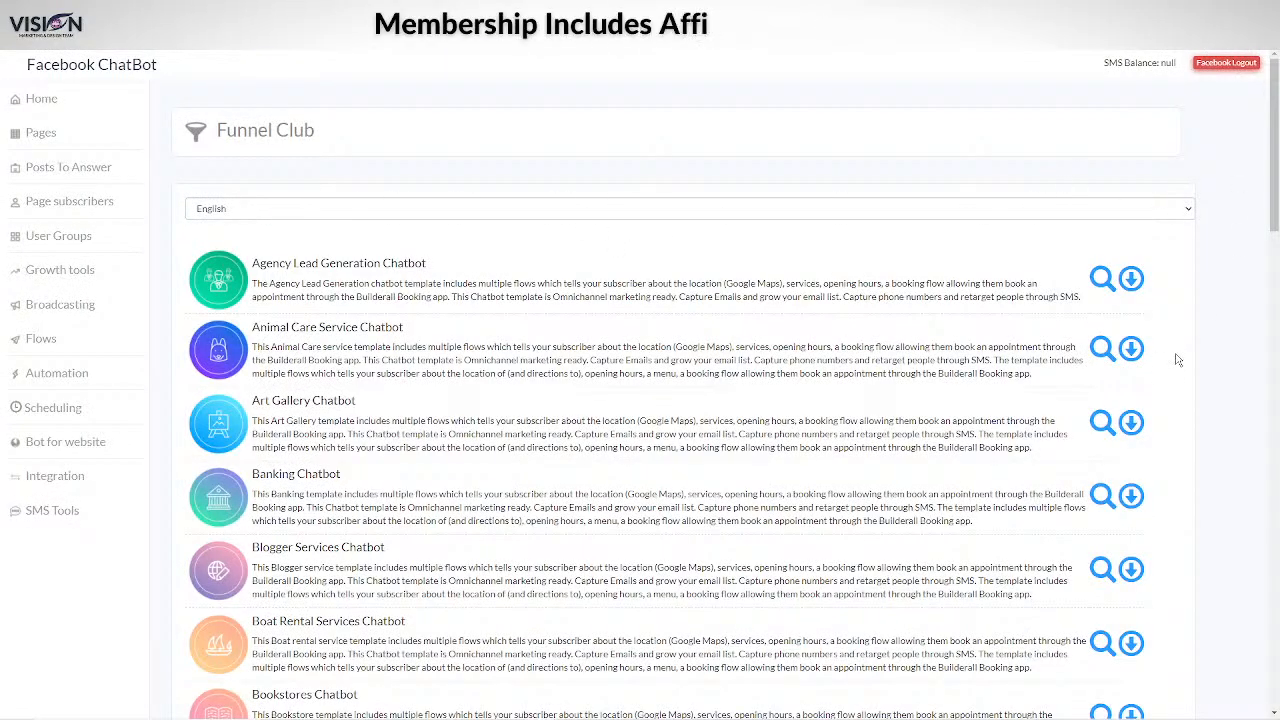
Look through the English chatbot templates and preview the Agency Lead Generation Chatbot.
{"action": "scroll", "coordinate": [1180, 360], "scroll_direction": "down", "scroll_amount": 3}
{"action": "scroll", "coordinate": [1185, 371], "scroll_direction": "up", "scroll_amount": 3}
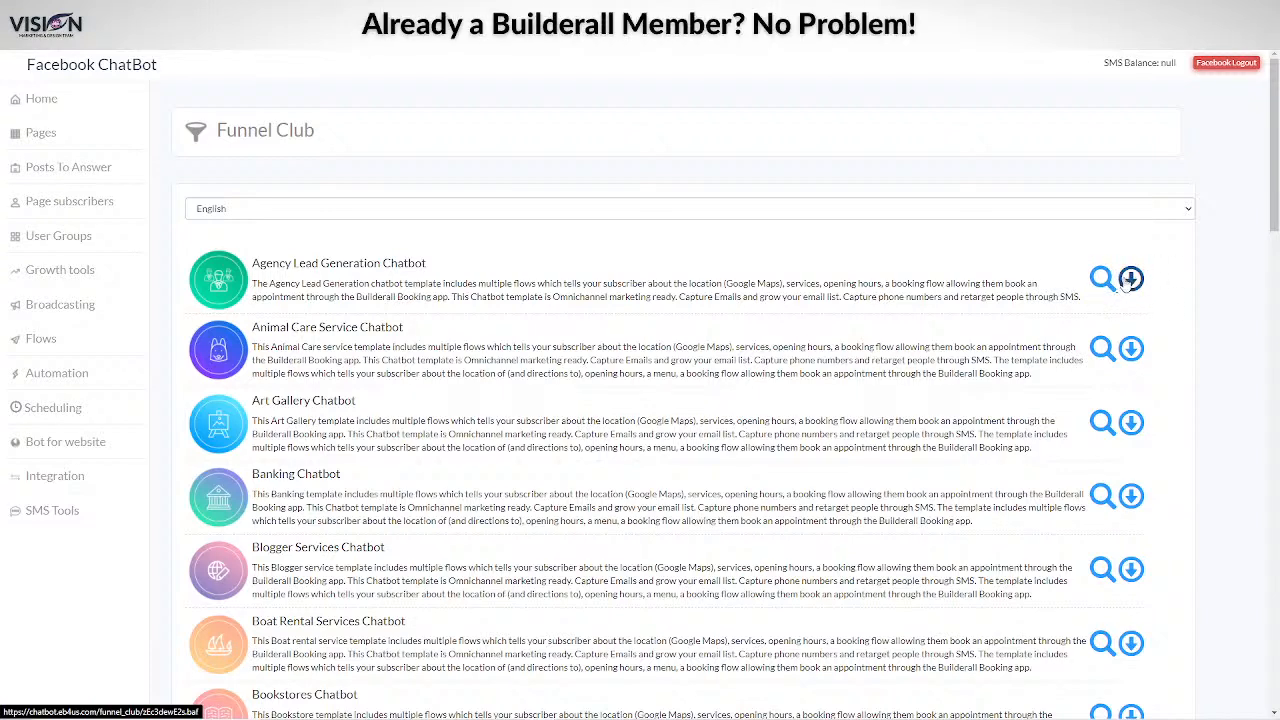
{"action": "left_click", "coordinate": [40, 338]}
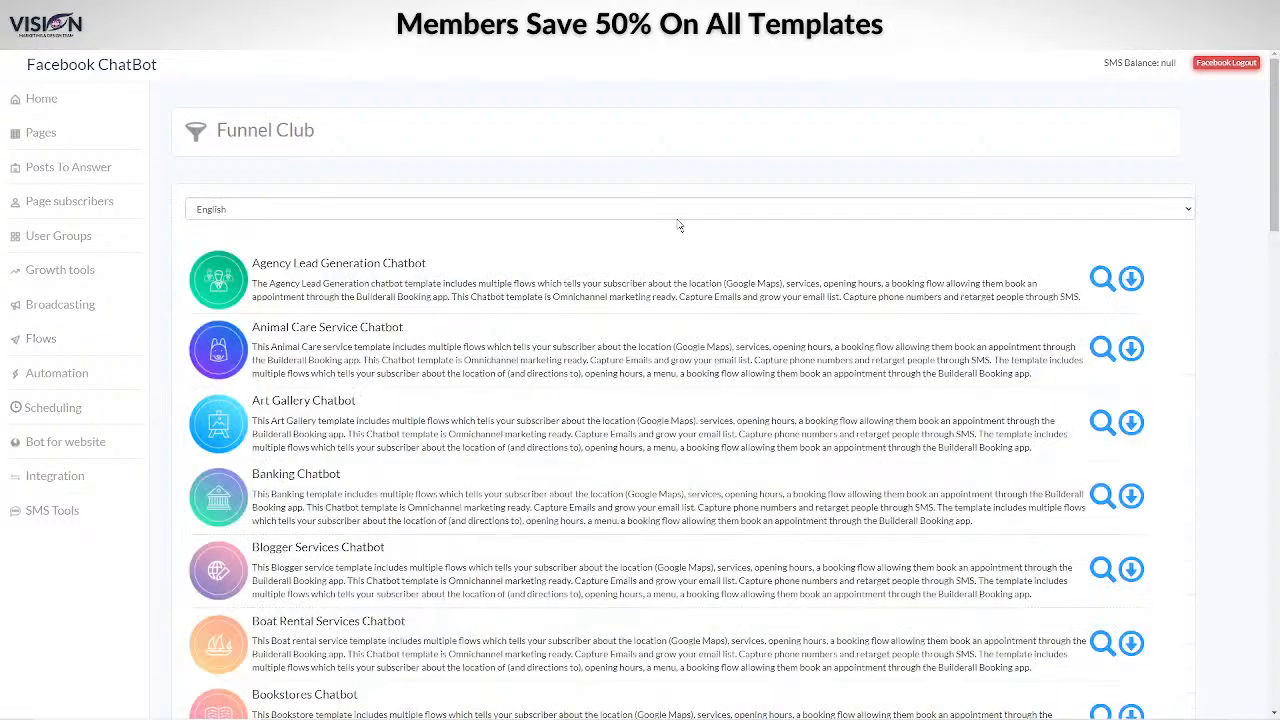
{"action": "left_click", "coordinate": [1099, 281]}
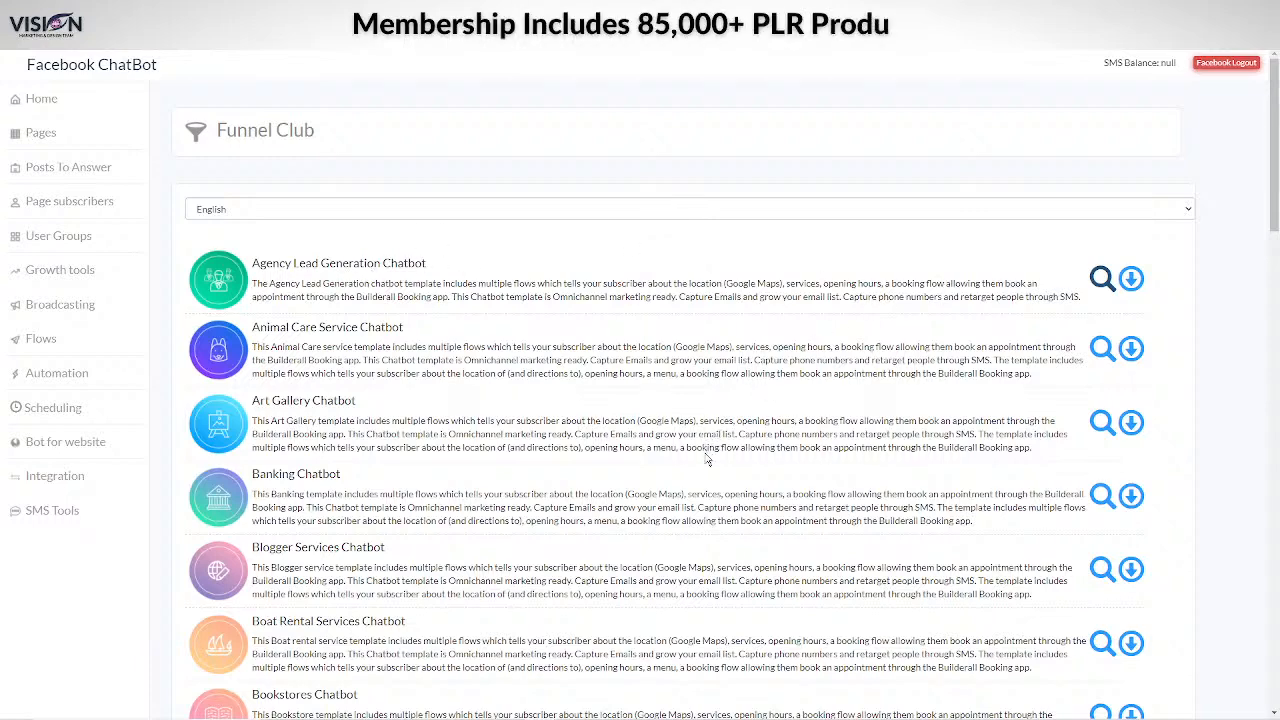
{"action": "scroll", "coordinate": [689, 451], "scroll_direction": "down", "scroll_amount": 1}
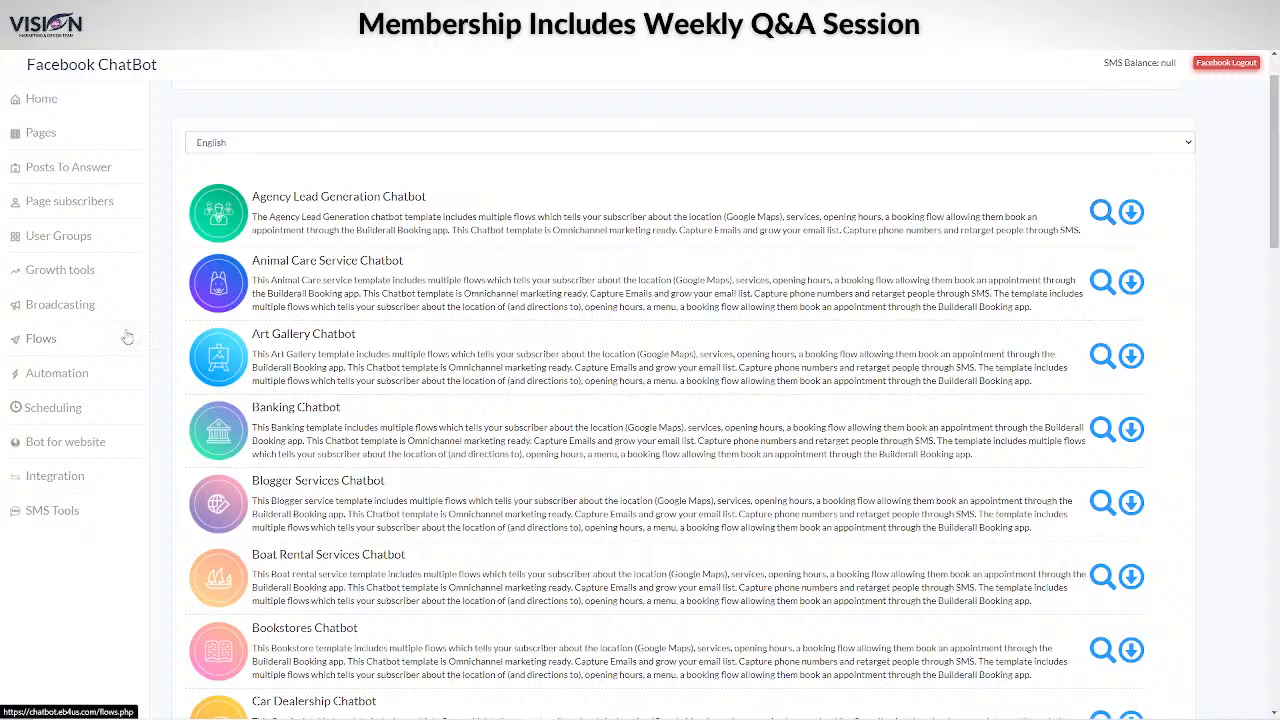
Open the Agency Lead Generation Chatbot from the saved flows in the Classic Flow Builder.
{"action": "left_click", "coordinate": [60, 341]}
{"action": "scroll", "coordinate": [522, 413], "scroll_direction": "down", "scroll_amount": 2}
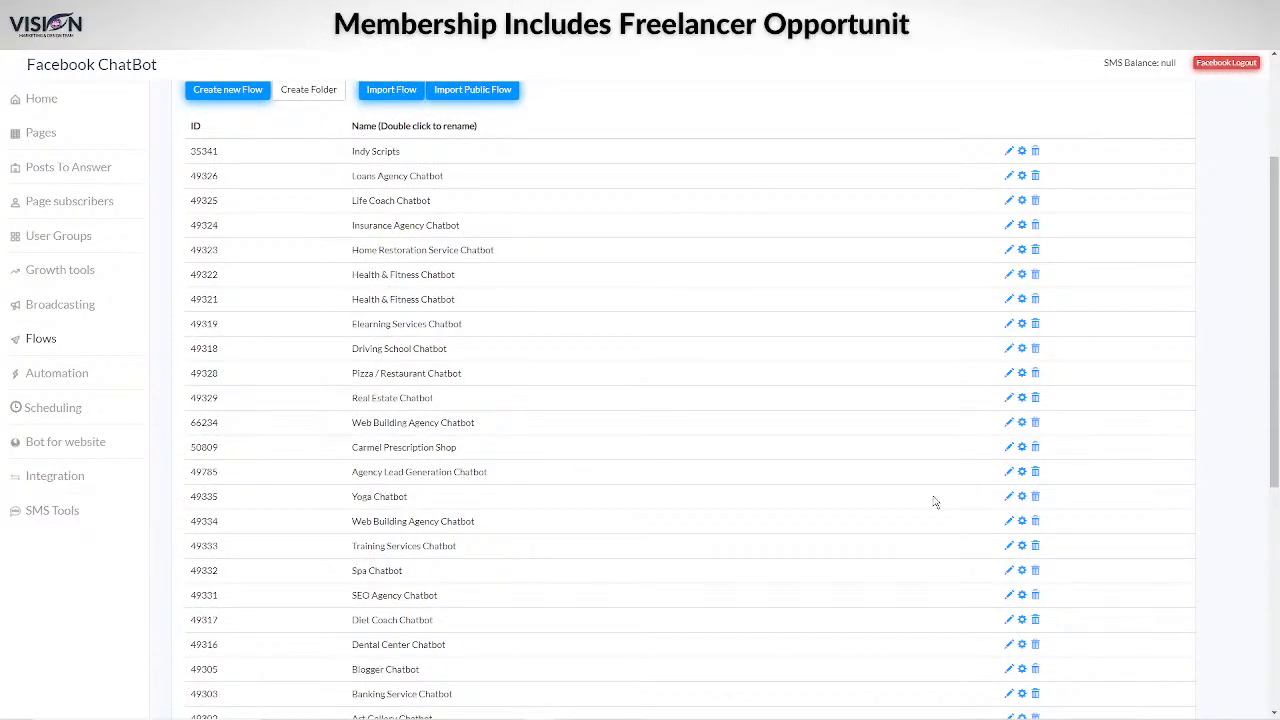
{"action": "left_click", "coordinate": [1009, 473]}
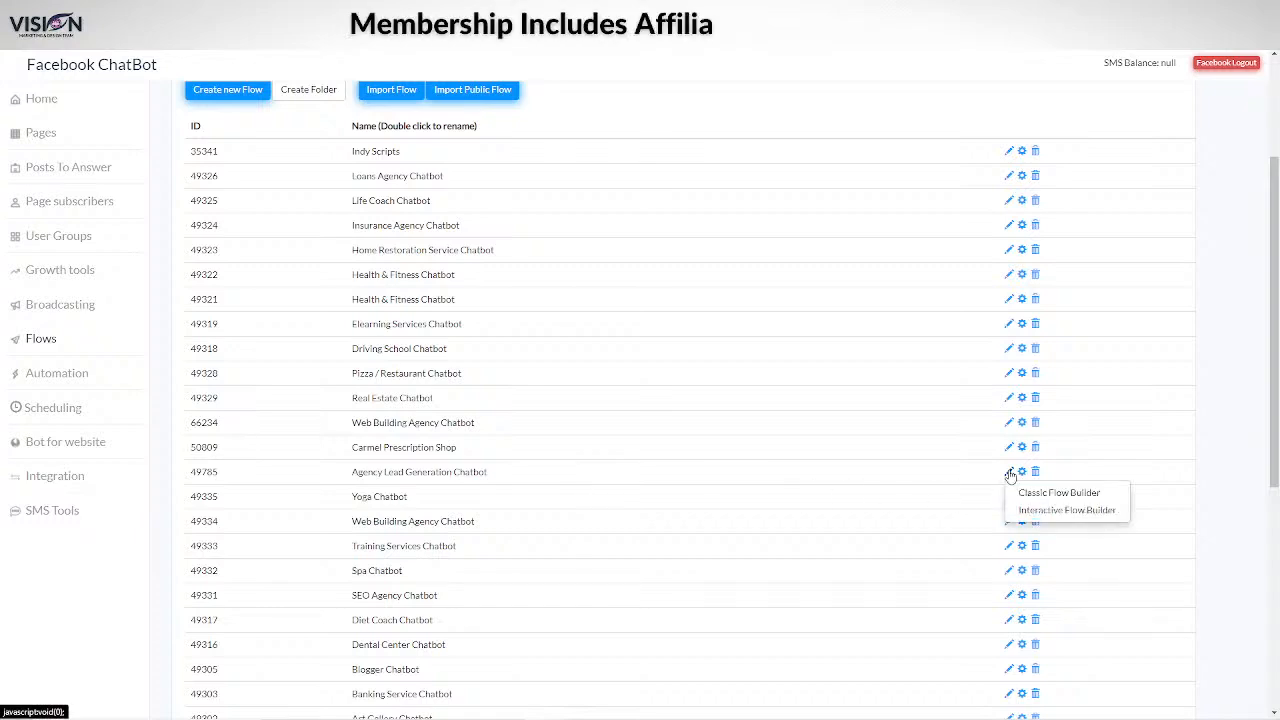
{"action": "left_click", "coordinate": [1016, 506]}
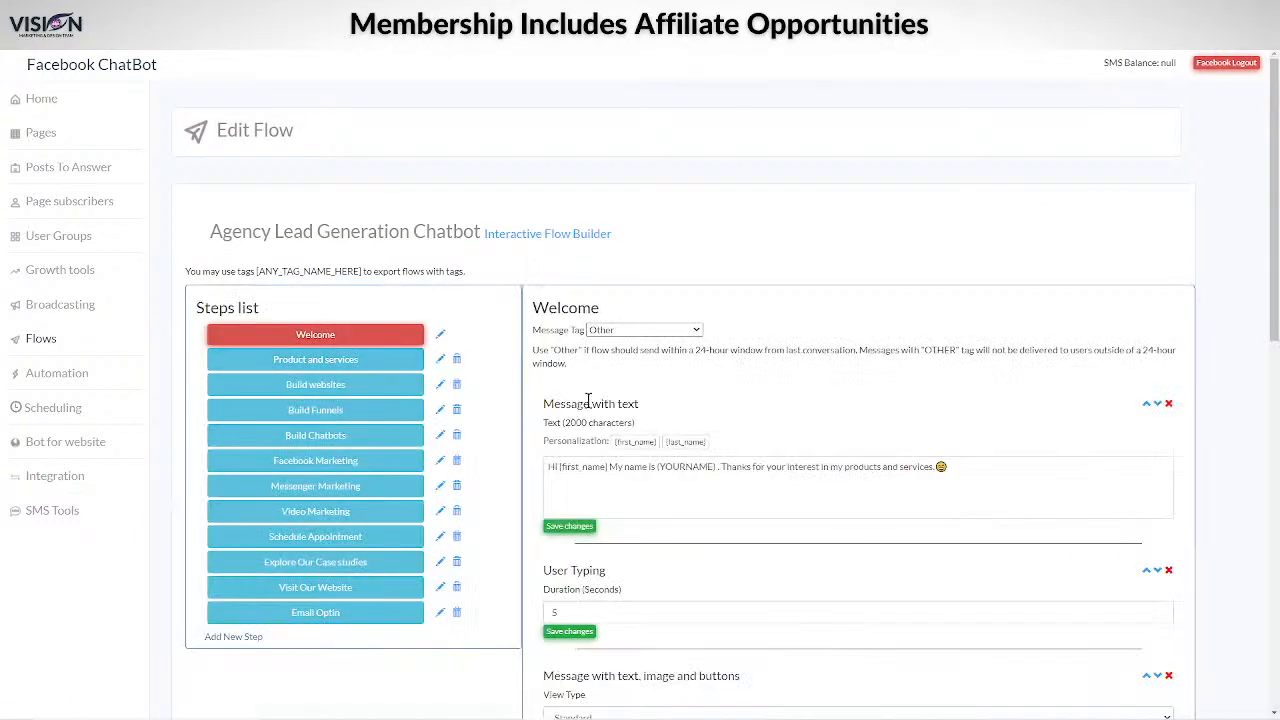
Review the flow's Welcome step messages and switch the flow to the Interactive Flow Builder.
{"action": "scroll", "coordinate": [268, 480], "scroll_direction": "down", "scroll_amount": 6}
{"action": "scroll", "coordinate": [374, 447], "scroll_direction": "up", "scroll_amount": 6}
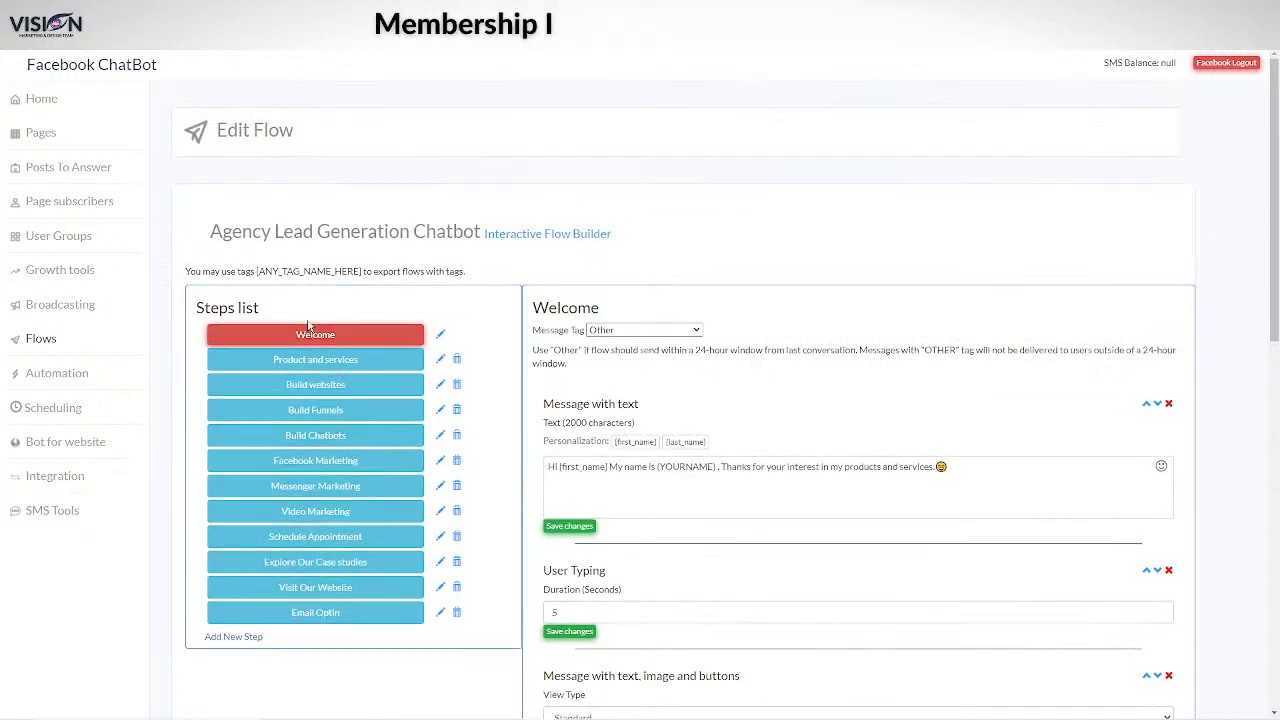
{"action": "left_click", "coordinate": [540, 236]}
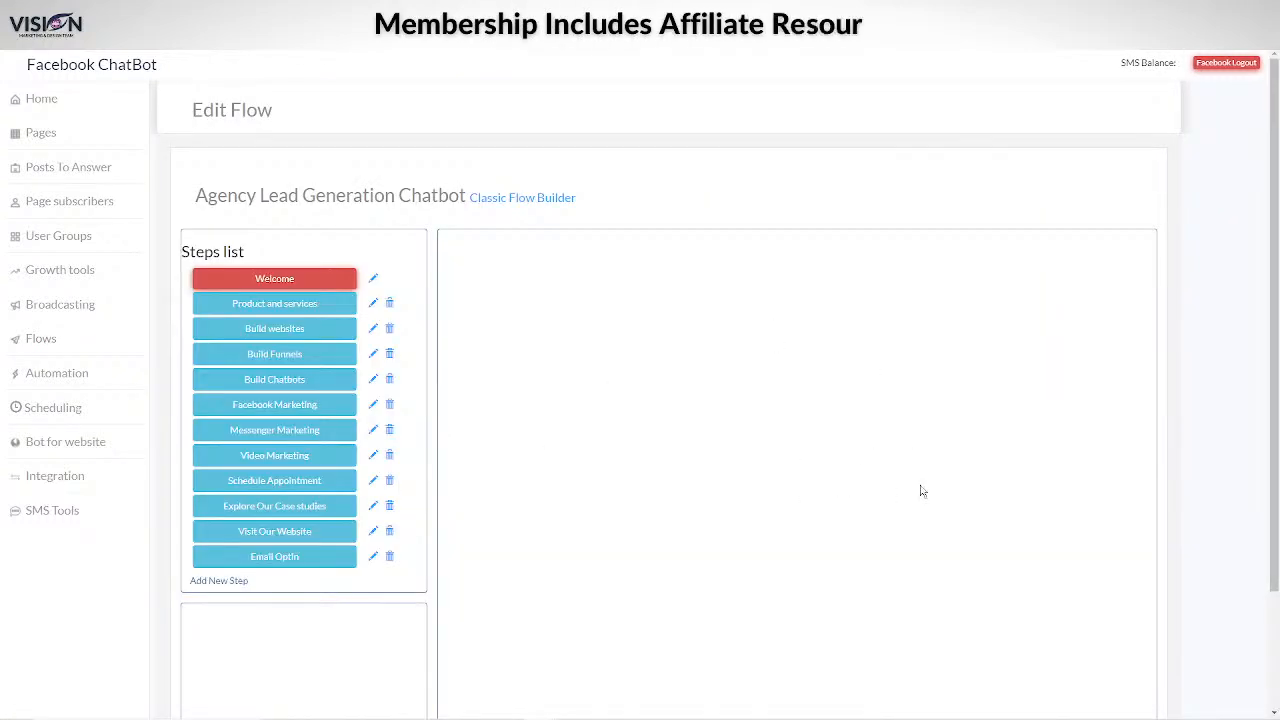
{"action": "scroll", "coordinate": [940, 460], "scroll_direction": "down", "scroll_amount": 1}
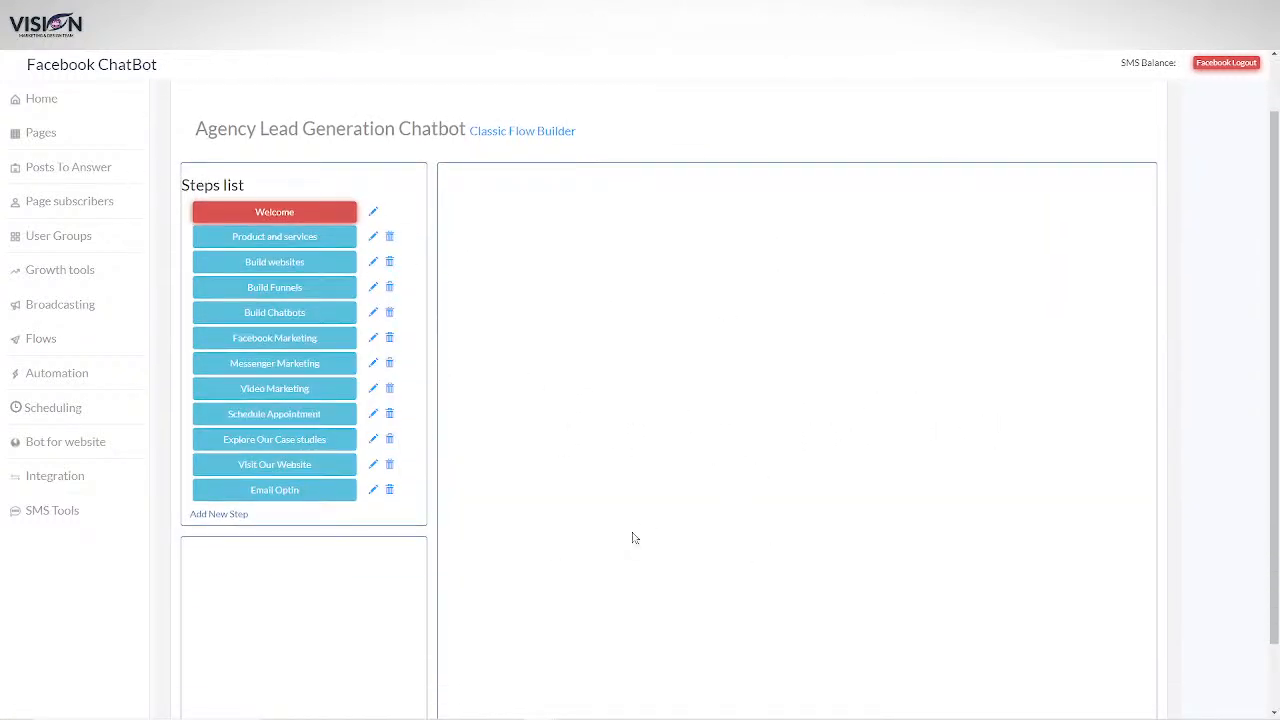
{"action": "scroll", "coordinate": [1038, 521], "scroll_direction": "down", "scroll_amount": 1}
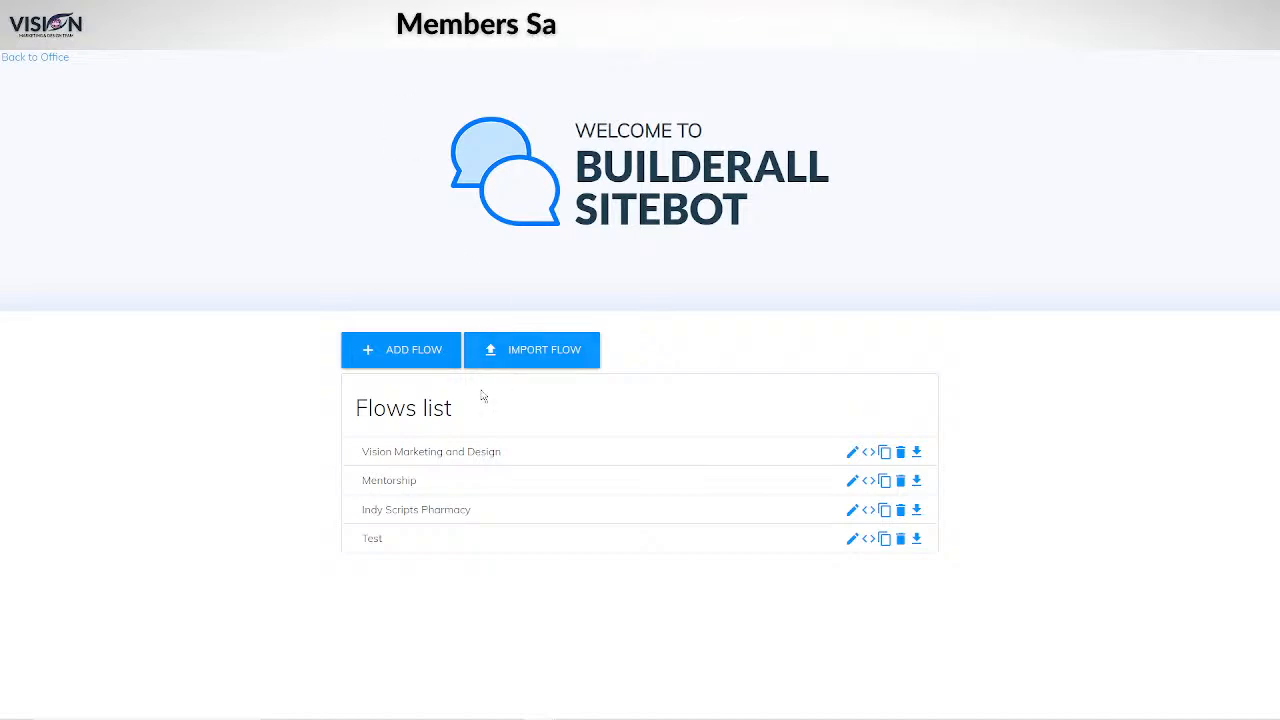
Open the Vision Marketing and Design flow in SiteBot and move its greeting block away from the canvas edge.
{"action": "left_click", "coordinate": [465, 452]}
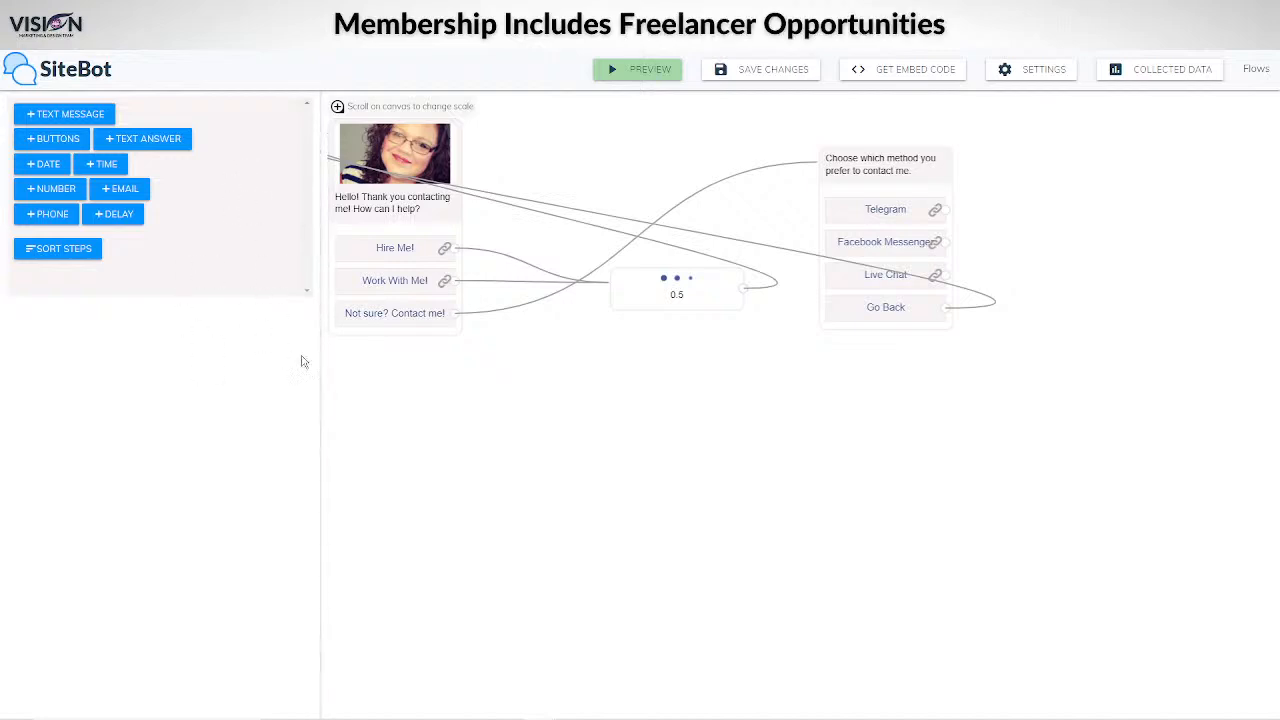
{"action": "left_click_drag", "start_coordinate": [405, 155], "coordinate": [509, 176]}
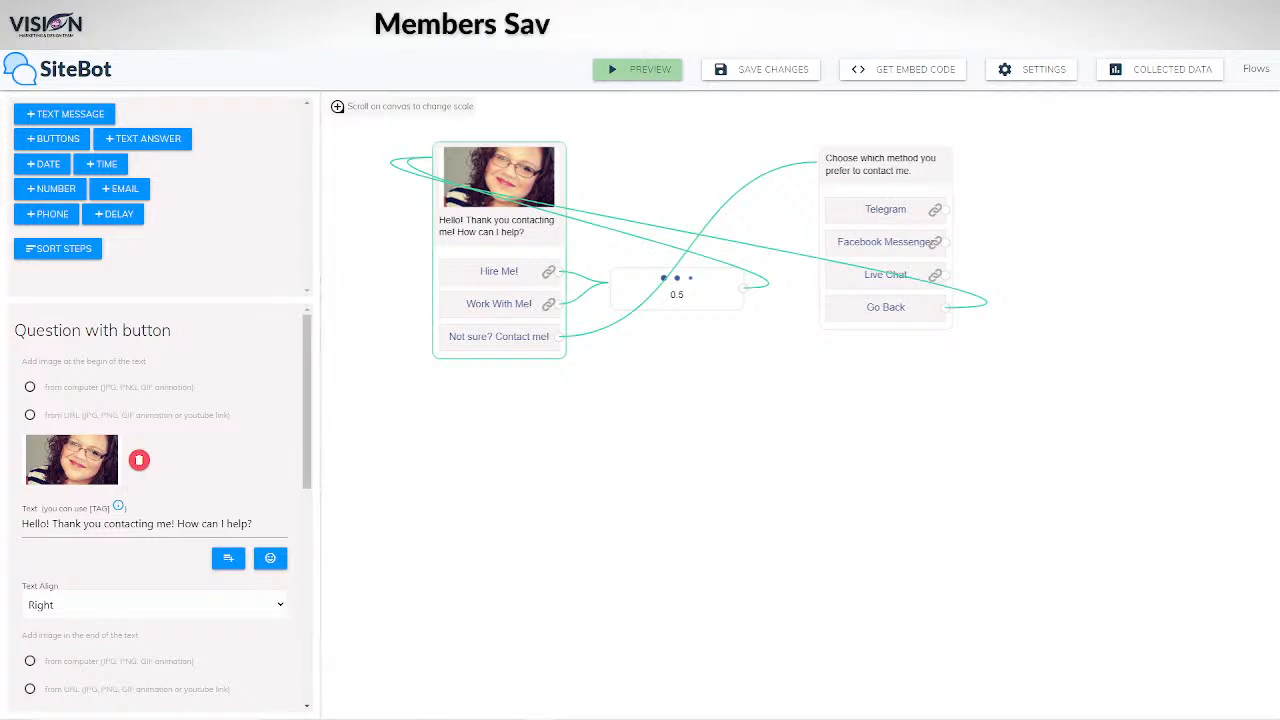
Return to the SiteBot flows list and add a new flow named "test".
{"action": "left_click", "coordinate": [1256, 69]}
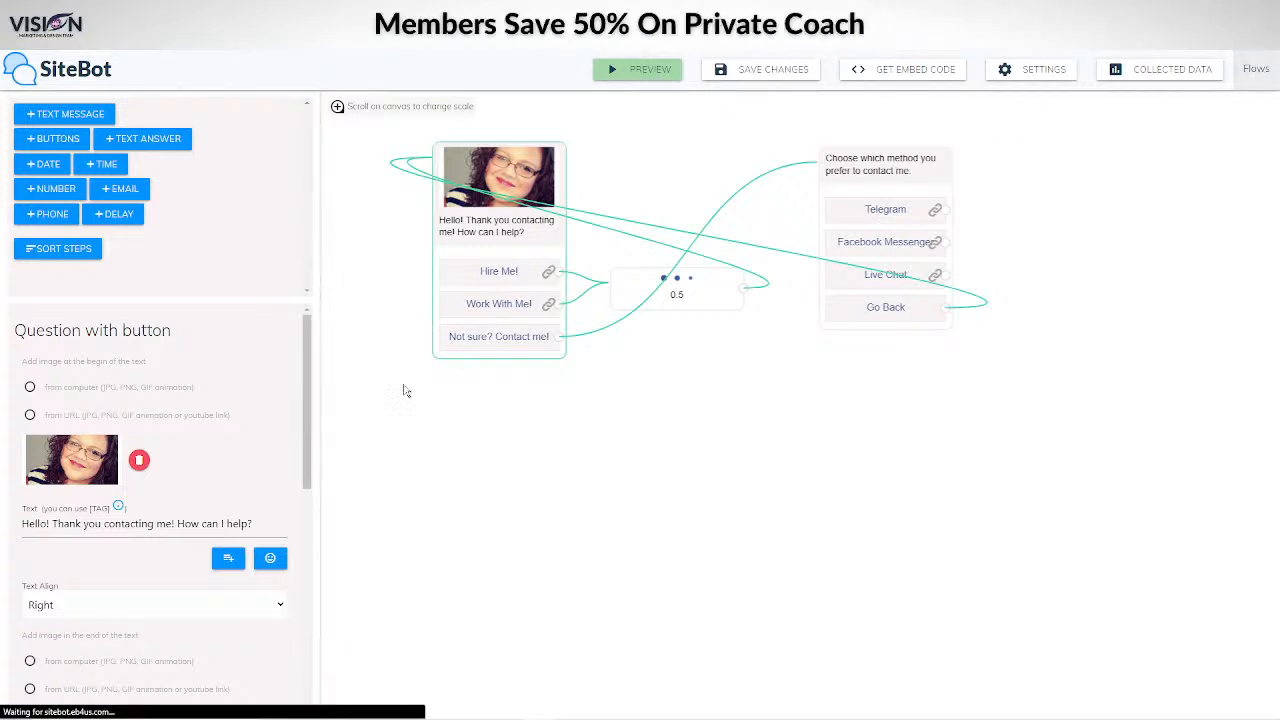
{"action": "left_click", "coordinate": [363, 354]}
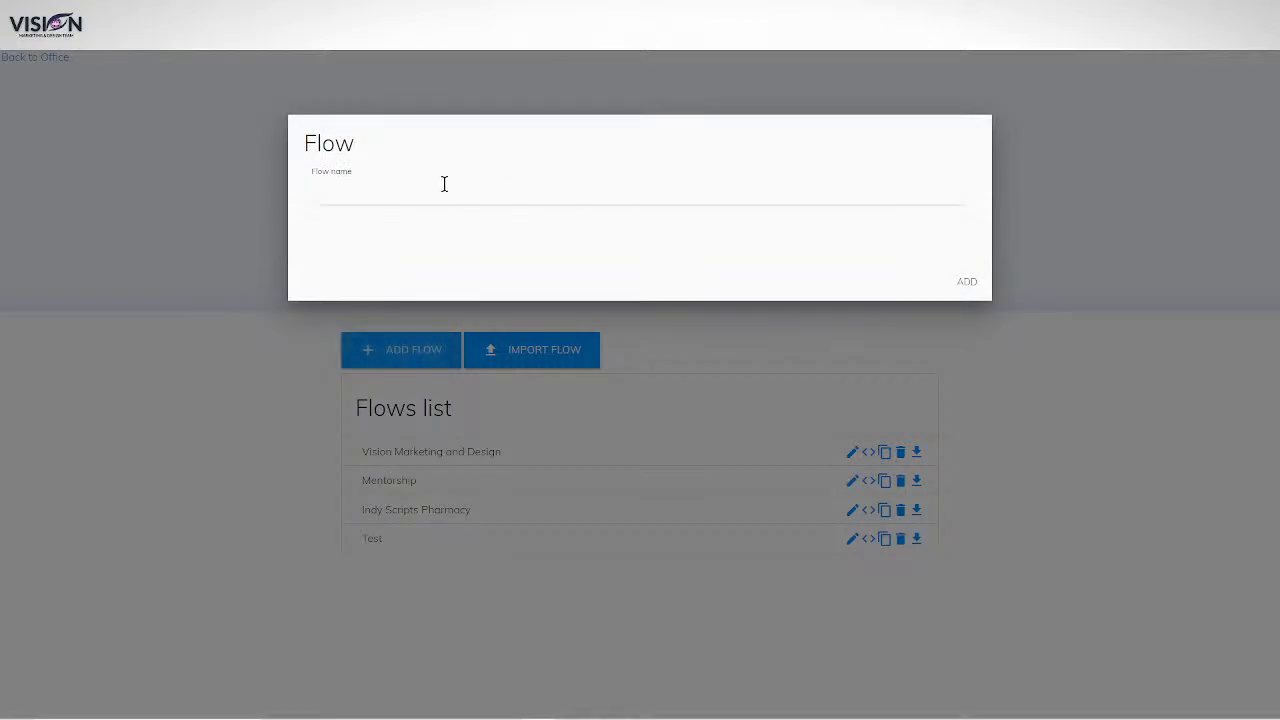
{"action": "left_click", "coordinate": [442, 184]}
{"action": "type", "text": "test"}
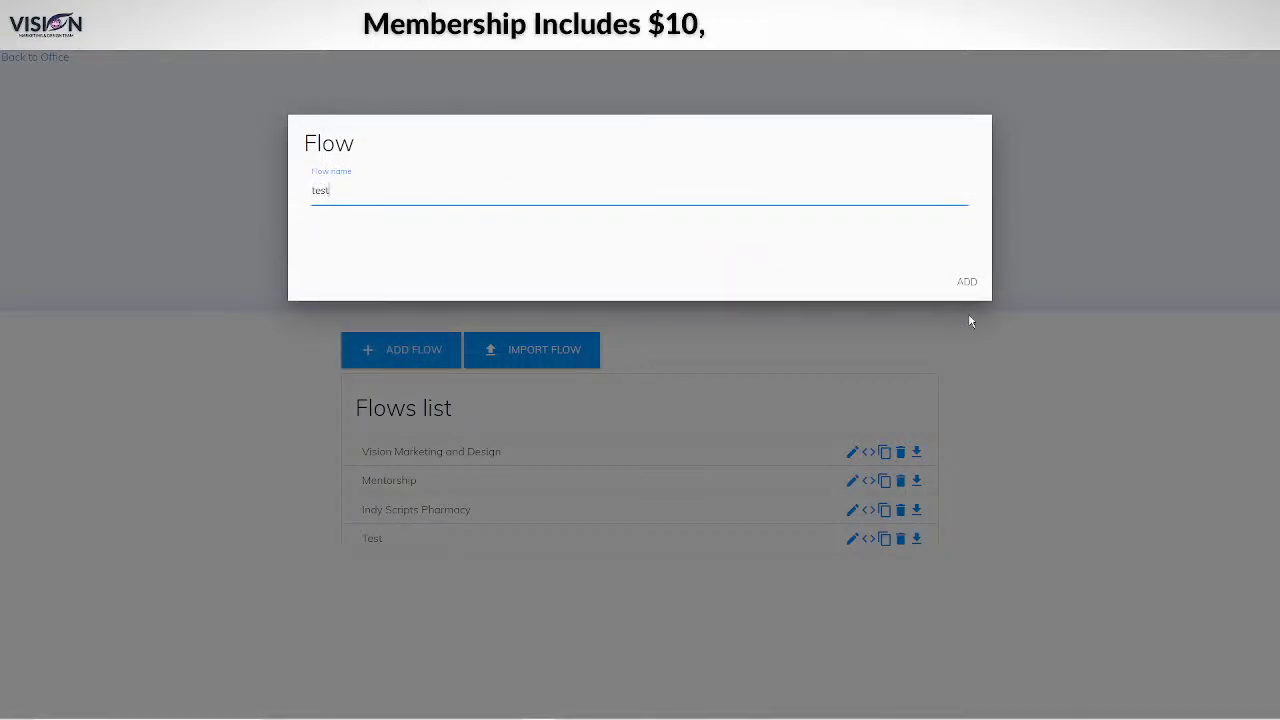
{"action": "left_click", "coordinate": [966, 281]}
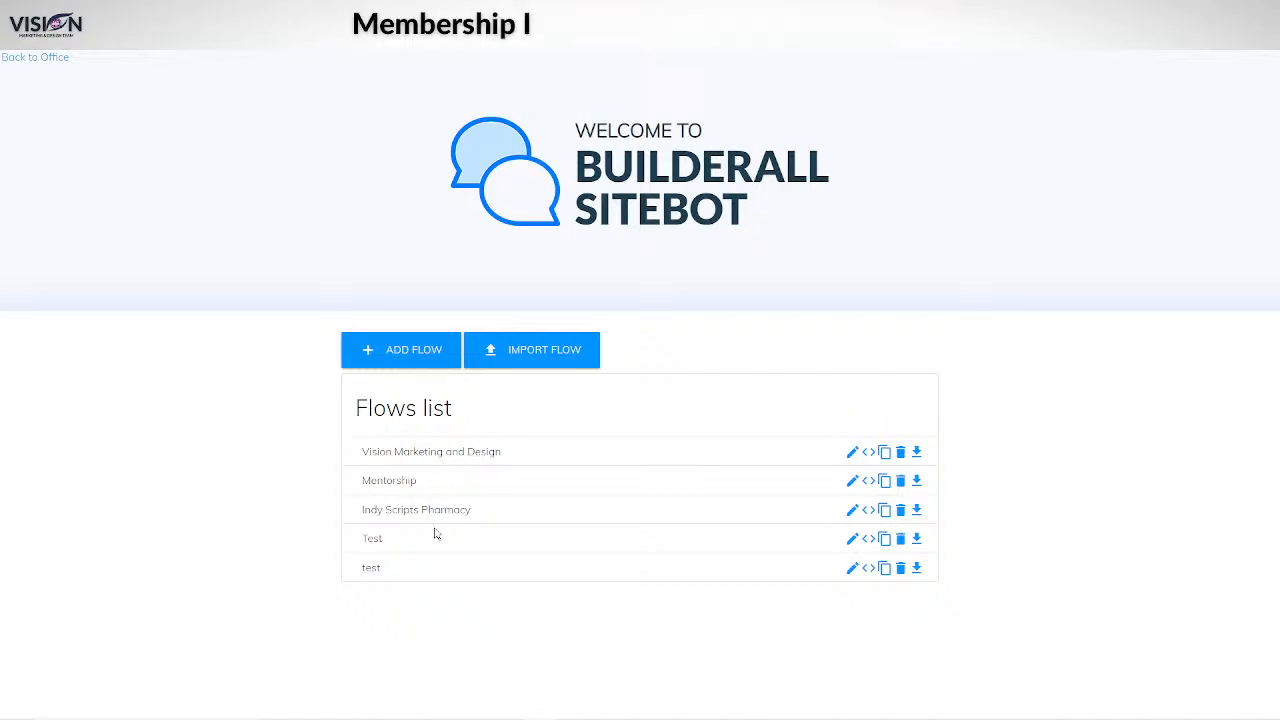
Open the new "test" flow and move its "Hello message" block away from the canvas corner.
{"action": "left_click", "coordinate": [367, 569]}
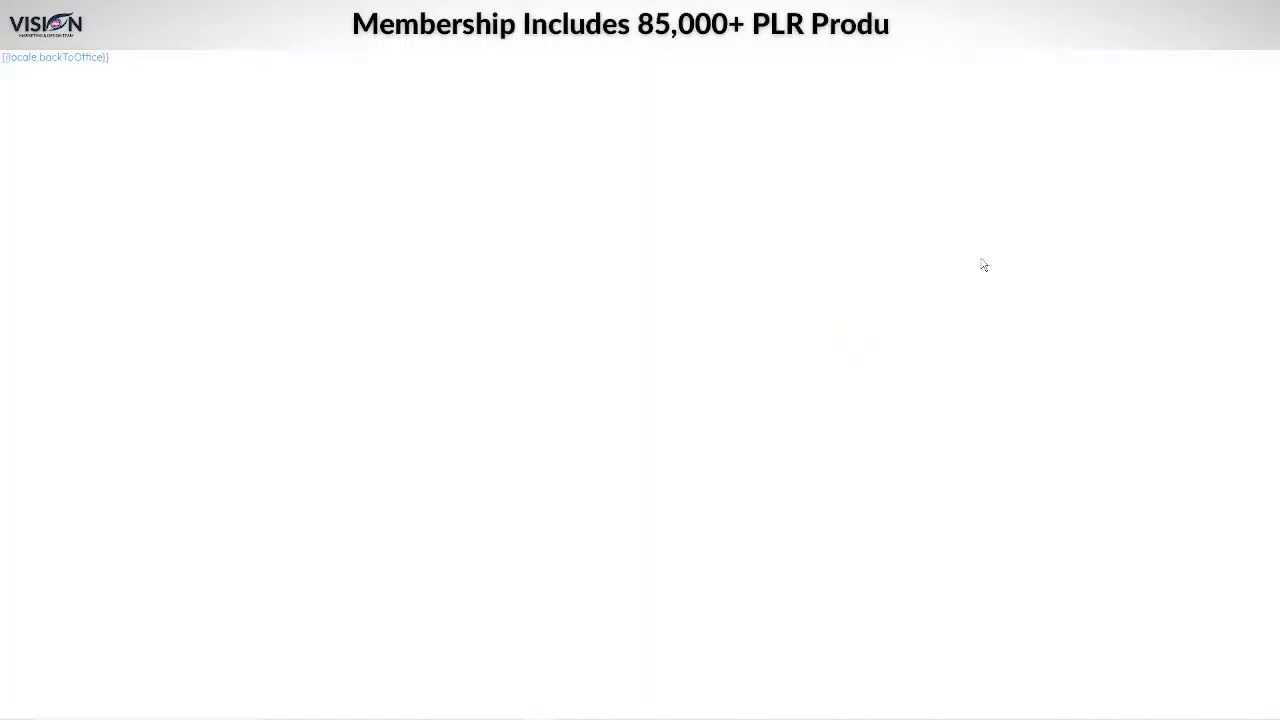
{"action": "left_click", "coordinate": [397, 134]}
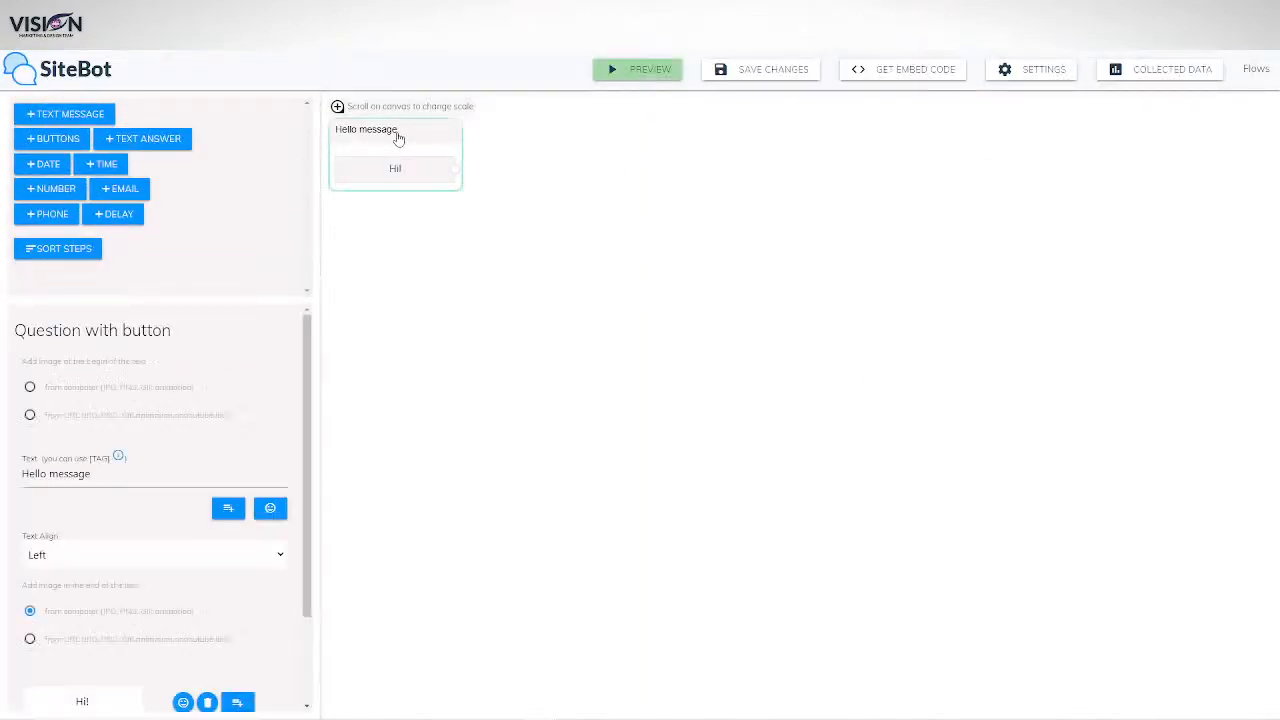
{"action": "left_click_drag", "start_coordinate": [397, 134], "coordinate": [449, 176]}
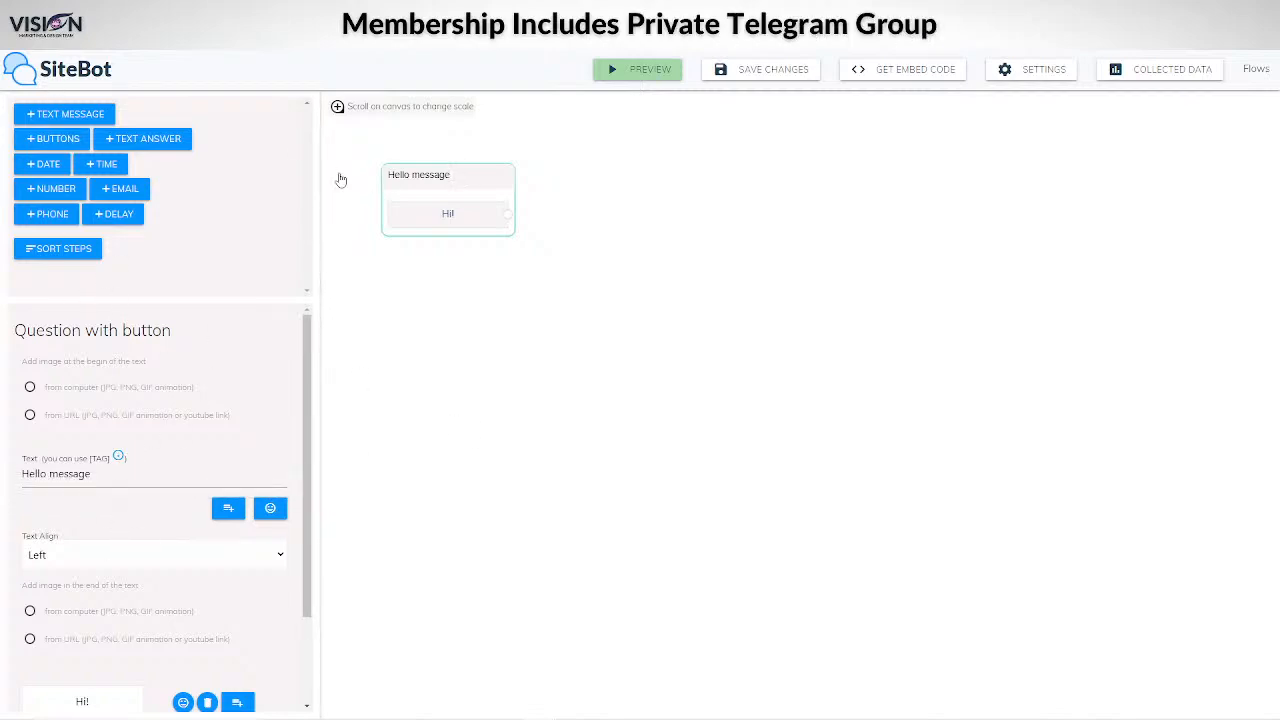
Replace the "Hello message" text with "Hello, thank you for you interest. Choose from the options below.".
{"action": "left_click_drag", "start_coordinate": [124, 474], "coordinate": [3, 480]}
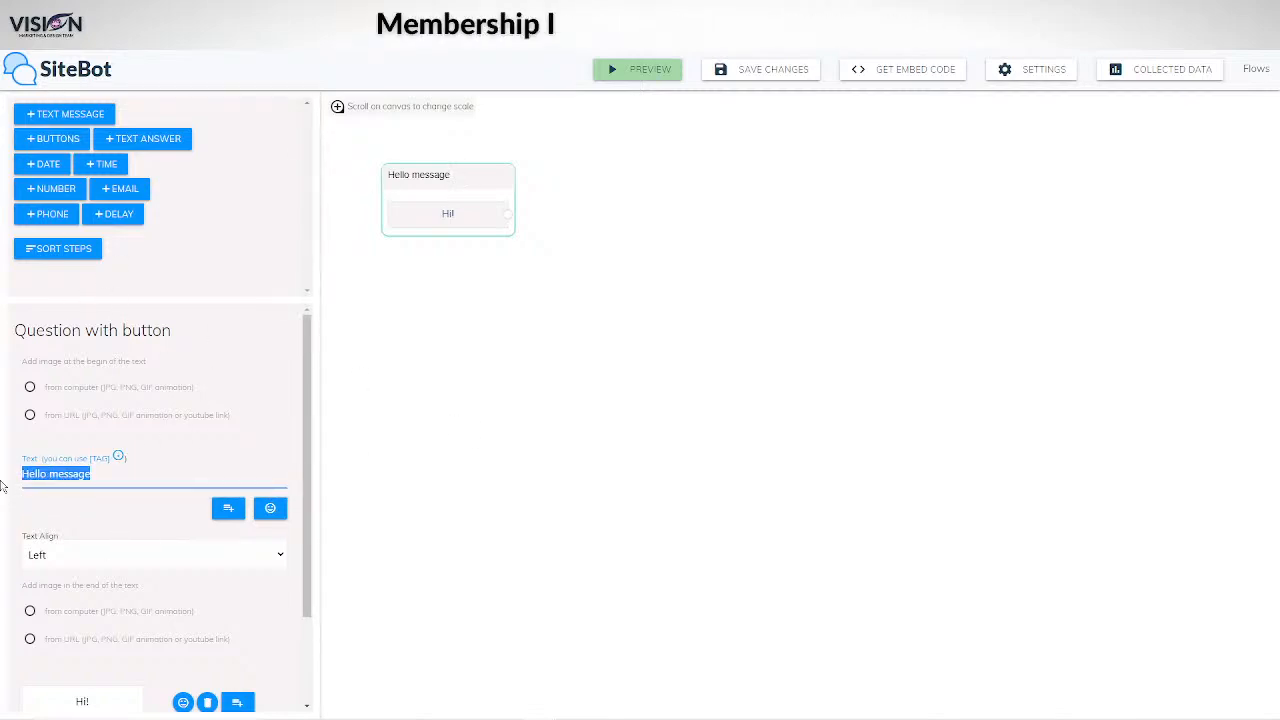
{"action": "type", "text": "Hello"}
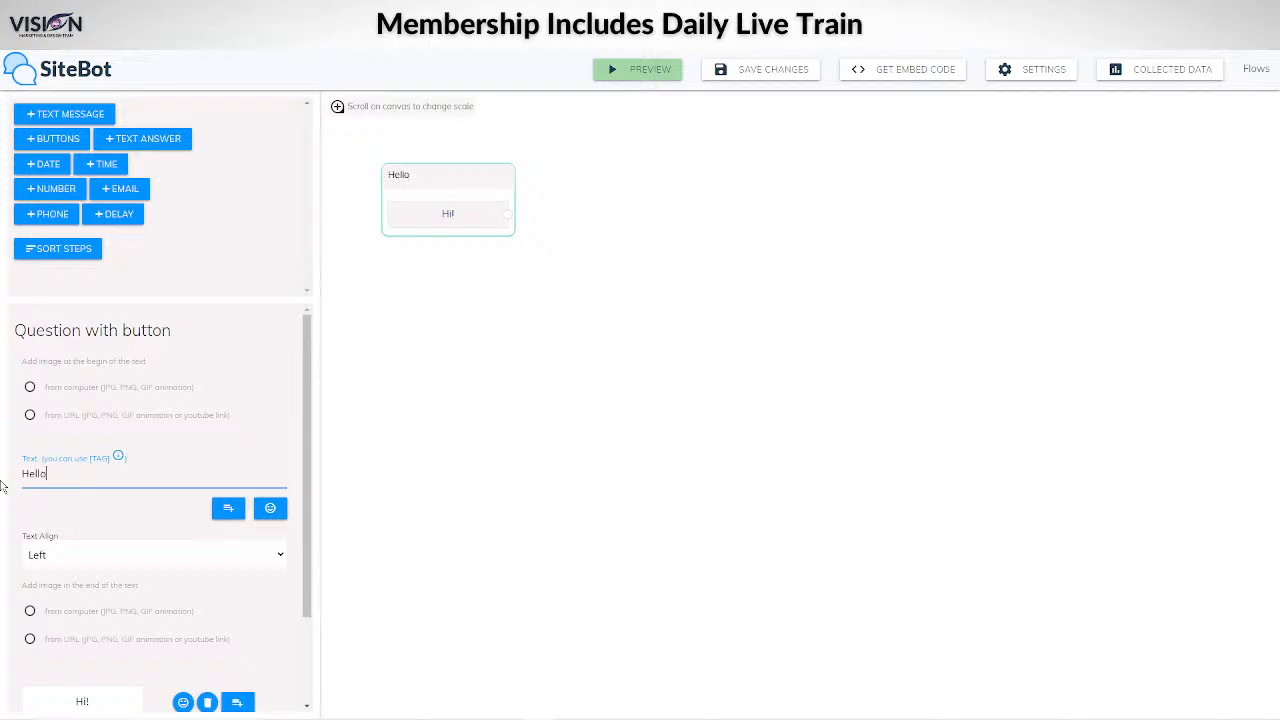
{"action": "type", "text": ", thank you f"}
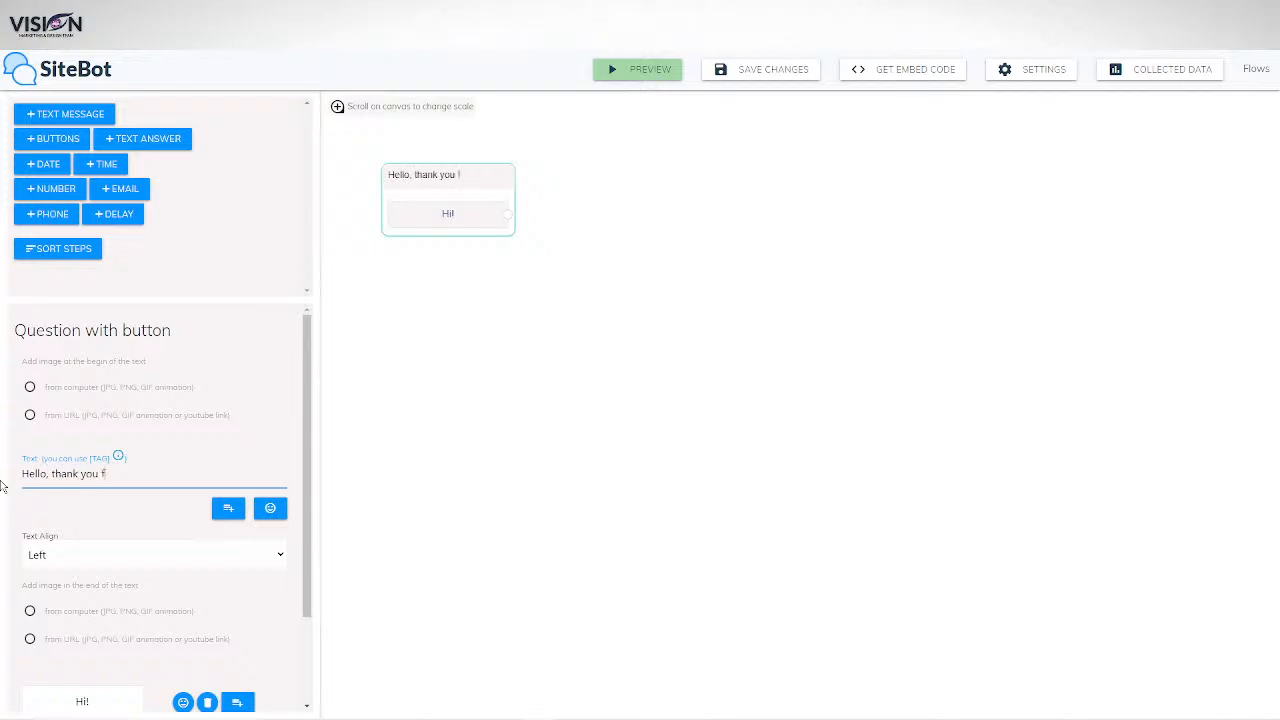
{"action": "type", "text": "or contact"}
{"action": "key", "text": "BackSpace"}
{"action": "key", "text": "BackSpace"}
{"action": "key", "text": "BackSpace"}
{"action": "key", "text": "BackSpace"}
{"action": "key", "text": "BackSpace"}
{"action": "key", "text": "BackSpace"}
{"action": "key", "text": "BackSpace"}
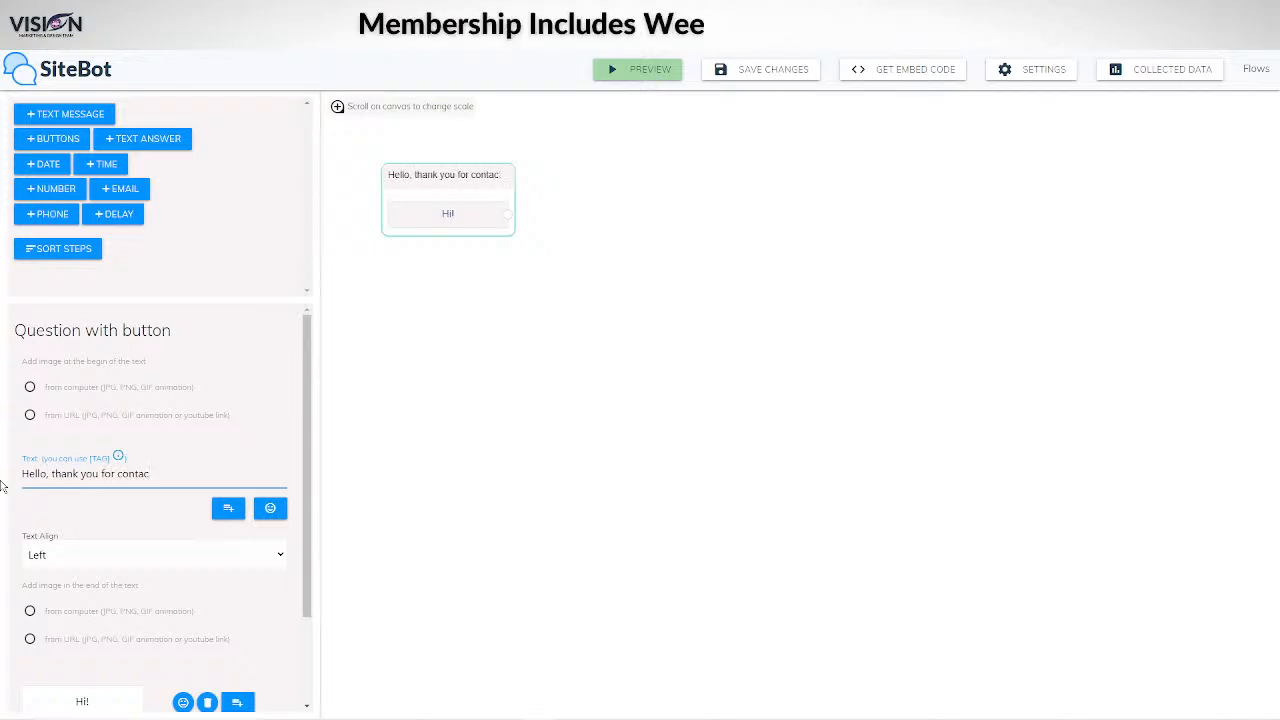
{"action": "type", "text": "you in"}
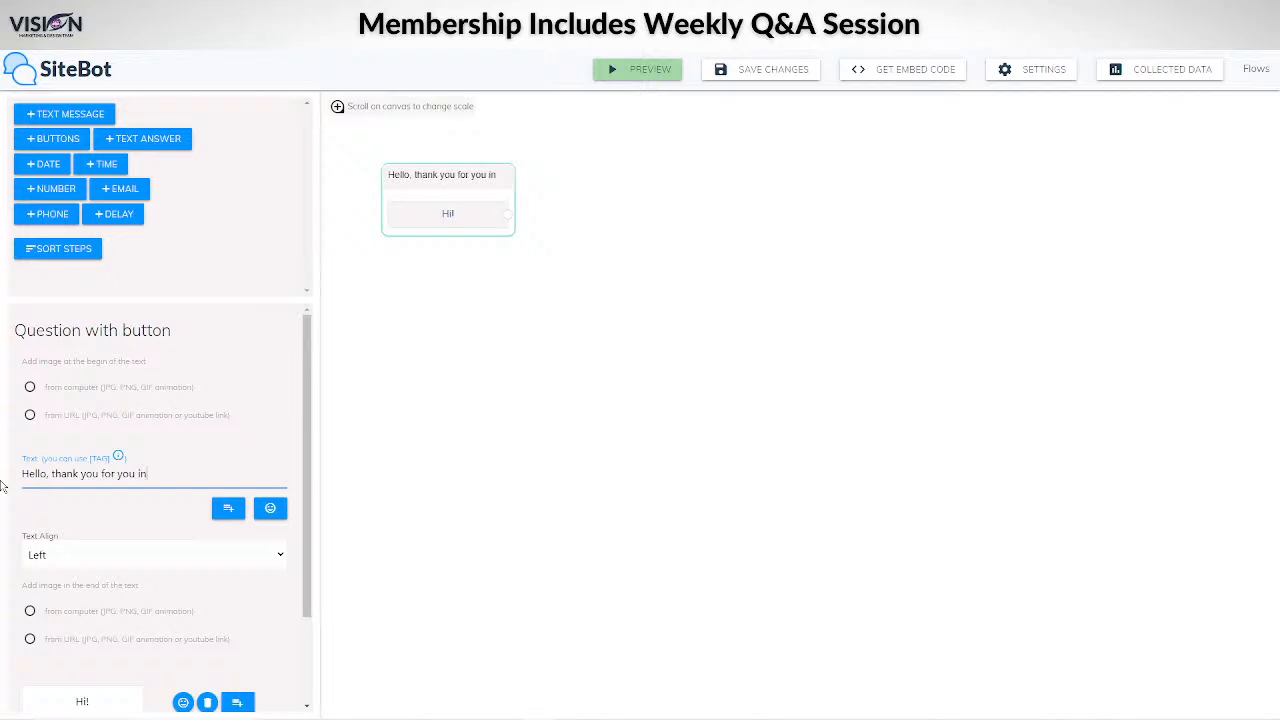
{"action": "type", "text": "terest"}
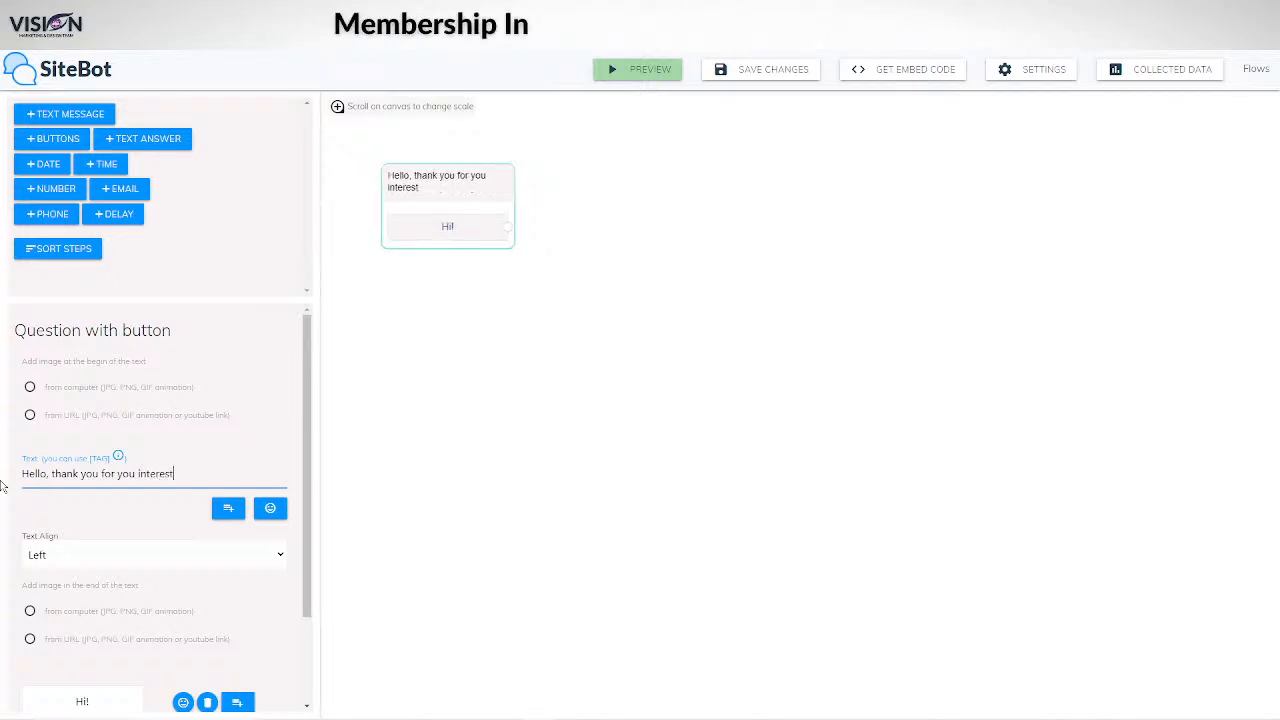
{"action": "type", "text": ". Choose fr"}
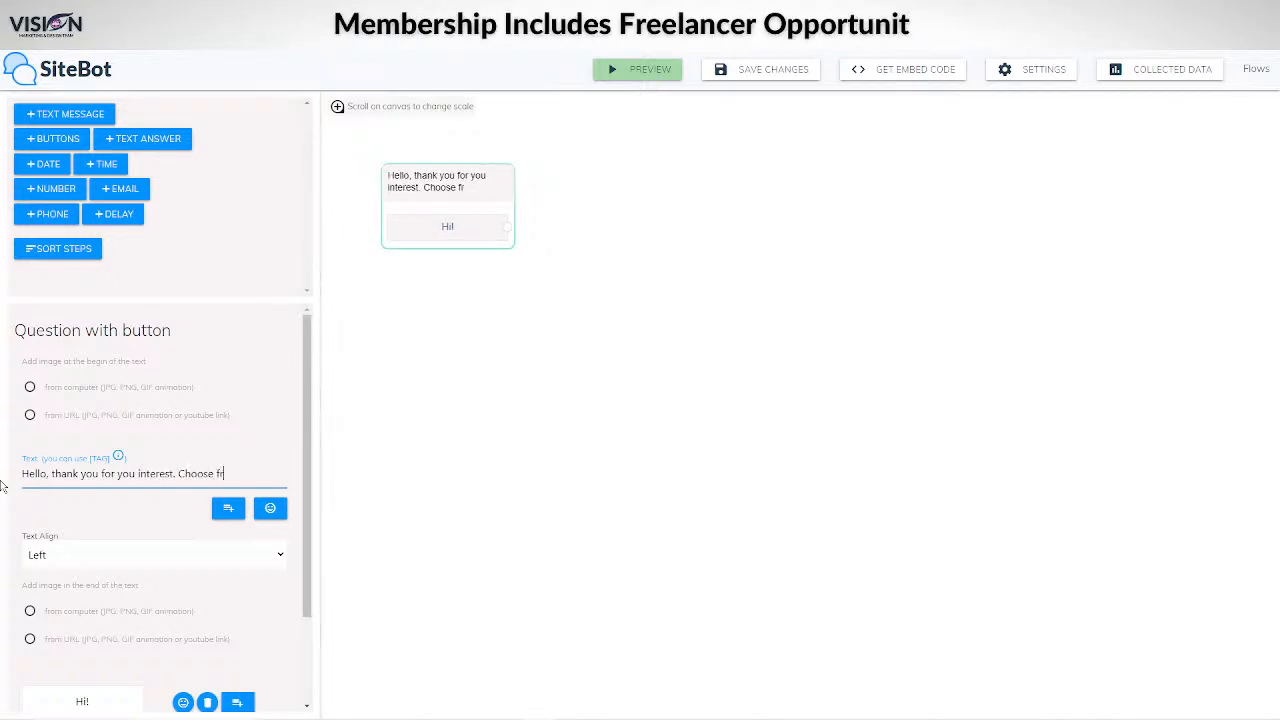
{"action": "type", "text": "om the optio"}
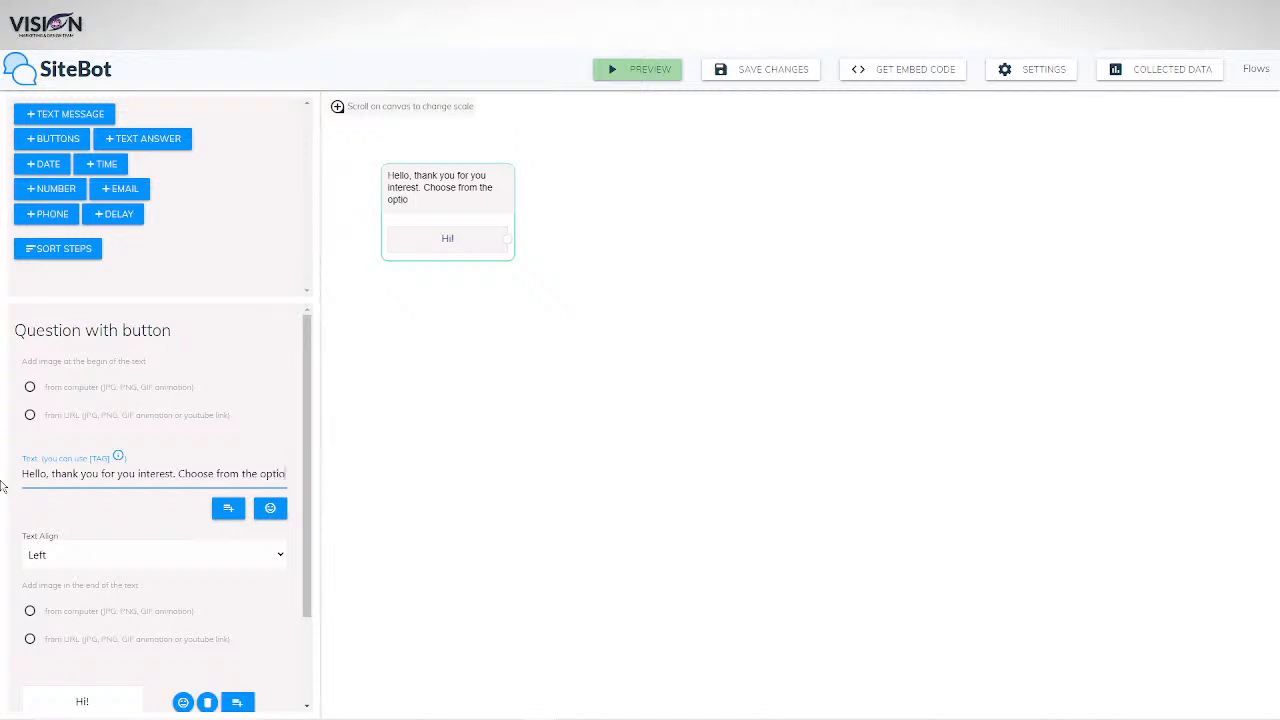
{"action": "type", "text": "nsw below"}
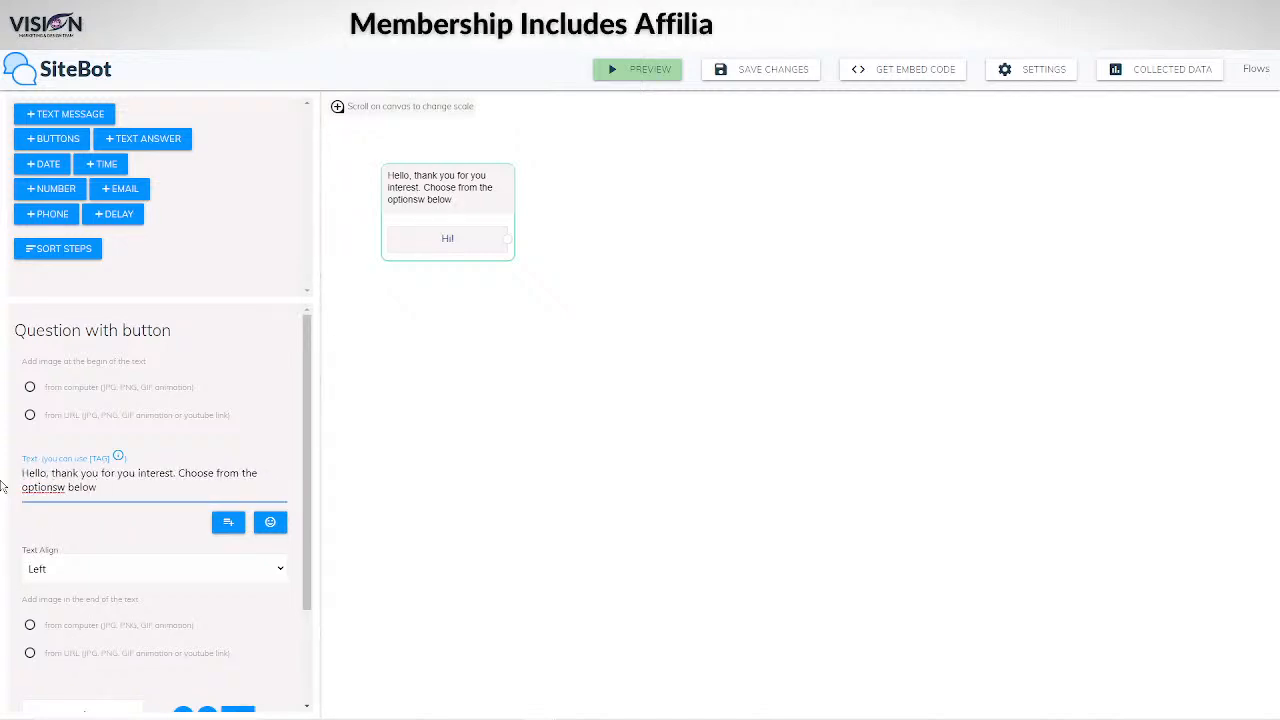
{"action": "type", "text": "."}
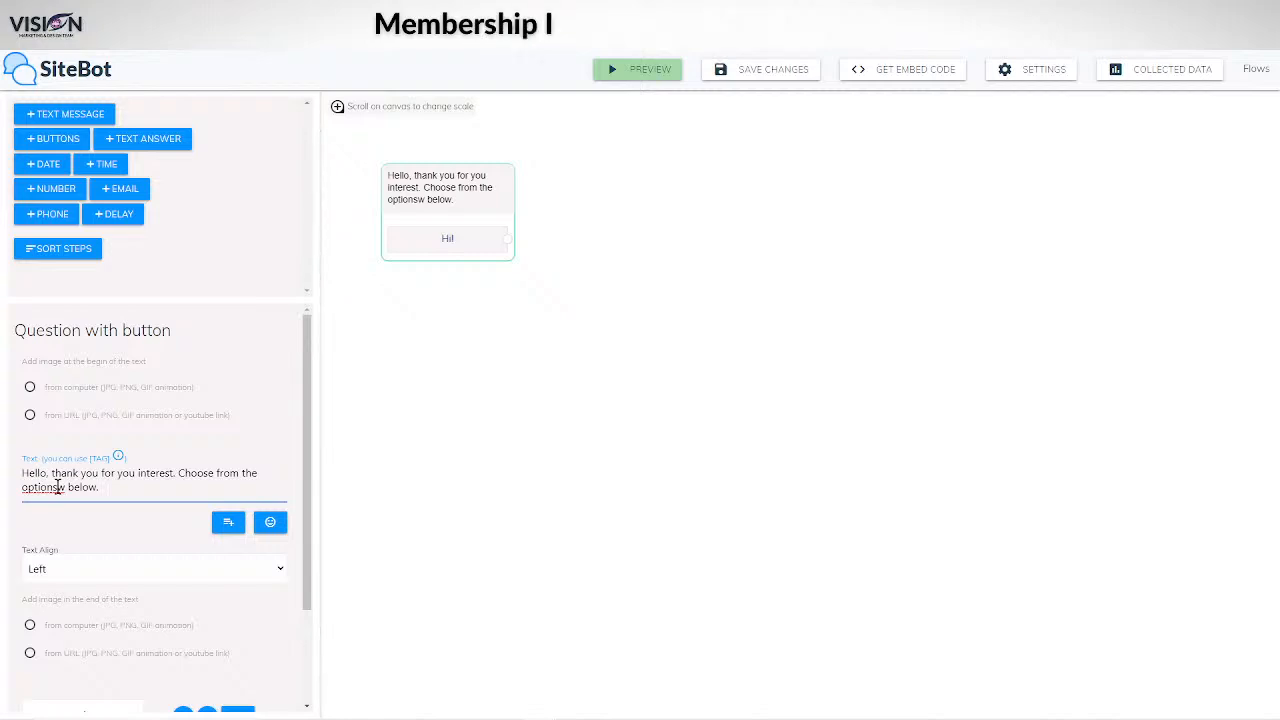
{"action": "left_click", "coordinate": [57, 487]}
{"action": "key", "text": "Delete"}
Relabel the greeting block's "Hi!" button as "Hire us!" and move the block slightly further into the canvas.
{"action": "scroll", "coordinate": [125, 536], "scroll_direction": "down", "scroll_amount": 1}
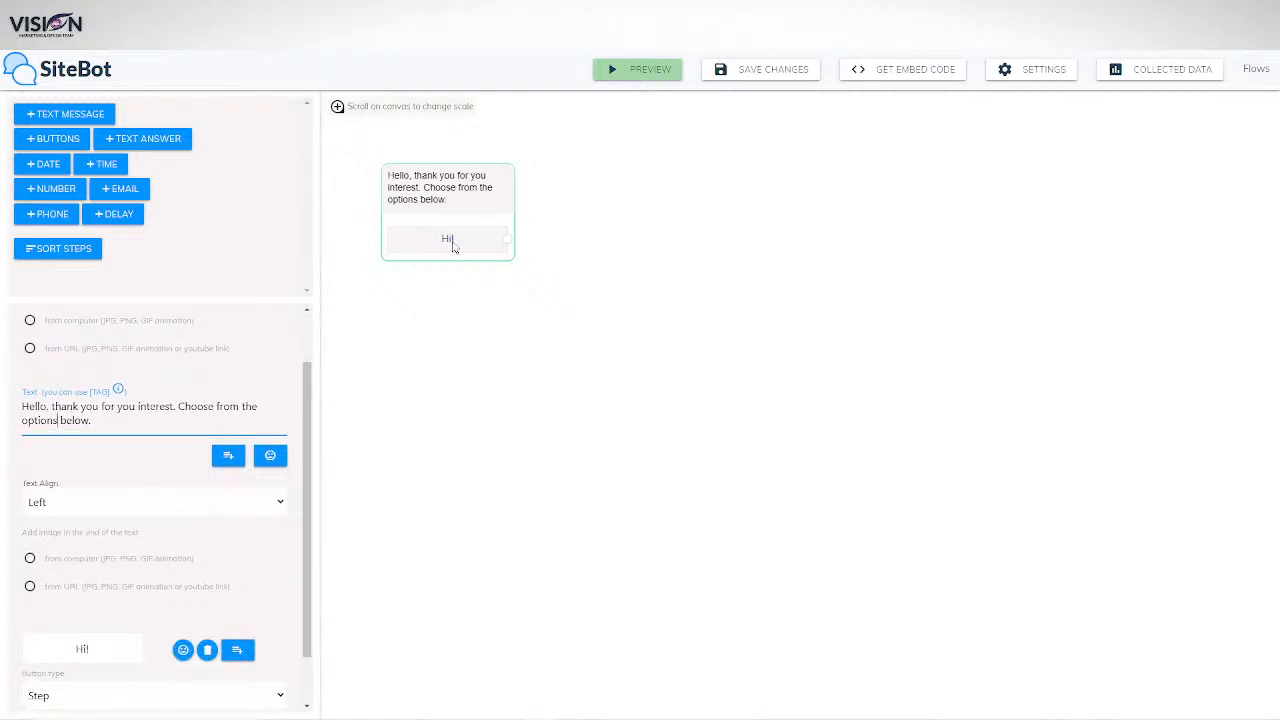
{"action": "scroll", "coordinate": [111, 522], "scroll_direction": "down", "scroll_amount": 1}
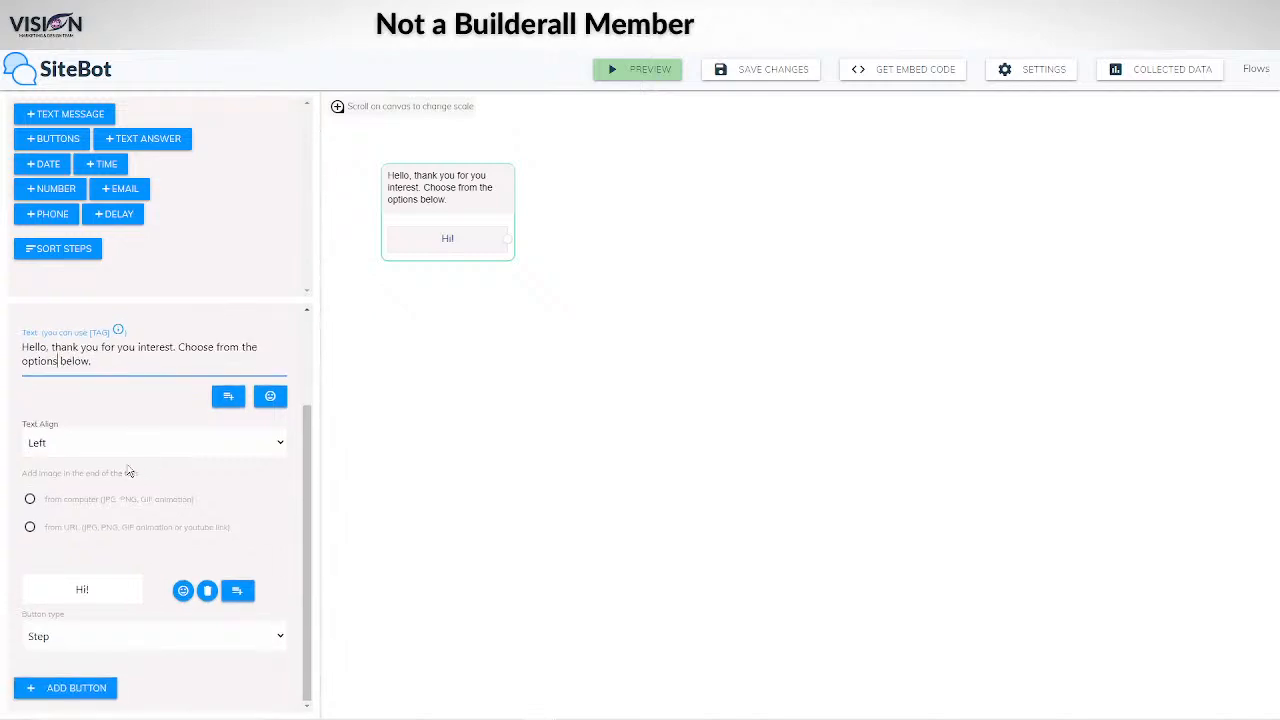
{"action": "left_click", "coordinate": [70, 592]}
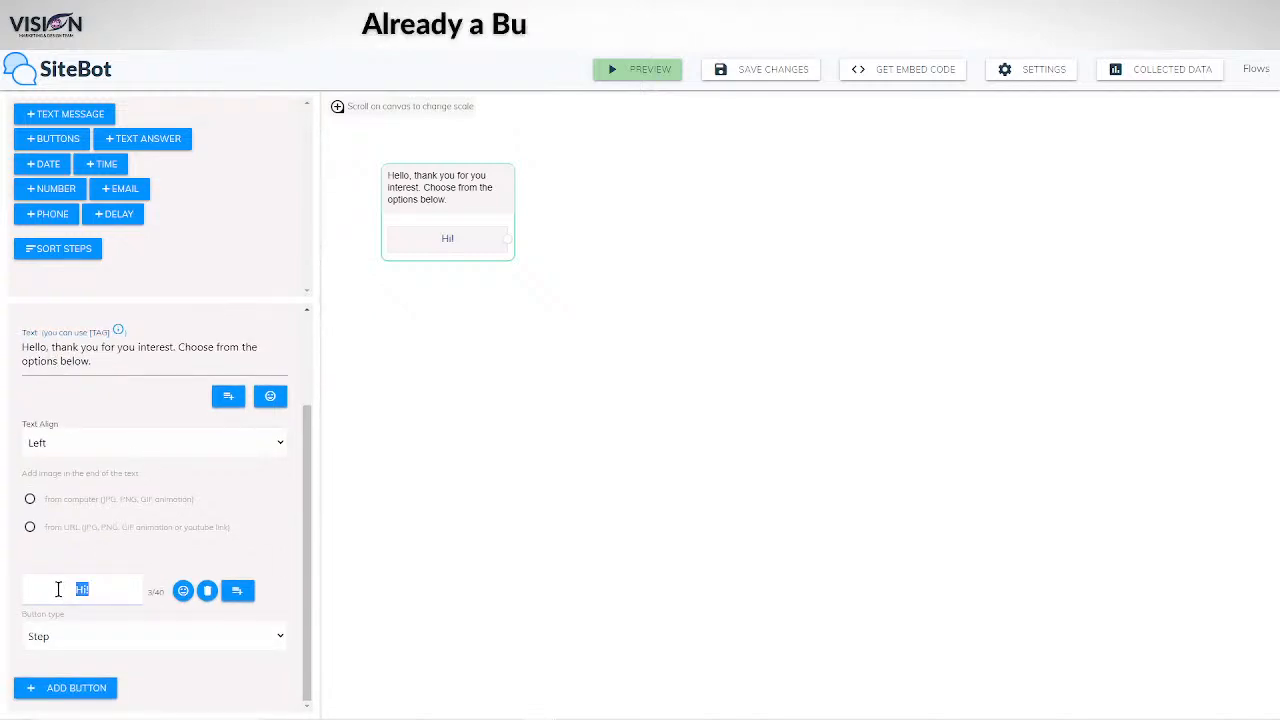
{"action": "type", "text": "Hire us"}
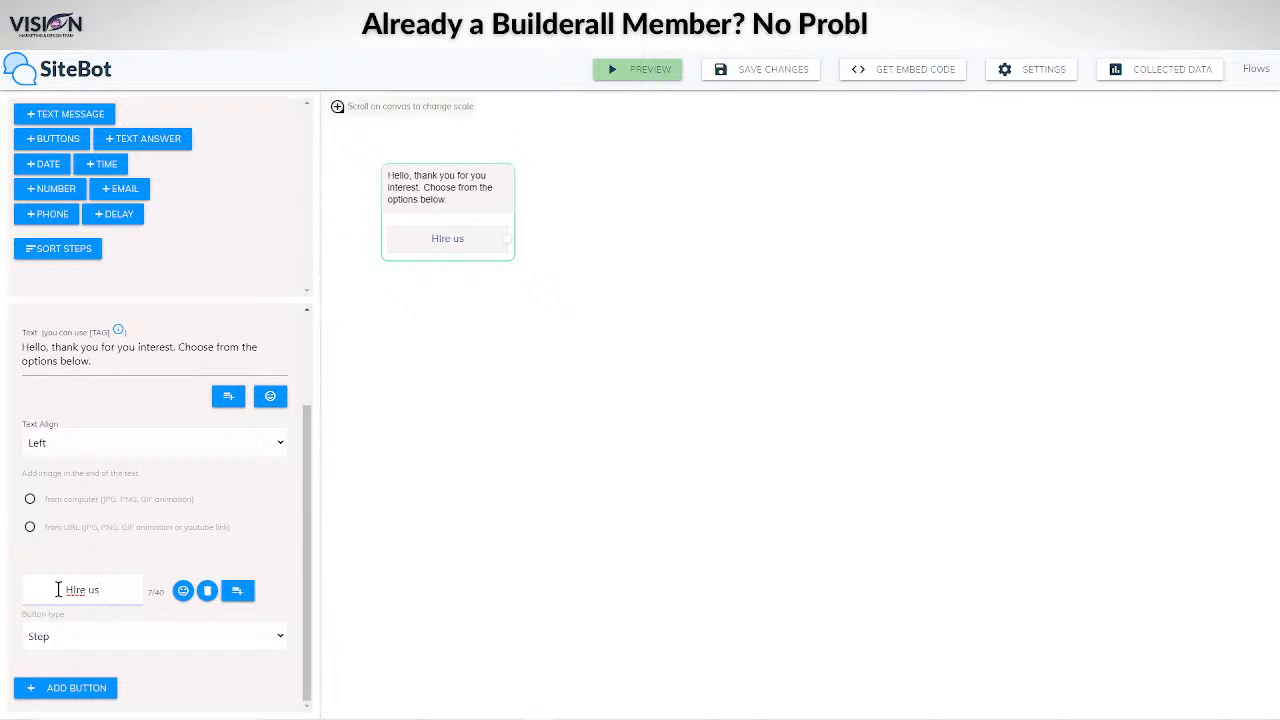
{"action": "key", "text": "BackSpace"}
{"action": "key", "text": "BackSpace"}
{"action": "key", "text": "BackSpace"}
{"action": "key", "text": "BackSpace"}
{"action": "type", "text": "ire "}
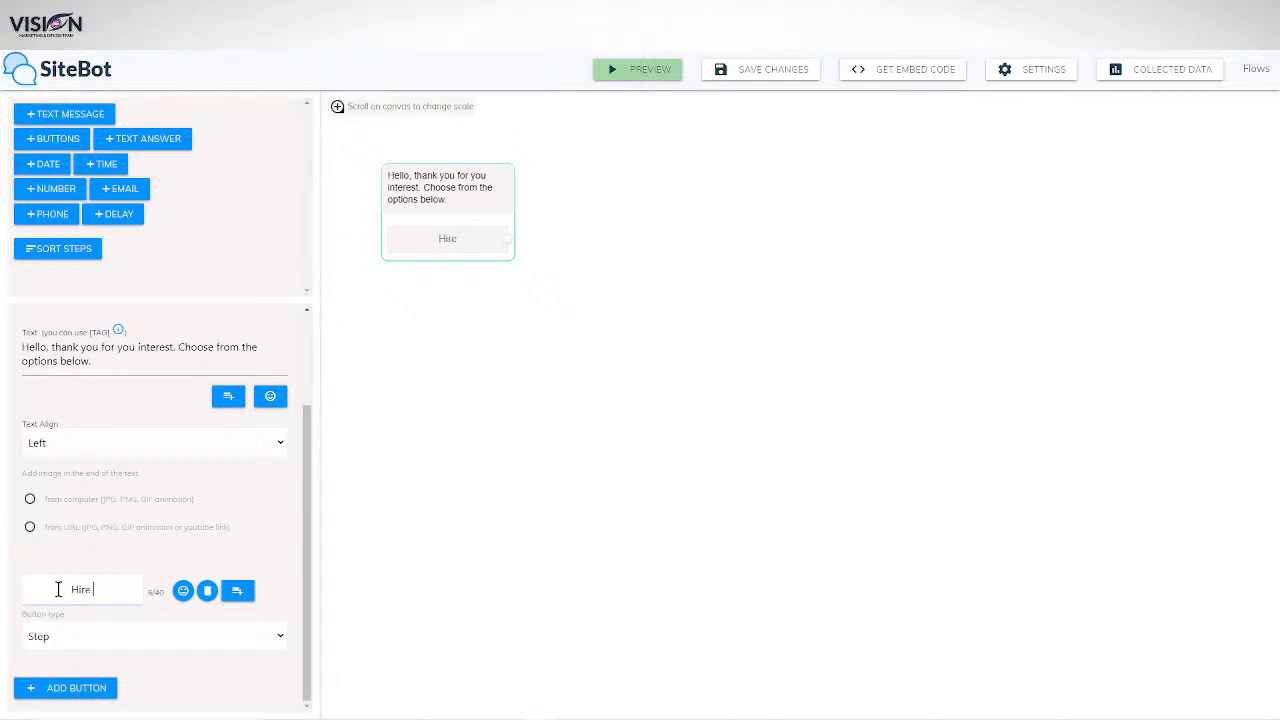
{"action": "type", "text": "us!"}
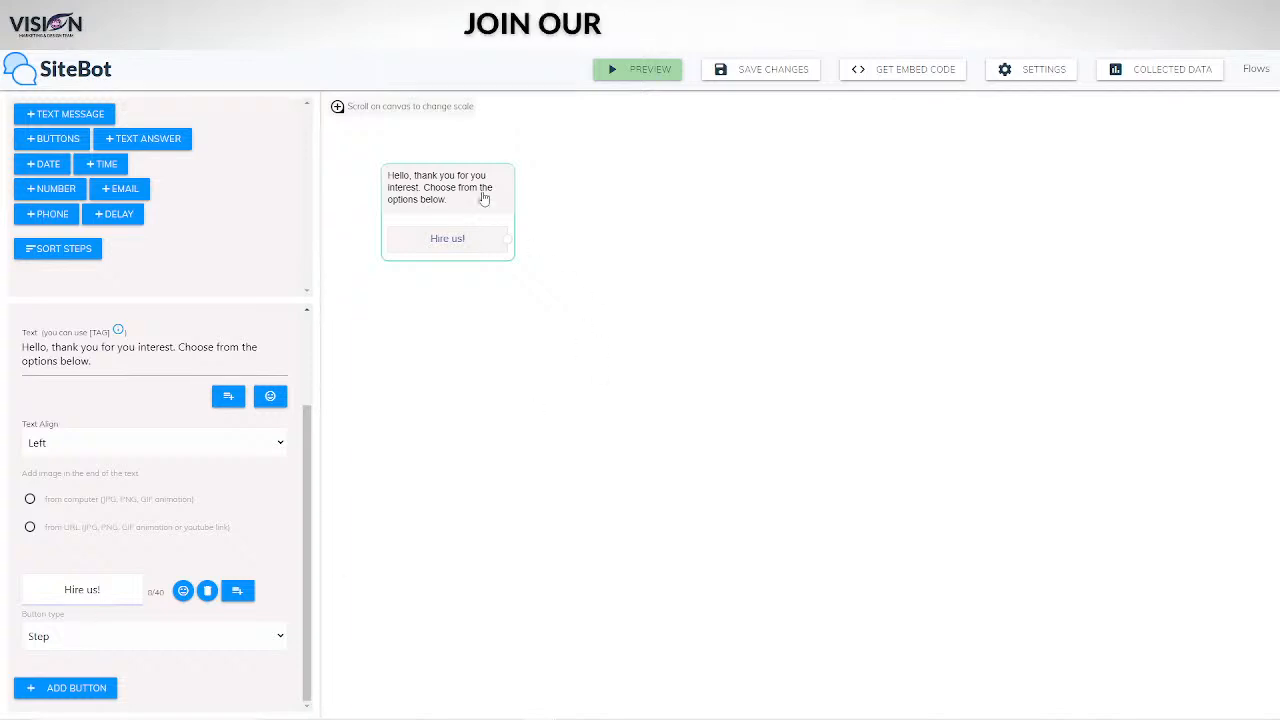
{"action": "left_click_drag", "start_coordinate": [440, 181], "coordinate": [500, 202]}
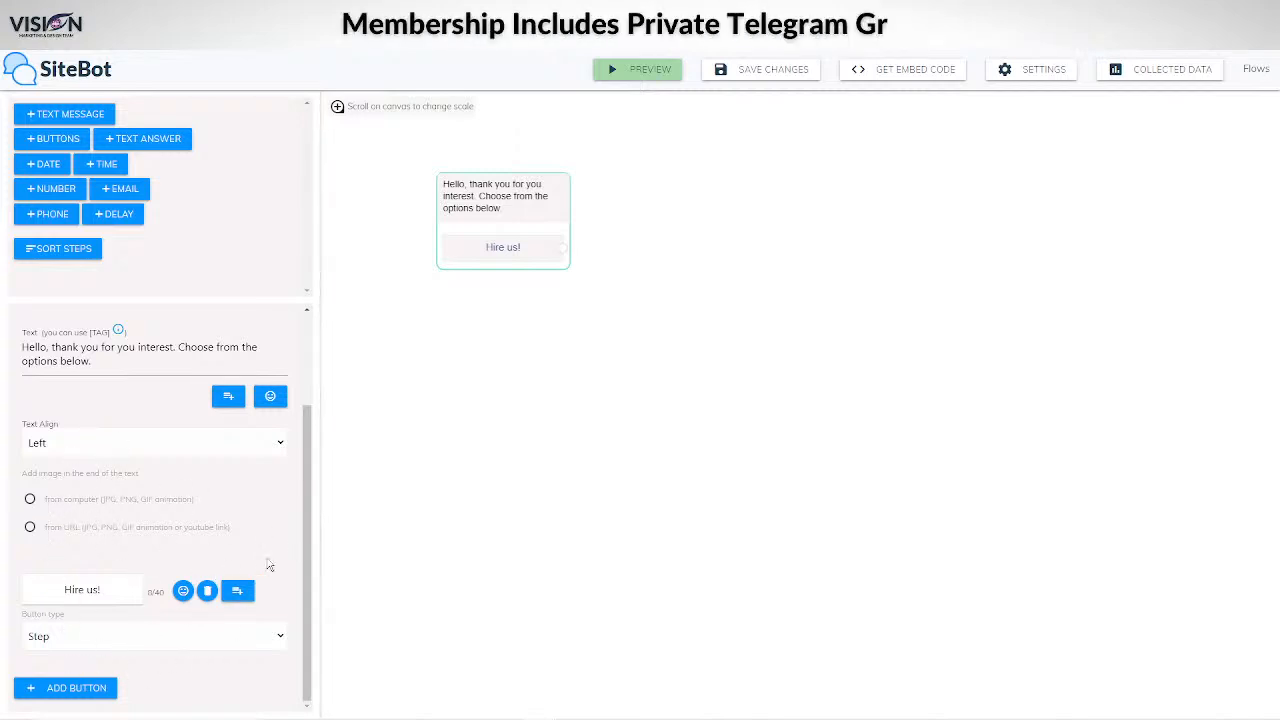
{"action": "left_click", "coordinate": [46, 638]}
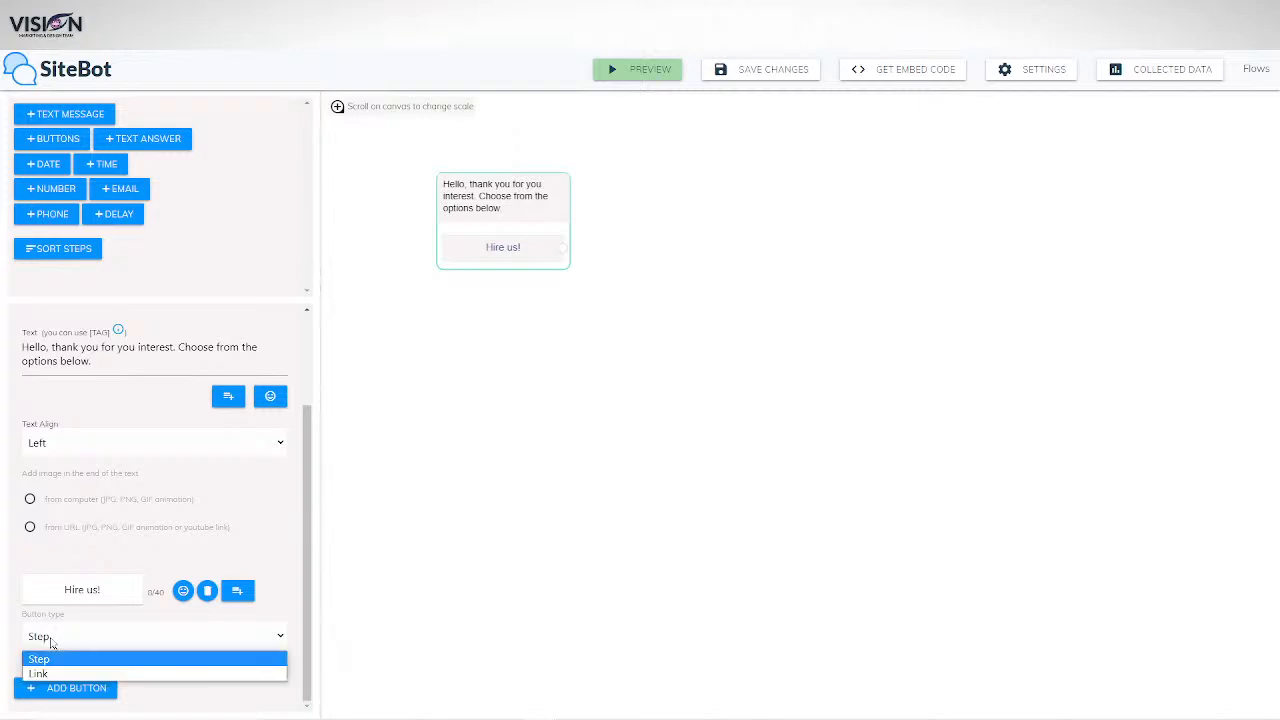
{"action": "left_click", "coordinate": [143, 674]}
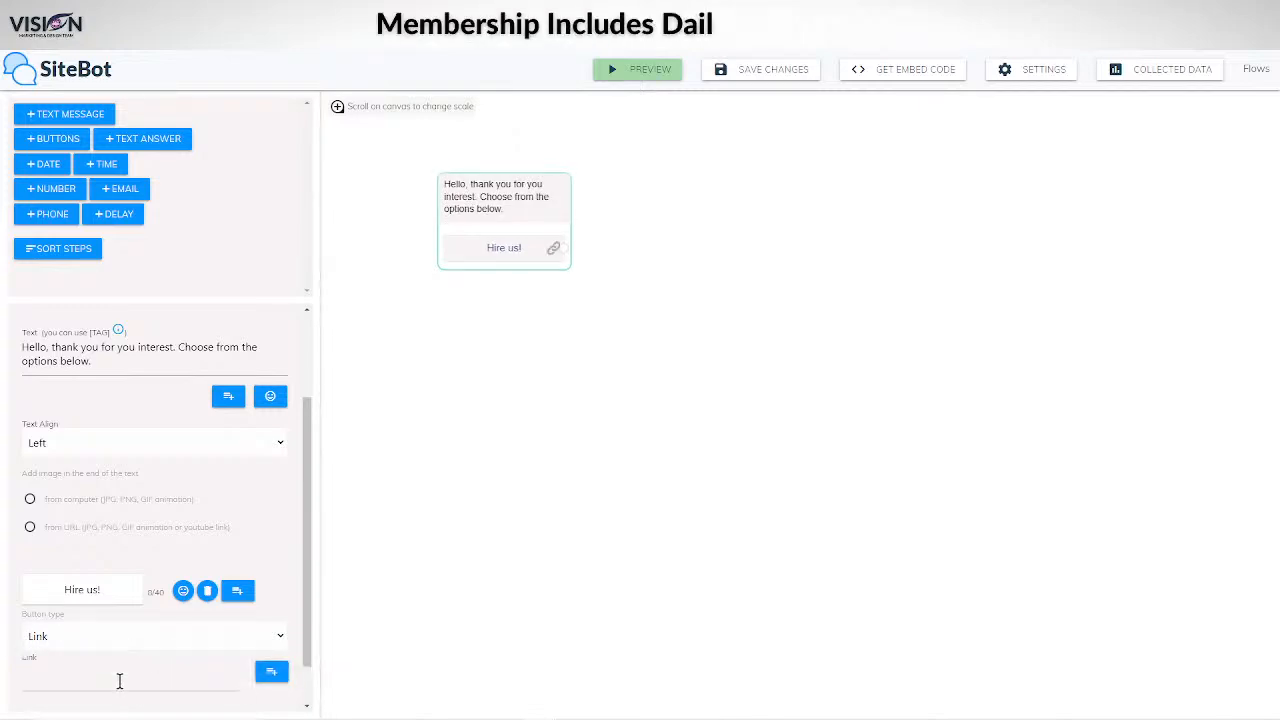
{"action": "left_click", "coordinate": [116, 679]}
{"action": "type", "text": "htt"}
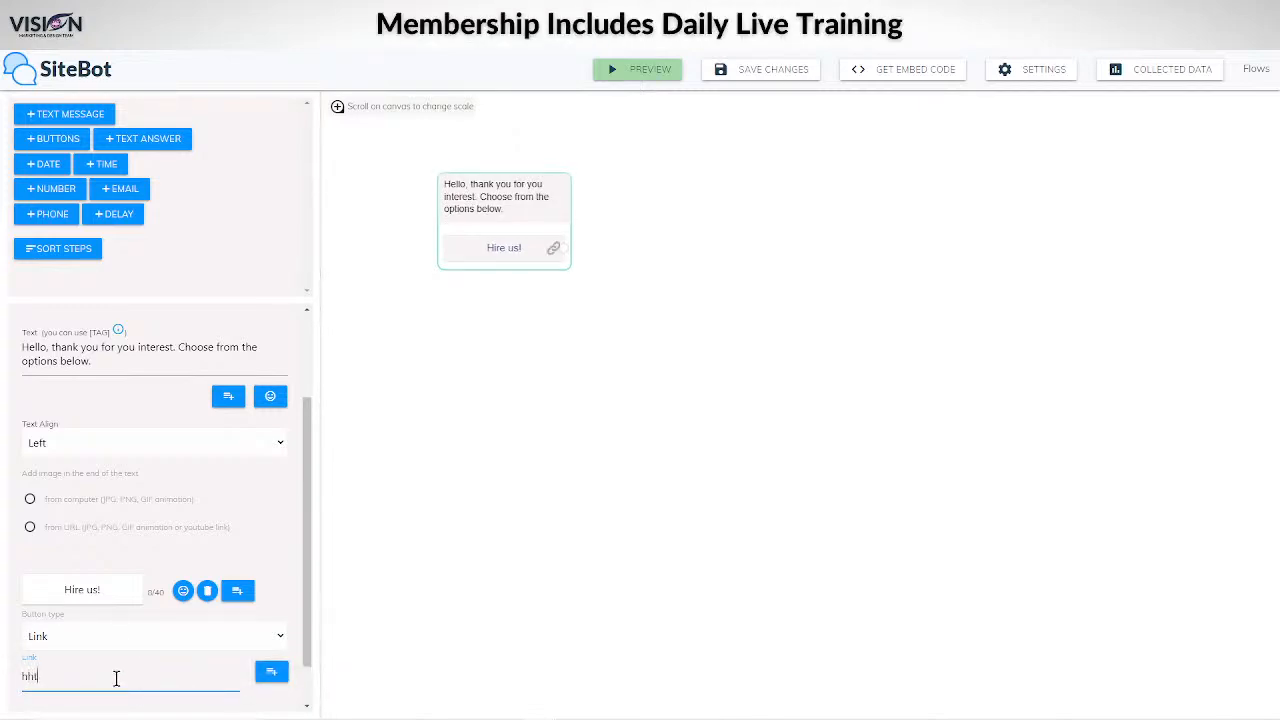
{"action": "type", "text": "ps://visi"}
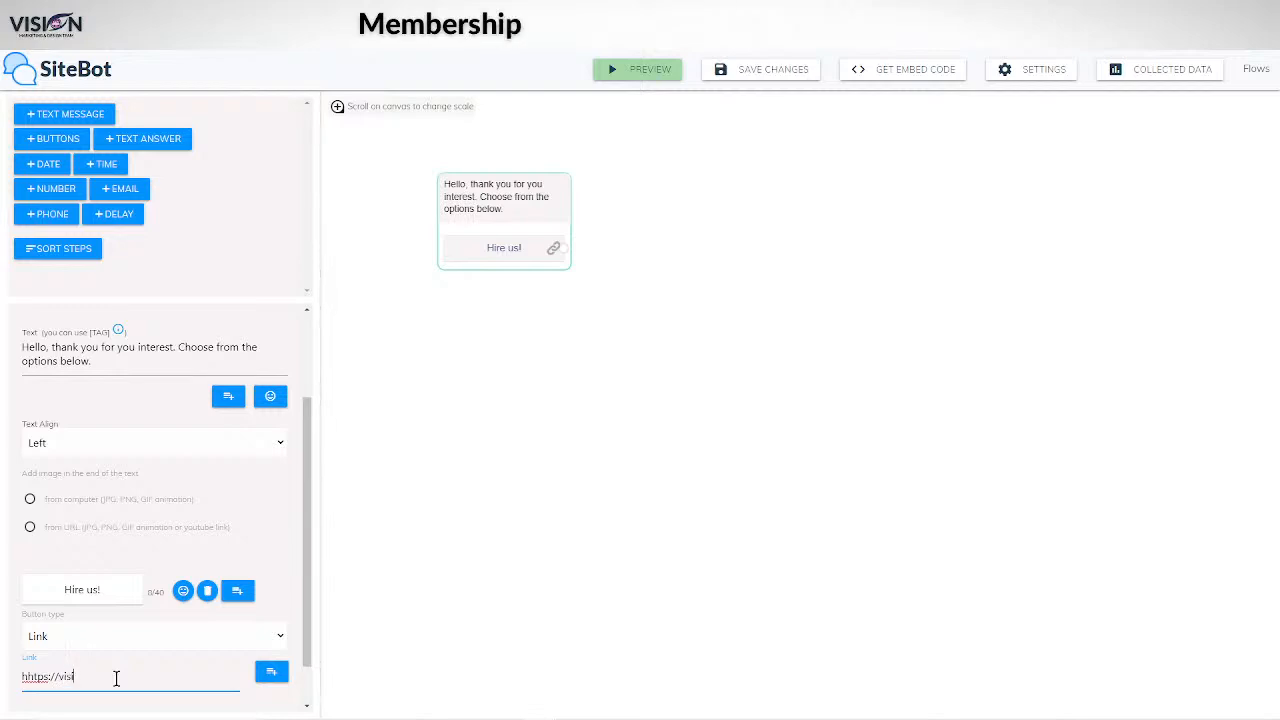
{"action": "type", "text": "onmarketing"}
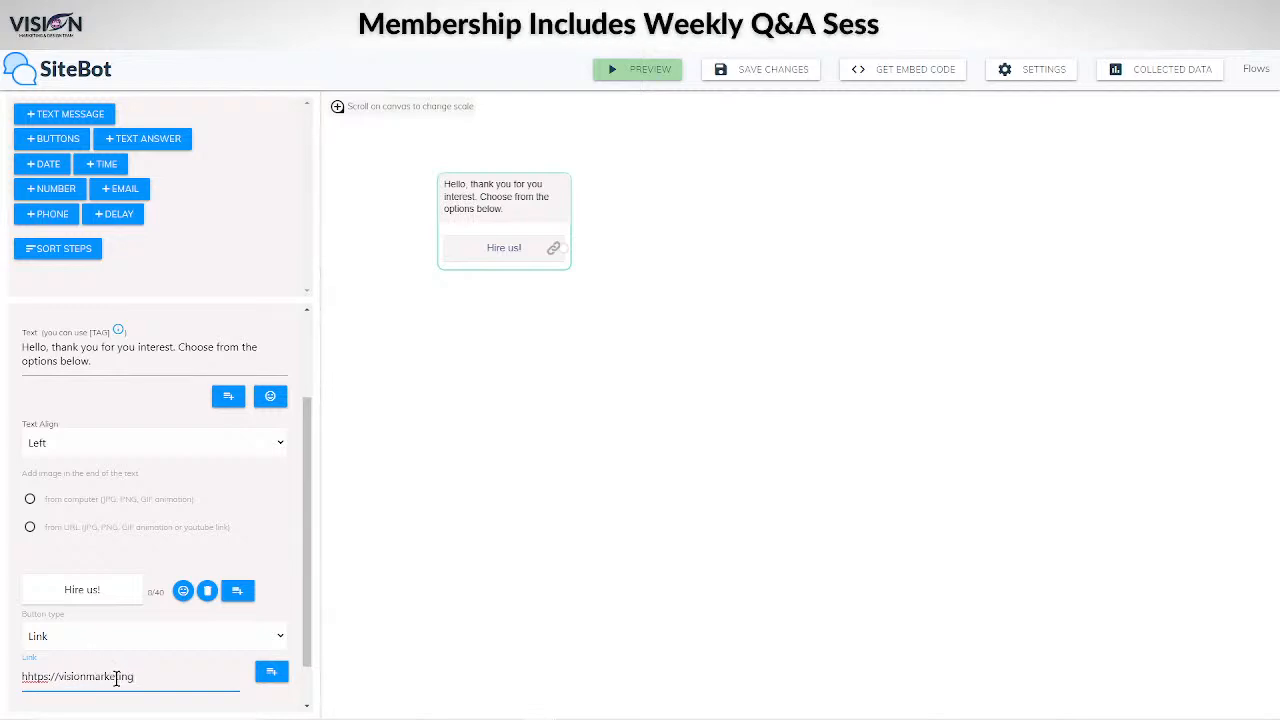
{"action": "left_click", "coordinate": [32, 676]}
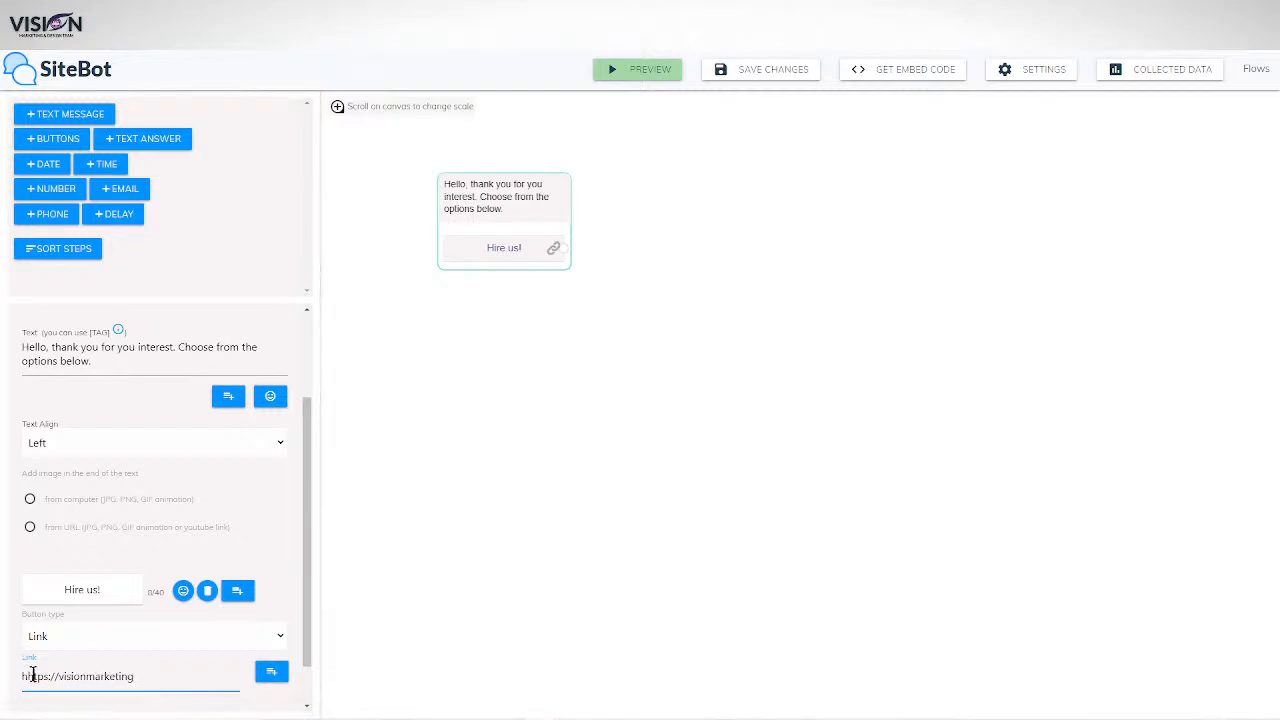
{"action": "key", "text": "BackSpace"}
{"action": "type", "text": "t"}
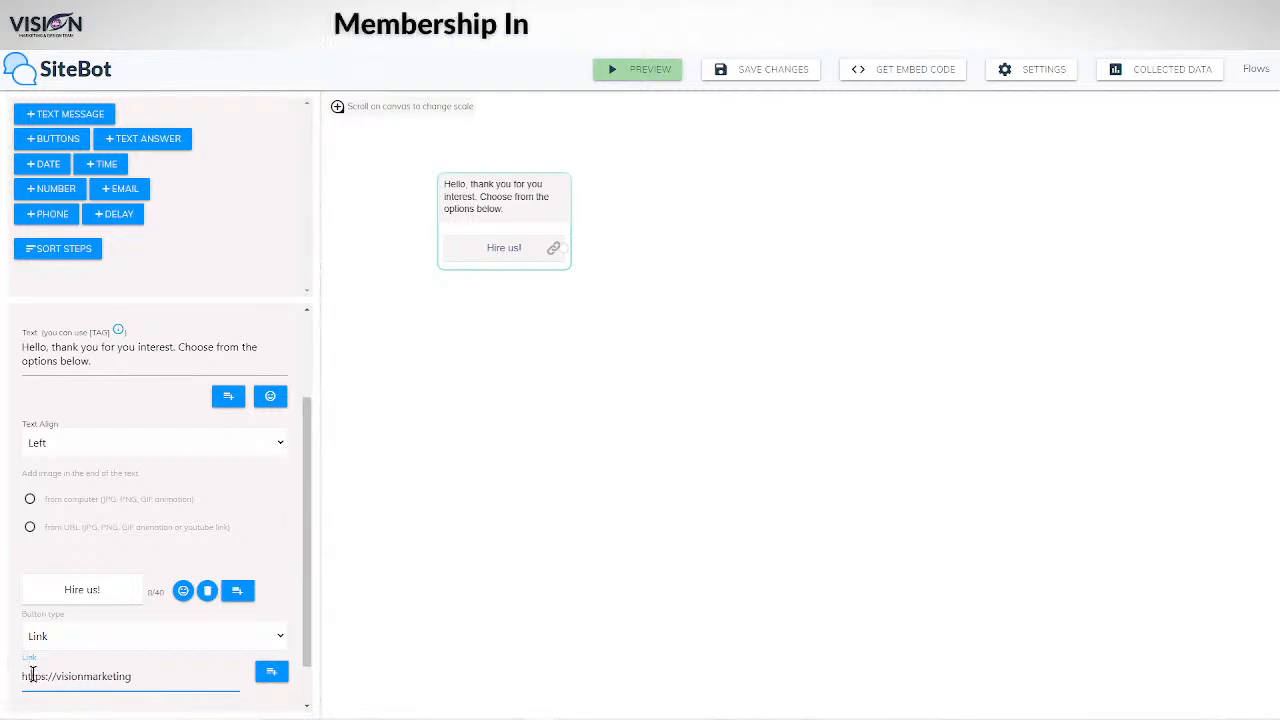
{"action": "left_click", "coordinate": [148, 680]}
{"action": "type", "text": "anddesign"}
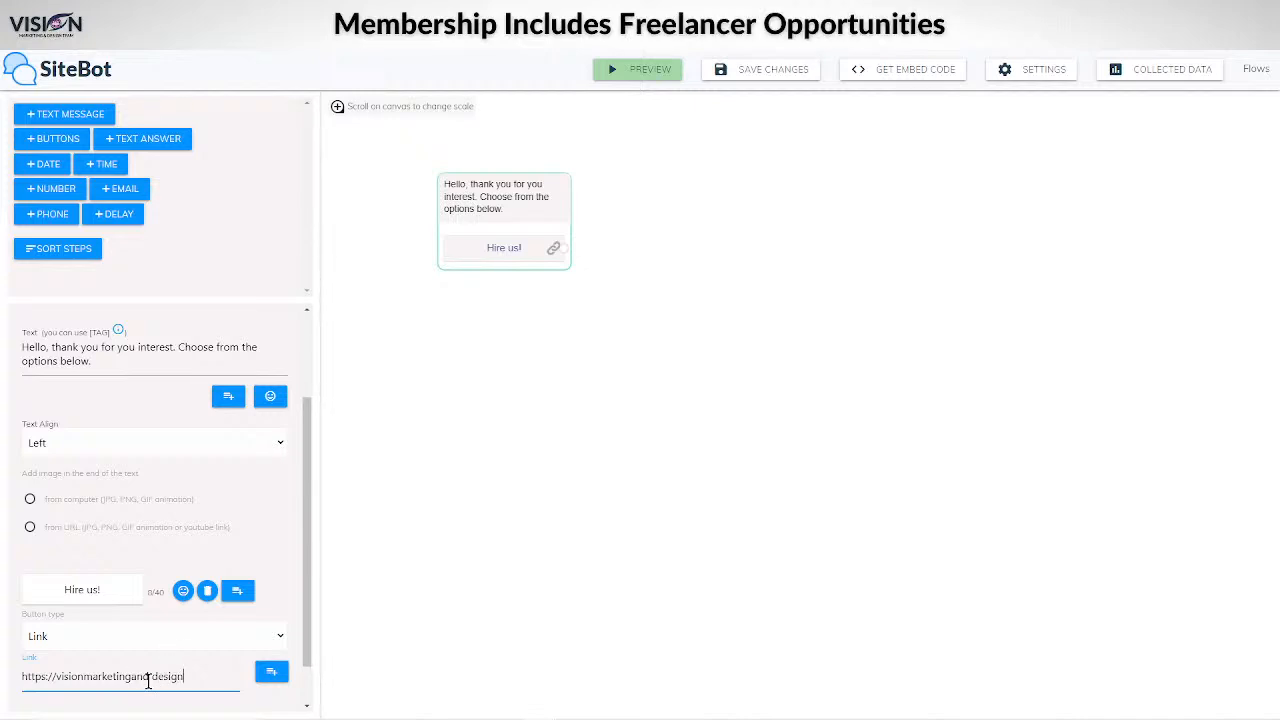
{"action": "type", "text": ".com/services"}
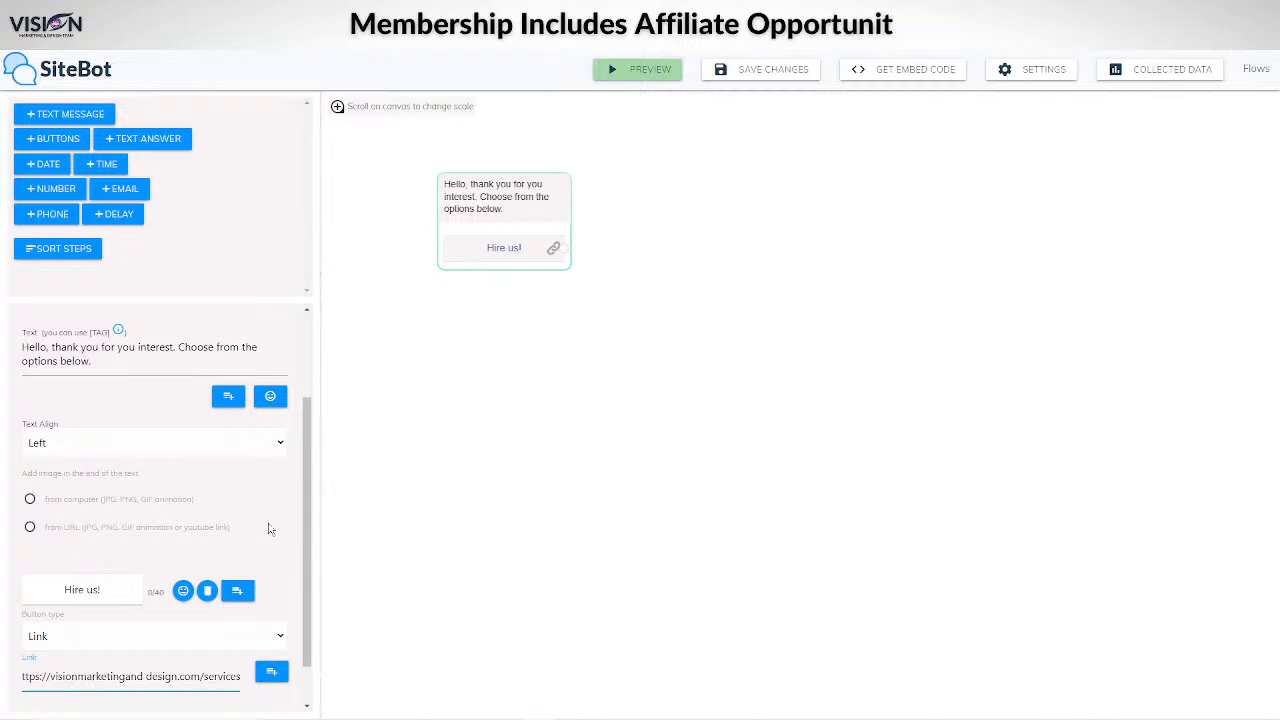
{"action": "scroll", "coordinate": [271, 529], "scroll_direction": "down", "scroll_amount": 1}
{"action": "left_click", "coordinate": [163, 676]}
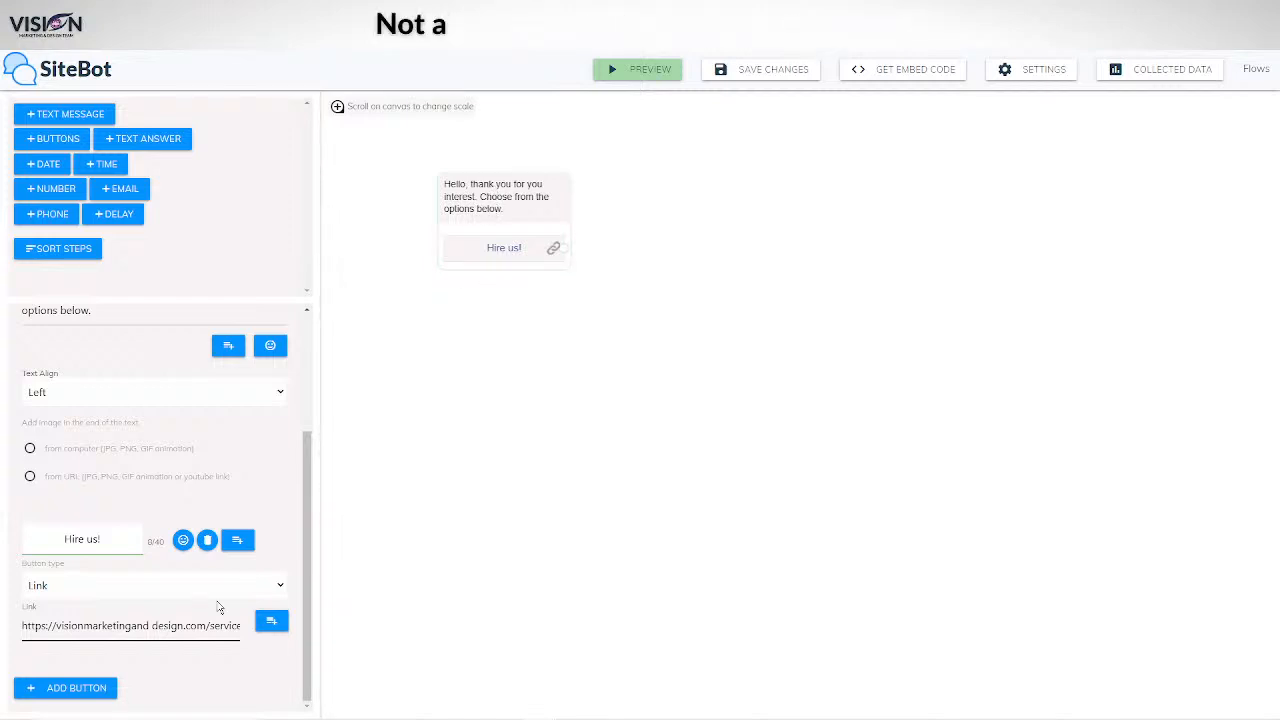
Add a second button to the greeting block and label it "Work with us!".
{"action": "left_click", "coordinate": [85, 690]}
{"action": "scroll", "coordinate": [156, 640], "scroll_direction": "down", "scroll_amount": 2}
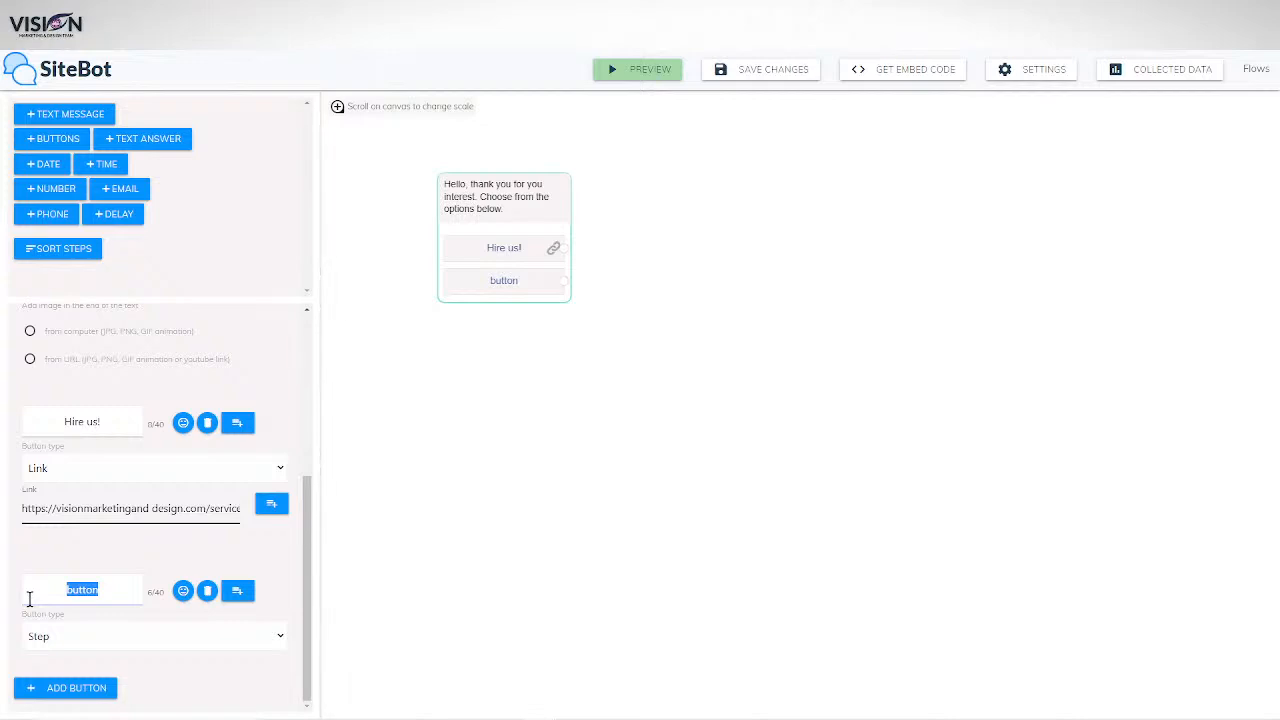
{"action": "type", "text": "Work"}
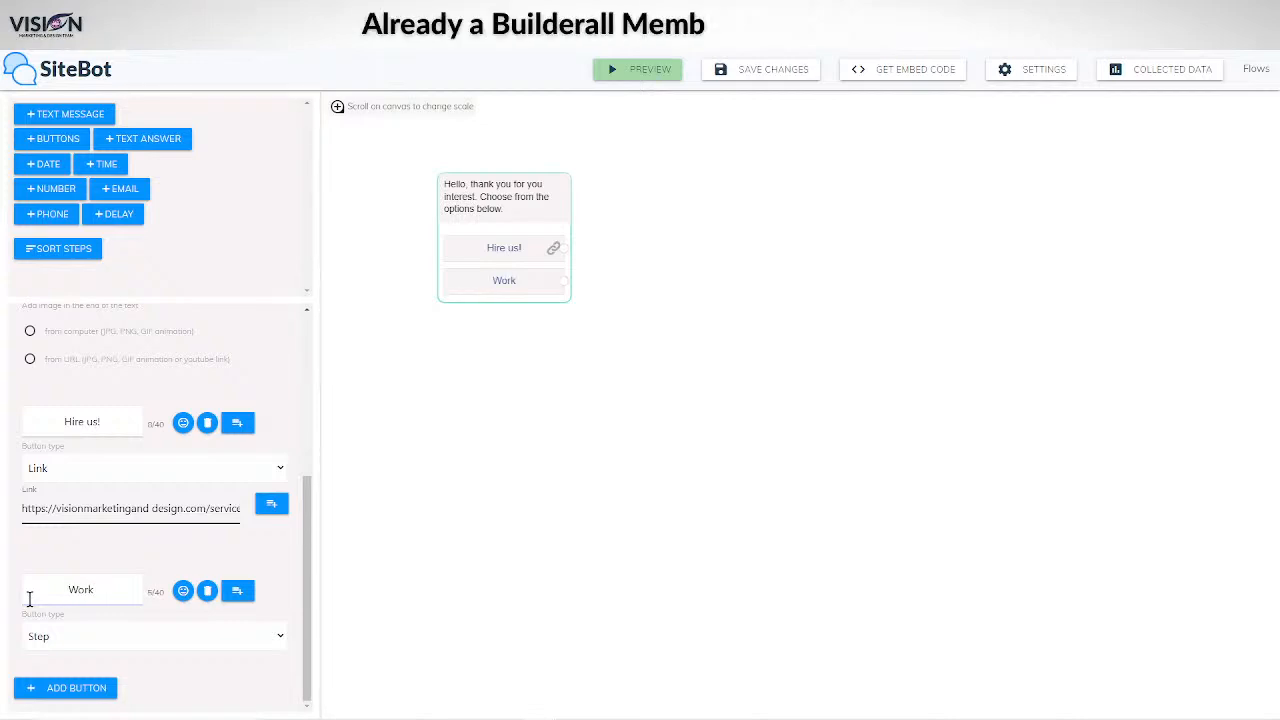
{"action": "type", "text": " with us"}
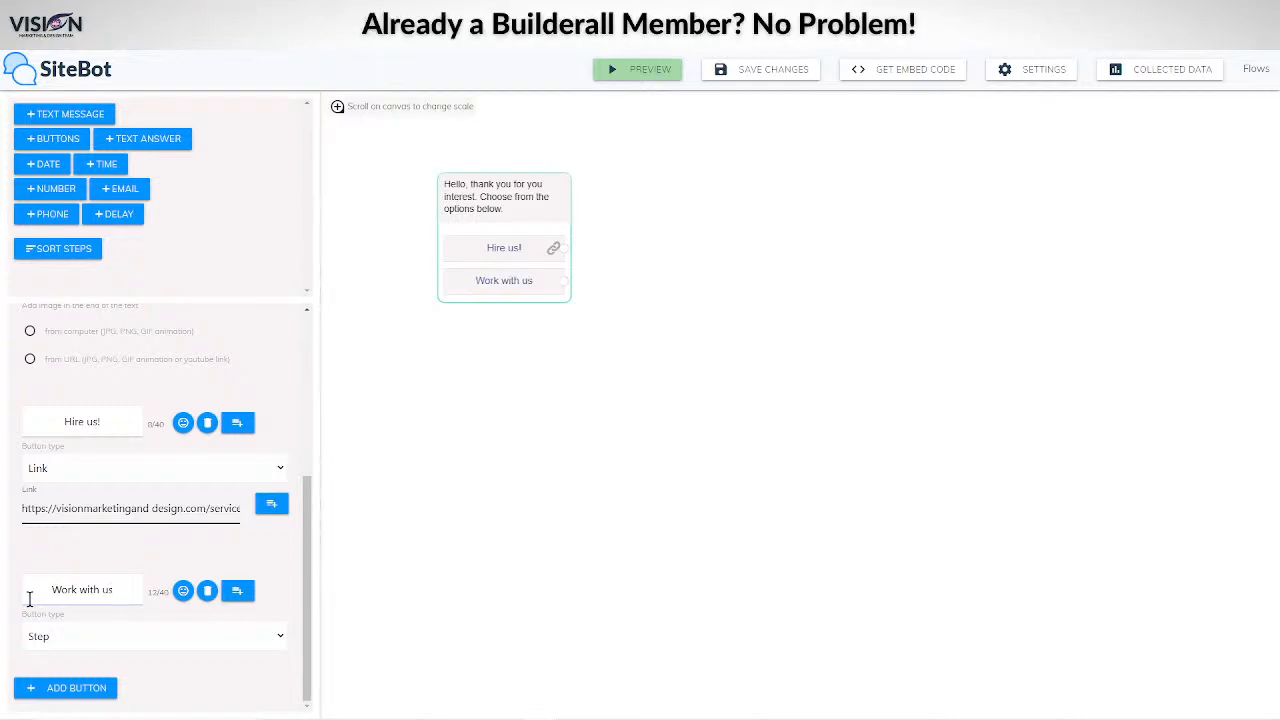
{"action": "type", "text": "!"}
{"action": "left_click", "coordinate": [43, 637]}
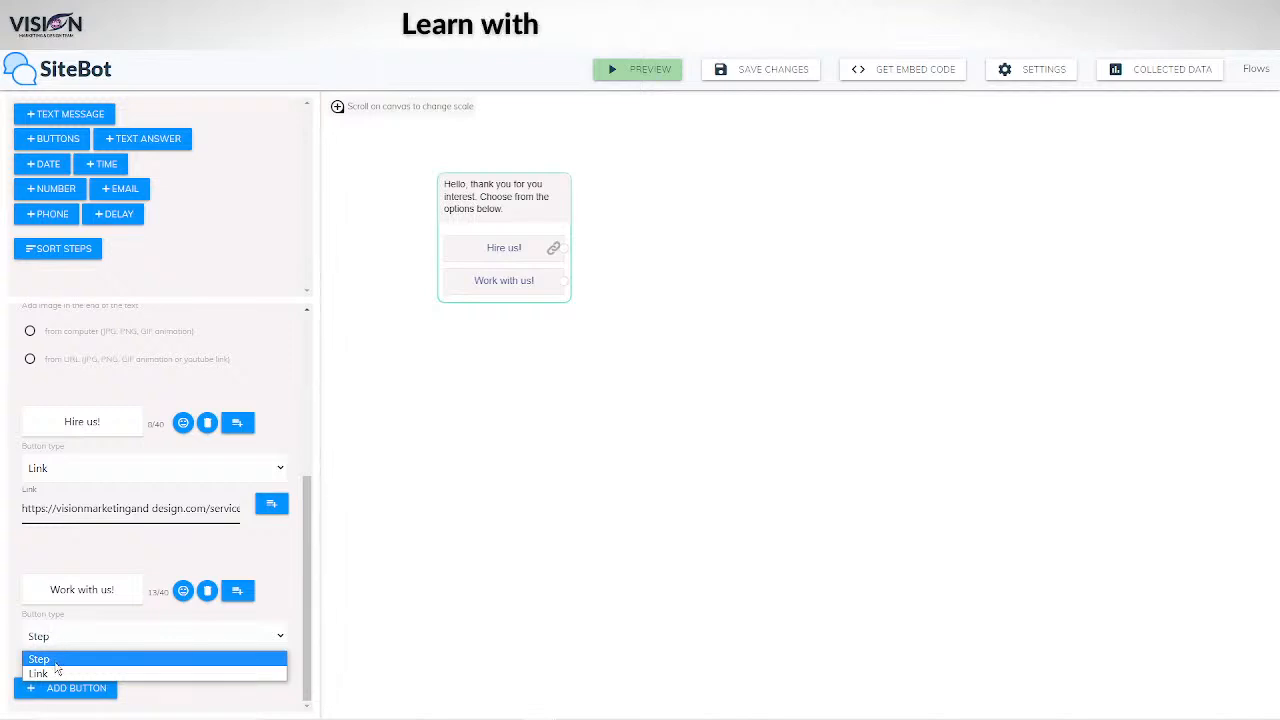
{"action": "left_click", "coordinate": [58, 673]}
{"action": "left_click", "coordinate": [87, 681]}
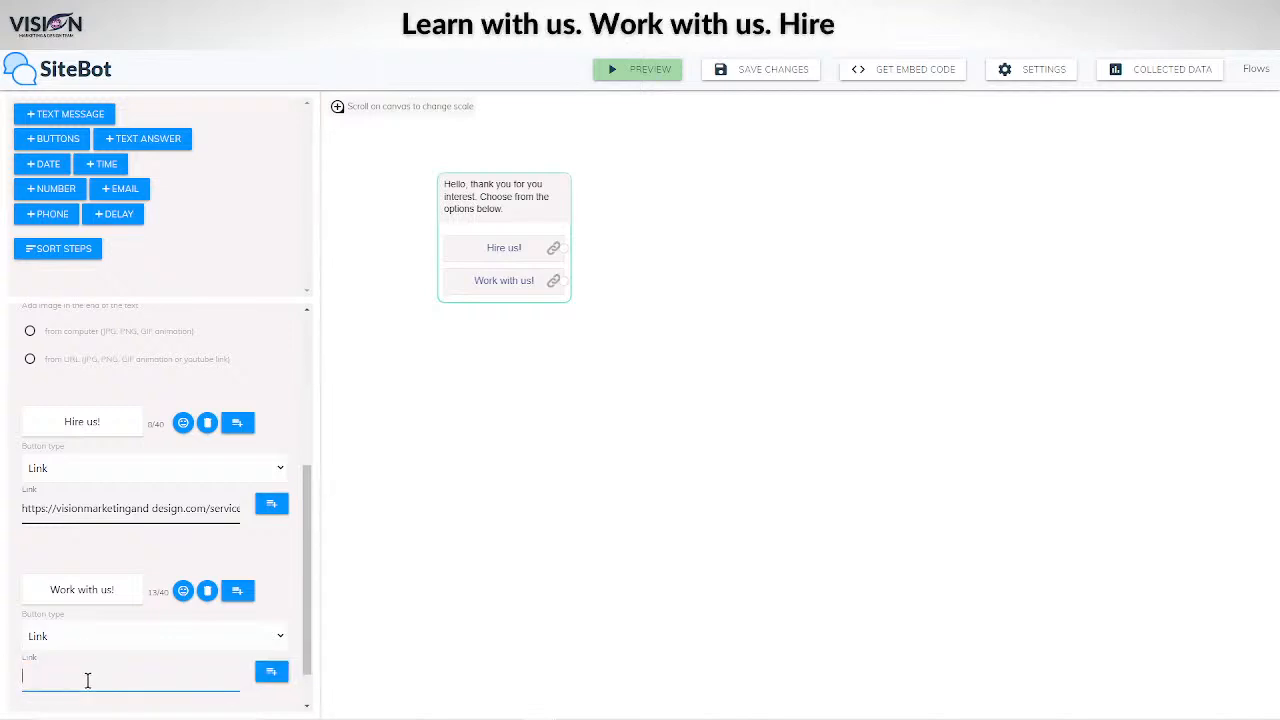
{"action": "scroll", "coordinate": [86, 680], "scroll_direction": "down", "scroll_amount": 1}
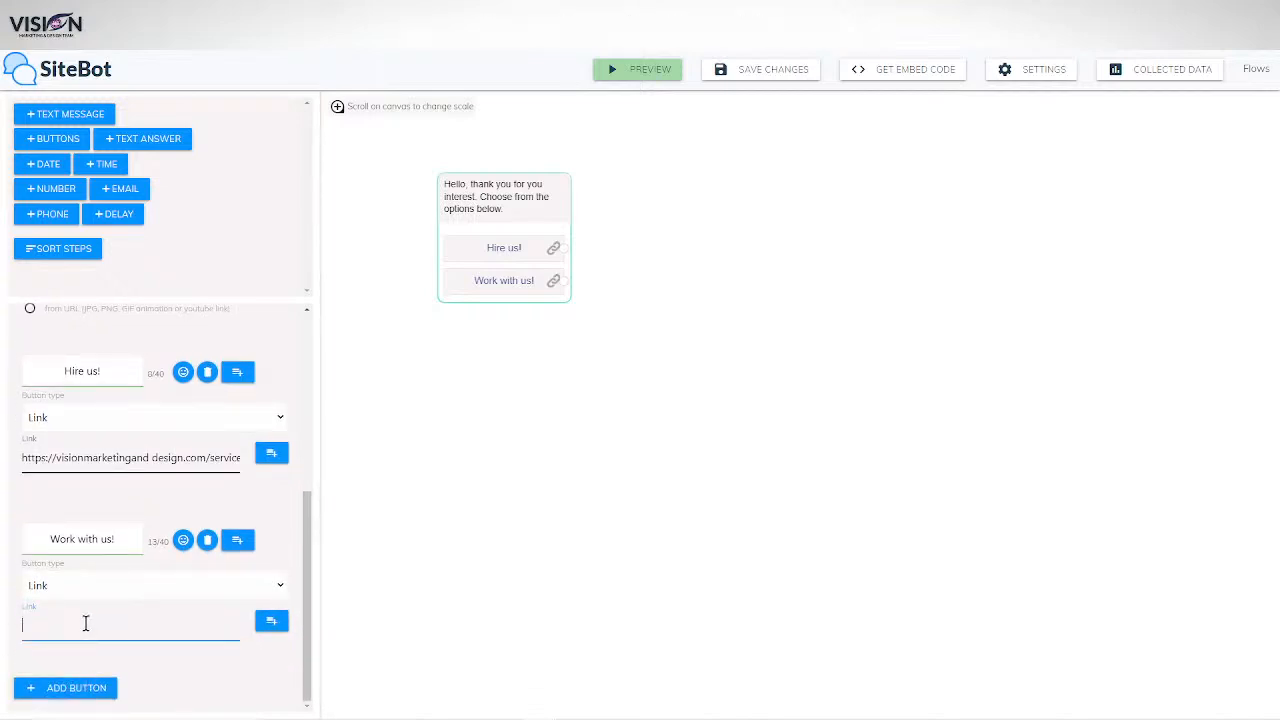
{"action": "type", "text": "hht"}
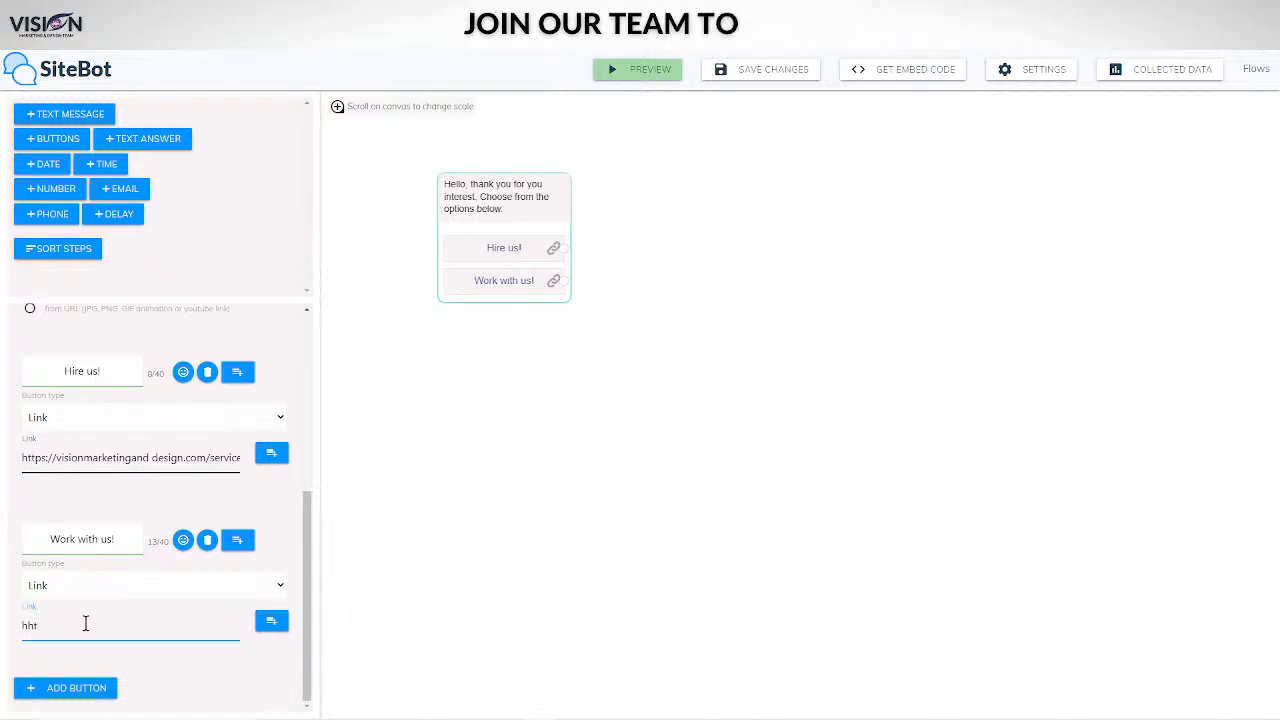
{"action": "key", "text": "BackSpace"}
{"action": "key", "text": "BackSpace"}
{"action": "type", "text": "ttps"}
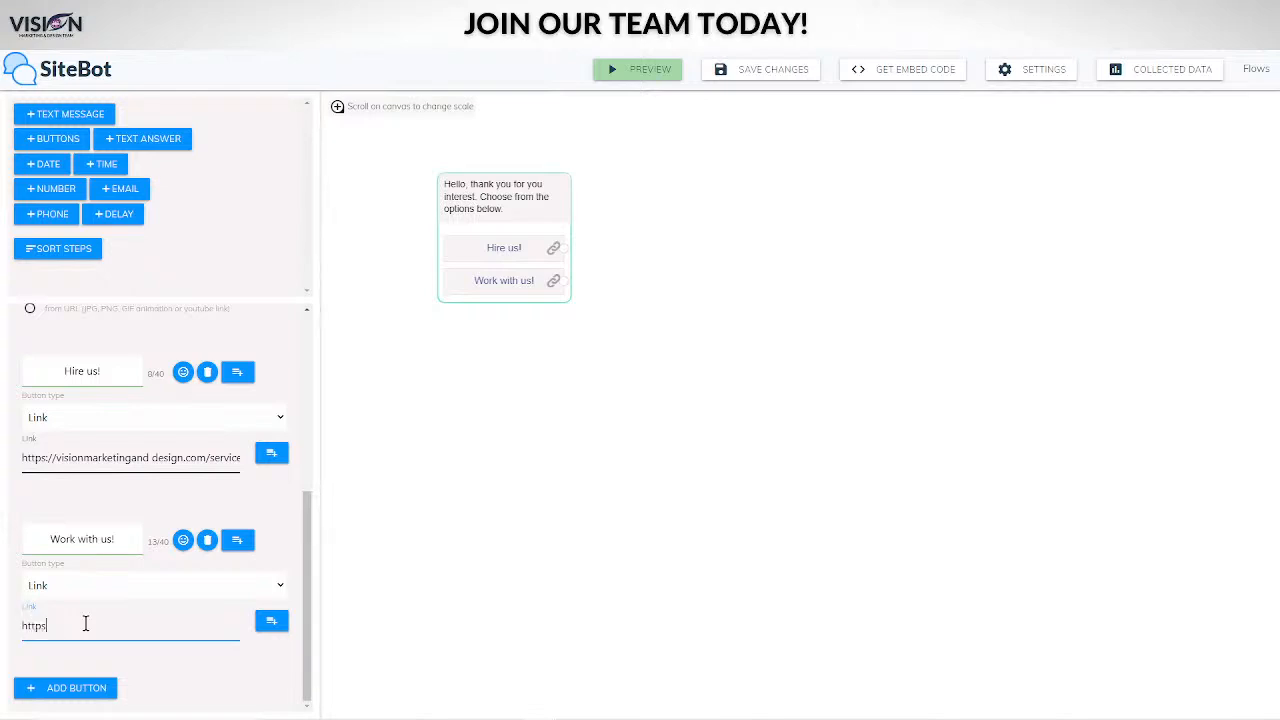
{"action": "type", "text": "://visionmarketinganddesign.com"}
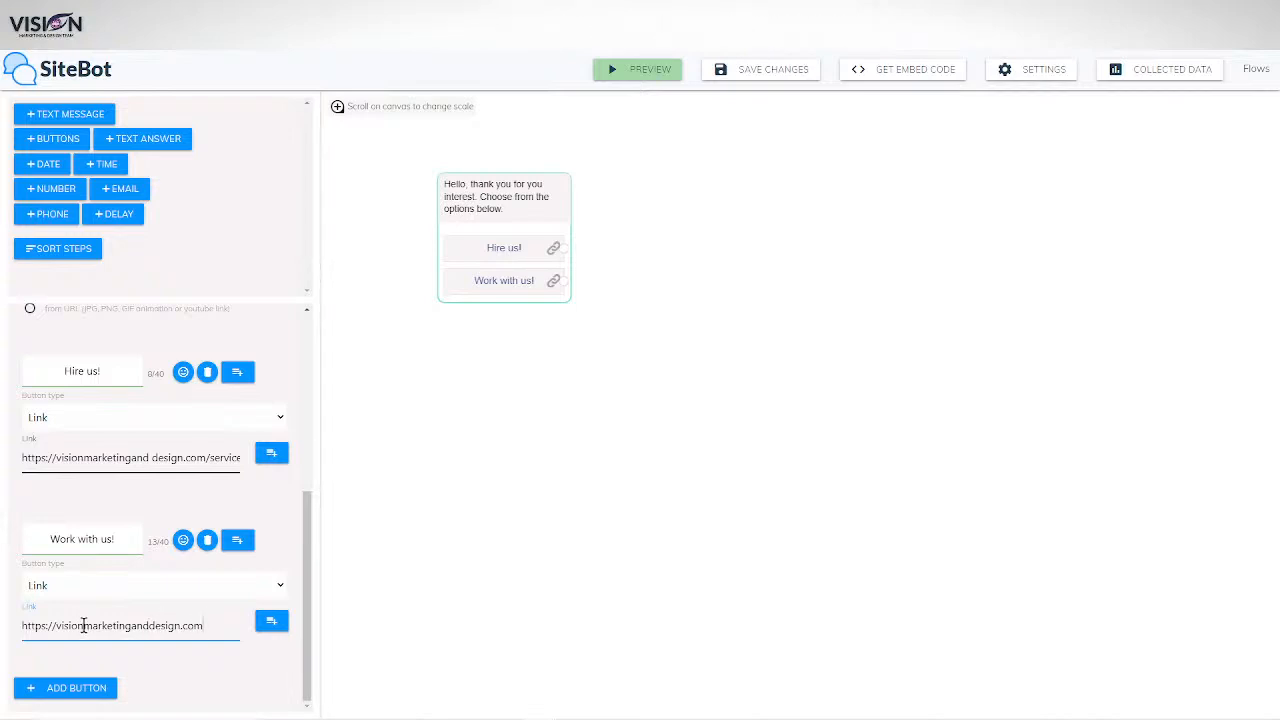
Add a third button to the greeting block and label it "Not sure? Contact me!".
{"action": "left_click", "coordinate": [98, 690]}
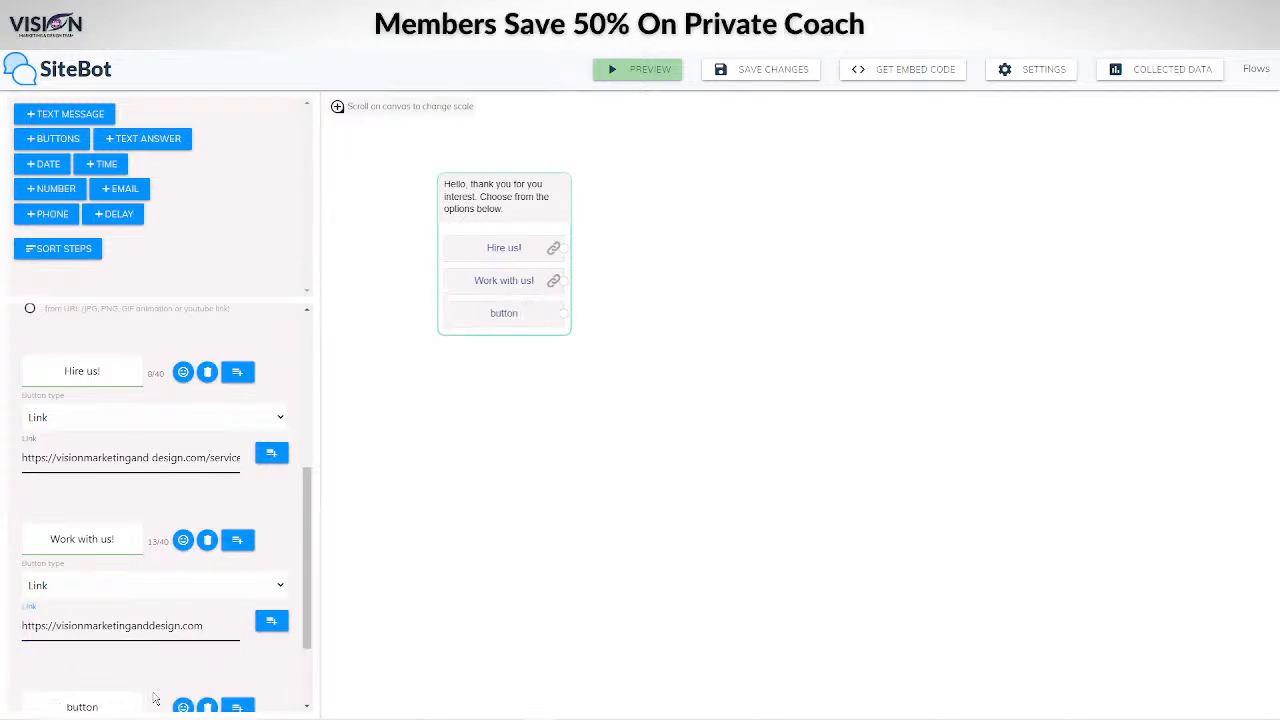
{"action": "scroll", "coordinate": [137, 663], "scroll_direction": "down", "scroll_amount": 2}
{"action": "double_click", "coordinate": [24, 589]}
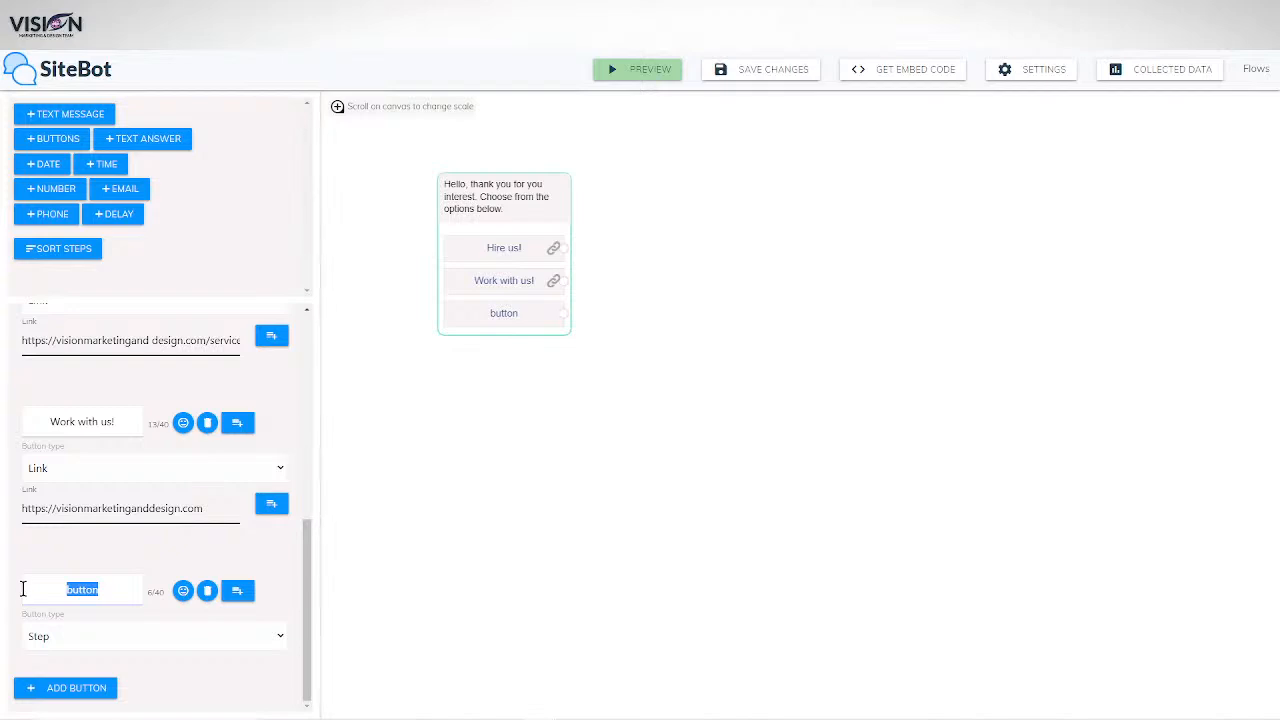
{"action": "type", "text": "Not su"}
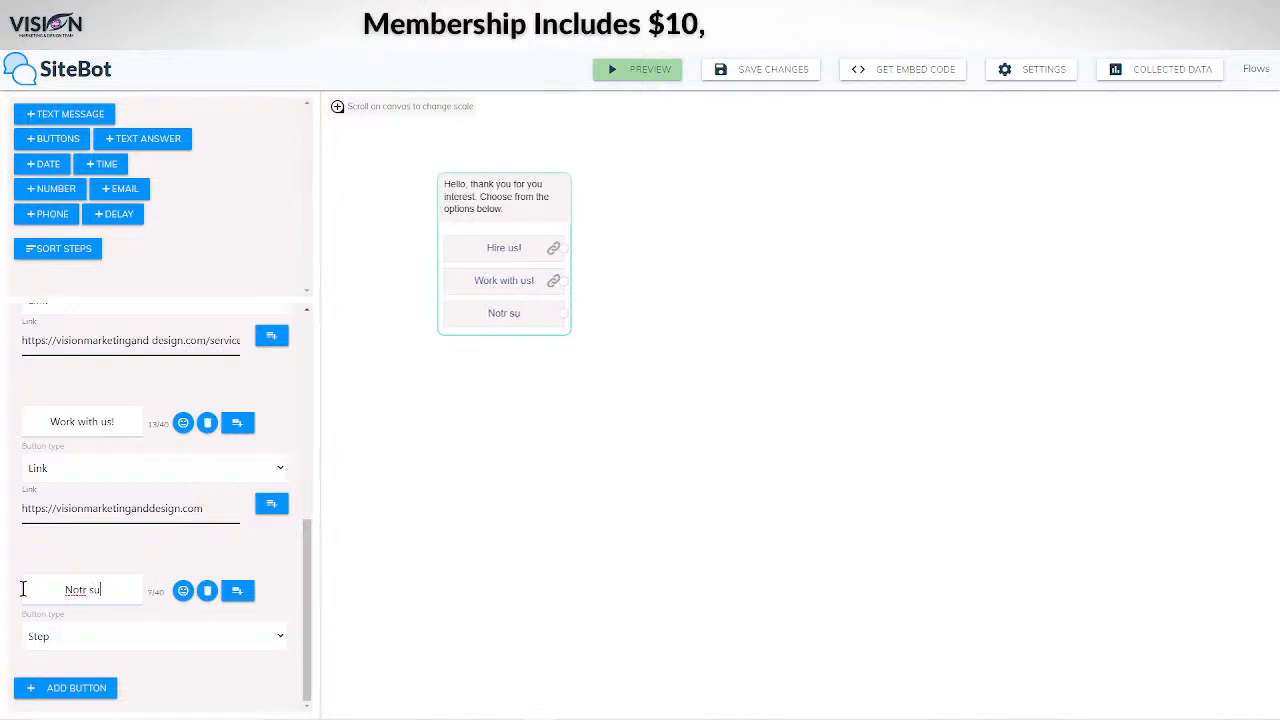
{"action": "key", "text": "BackSpace"}
{"action": "key", "text": "BackSpace"}
{"action": "key", "text": "BackSpace"}
{"action": "key", "text": "BackSpace"}
{"action": "type", "text": "t su"}
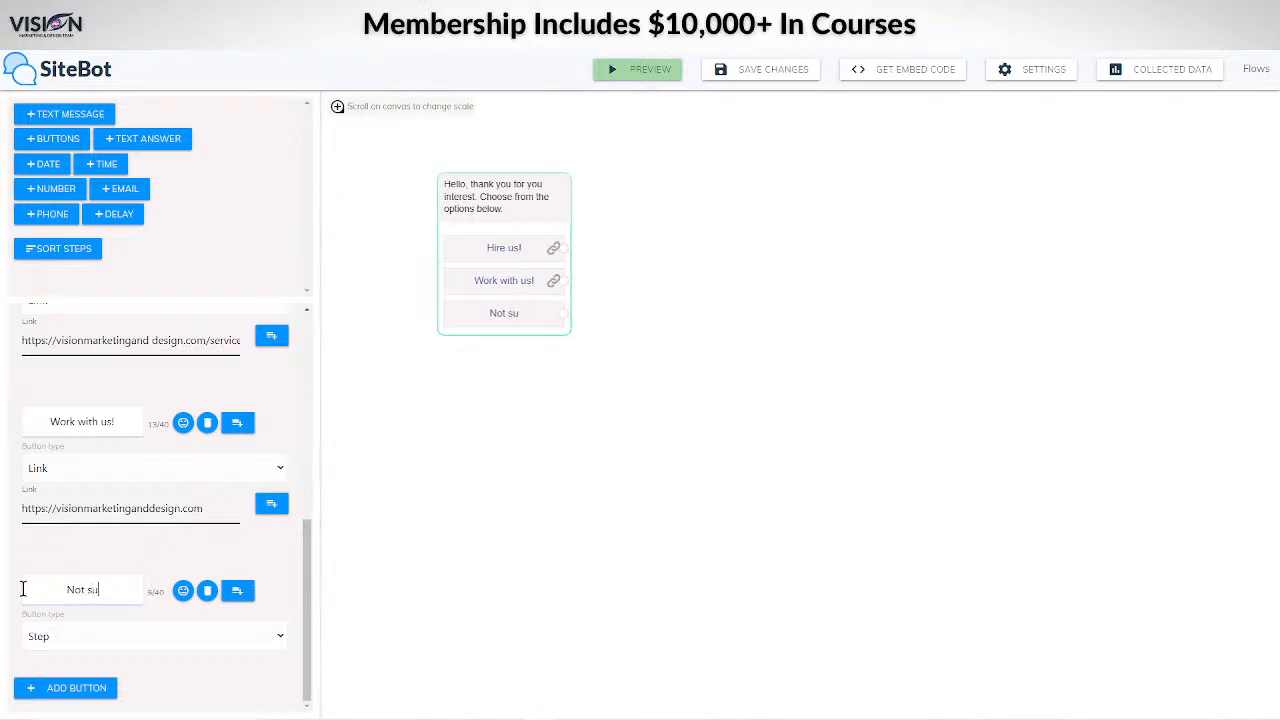
{"action": "type", "text": "re? W"}
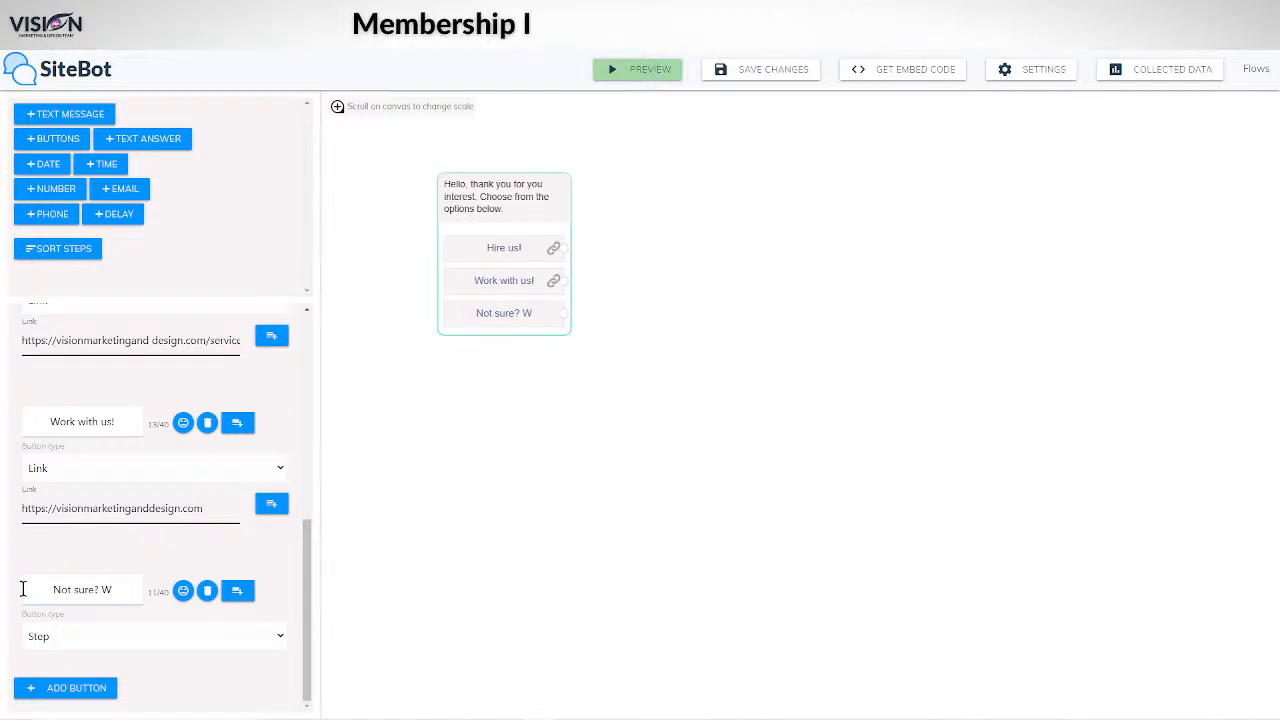
{"action": "key", "text": "BackSpace"}
{"action": "type", "text": "Contact m"}
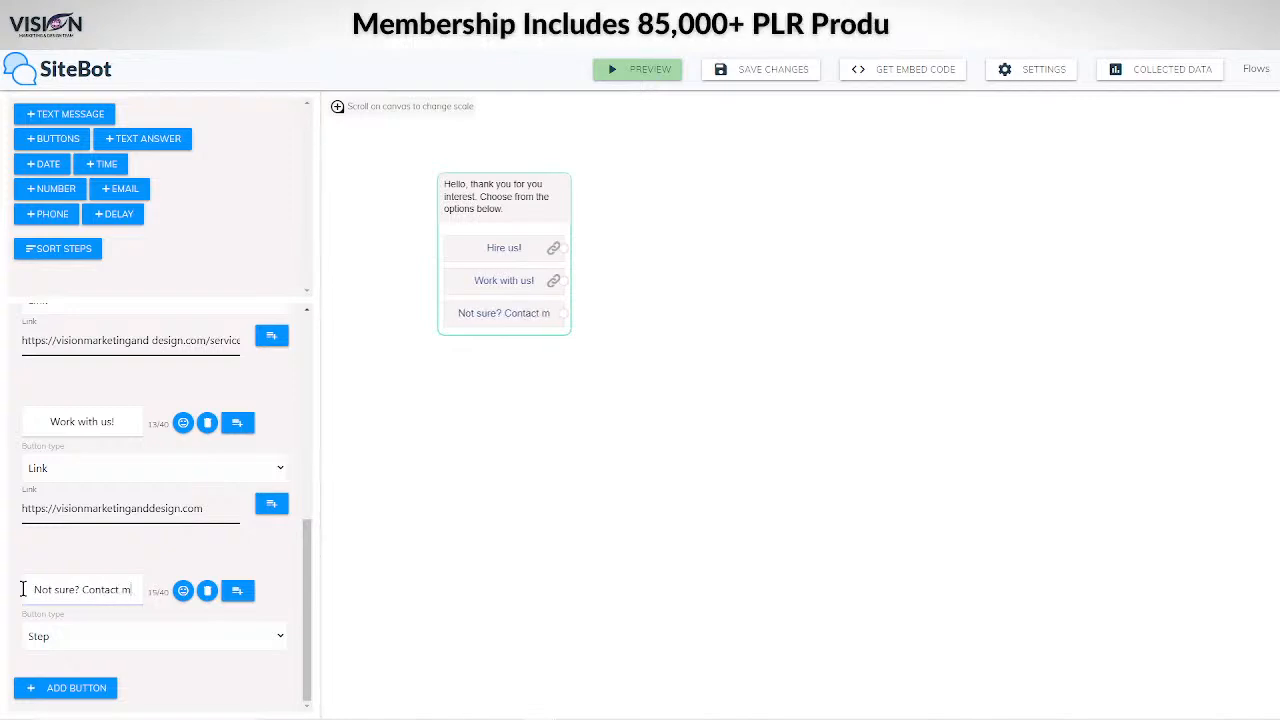
{"action": "type", "text": "e!"}
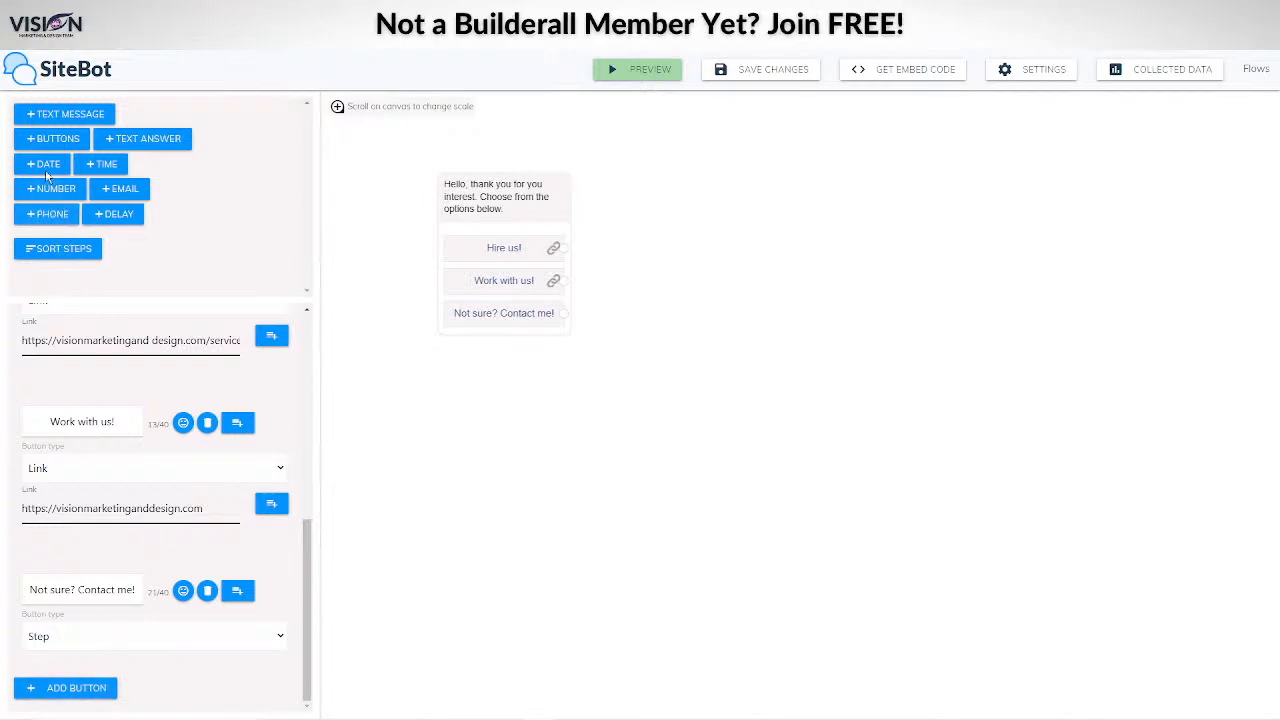
Add a text message block and a question-with-button block, and place both beside the greeting block.
{"action": "left_click", "coordinate": [55, 115]}
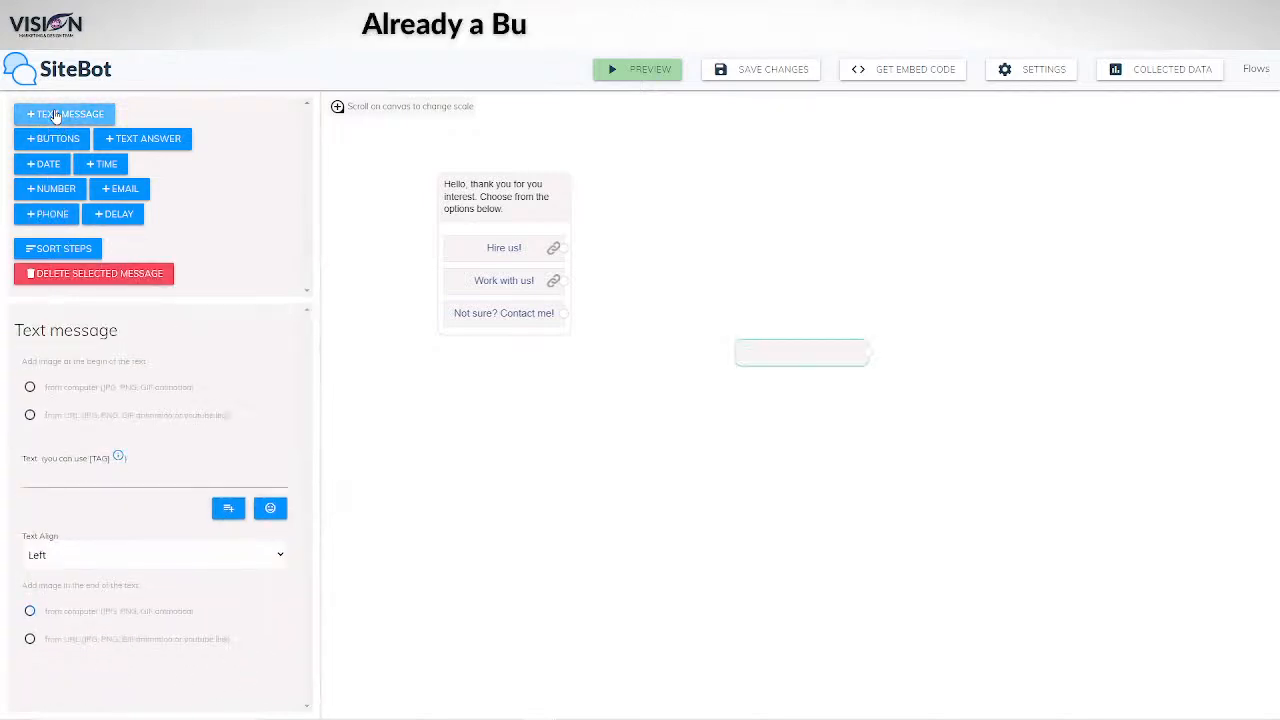
{"action": "left_click_drag", "start_coordinate": [791, 354], "coordinate": [686, 187]}
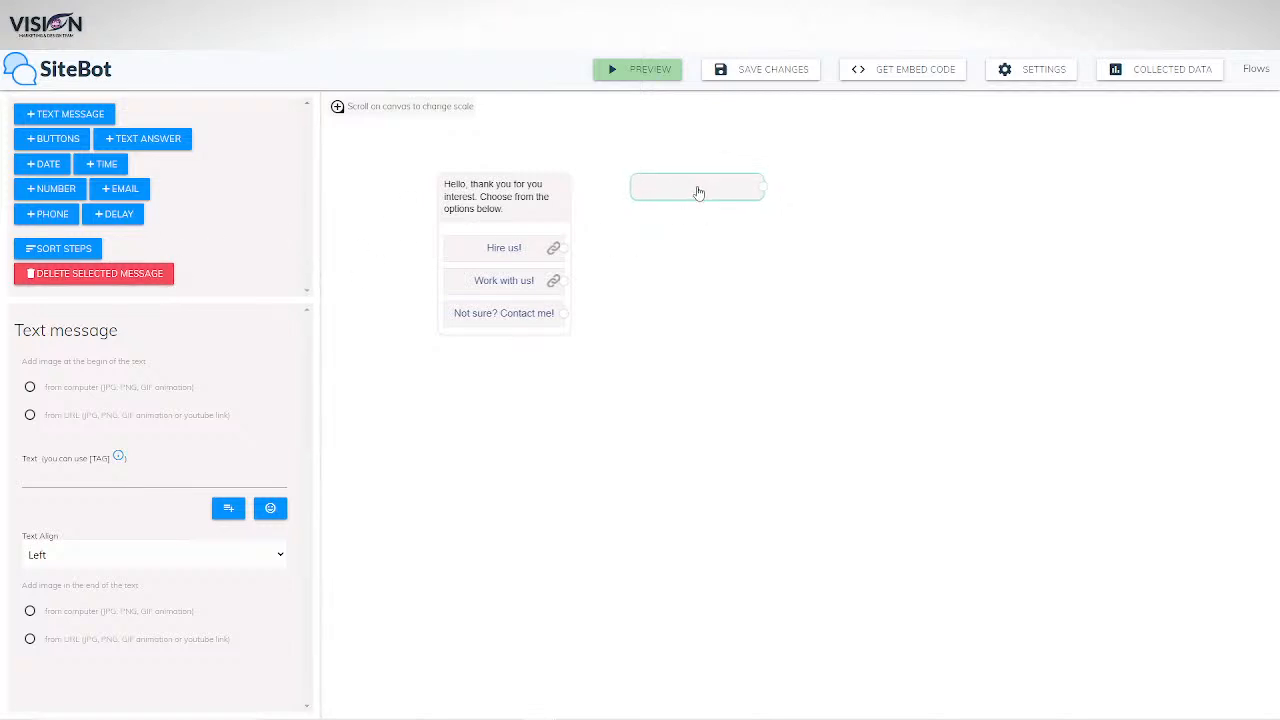
{"action": "left_click", "coordinate": [50, 139]}
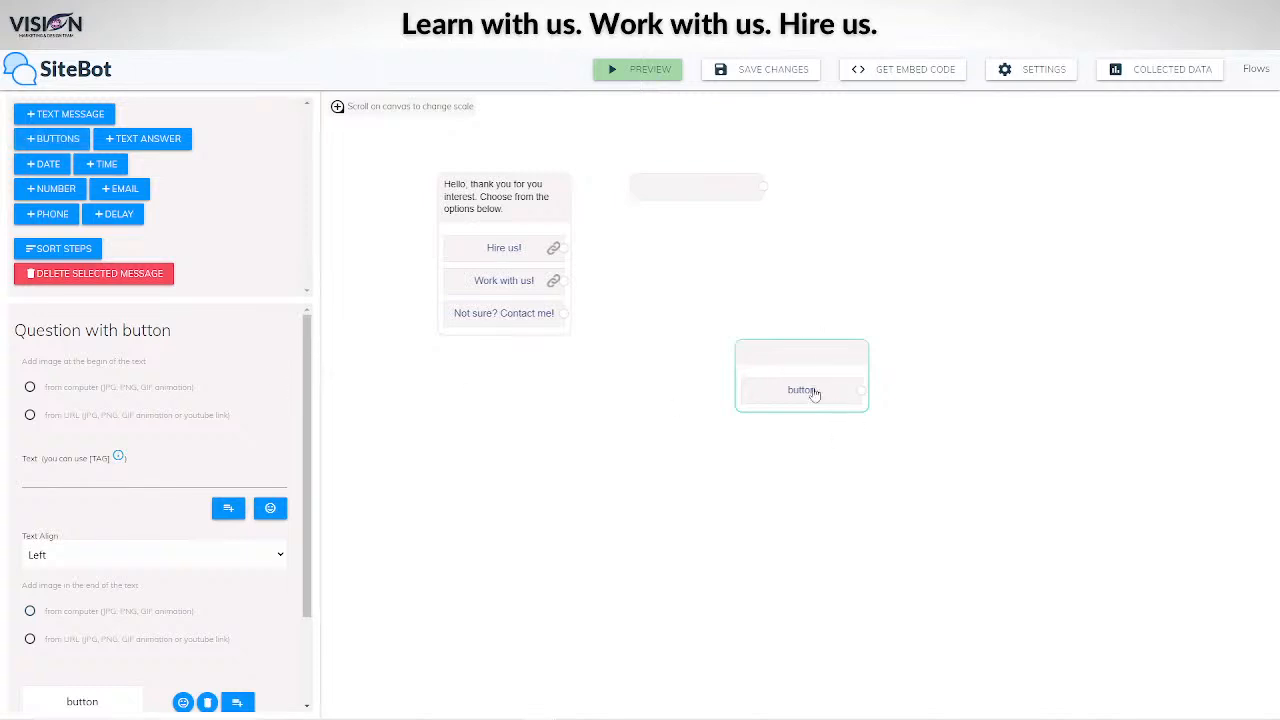
{"action": "left_click_drag", "start_coordinate": [800, 352], "coordinate": [665, 262]}
Delete the empty text message block and move the new button block up beside the greeting.
{"action": "left_click", "coordinate": [705, 187]}
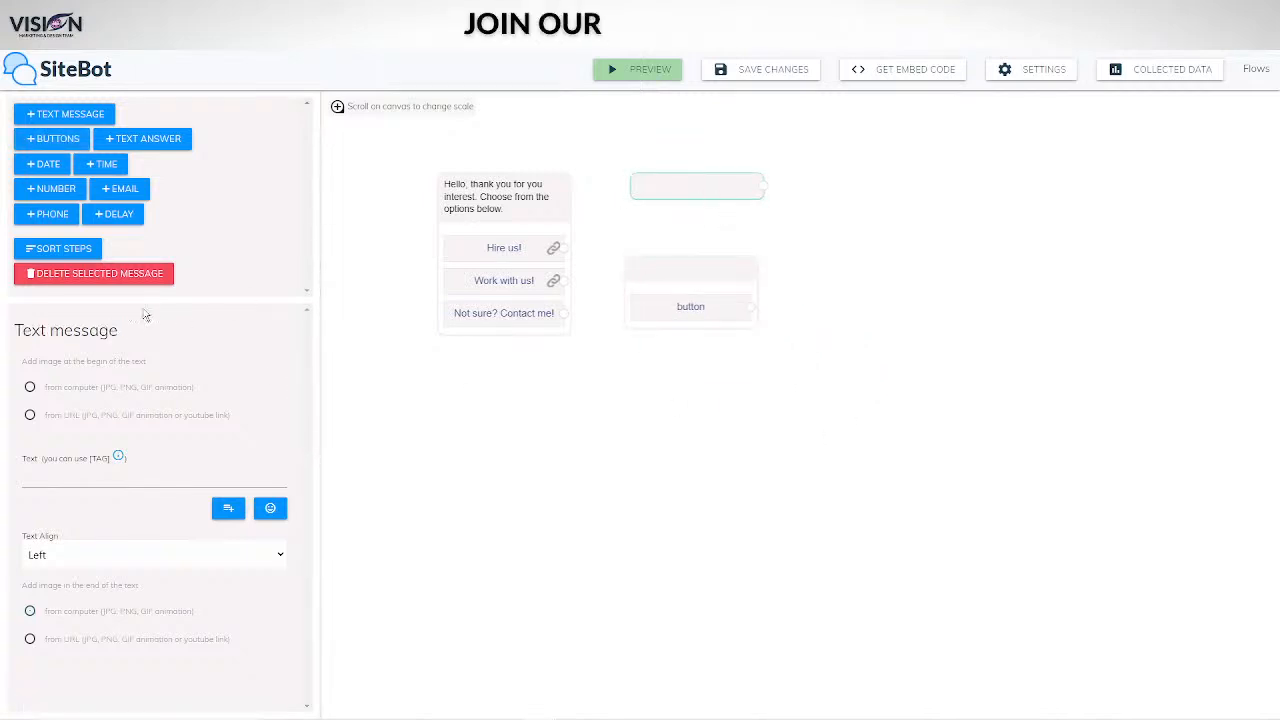
{"action": "left_click", "coordinate": [105, 274]}
{"action": "left_click", "coordinate": [1004, 412]}
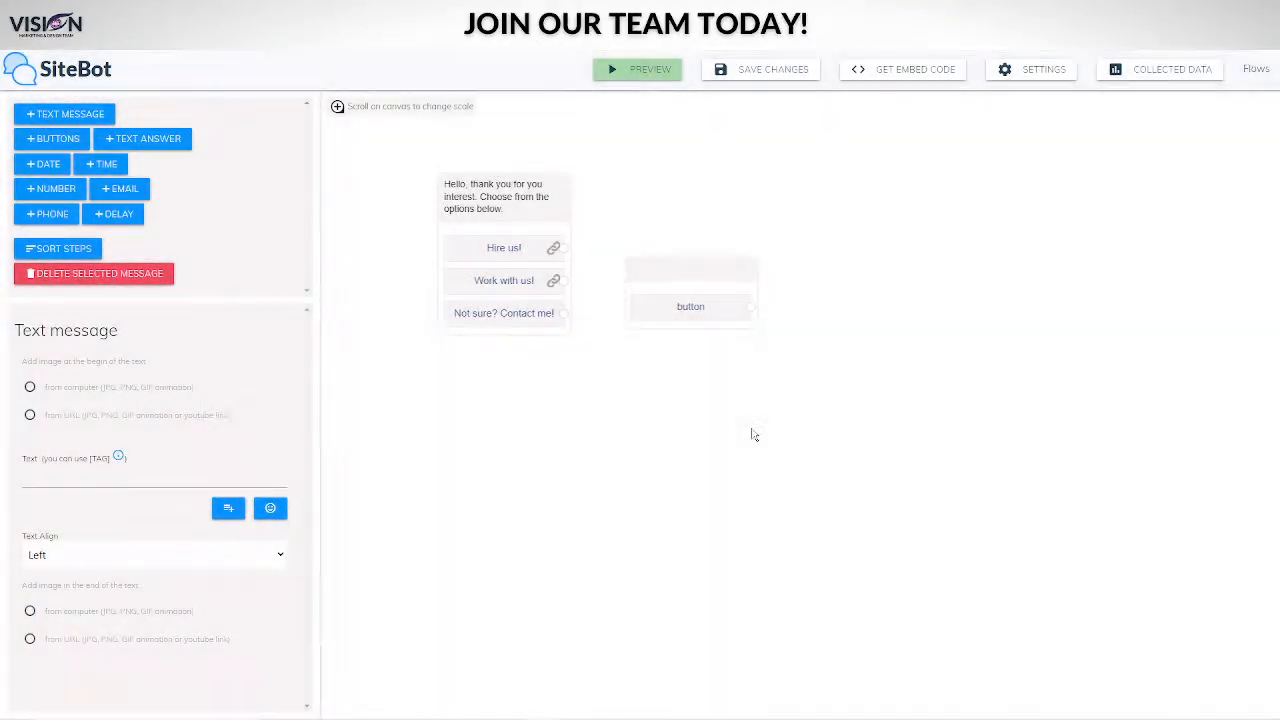
{"action": "left_click_drag", "start_coordinate": [673, 270], "coordinate": [746, 211]}
{"action": "left_click", "coordinate": [1025, 409]}
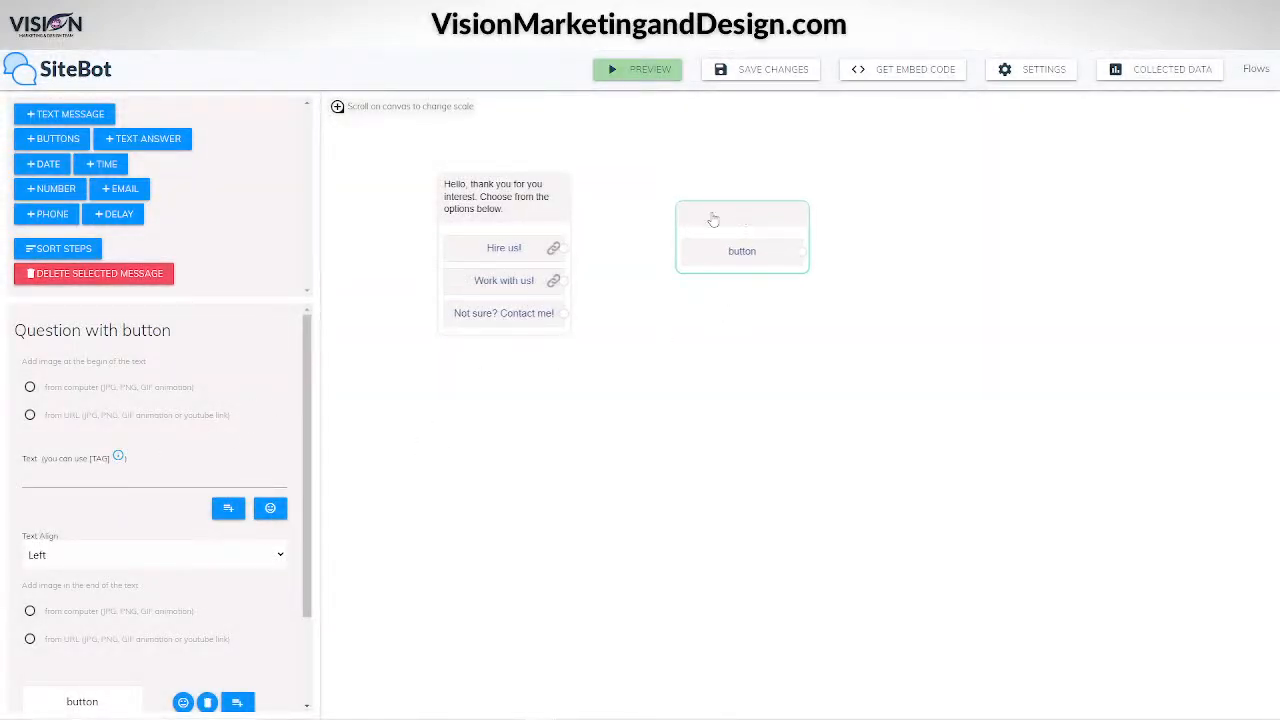
{"action": "left_click", "coordinate": [533, 206]}
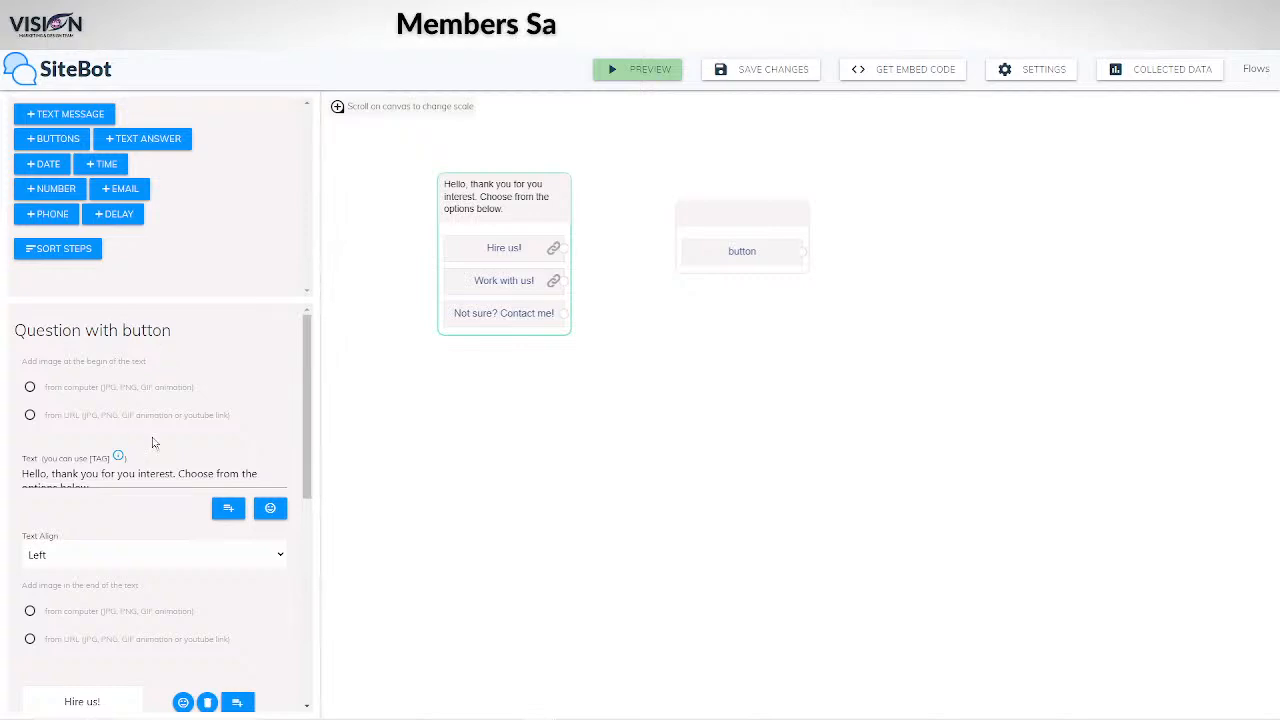
{"action": "scroll", "coordinate": [153, 443], "scroll_direction": "down", "scroll_amount": 2}
{"action": "scroll", "coordinate": [151, 363], "scroll_direction": "up", "scroll_amount": 2}
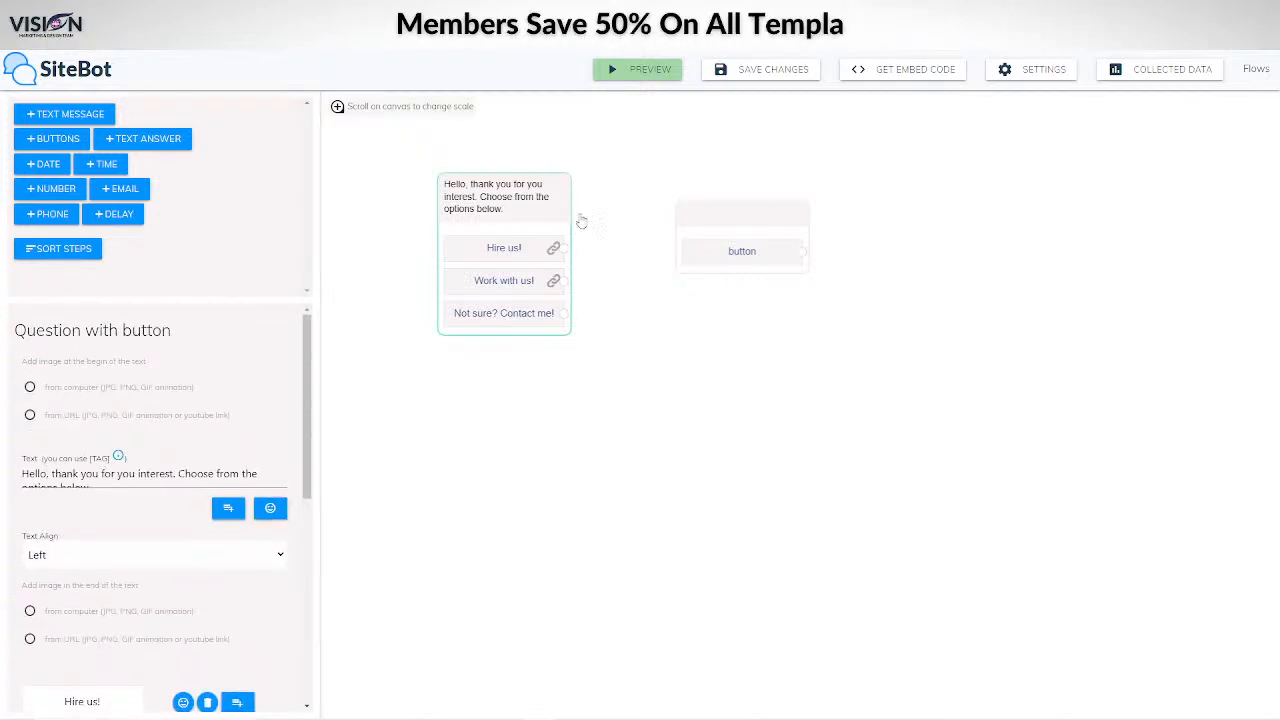
Set the new button block's text to "How would you like to contact me?".
{"action": "left_click", "coordinate": [760, 219]}
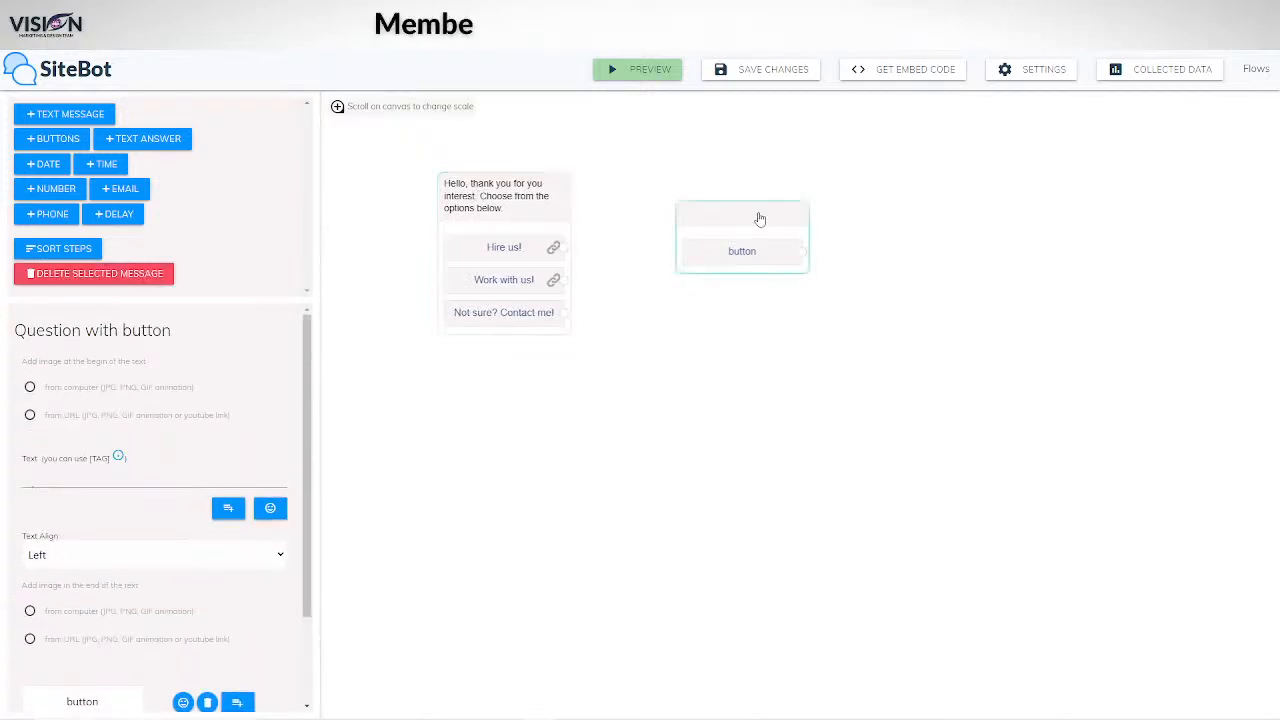
{"action": "left_click", "coordinate": [82, 477]}
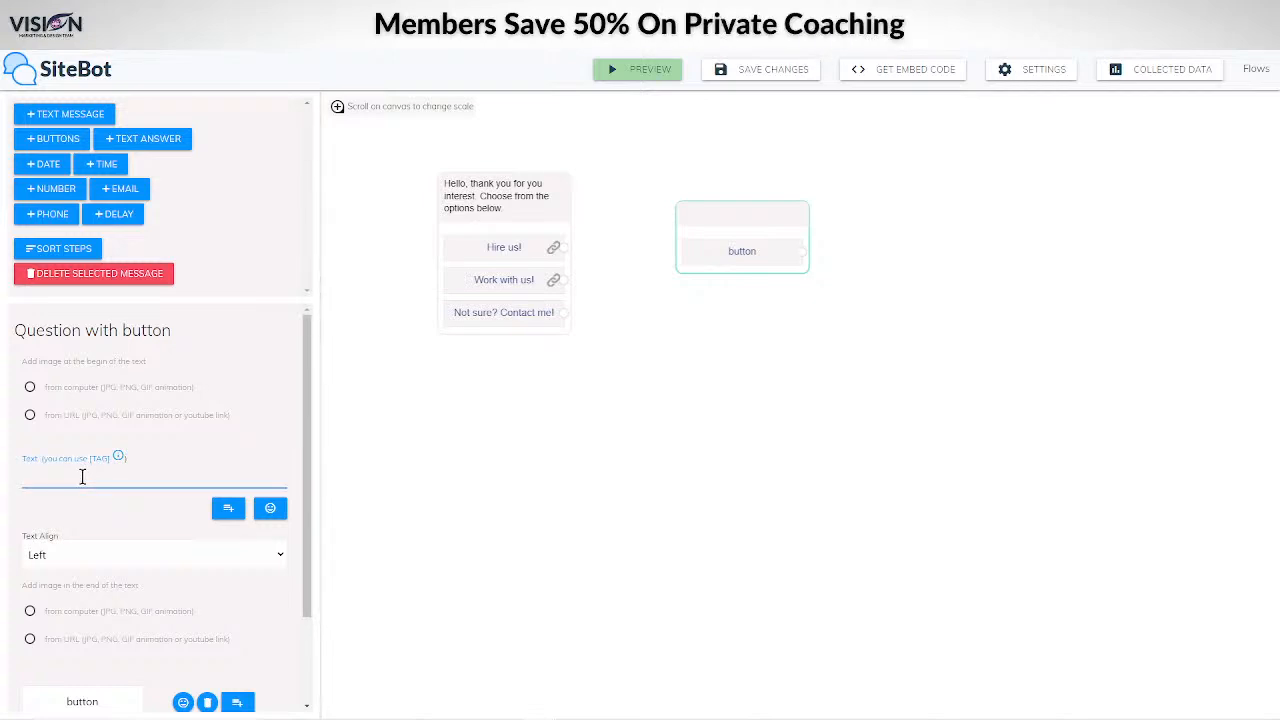
{"action": "type", "text": "How "}
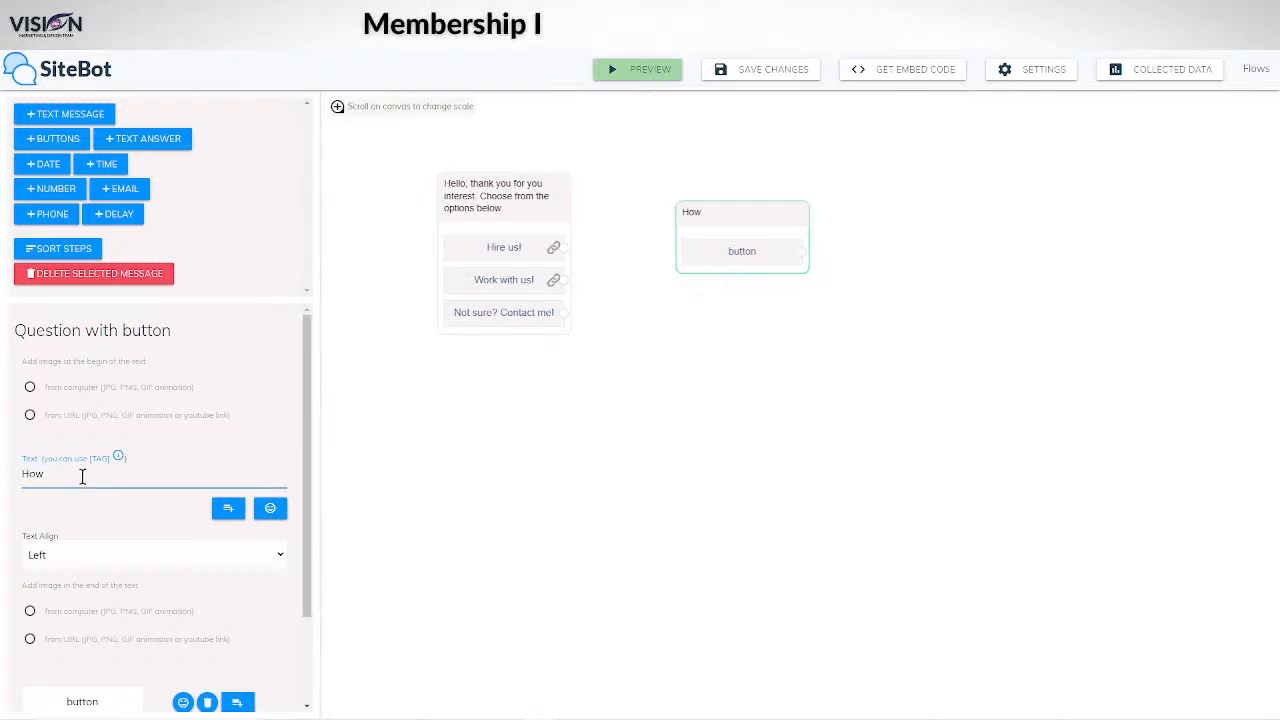
{"action": "type", "text": "would you l"}
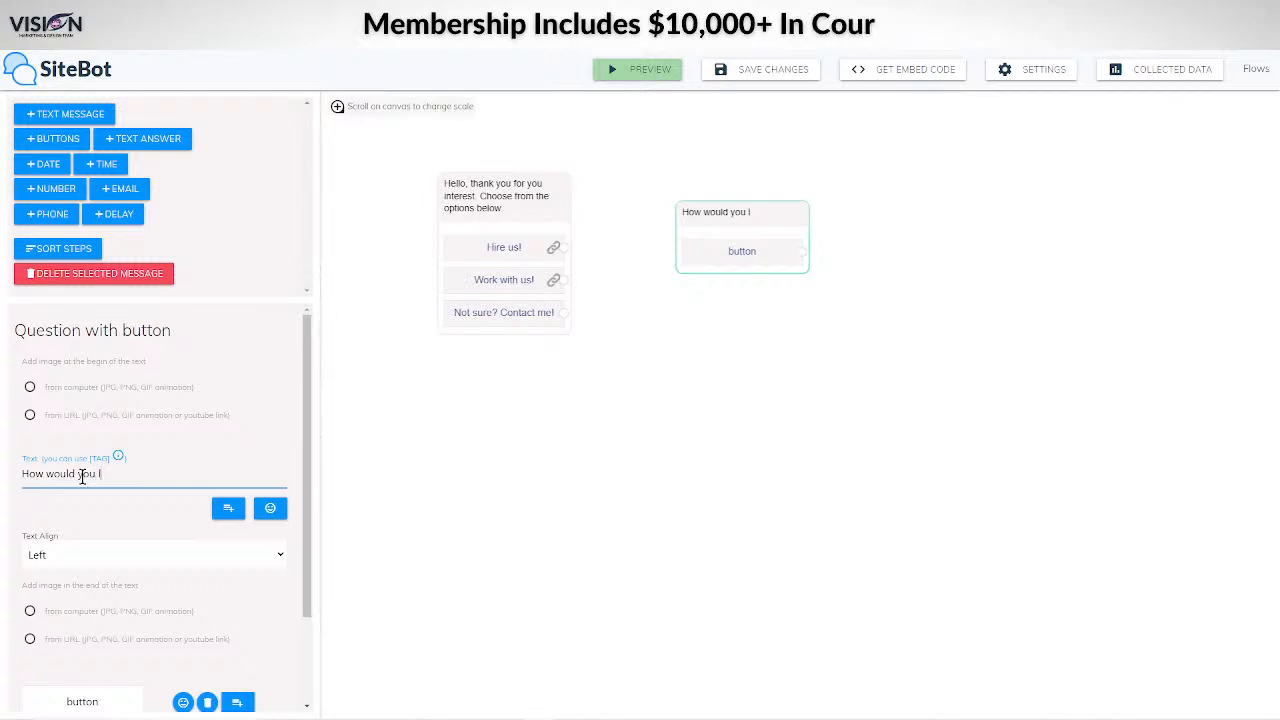
{"action": "type", "text": "ike to cont"}
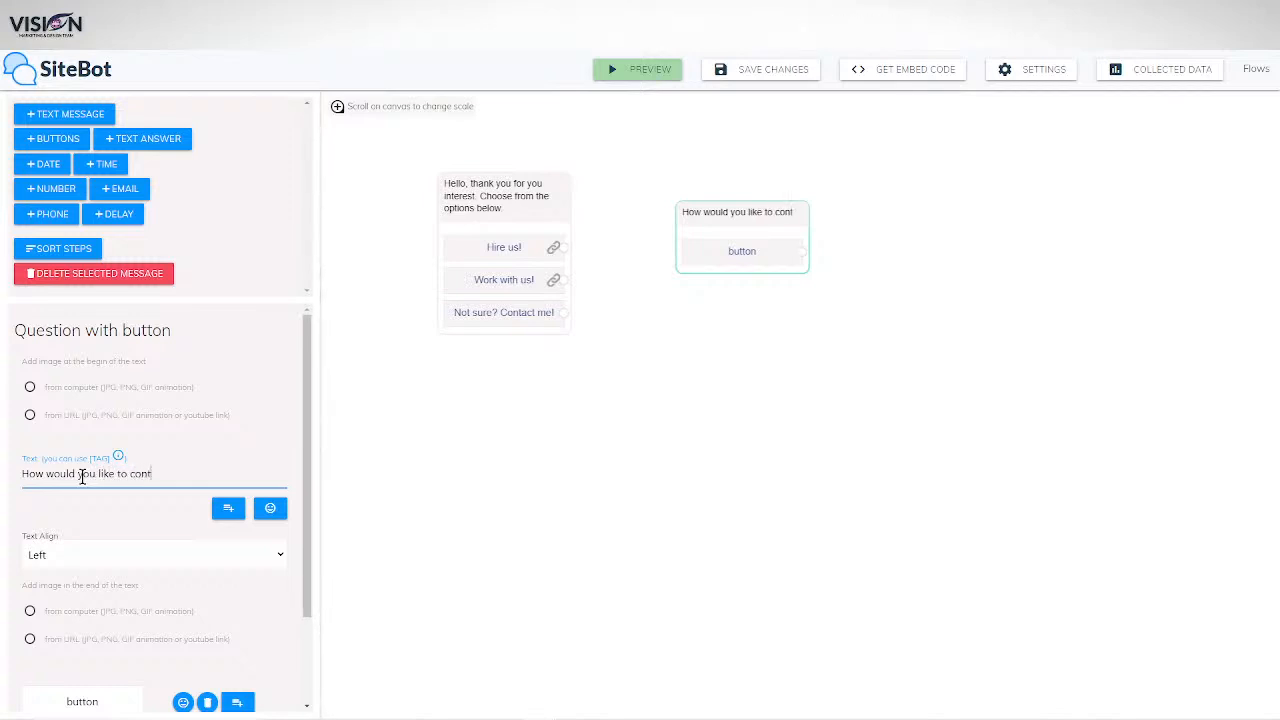
{"action": "type", "text": "act me?"}
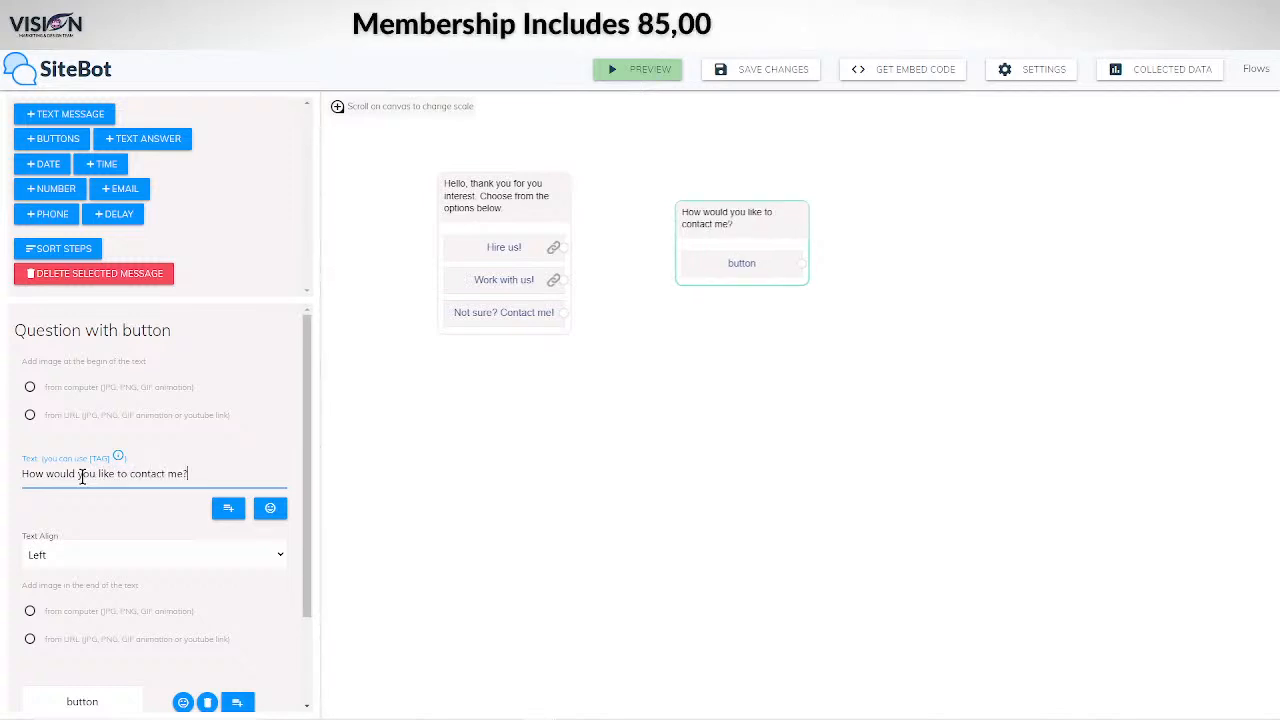
Relabel the contact question block's default button as "Telgram".
{"action": "scroll", "coordinate": [95, 514], "scroll_direction": "down", "scroll_amount": 1}
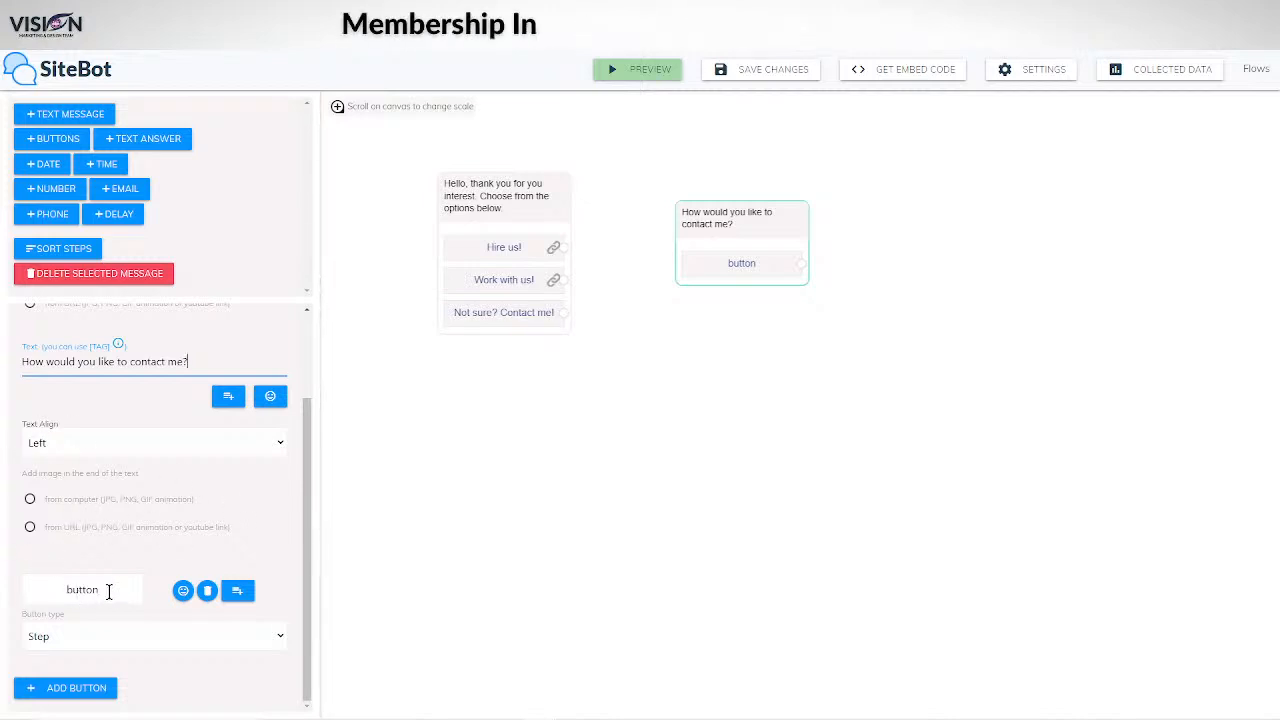
{"action": "left_click_drag", "start_coordinate": [106, 589], "coordinate": [40, 590]}
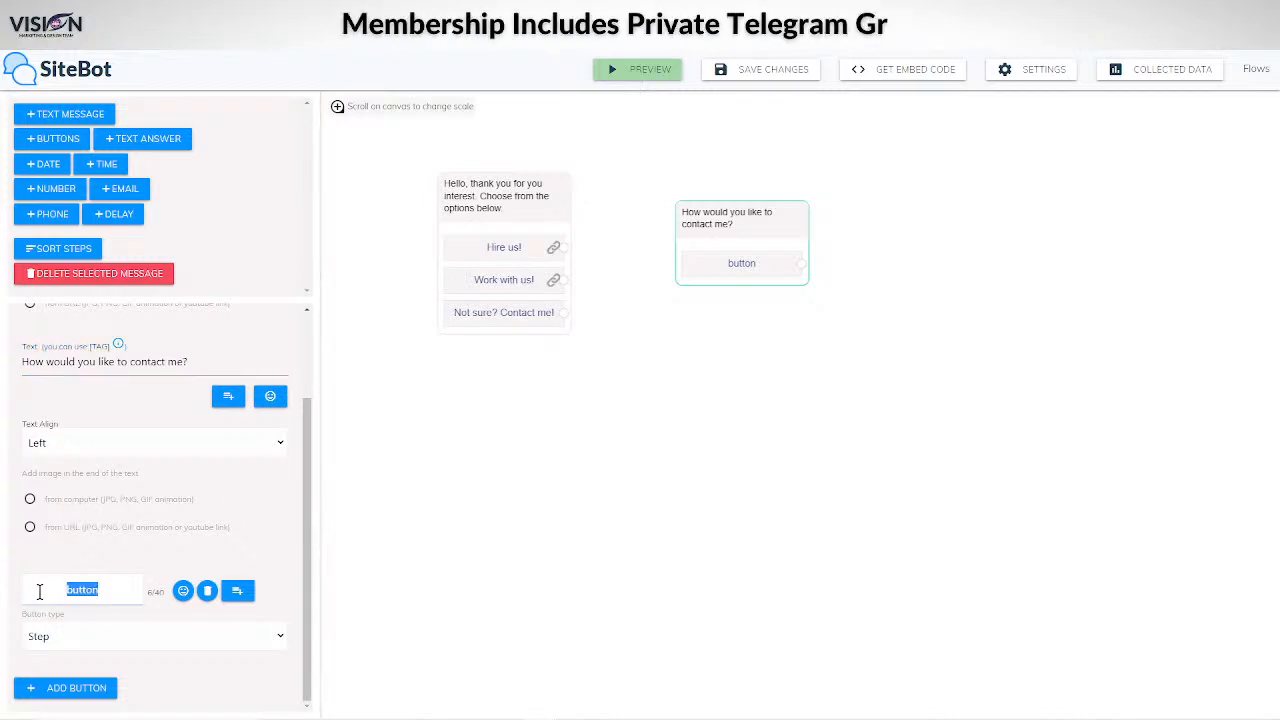
{"action": "type", "text": "Telgram"}
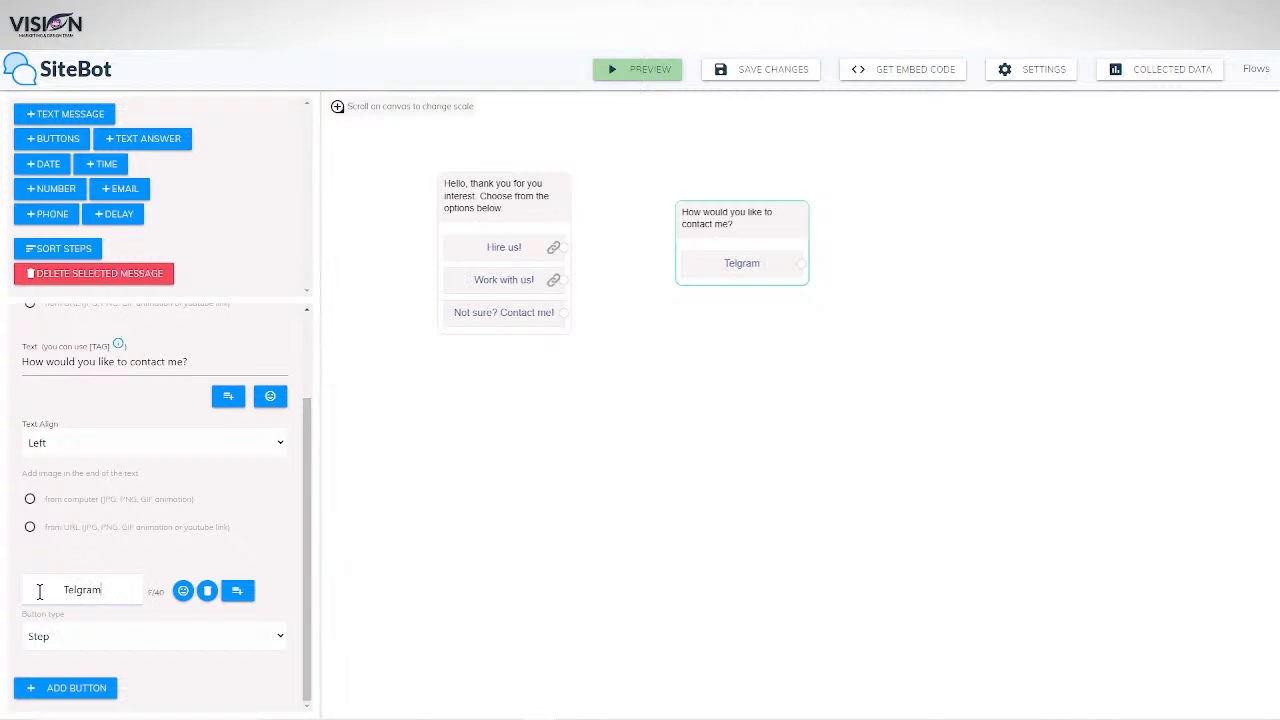
Change the contact question's "Telgram" button to the Link type and enter the owner's https website address as its link.
{"action": "left_click", "coordinate": [80, 642]}
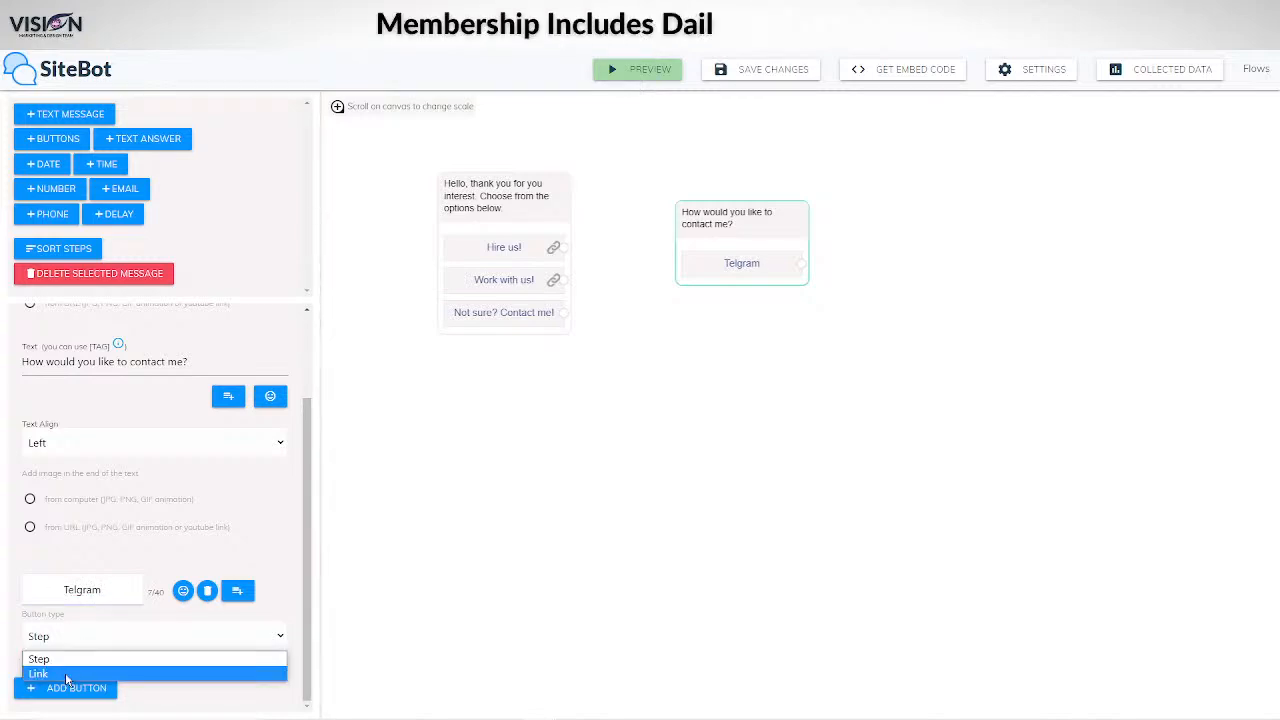
{"action": "left_click", "coordinate": [66, 676]}
{"action": "scroll", "coordinate": [105, 650], "scroll_direction": "down", "scroll_amount": 1}
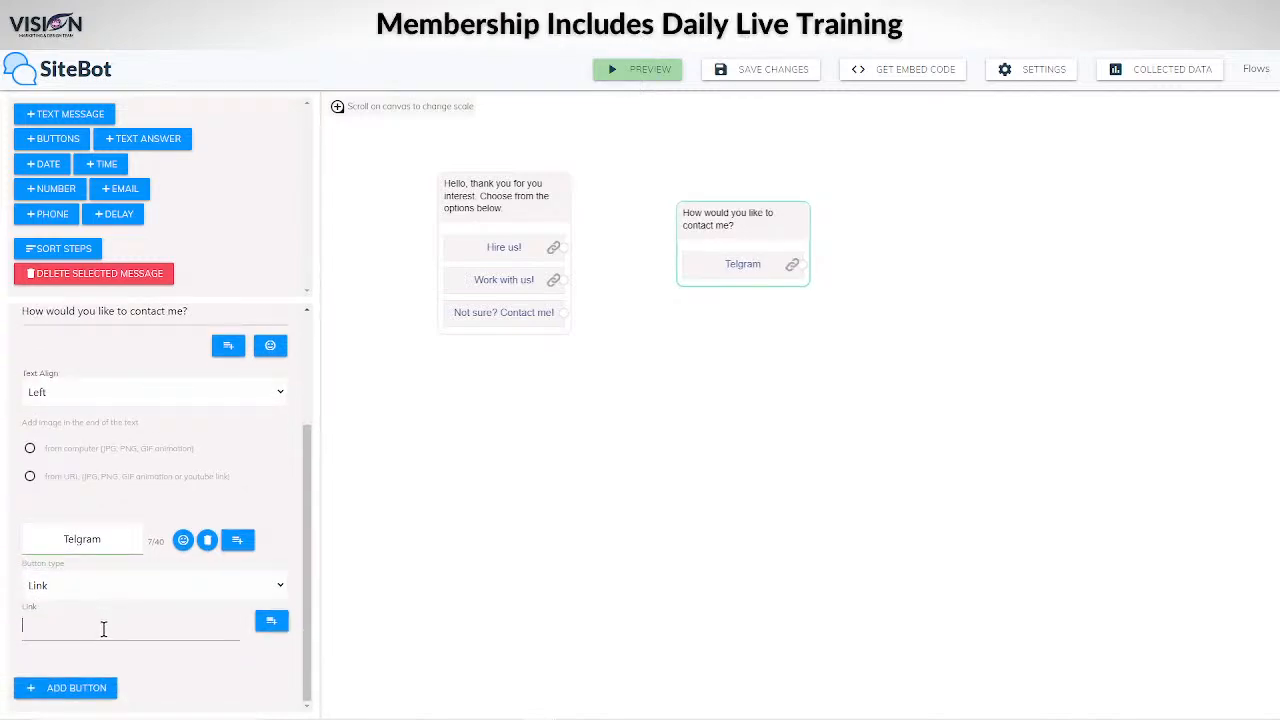
{"action": "type", "text": "hht"}
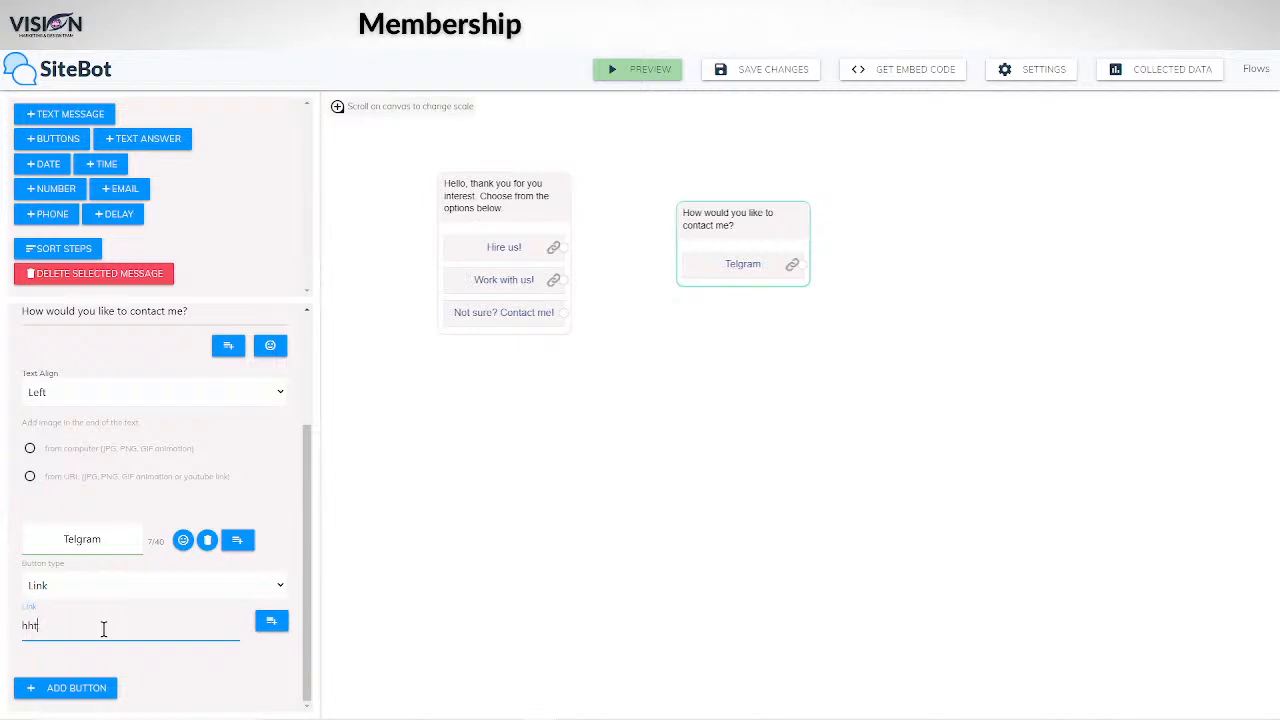
{"action": "type", "text": "ttps"}
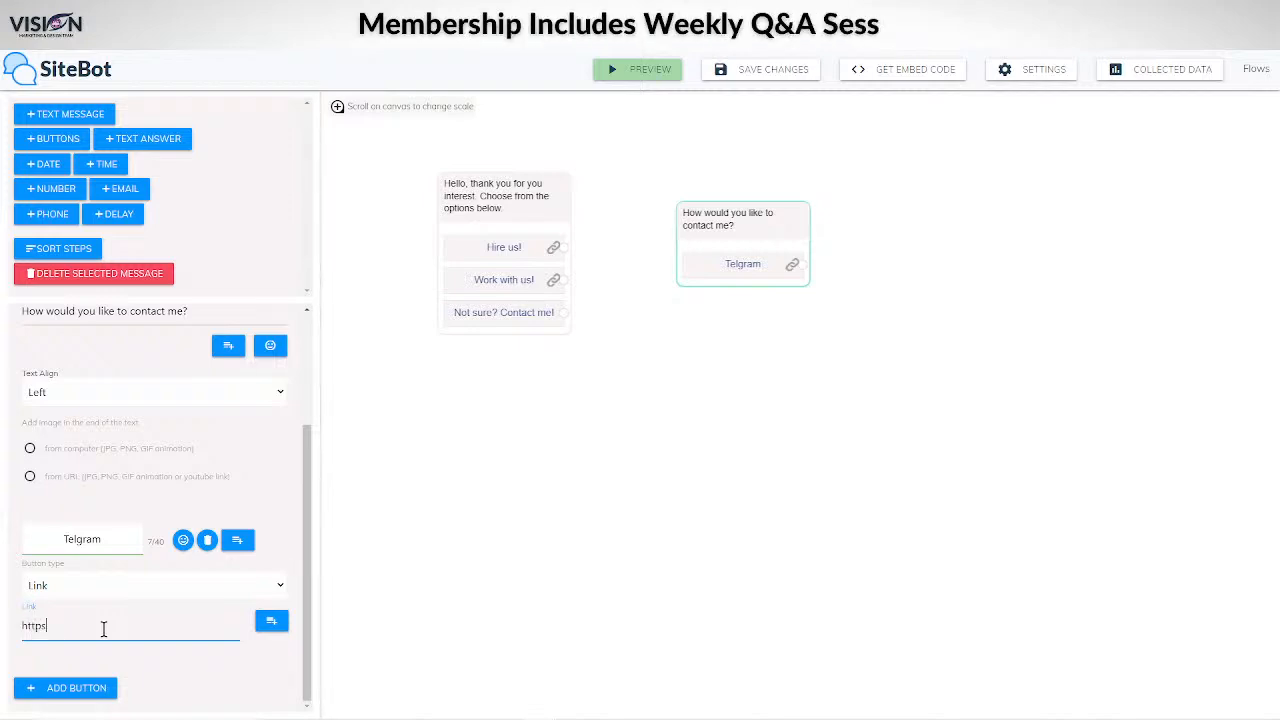
{"action": "type", "text": "://bridgetba"}
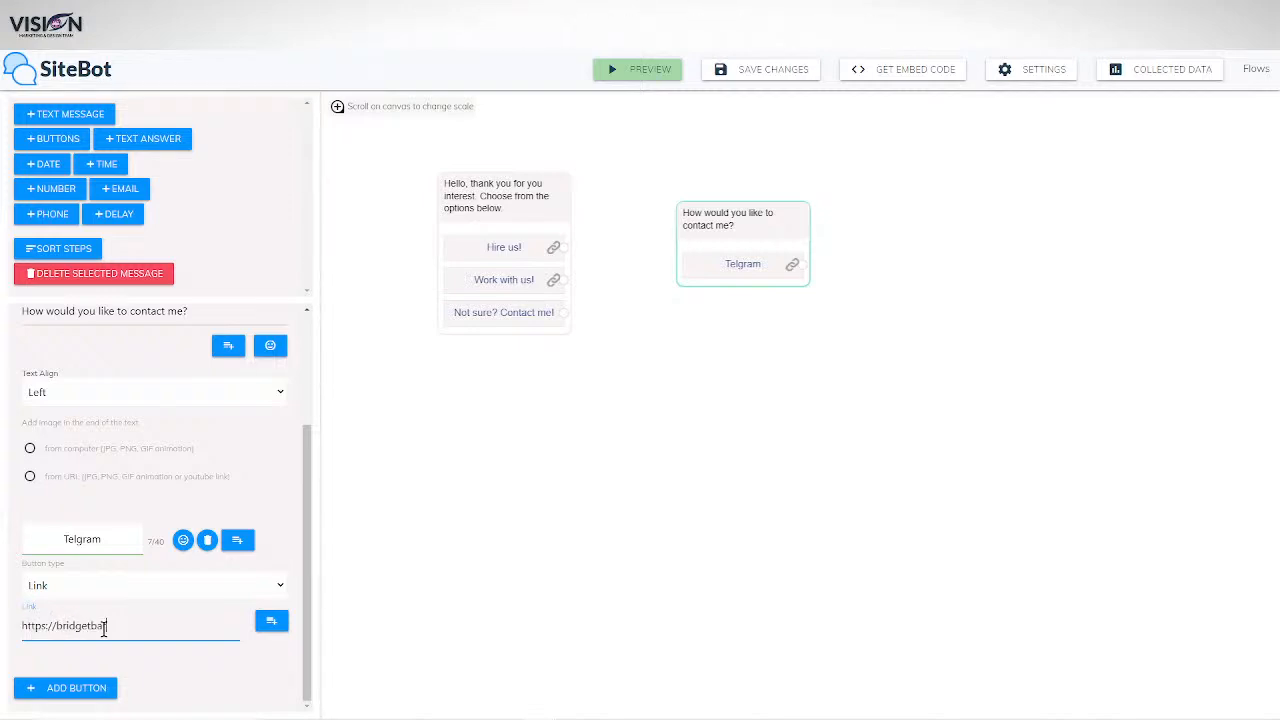
{"action": "type", "text": "rtlett.com"}
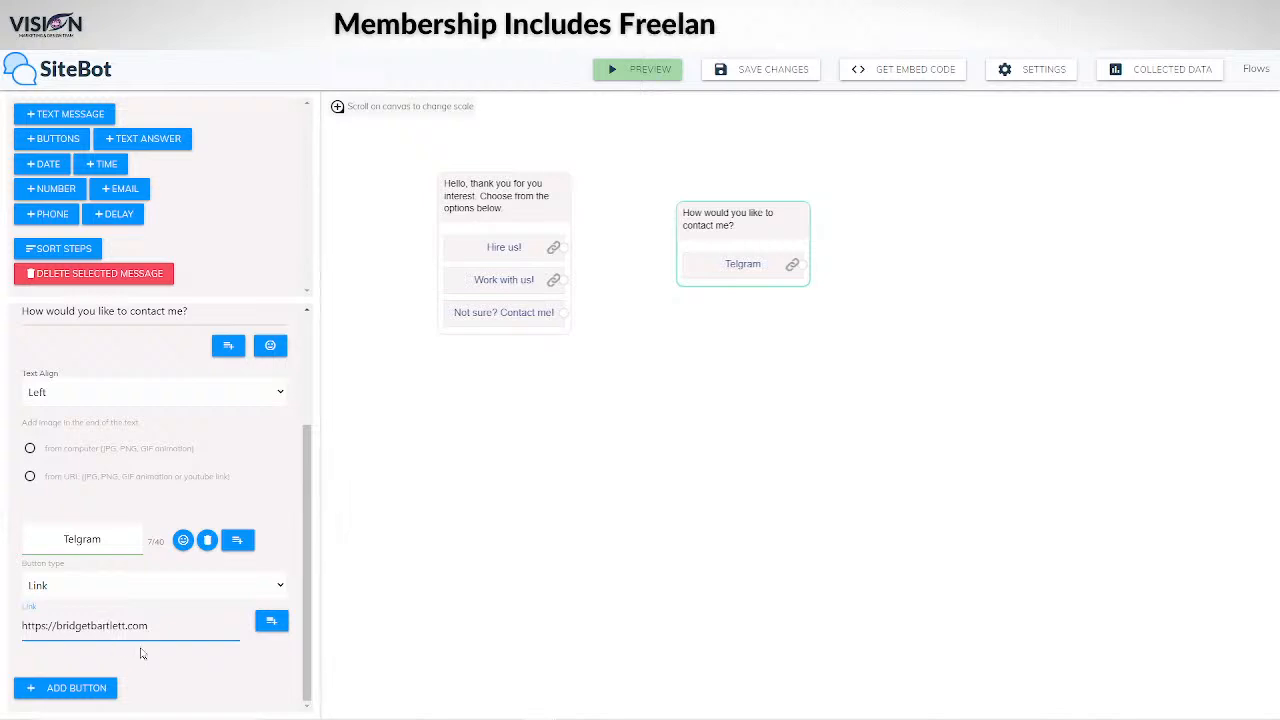
Copy the entered website address and correct the button's label to "Telegram".
{"action": "left_click_drag", "start_coordinate": [175, 625], "coordinate": [3, 628]}
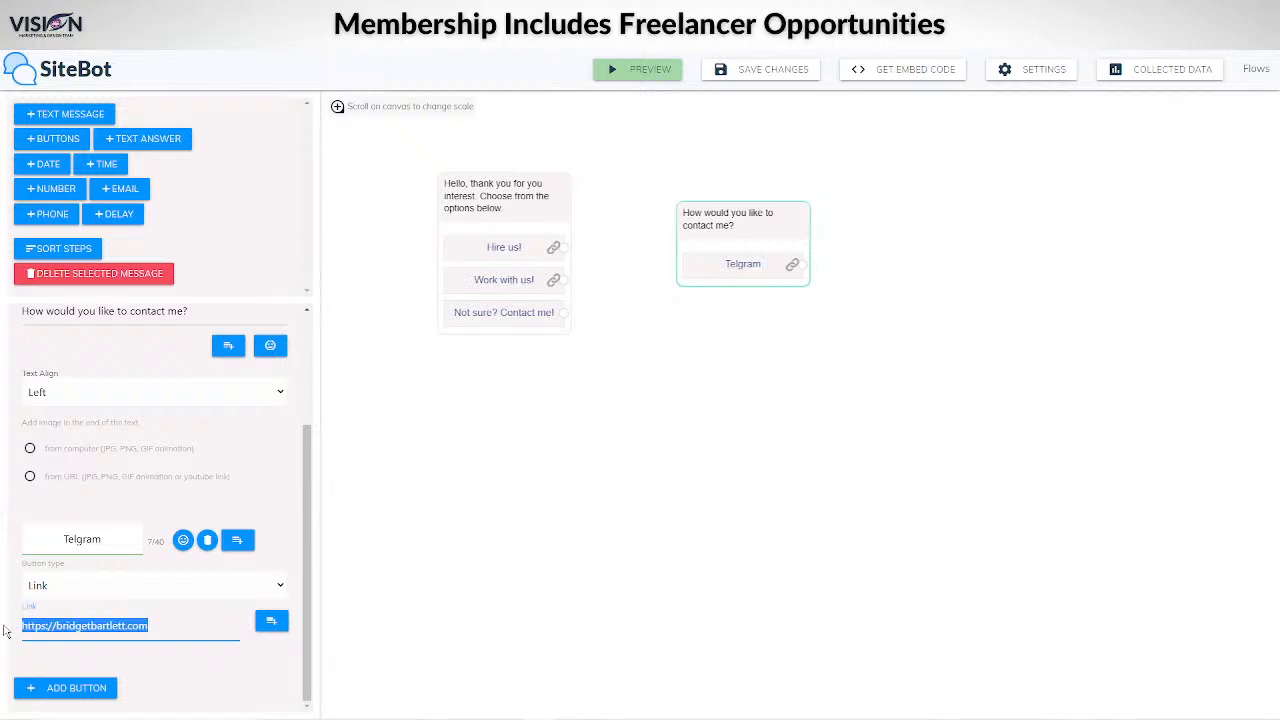
{"action": "left_click", "coordinate": [77, 539]}
{"action": "type", "text": "e"}
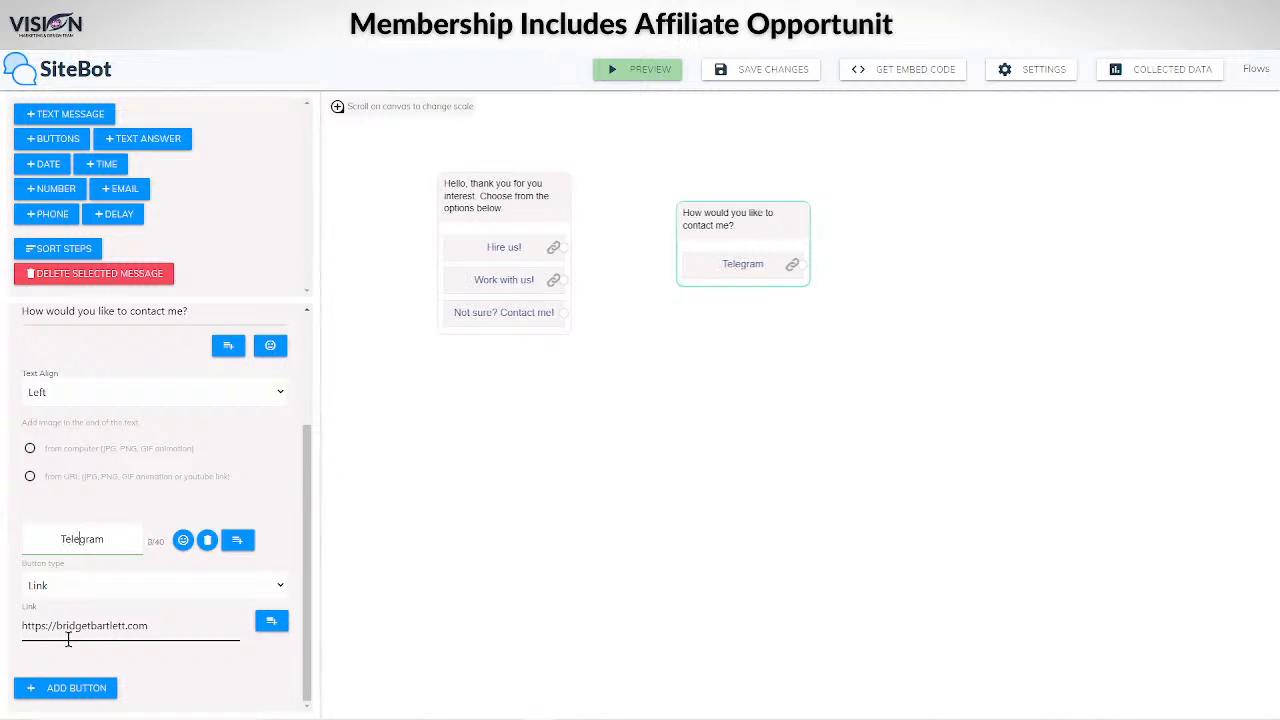
Add a second button to the contact question, labelled "Facebook Messenger", of type Link with the same website address.
{"action": "left_click", "coordinate": [70, 688]}
{"action": "scroll", "coordinate": [113, 622], "scroll_direction": "down", "scroll_amount": 2}
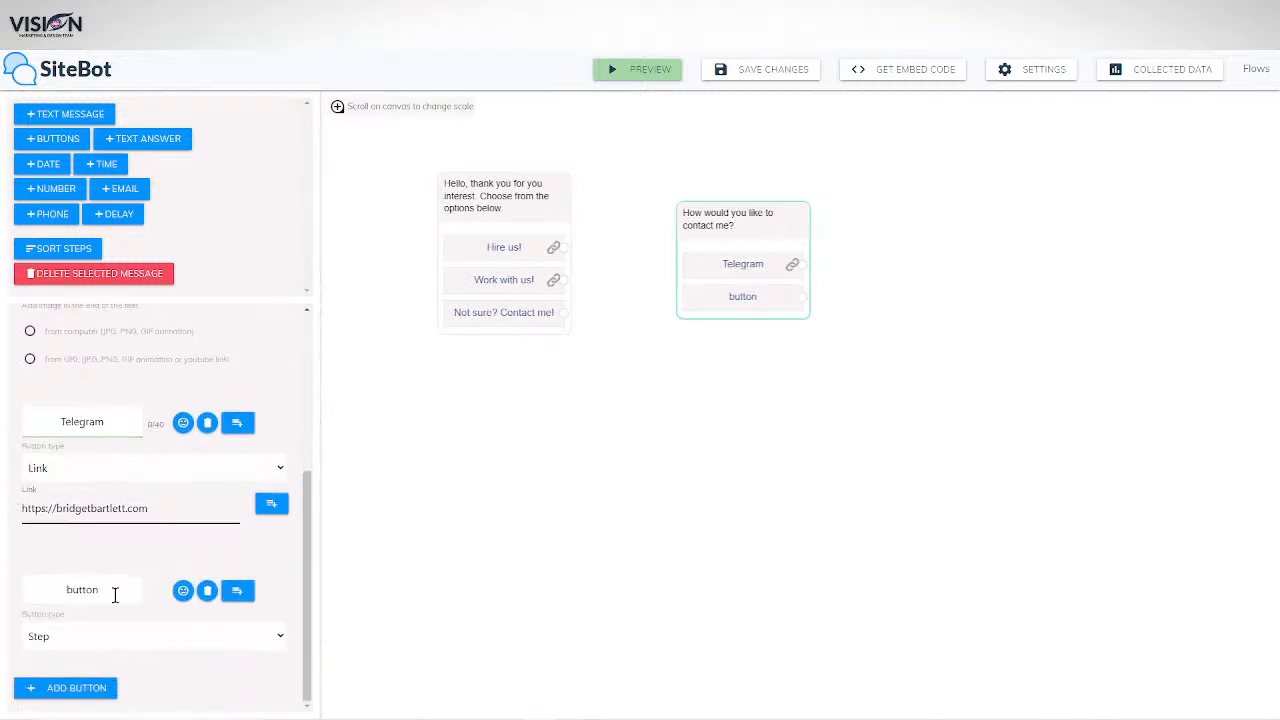
{"action": "left_click_drag", "start_coordinate": [110, 592], "coordinate": [47, 589]}
{"action": "type", "text": "Faceb"}
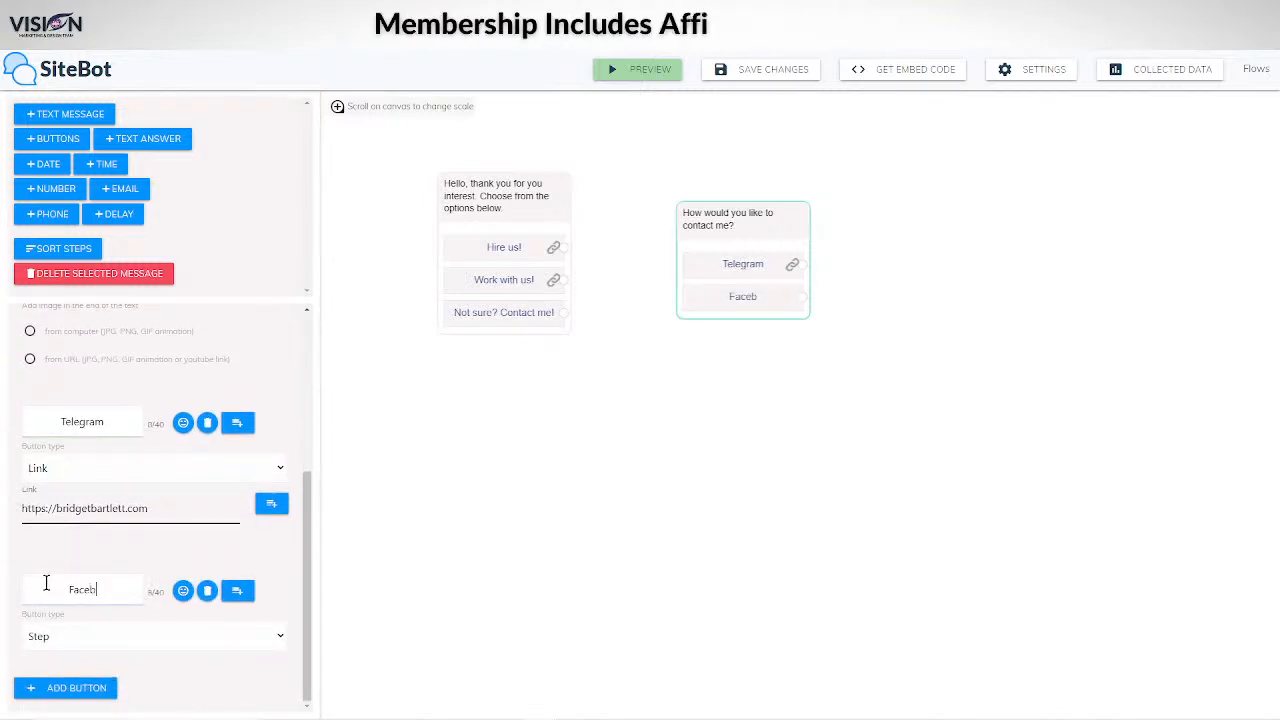
{"action": "type", "text": "ook Messe"}
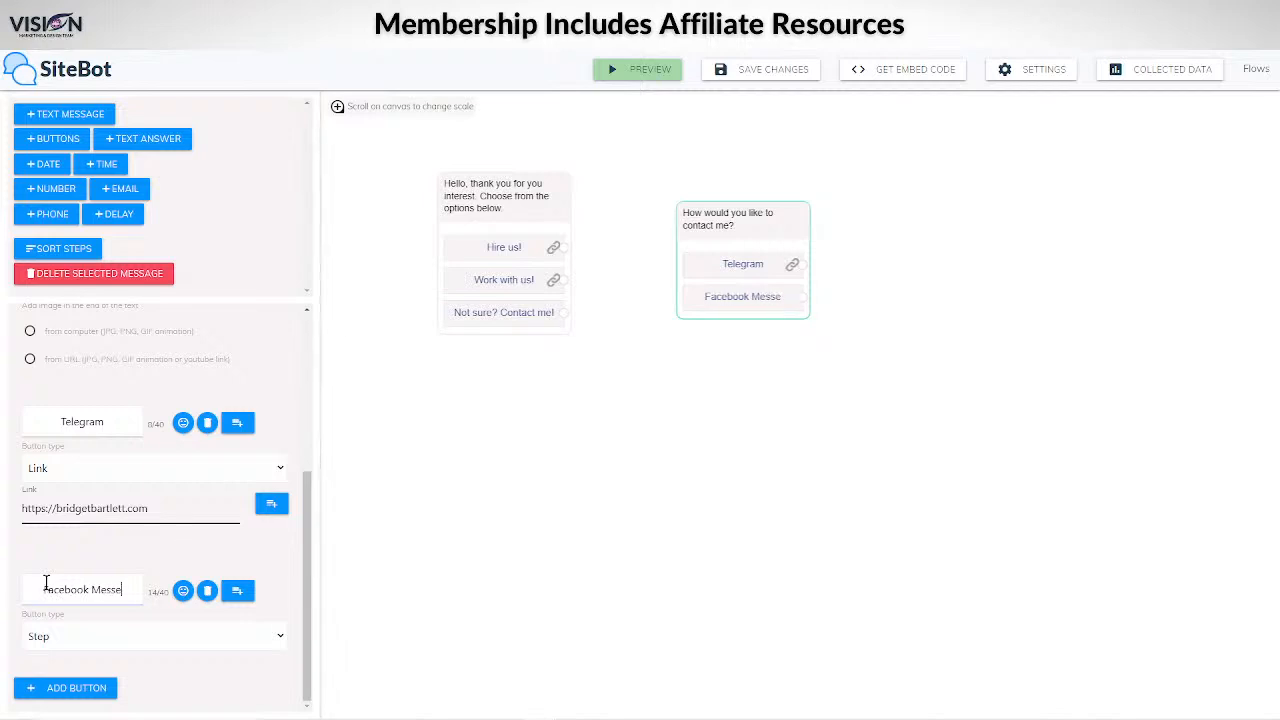
{"action": "type", "text": "nger"}
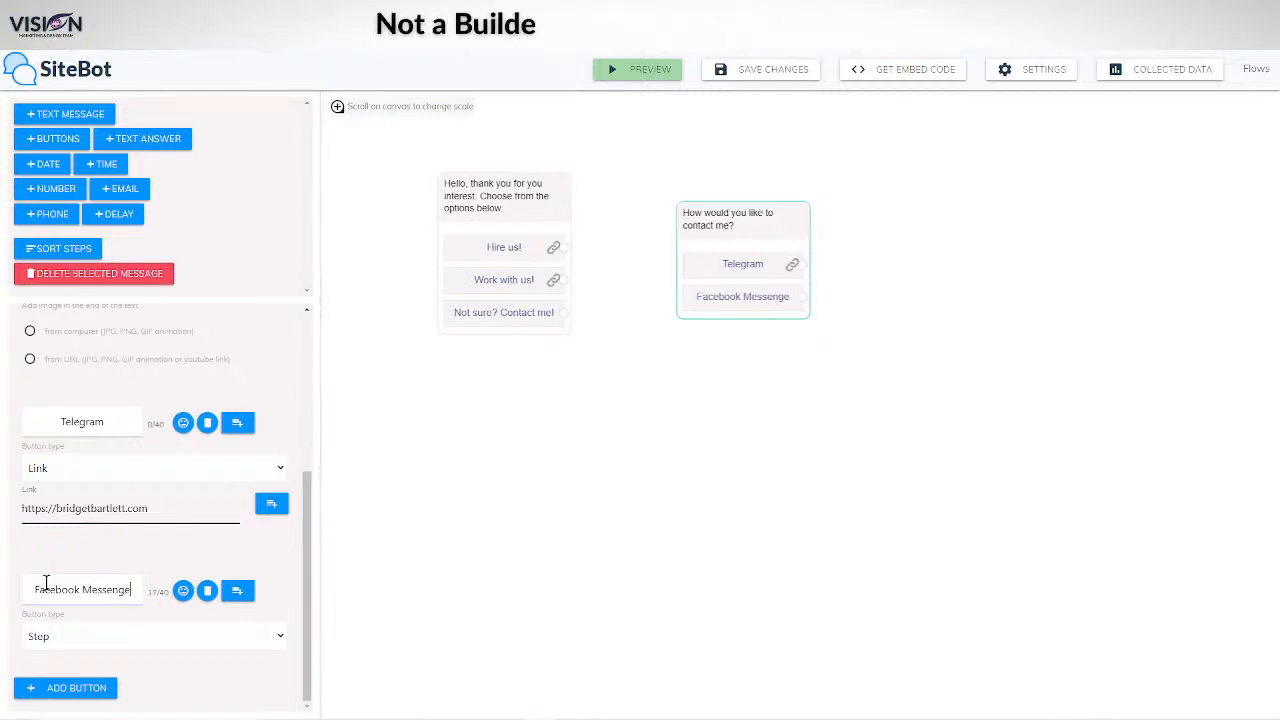
{"action": "left_click", "coordinate": [58, 637]}
{"action": "left_click", "coordinate": [40, 673]}
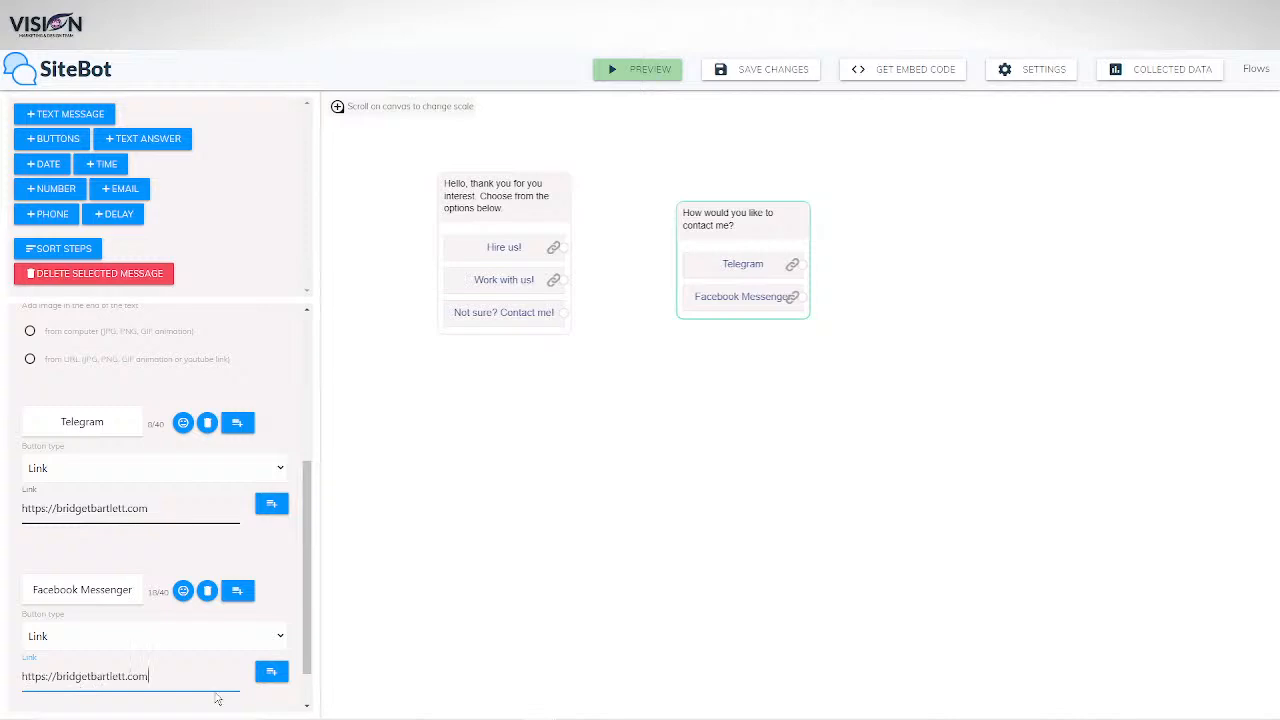
Add a third button to the contact question and label it "Go back", leaving its type as Step.
{"action": "scroll", "coordinate": [217, 698], "scroll_direction": "down", "scroll_amount": 1}
{"action": "left_click", "coordinate": [74, 689]}
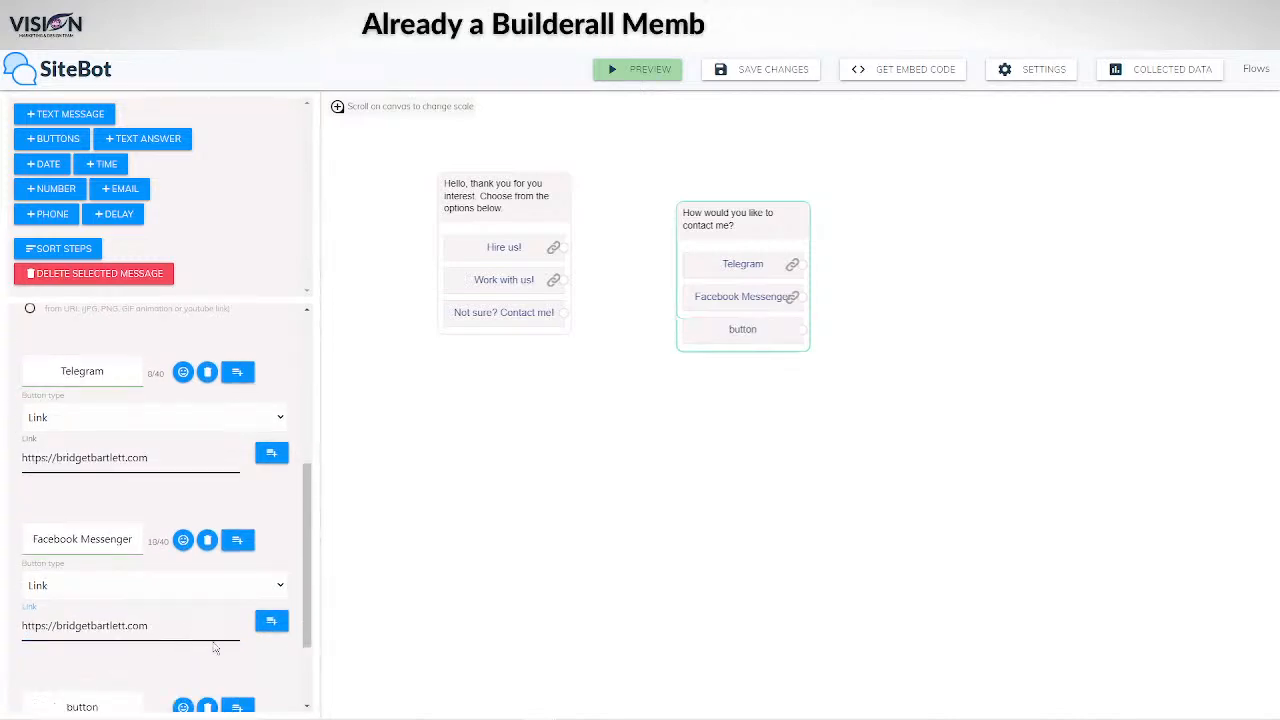
{"action": "scroll", "coordinate": [213, 648], "scroll_direction": "down", "scroll_amount": 2}
{"action": "left_click_drag", "start_coordinate": [108, 588], "coordinate": [83, 588]}
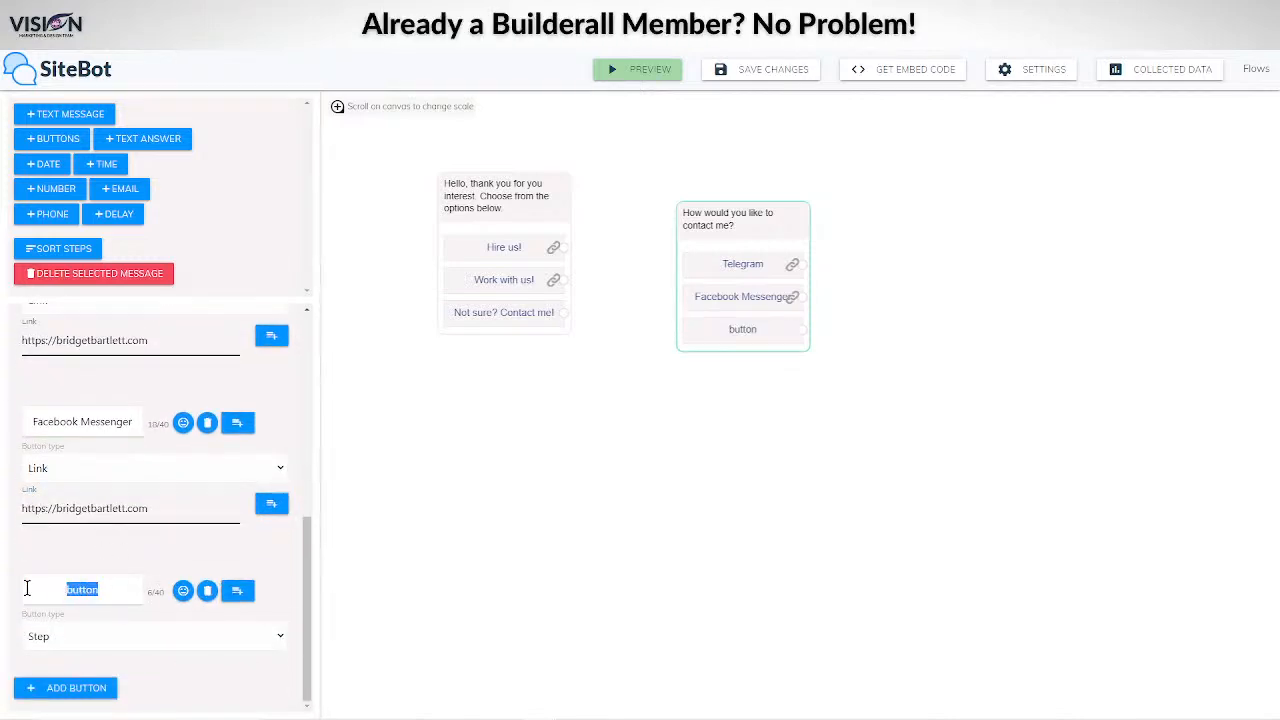
{"action": "scroll", "coordinate": [108, 479], "scroll_direction": "up", "scroll_amount": 1}
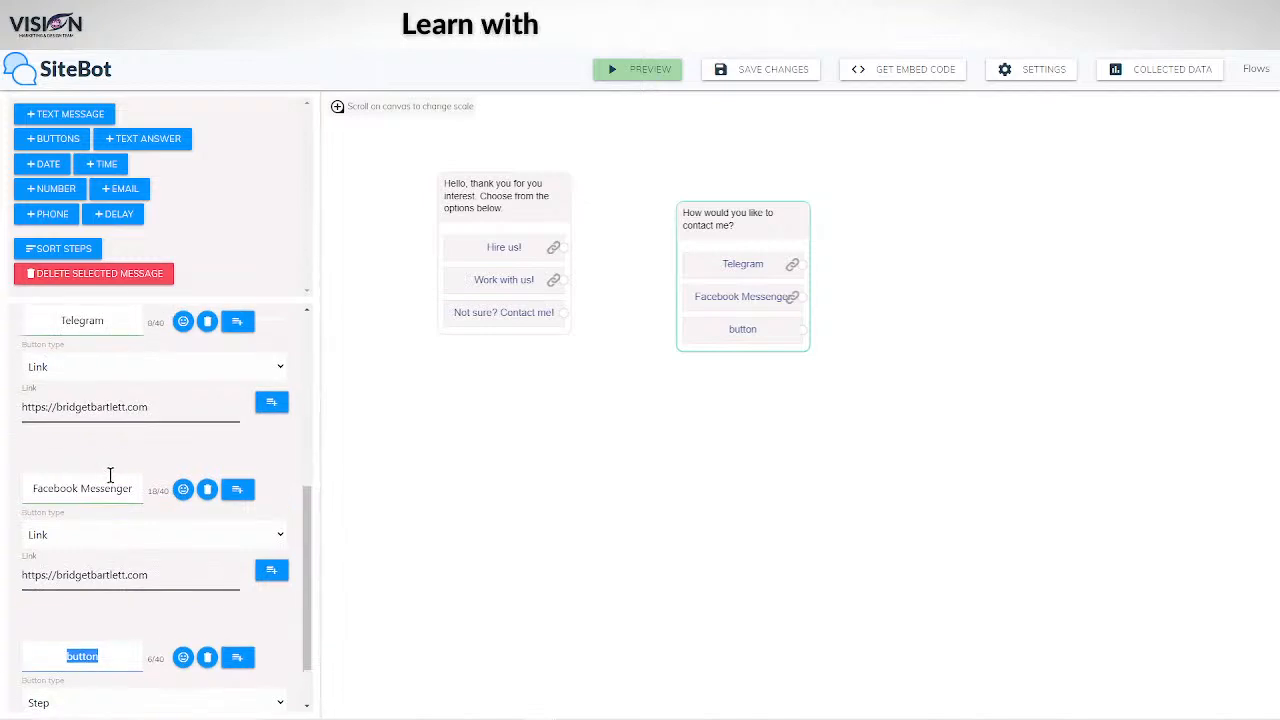
{"action": "scroll", "coordinate": [110, 480], "scroll_direction": "down", "scroll_amount": 1}
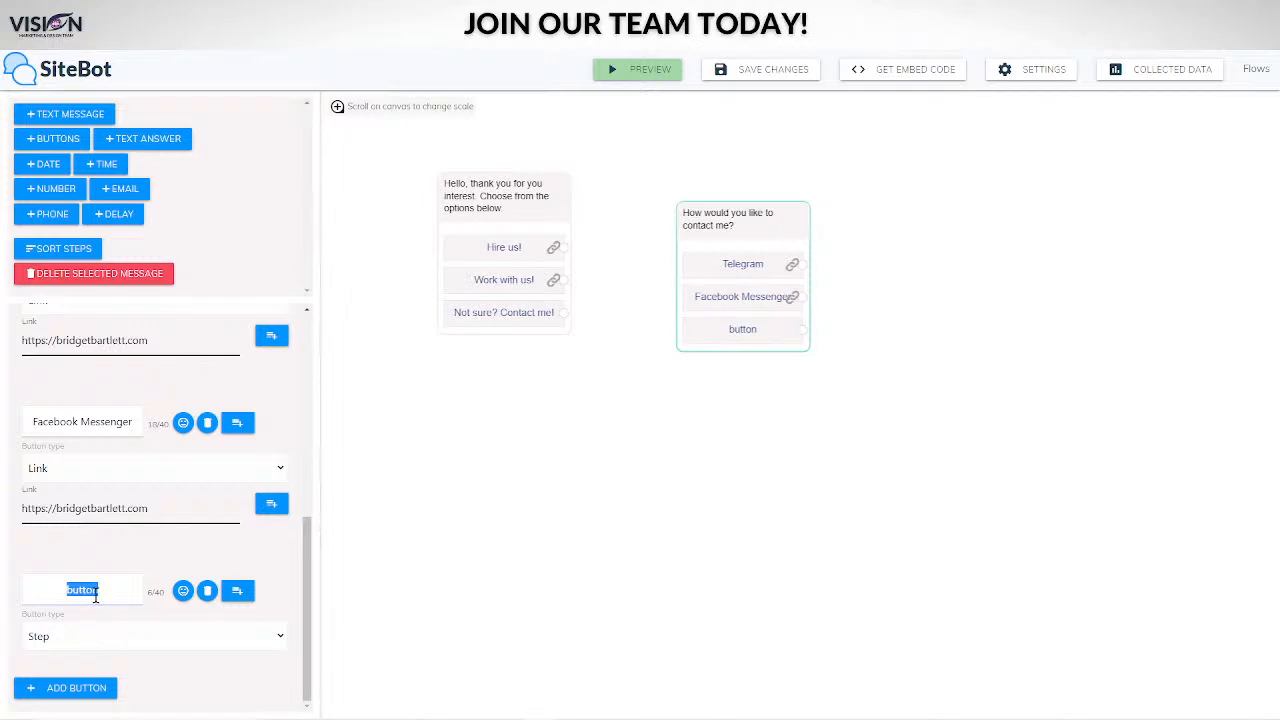
{"action": "type", "text": "Go back"}
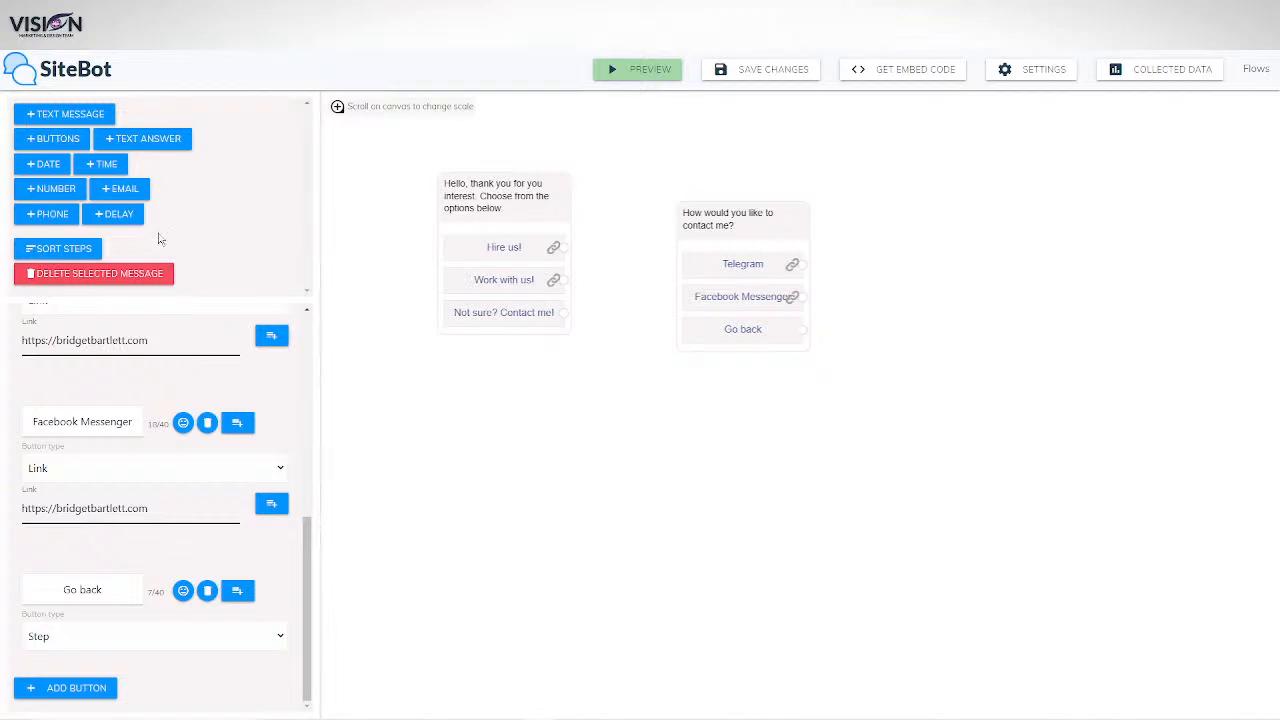
Add a 1.5-second delay block and place it below and between the greeting and contact question blocks.
{"action": "left_click", "coordinate": [113, 216]}
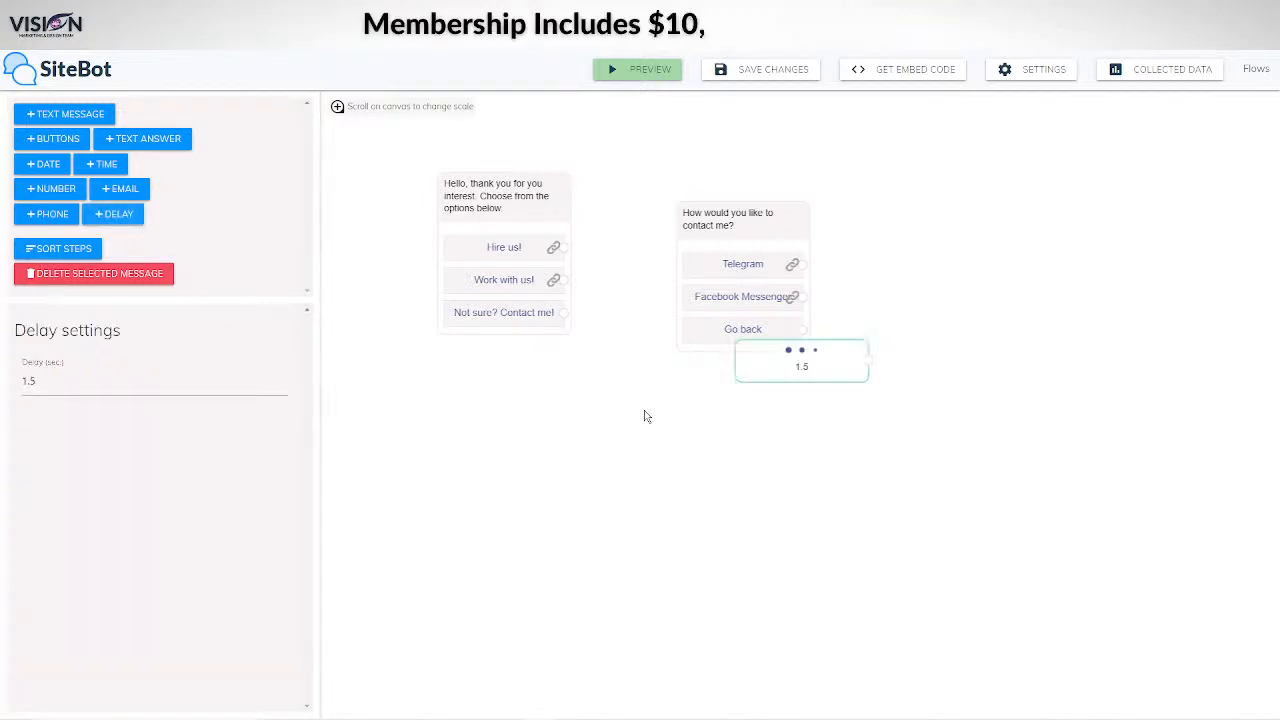
{"action": "left_click_drag", "start_coordinate": [803, 366], "coordinate": [533, 410]}
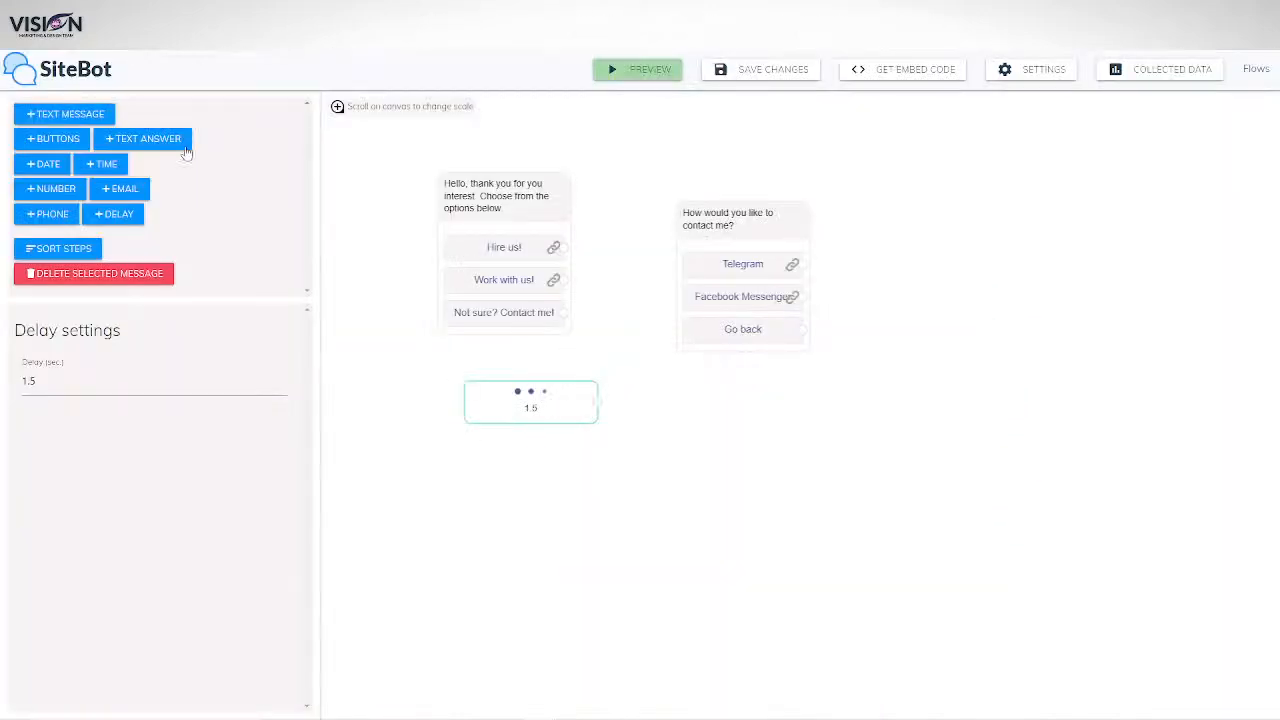
{"action": "left_click_drag", "start_coordinate": [546, 414], "coordinate": [651, 406]}
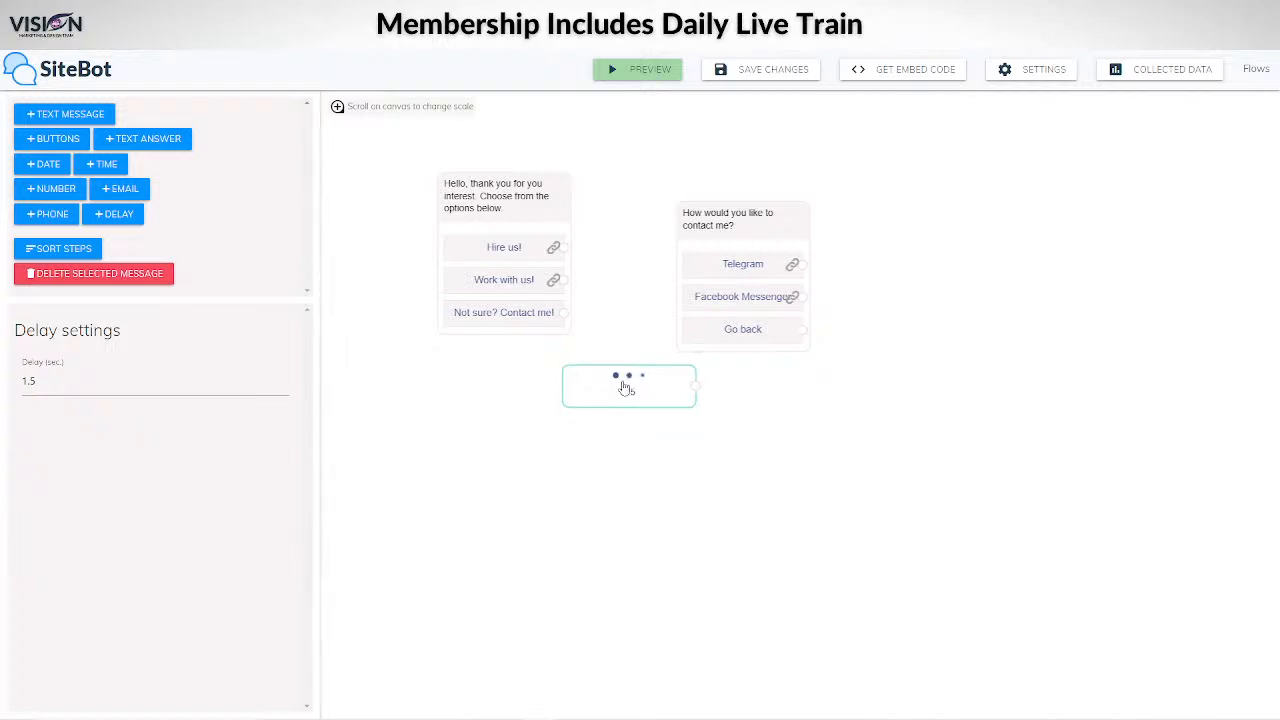
Try connecting "Not sure? Contact me!" to the contact question and "Go back" to the greeting, and remove the first connection.
{"action": "left_click_drag", "start_coordinate": [566, 316], "coordinate": [694, 223]}
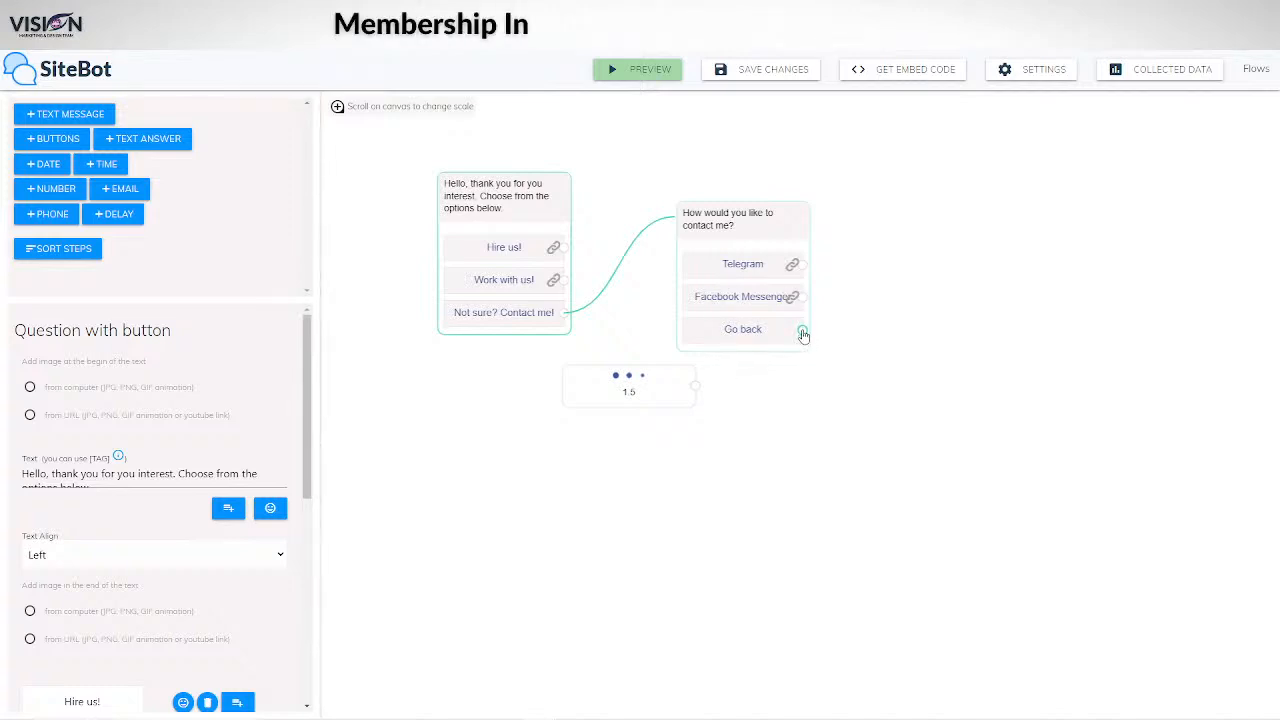
{"action": "left_click_drag", "start_coordinate": [803, 331], "coordinate": [437, 208]}
{"action": "left_click_drag", "start_coordinate": [625, 390], "coordinate": [643, 374]}
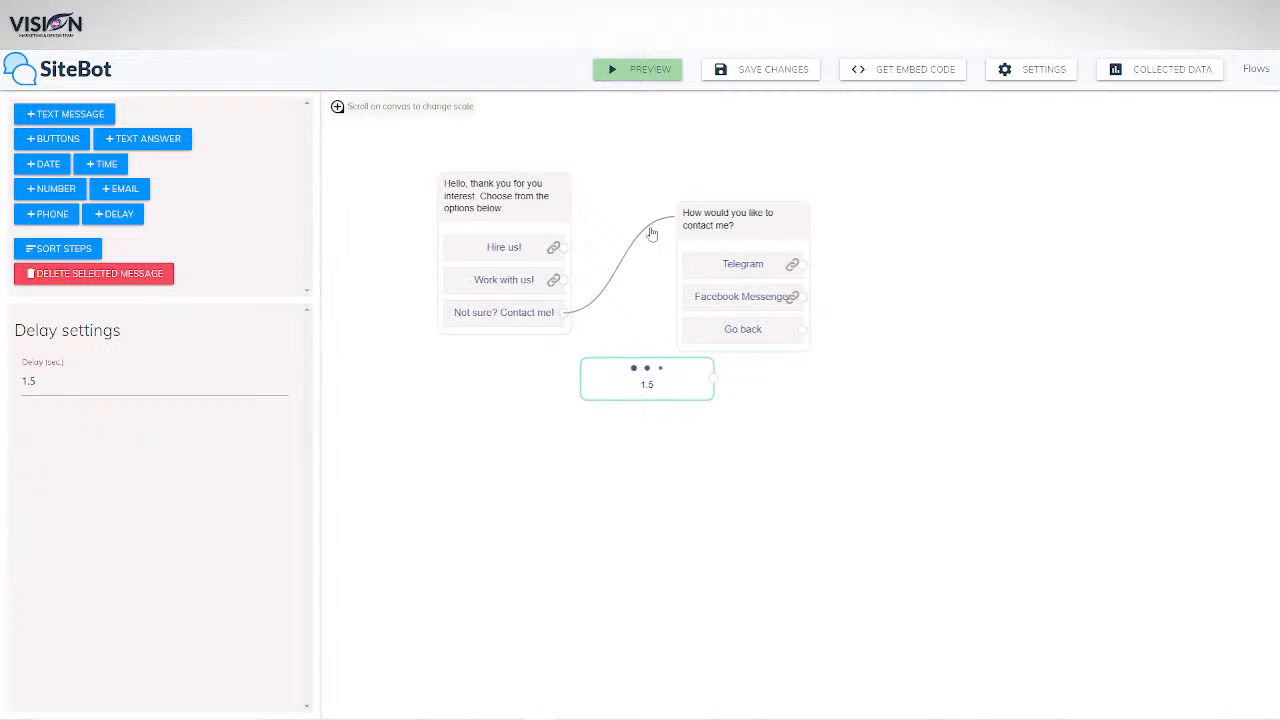
{"action": "left_click", "coordinate": [629, 261]}
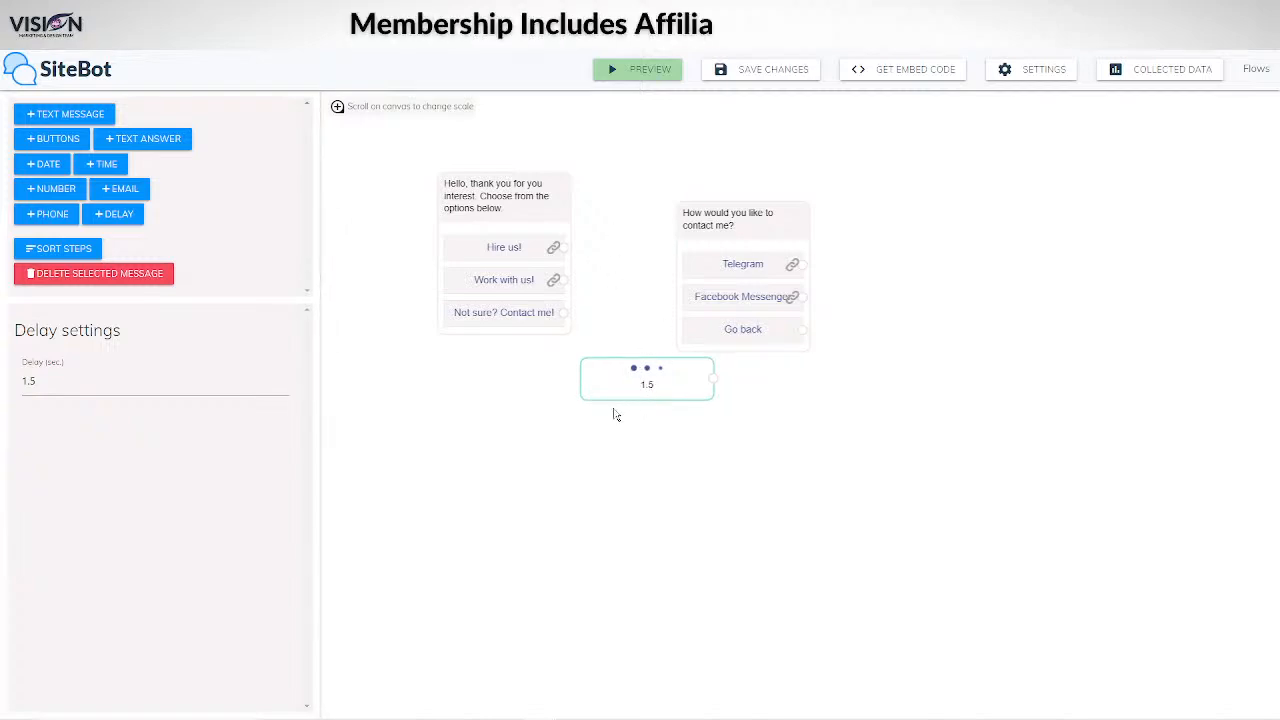
Try linking "Not sure? Contact me!" to the delay block, and delete the delay block.
{"action": "left_click_drag", "start_coordinate": [564, 316], "coordinate": [631, 423]}
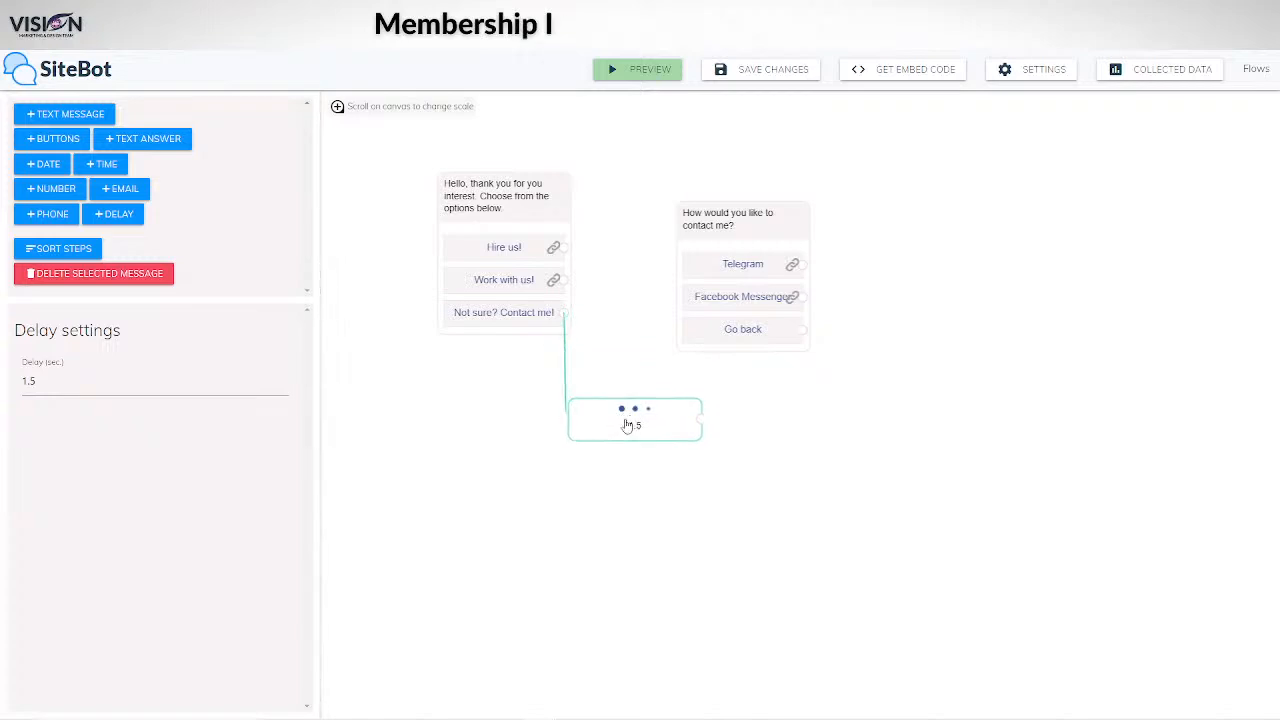
{"action": "left_click", "coordinate": [105, 274]}
{"action": "left_click", "coordinate": [1000, 414]}
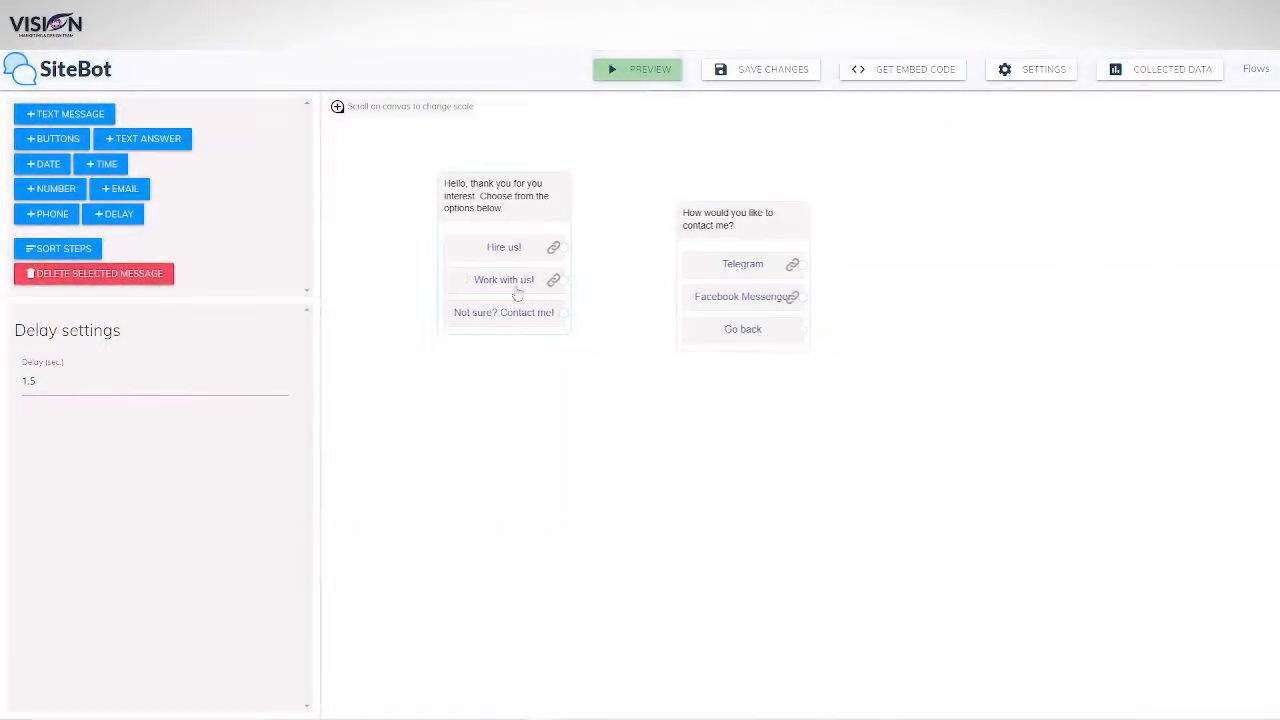
Connect "Not sure? Contact me!" to the contact question and "Go back" to the greeting, and save the flow.
{"action": "left_click_drag", "start_coordinate": [566, 318], "coordinate": [690, 218]}
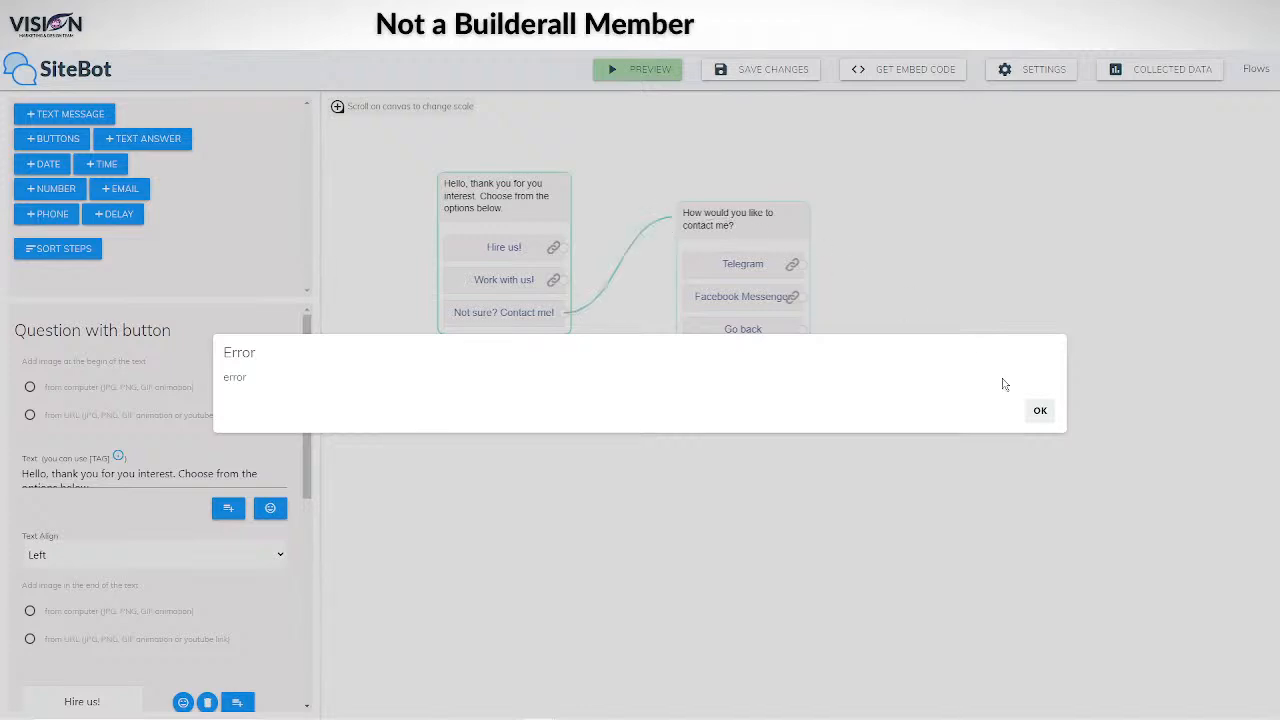
{"action": "left_click", "coordinate": [1038, 412]}
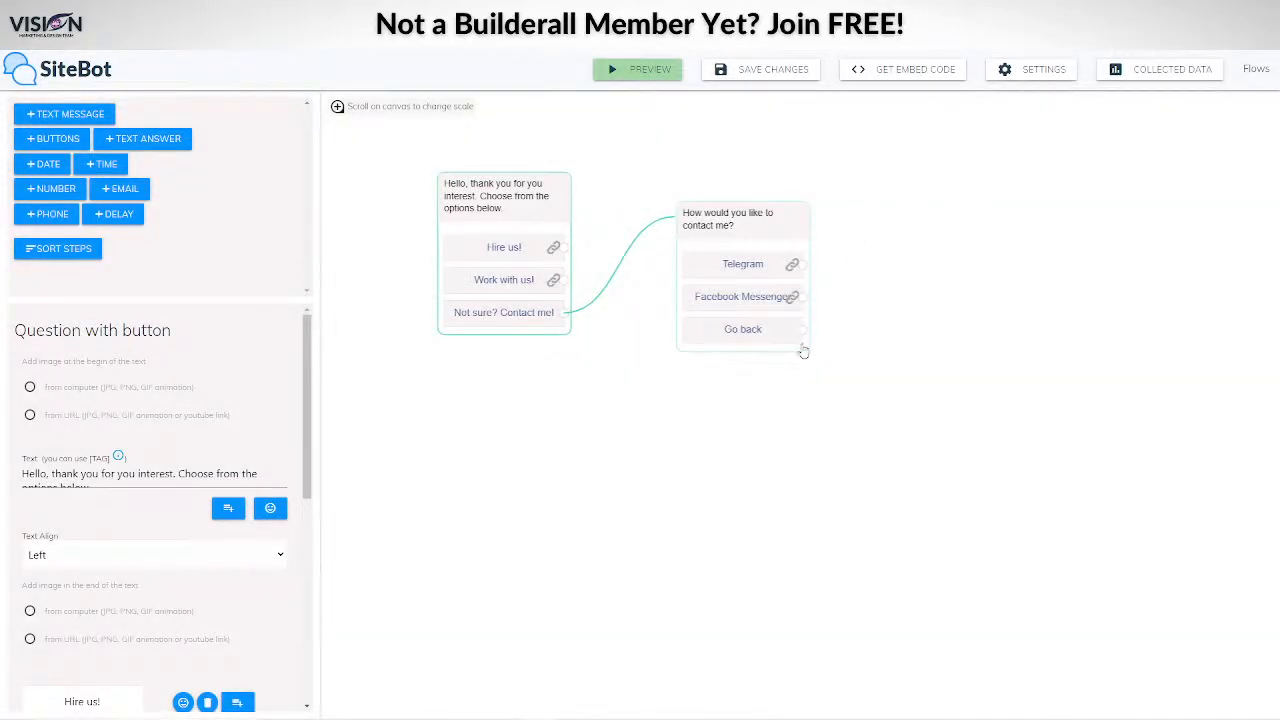
{"action": "left_click_drag", "start_coordinate": [803, 331], "coordinate": [443, 200]}
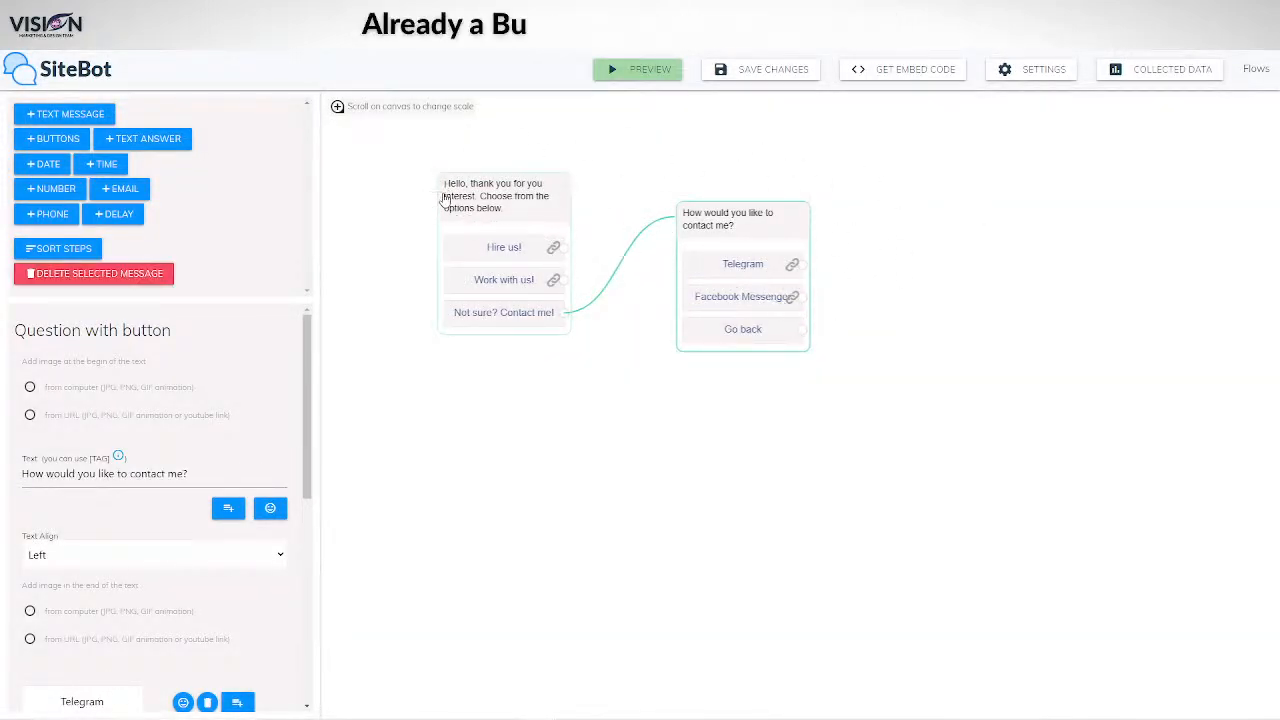
{"action": "left_click", "coordinate": [757, 75]}
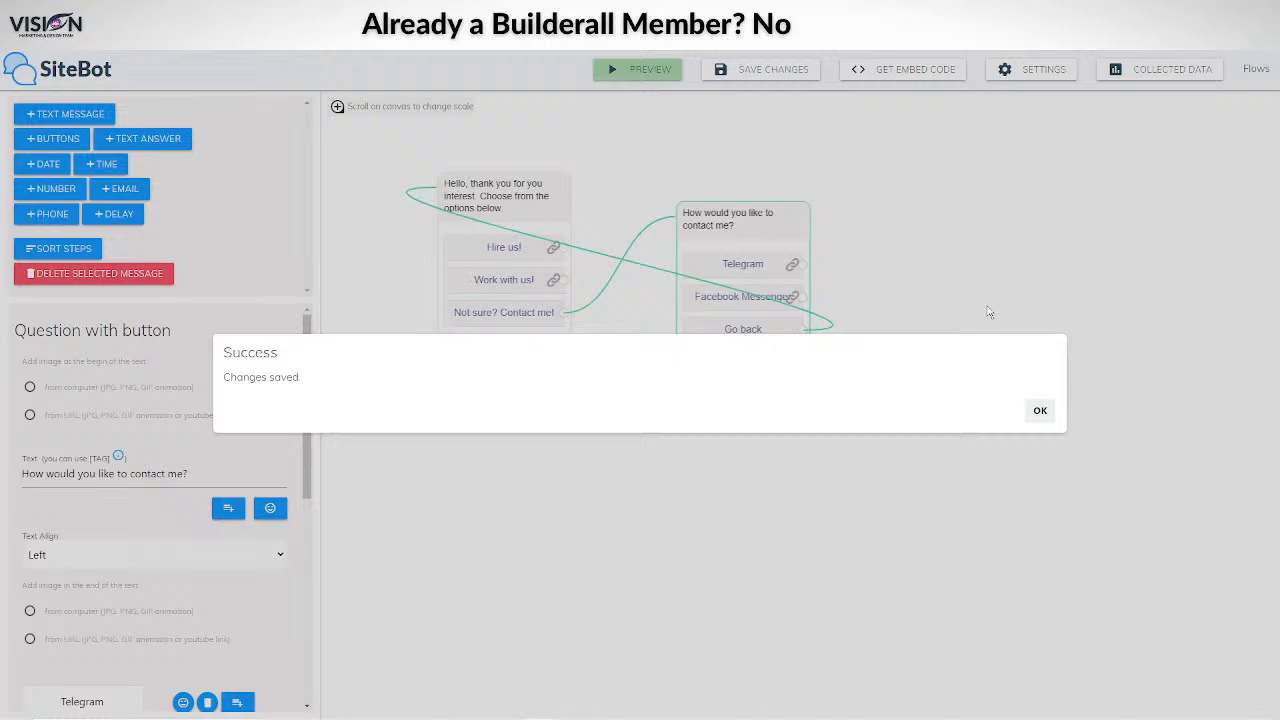
{"action": "left_click", "coordinate": [1040, 410]}
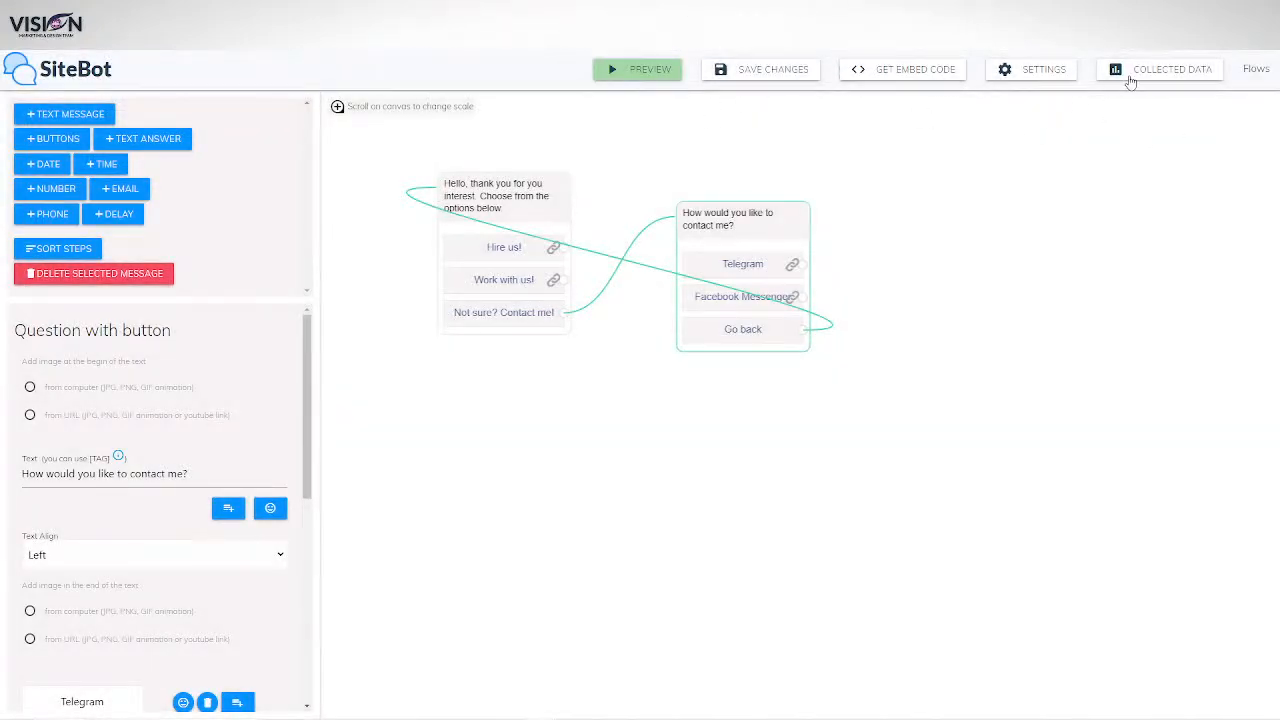
Preview the flow by choosing "Not sure? Contact me!" and "Telegram", and return to the flow builder.
{"action": "left_click", "coordinate": [640, 72]}
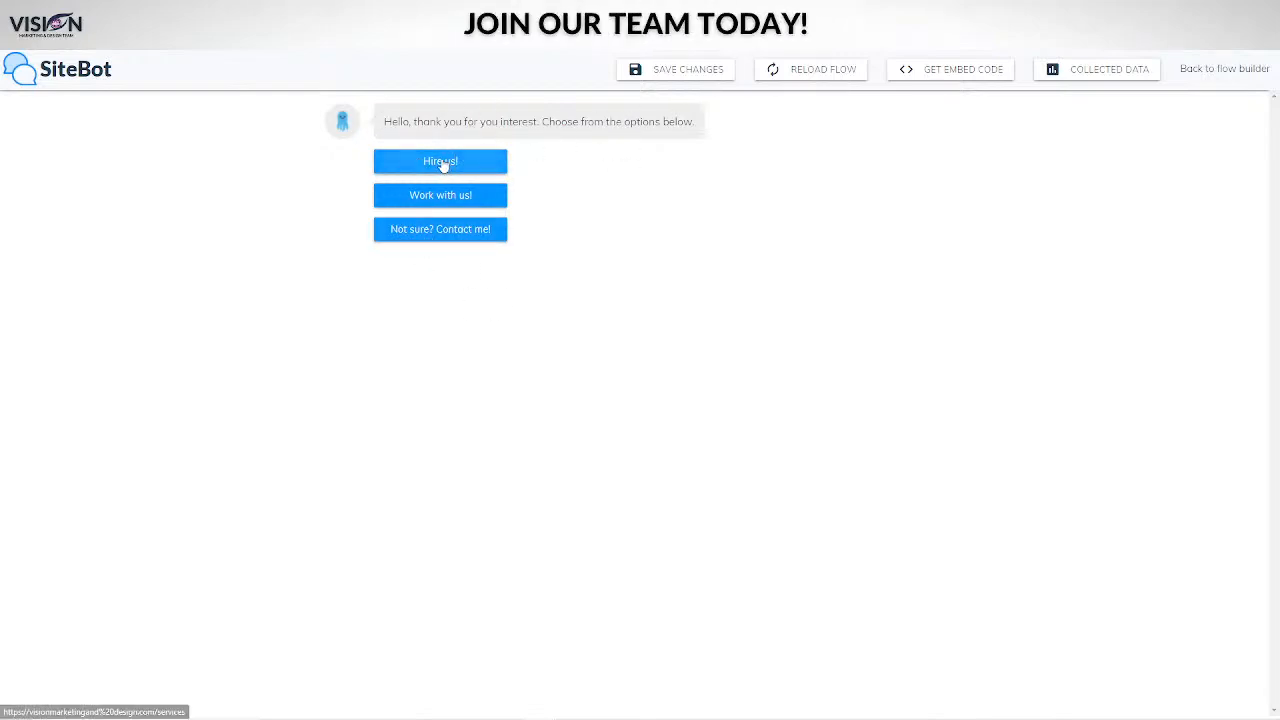
{"action": "left_click", "coordinate": [410, 232]}
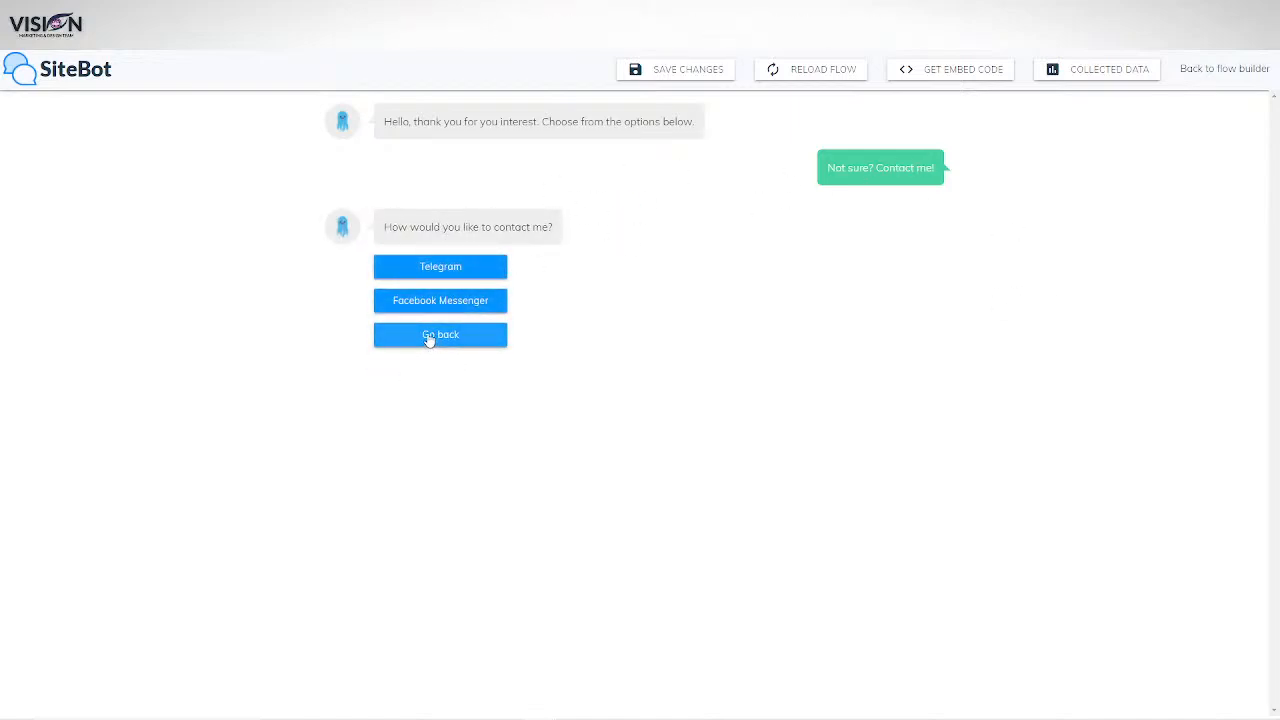
{"action": "left_click", "coordinate": [432, 268]}
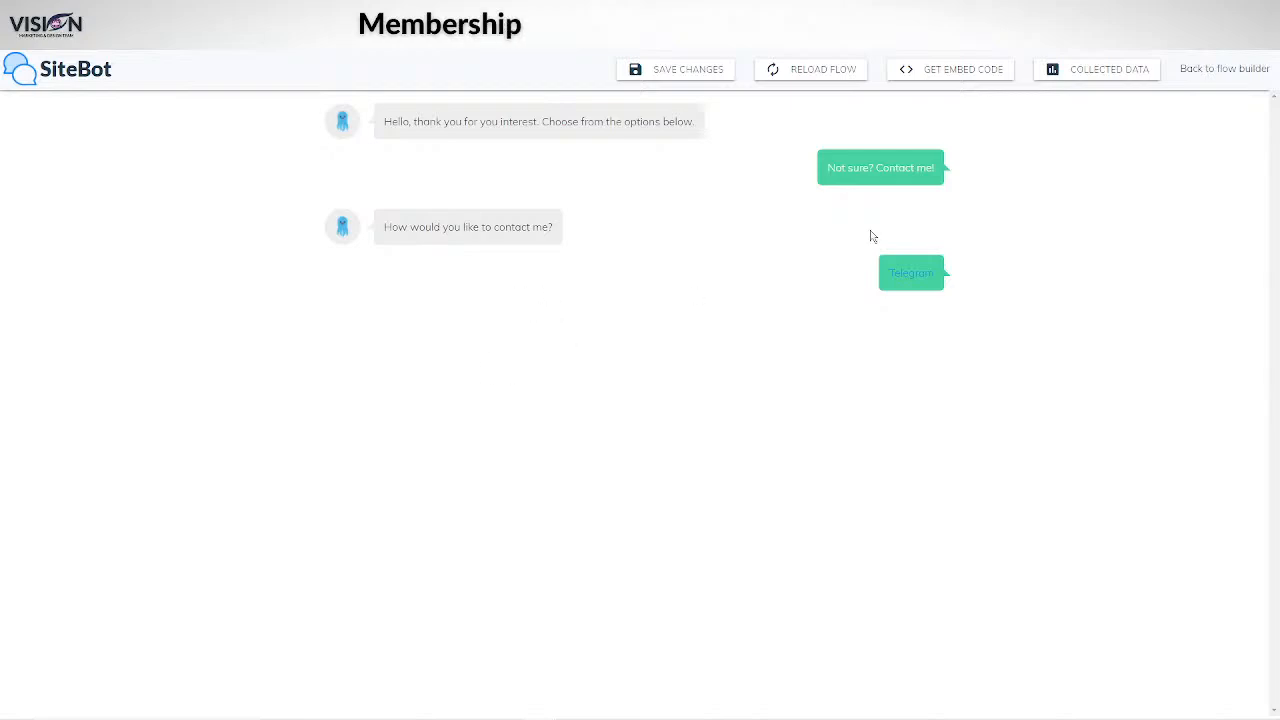
{"action": "left_click", "coordinate": [1222, 72]}
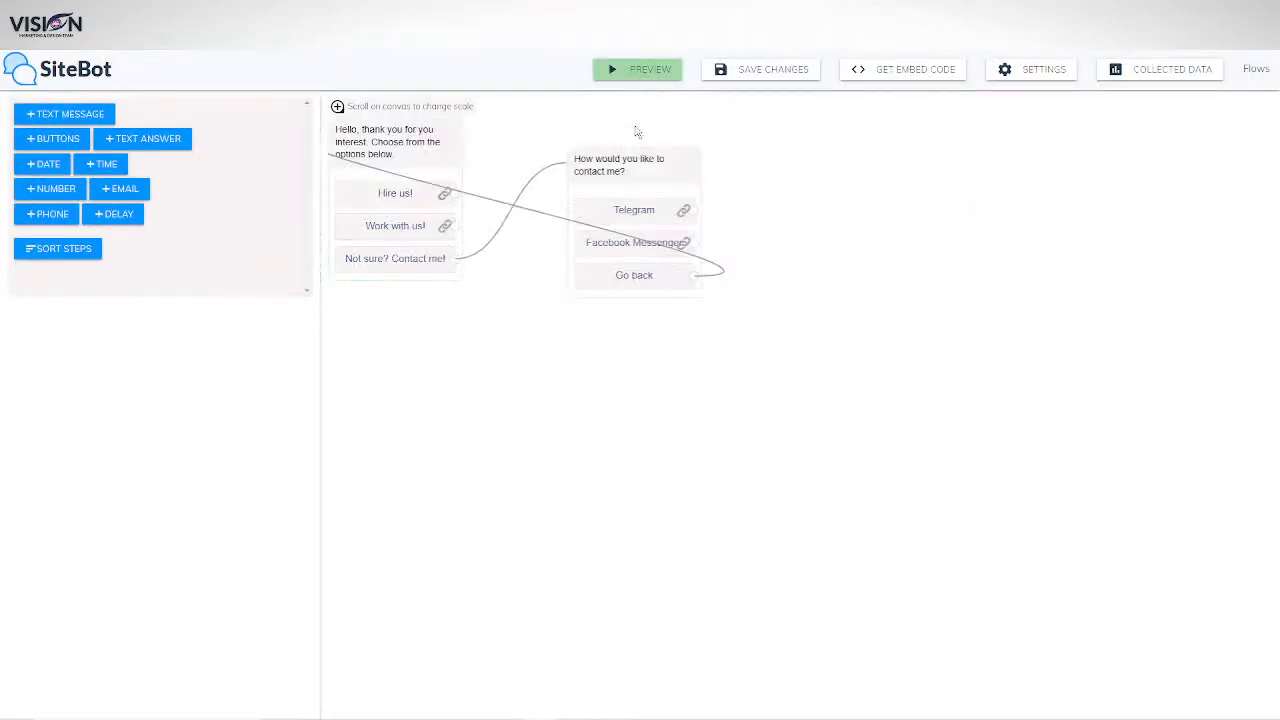
Add a delay block, place it below and between the two question blocks, and set its delay to 0.5 seconds.
{"action": "left_click", "coordinate": [122, 214]}
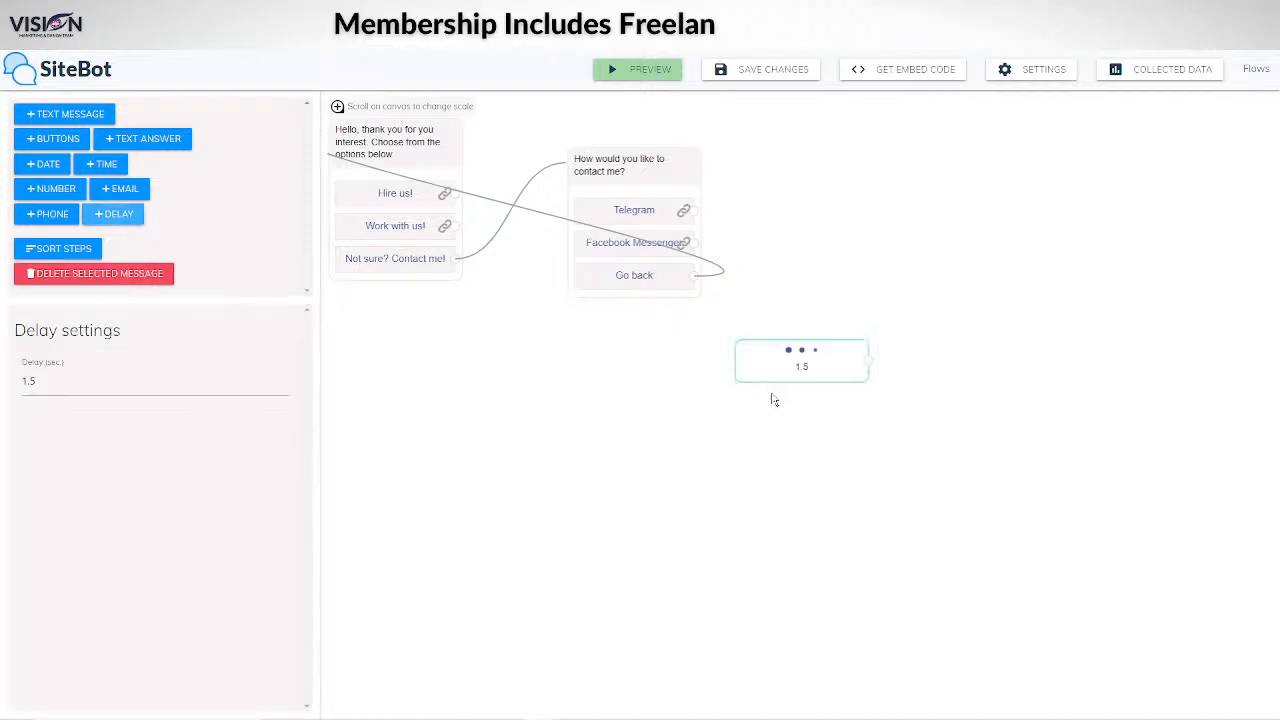
{"action": "left_click_drag", "start_coordinate": [759, 360], "coordinate": [533, 357]}
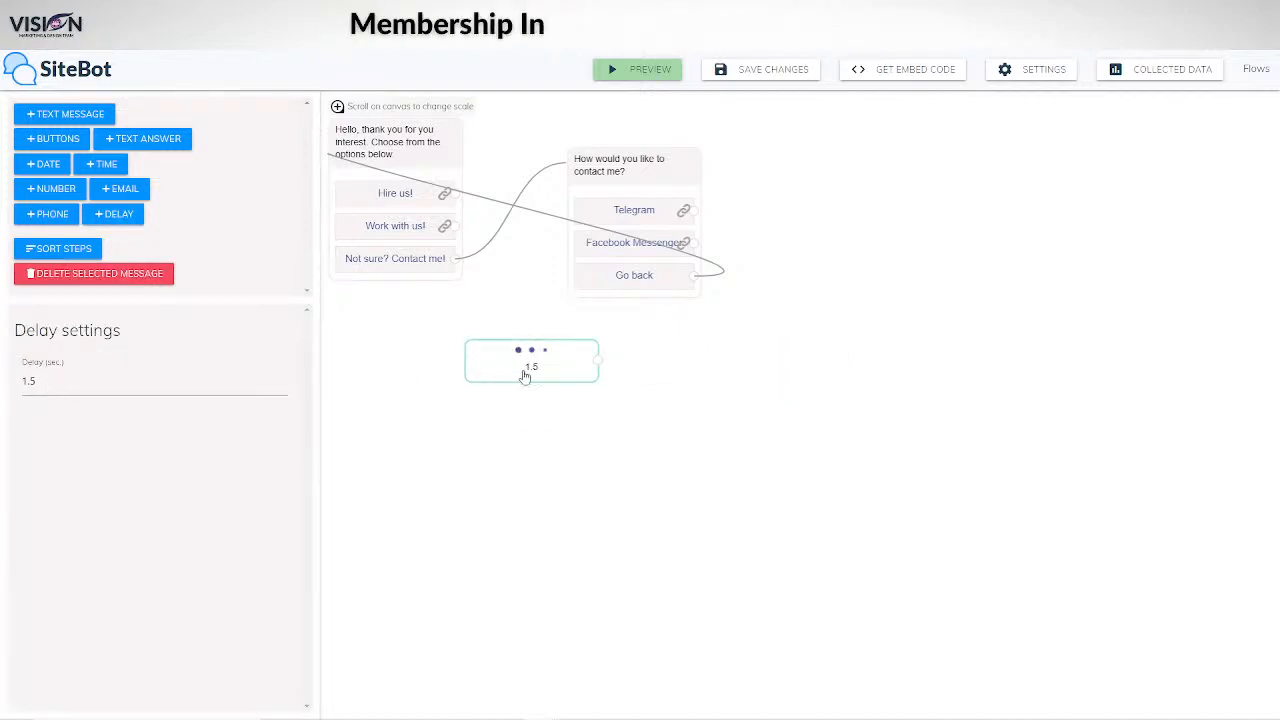
{"action": "left_click_drag", "start_coordinate": [40, 388], "coordinate": [14, 390]}
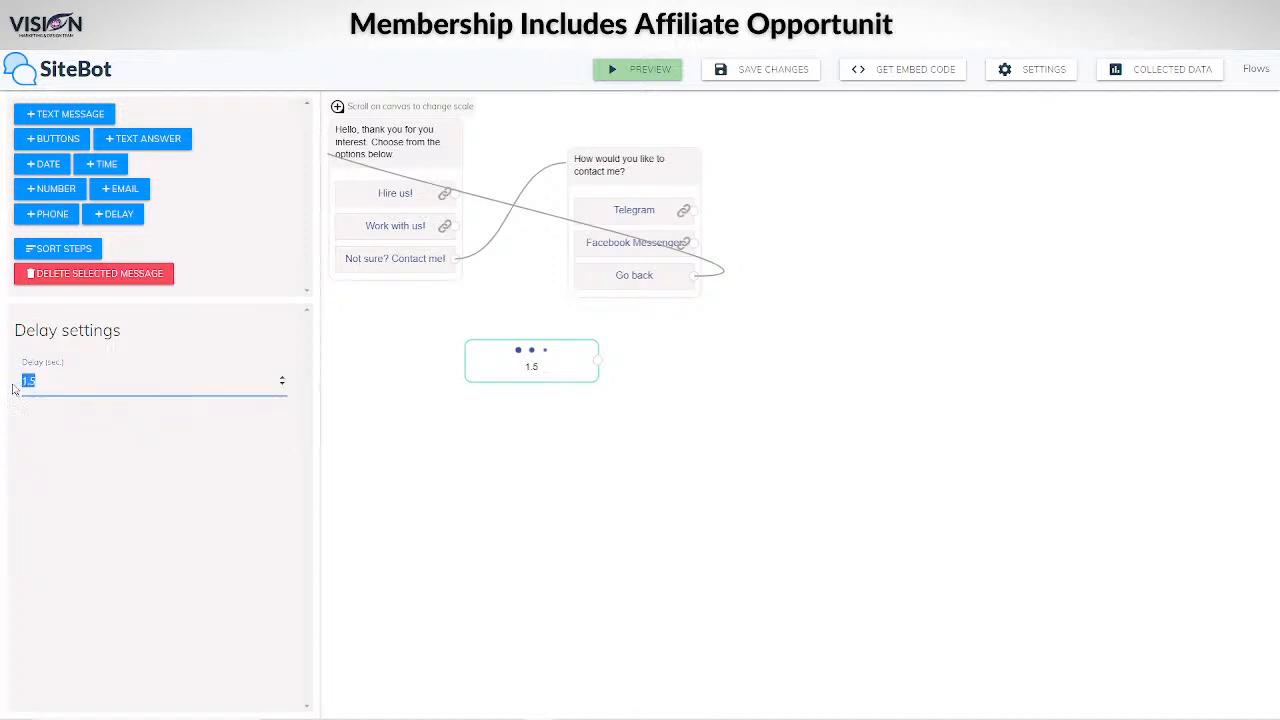
{"action": "type", "text": ".5"}
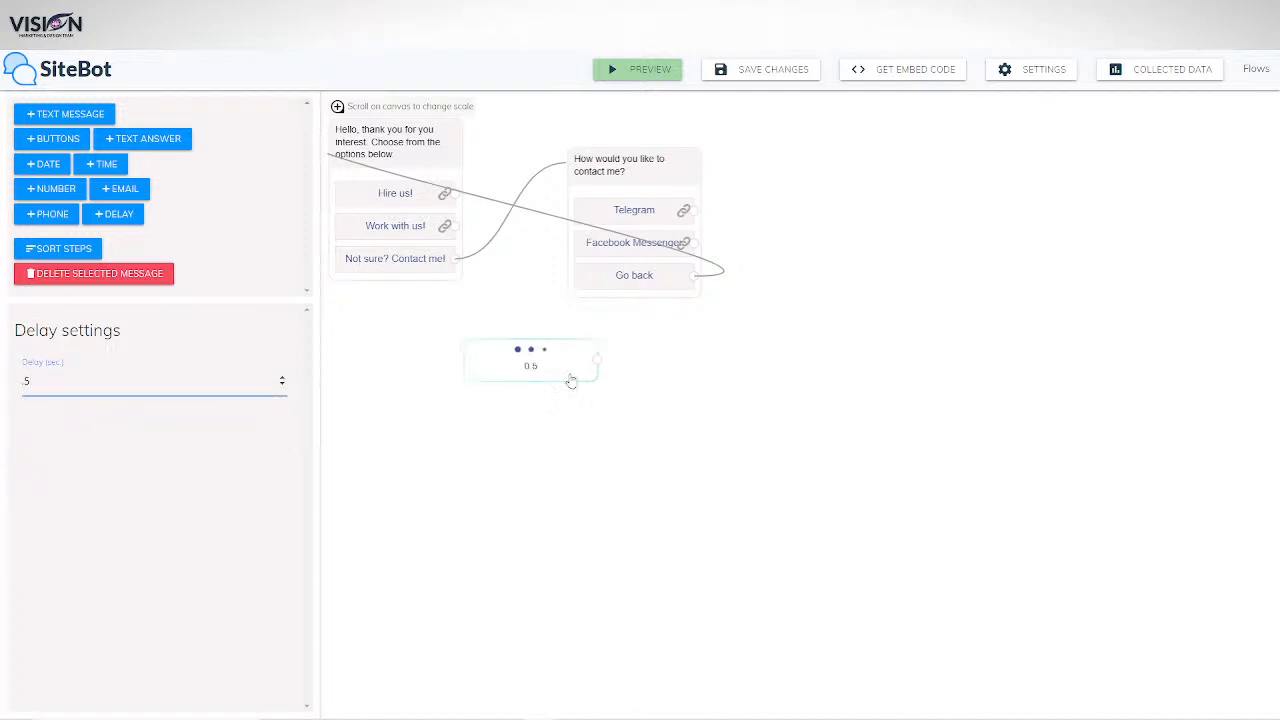
{"action": "left_click", "coordinate": [461, 422]}
Replace the direct link from "Not sure? Contact me!" with a route through the delay block to the contact question, and save the flow.
{"action": "left_click", "coordinate": [565, 167]}
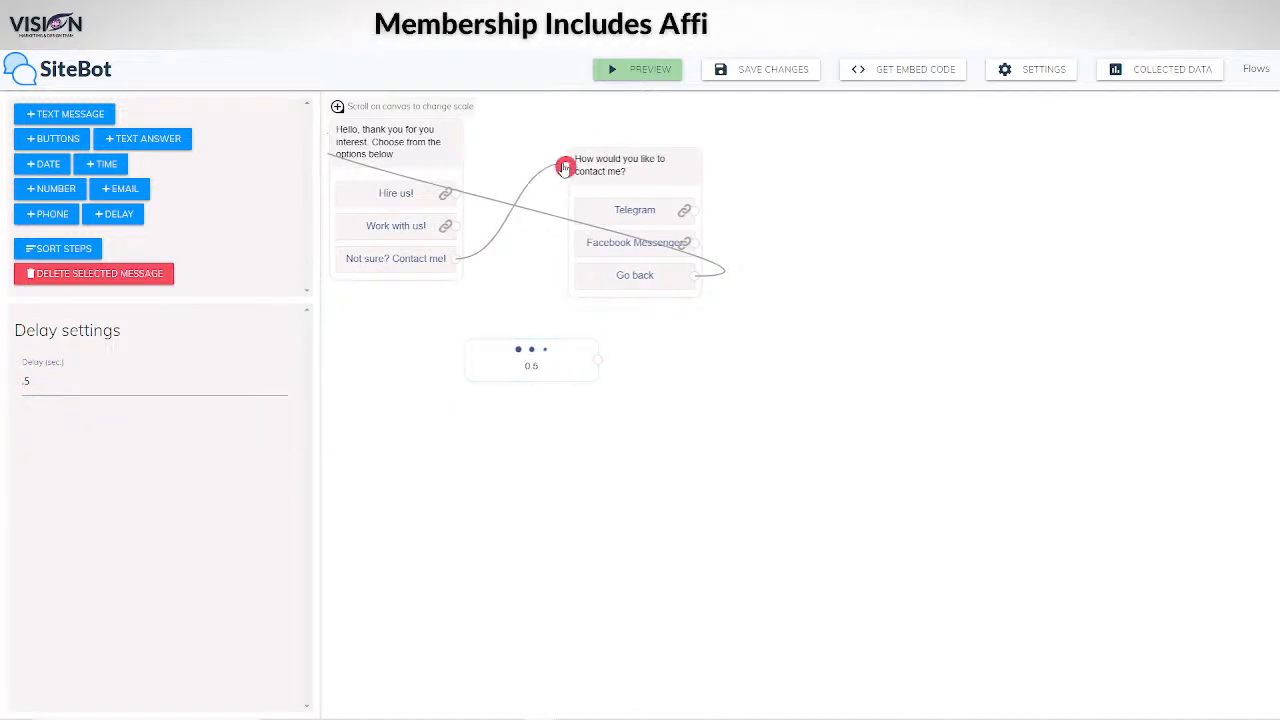
{"action": "left_click", "coordinate": [565, 168]}
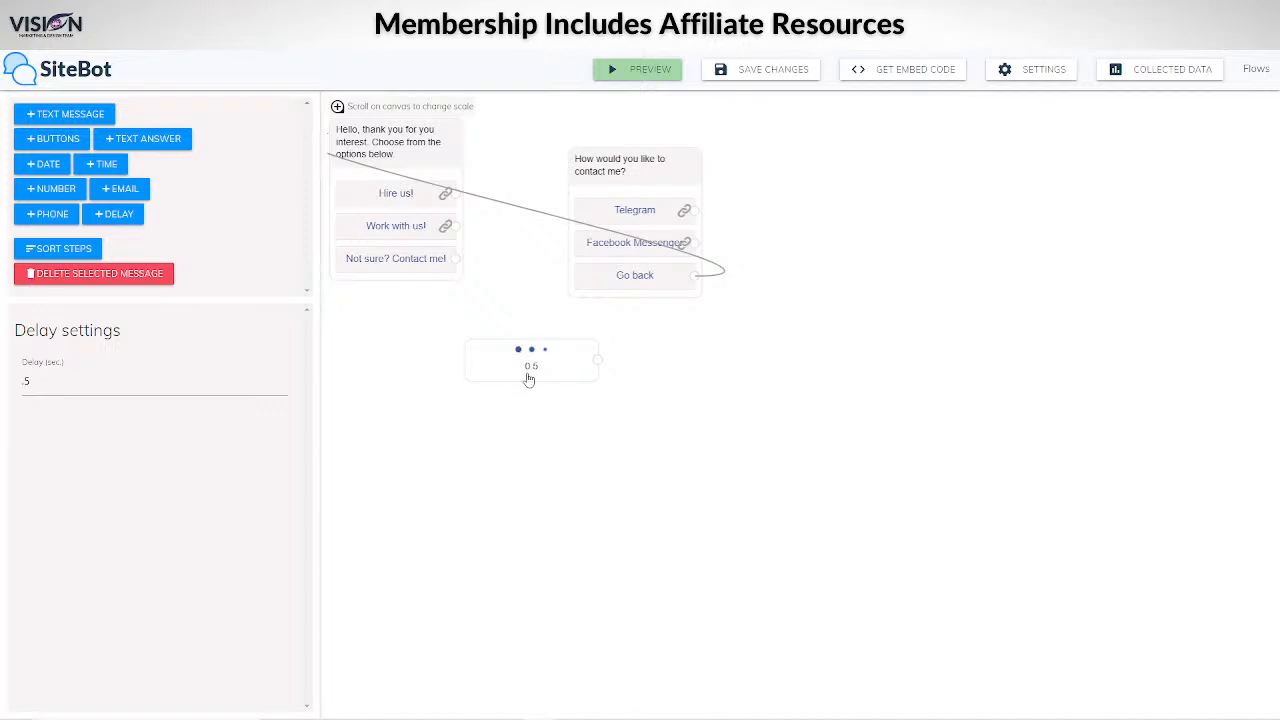
{"action": "left_click_drag", "start_coordinate": [529, 379], "coordinate": [507, 339]}
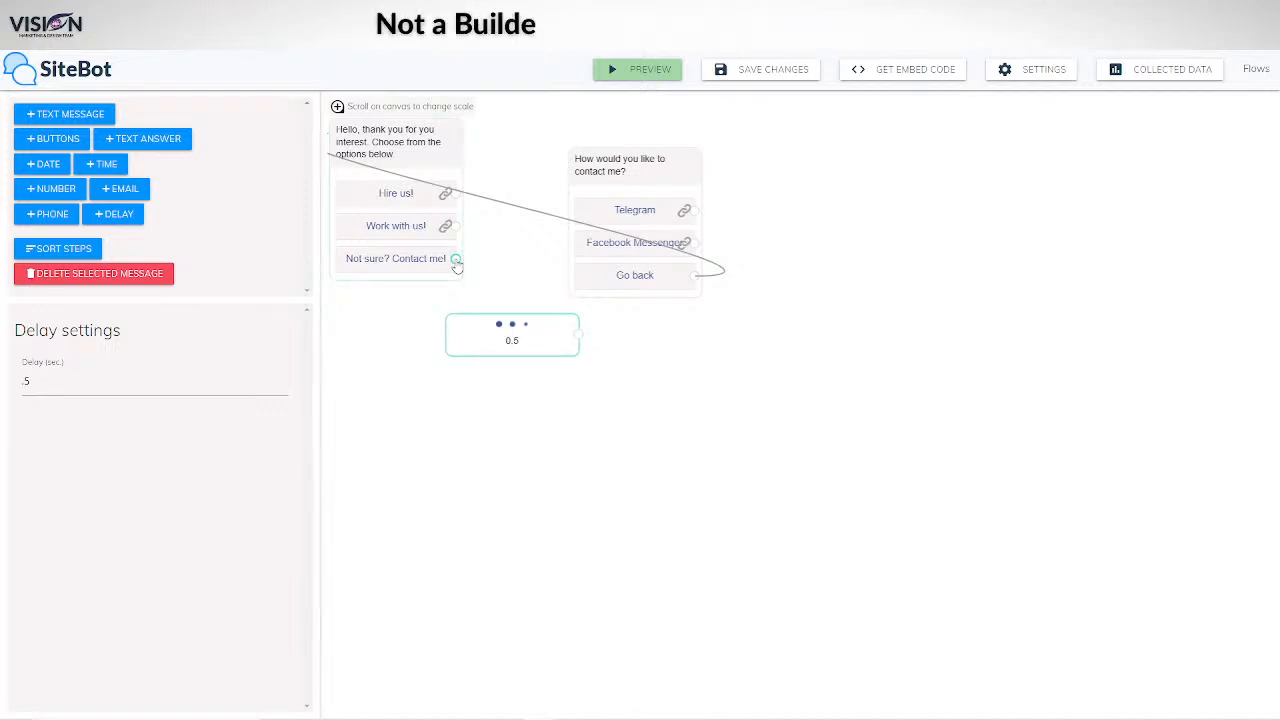
{"action": "left_click_drag", "start_coordinate": [456, 262], "coordinate": [720, 212]}
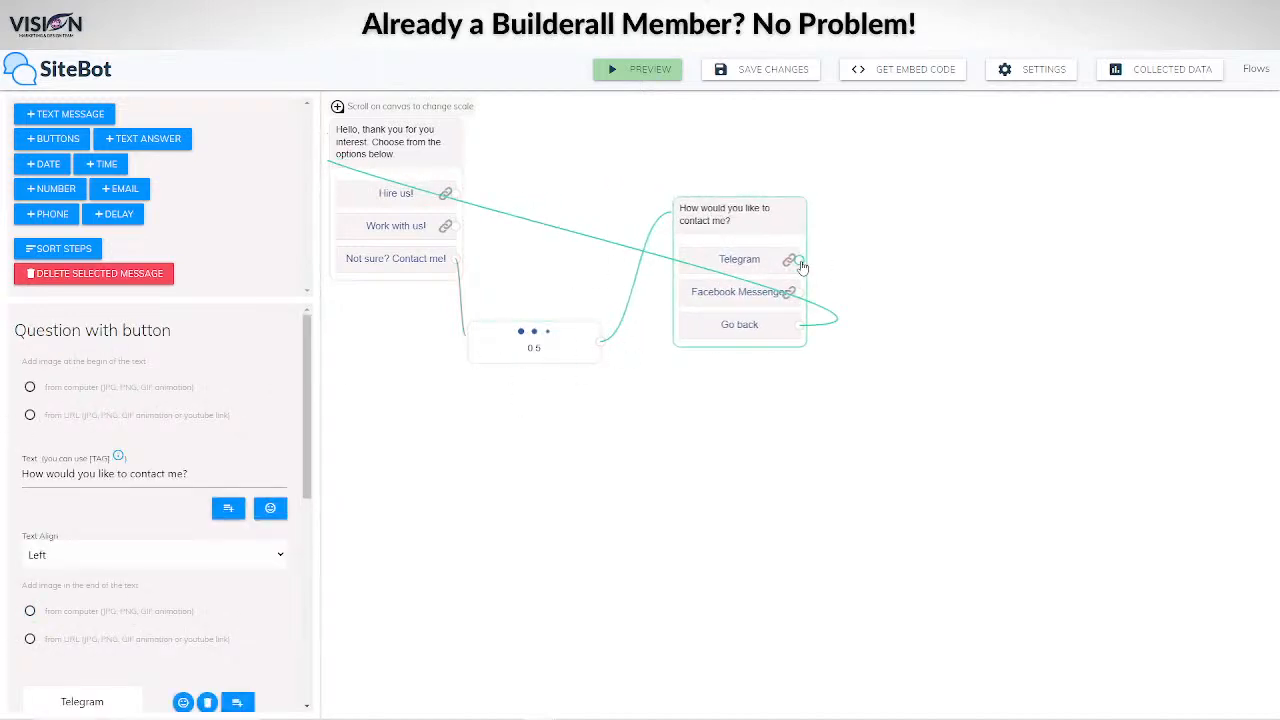
{"action": "left_click", "coordinate": [768, 69]}
{"action": "left_click", "coordinate": [1039, 412]}
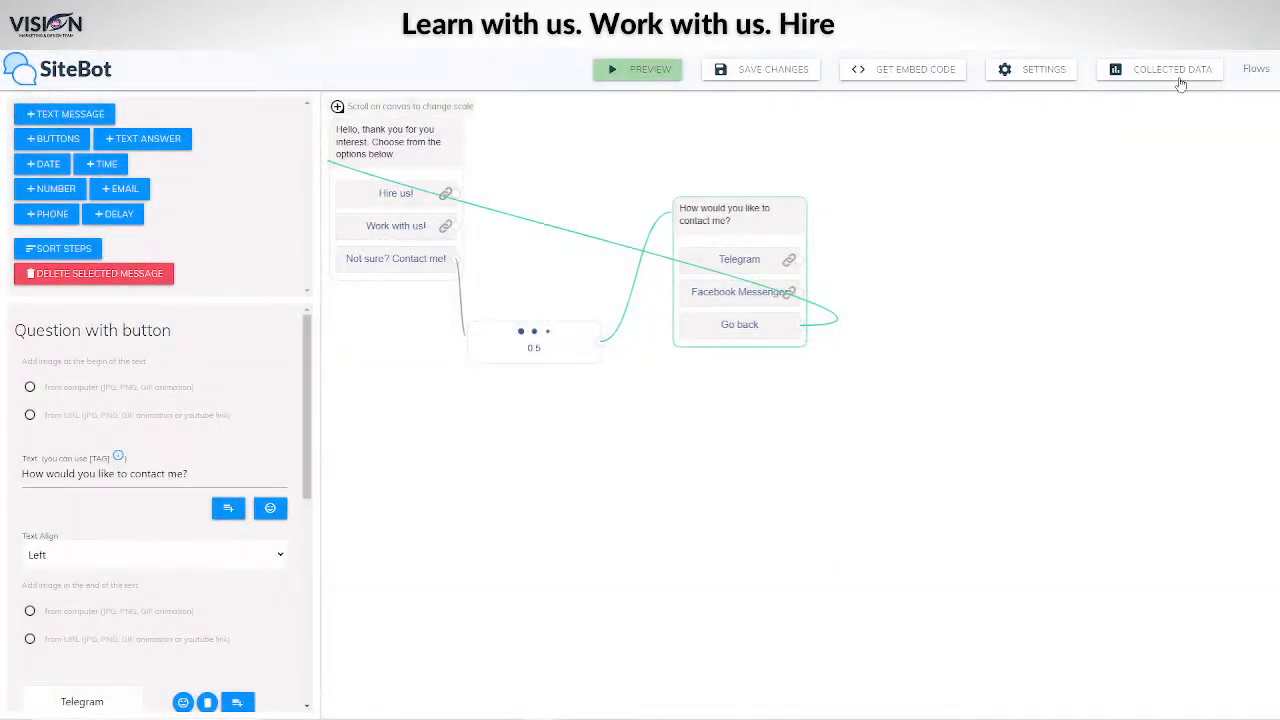
Preview the flow by choosing "Not sure? Contact me!" and "Telegram", and return to the flow builder.
{"action": "left_click", "coordinate": [649, 72]}
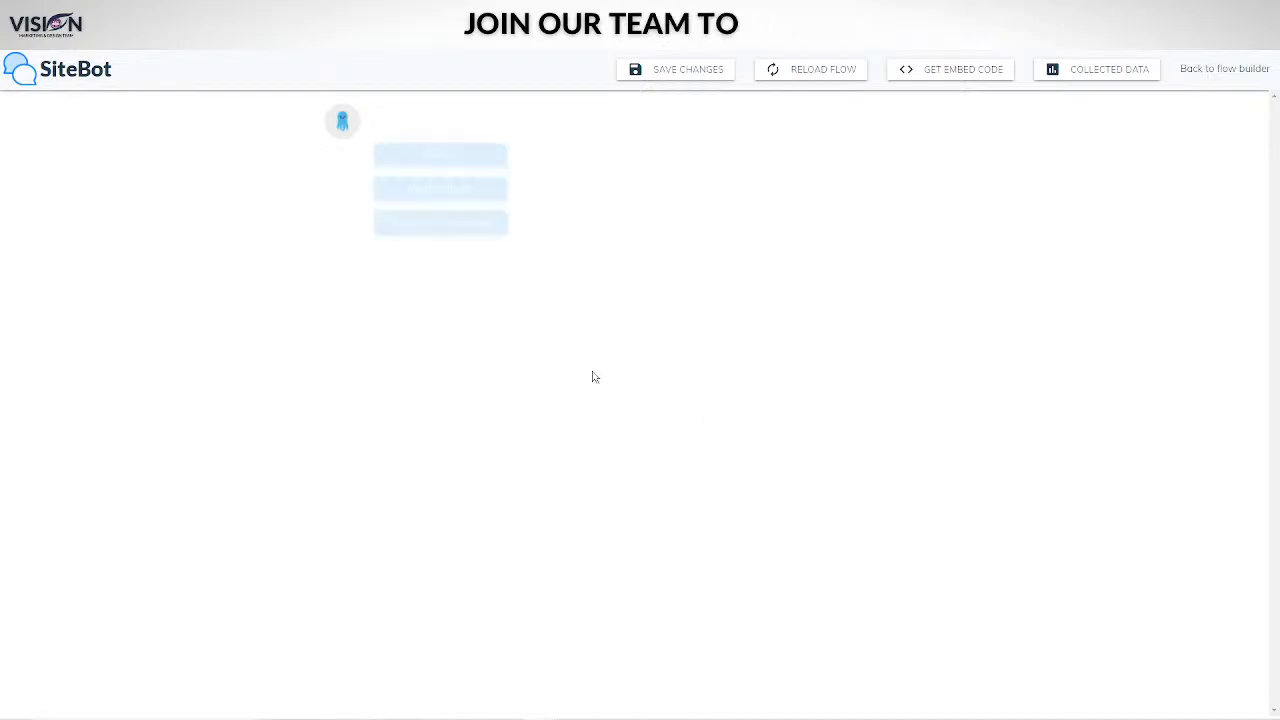
{"action": "left_click", "coordinate": [433, 194]}
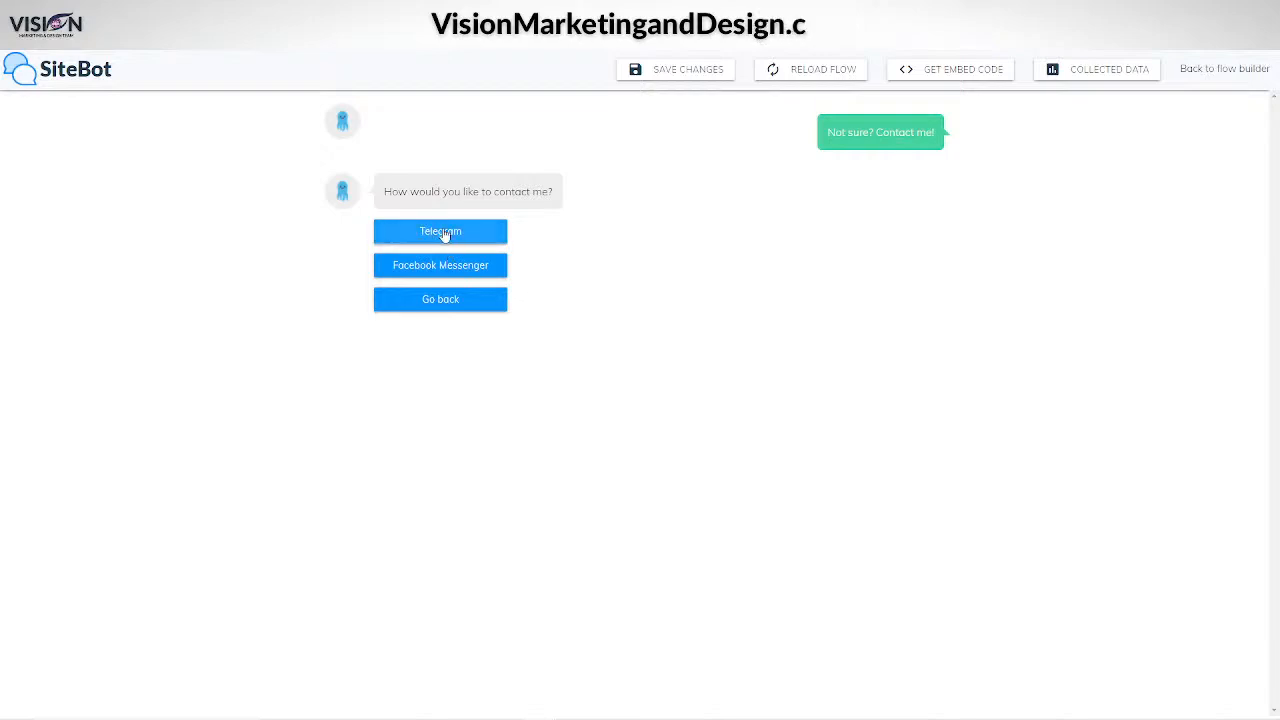
{"action": "left_click", "coordinate": [445, 234]}
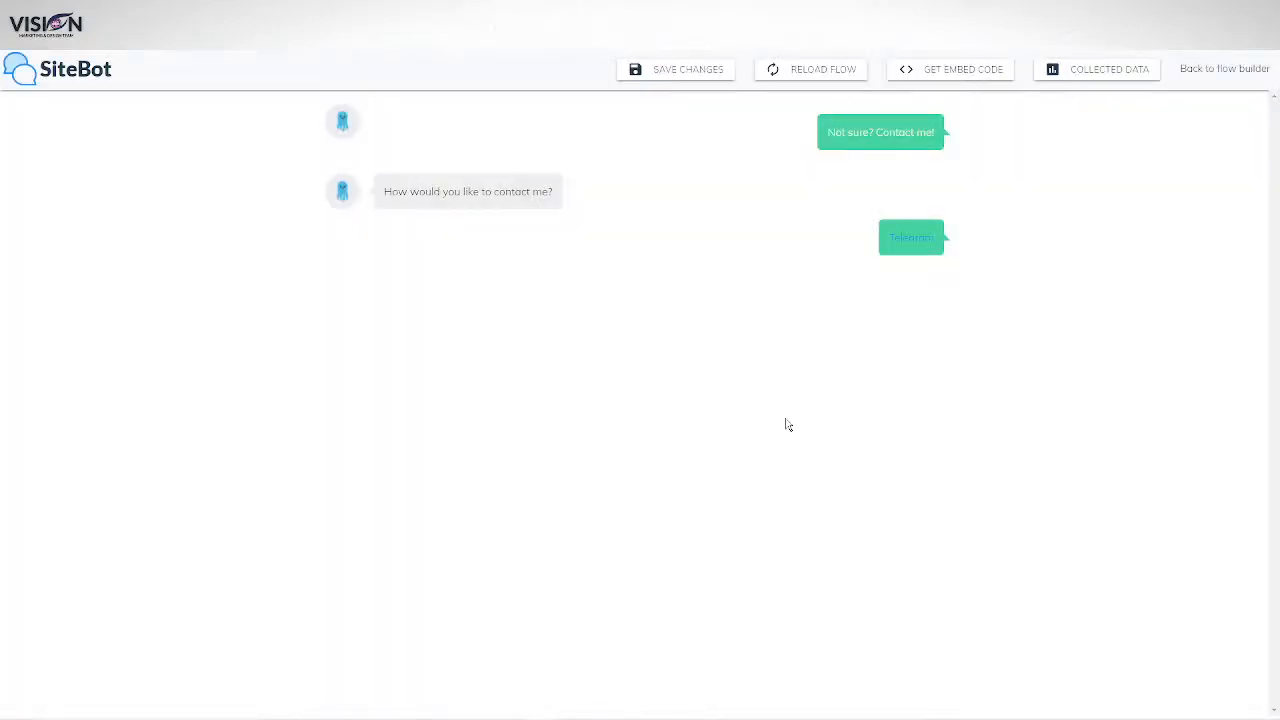
{"action": "left_click", "coordinate": [1224, 69]}
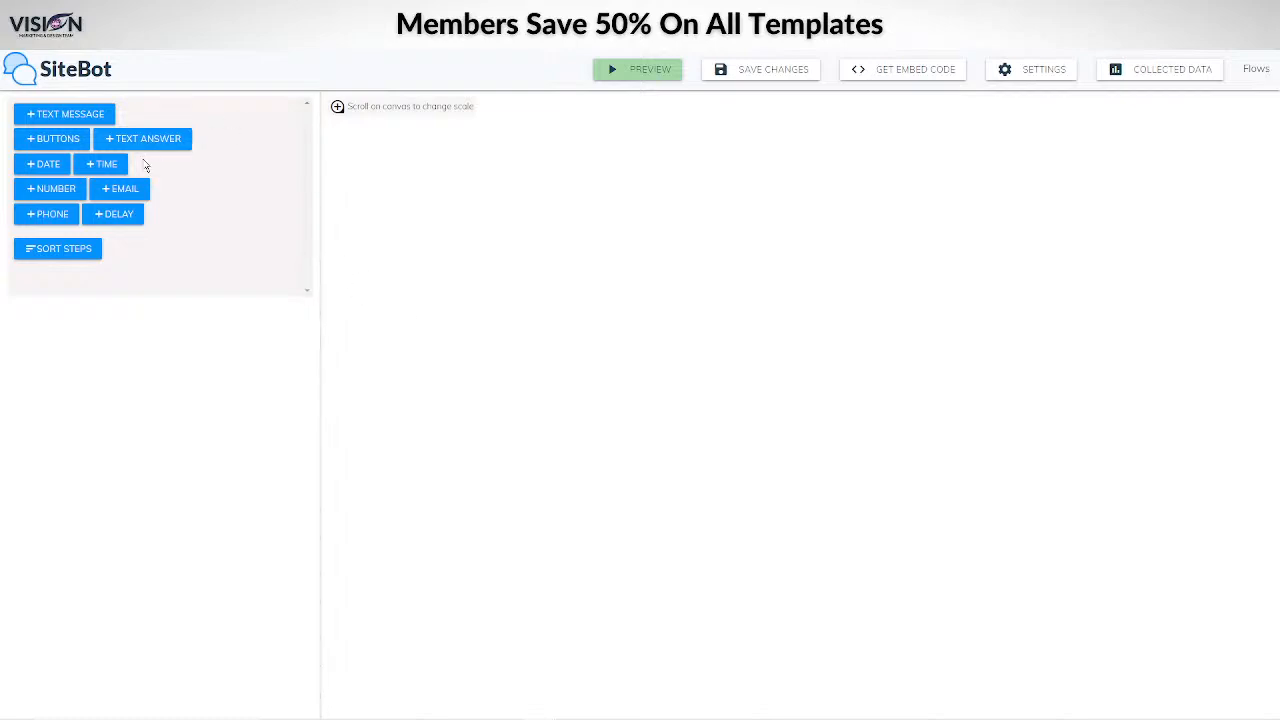
Disconnect the delay block on both sides and link "Not sure? Contact me!" directly to the contact question.
{"action": "left_click", "coordinate": [512, 352]}
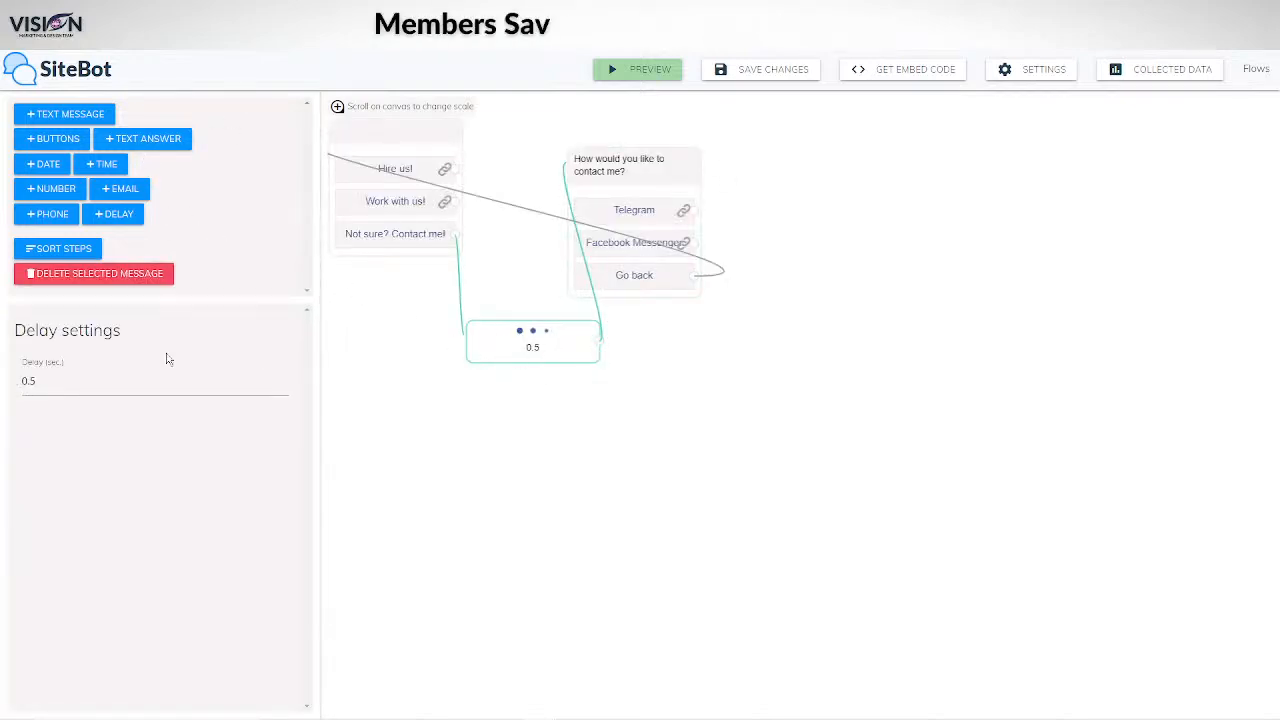
{"action": "left_click_drag", "start_coordinate": [516, 348], "coordinate": [549, 378]}
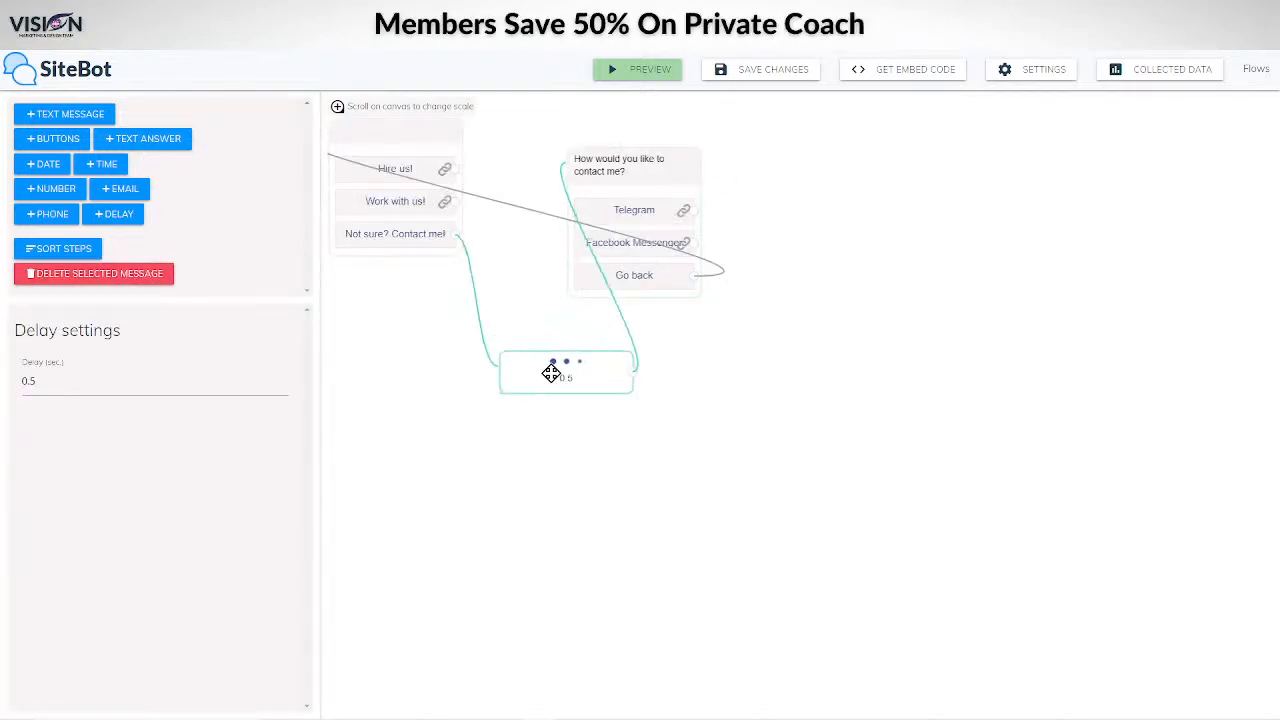
{"action": "left_click", "coordinate": [477, 310]}
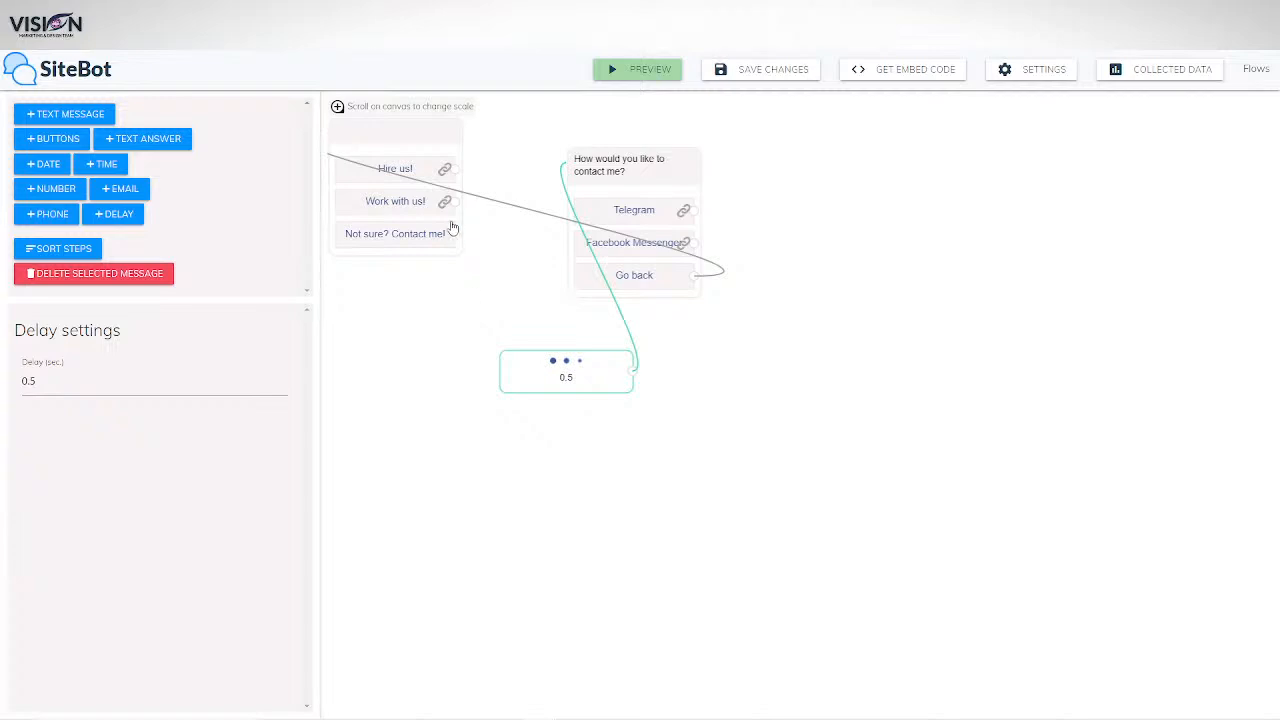
{"action": "left_click_drag", "start_coordinate": [452, 228], "coordinate": [570, 166]}
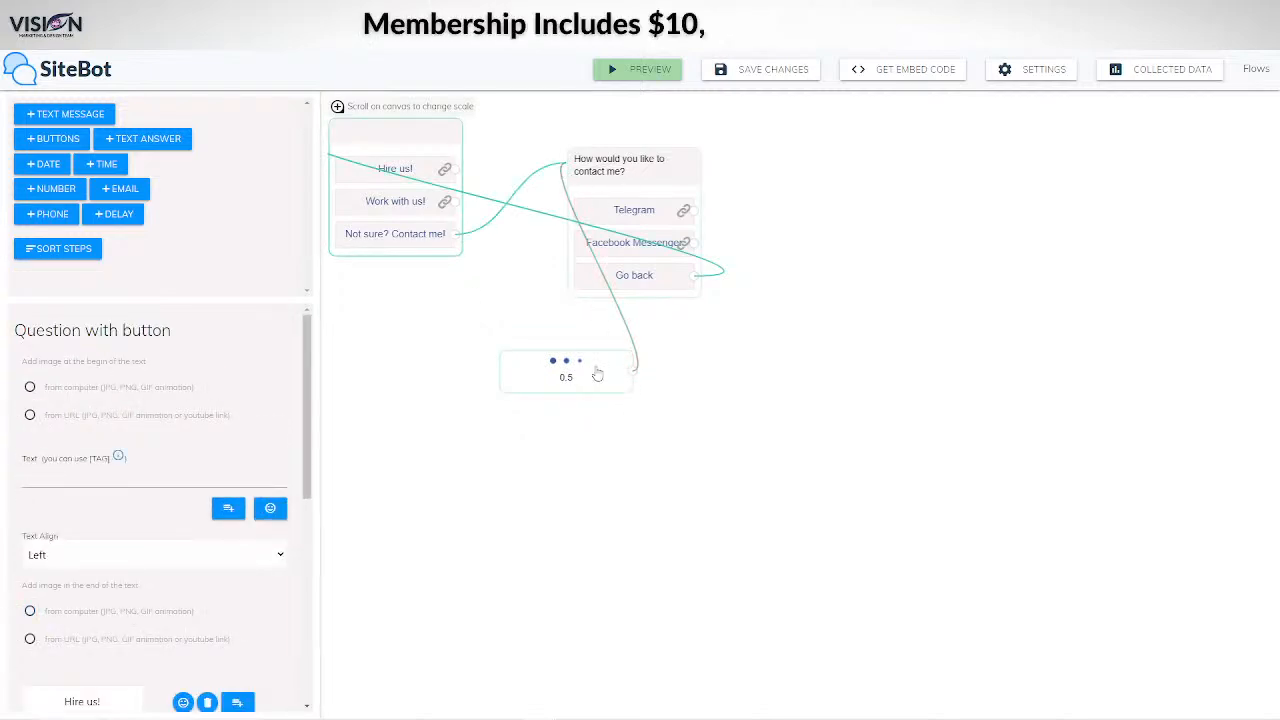
{"action": "left_click", "coordinate": [637, 337]}
Reposition the delay block, connect "Facebook Messenger" and "Telegram" to it, and save the flow.
{"action": "left_click", "coordinate": [579, 369]}
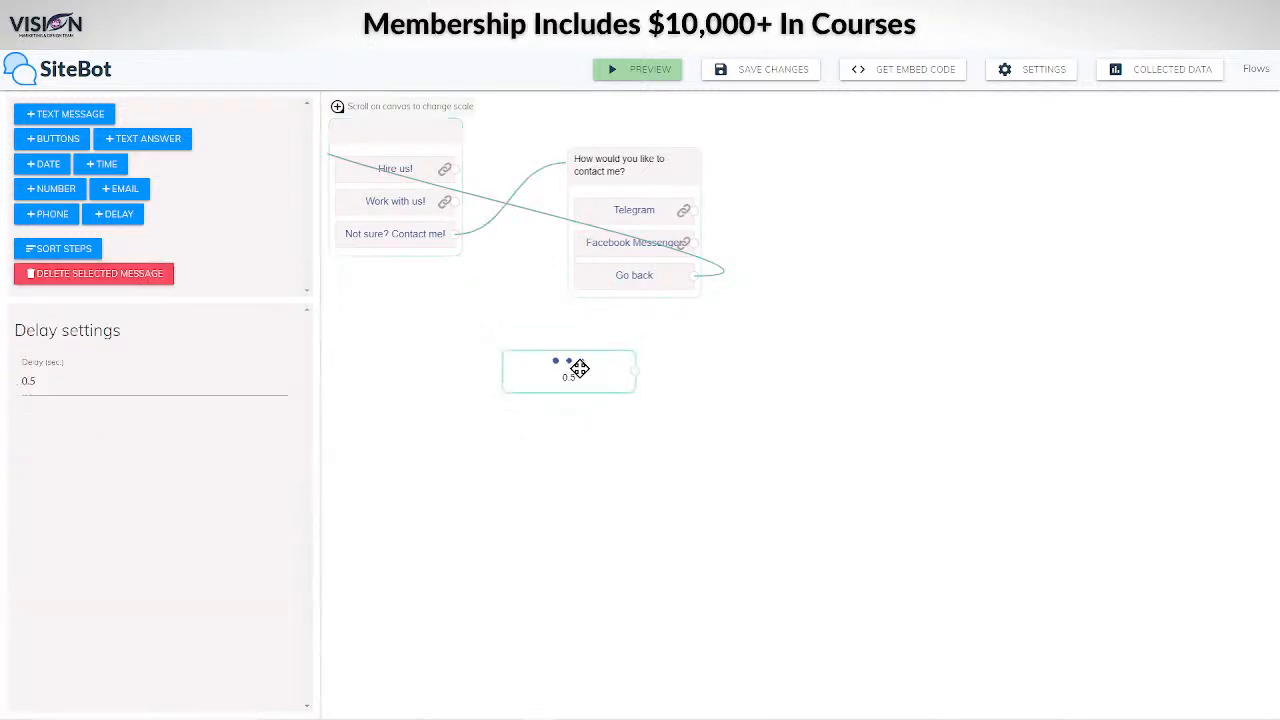
{"action": "left_click_drag", "start_coordinate": [579, 369], "coordinate": [547, 358]}
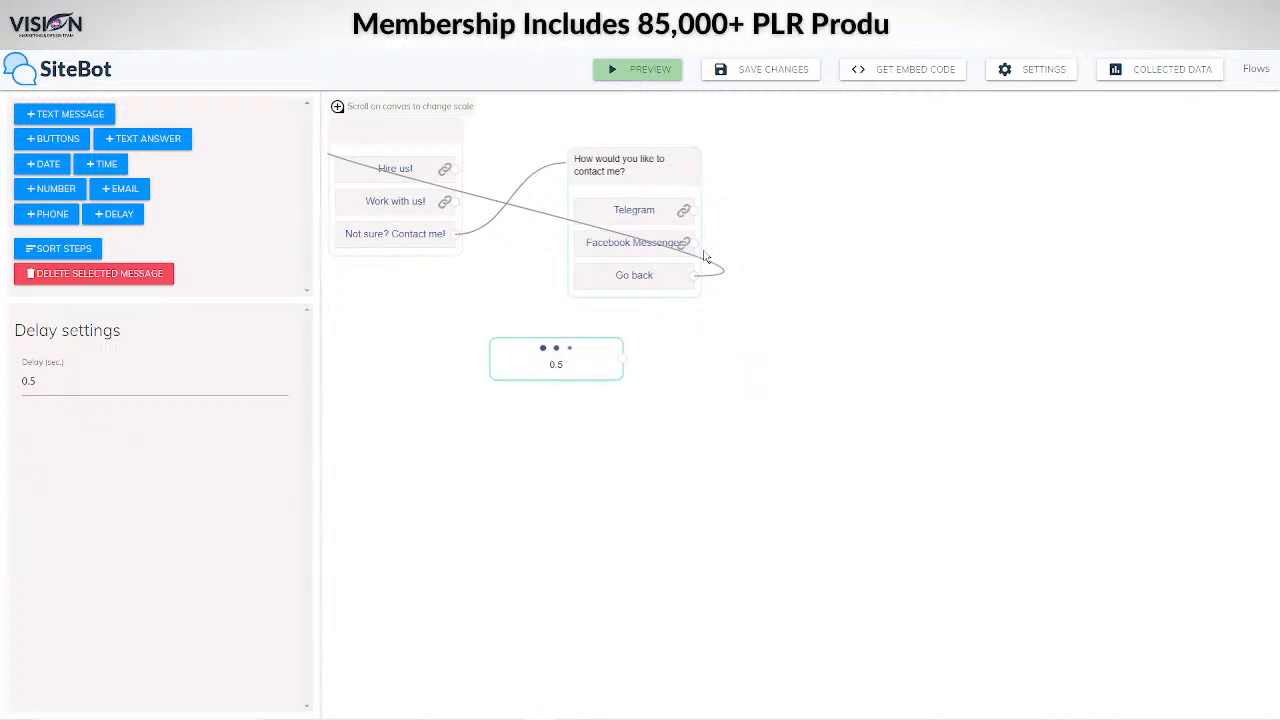
{"action": "left_click_drag", "start_coordinate": [695, 245], "coordinate": [620, 362]}
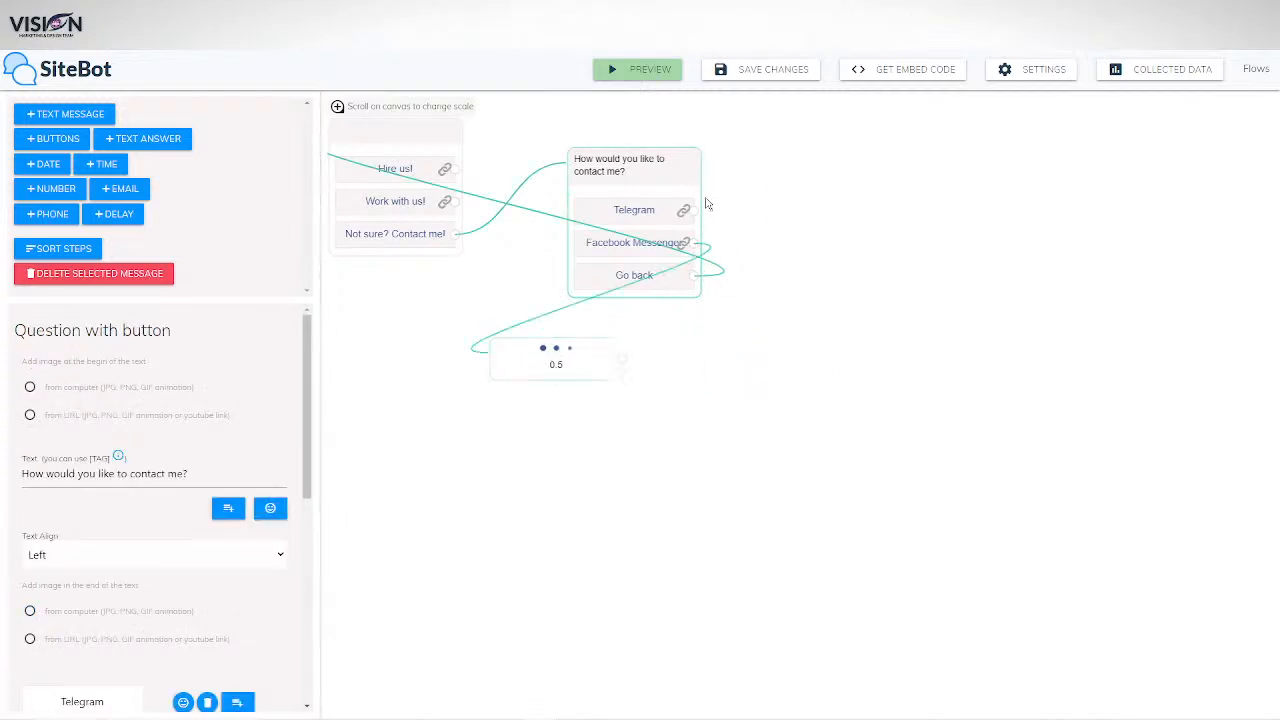
{"action": "left_click_drag", "start_coordinate": [695, 215], "coordinate": [629, 360]}
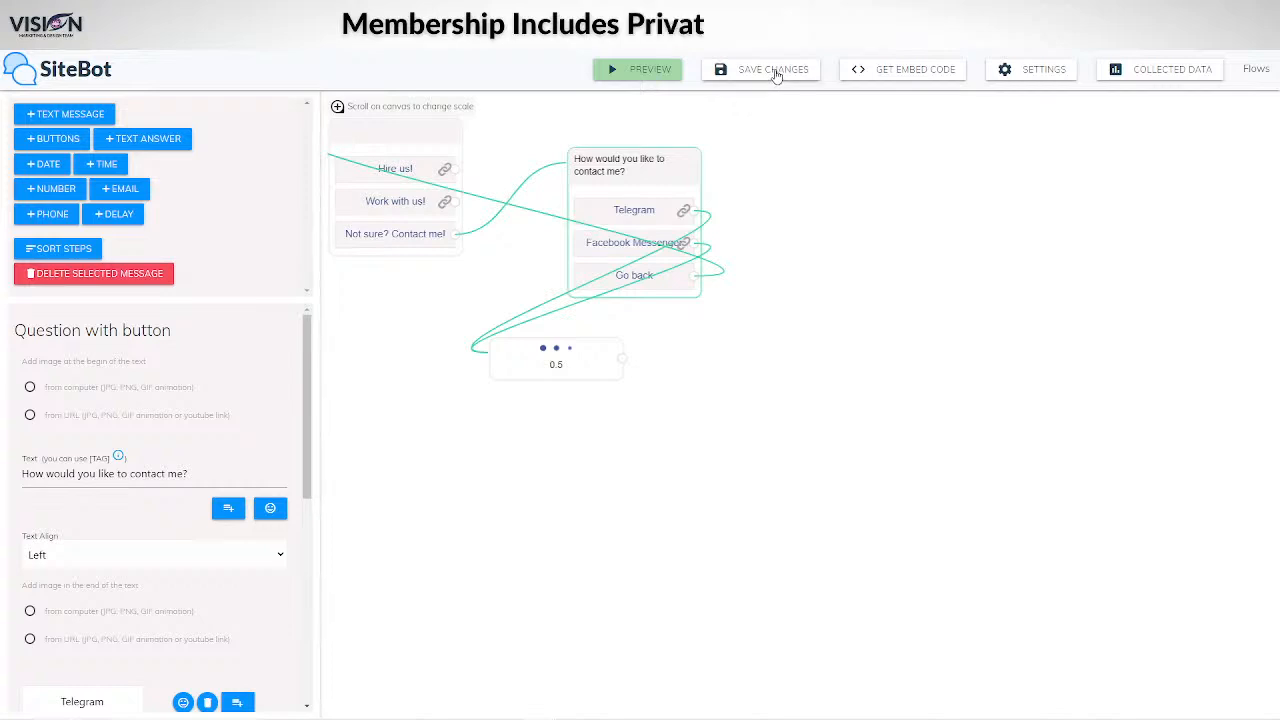
{"action": "left_click", "coordinate": [773, 69]}
{"action": "left_click", "coordinate": [1042, 414]}
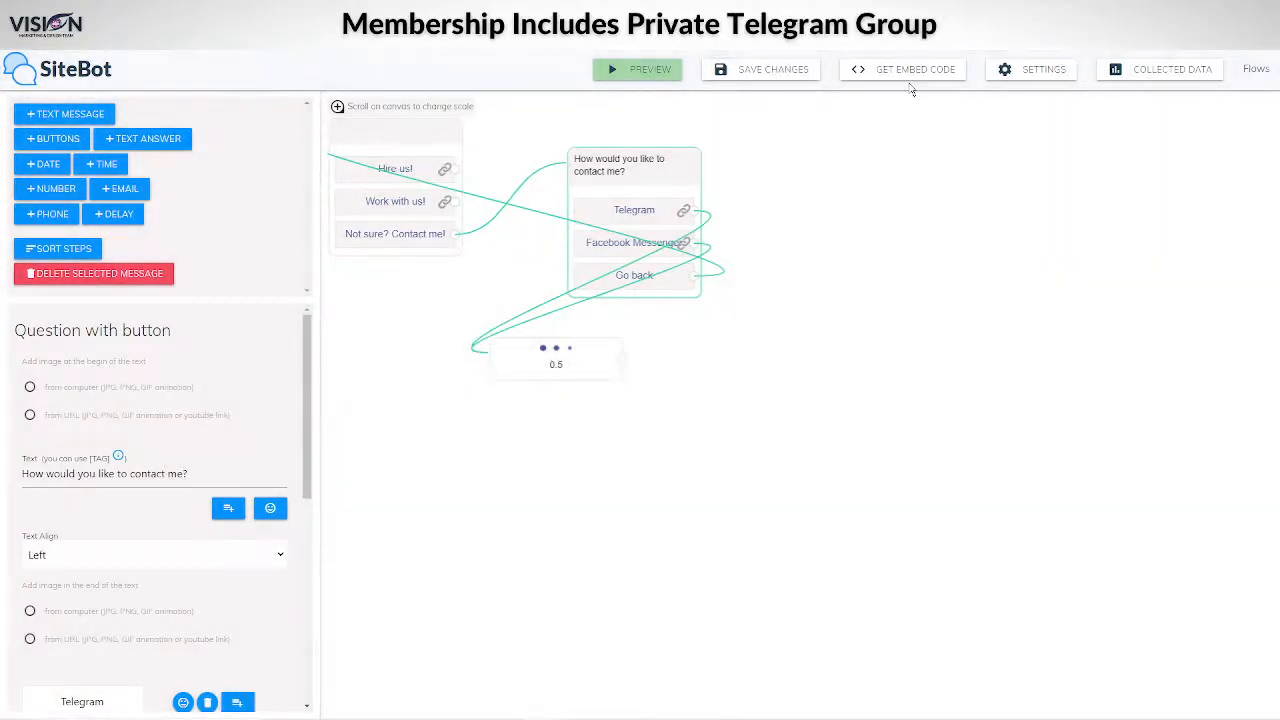
Open the "Vision Marketing and Design" flow and spread out its greeting, delay and contact-method blocks on the canvas.
{"action": "left_click", "coordinate": [1256, 69]}
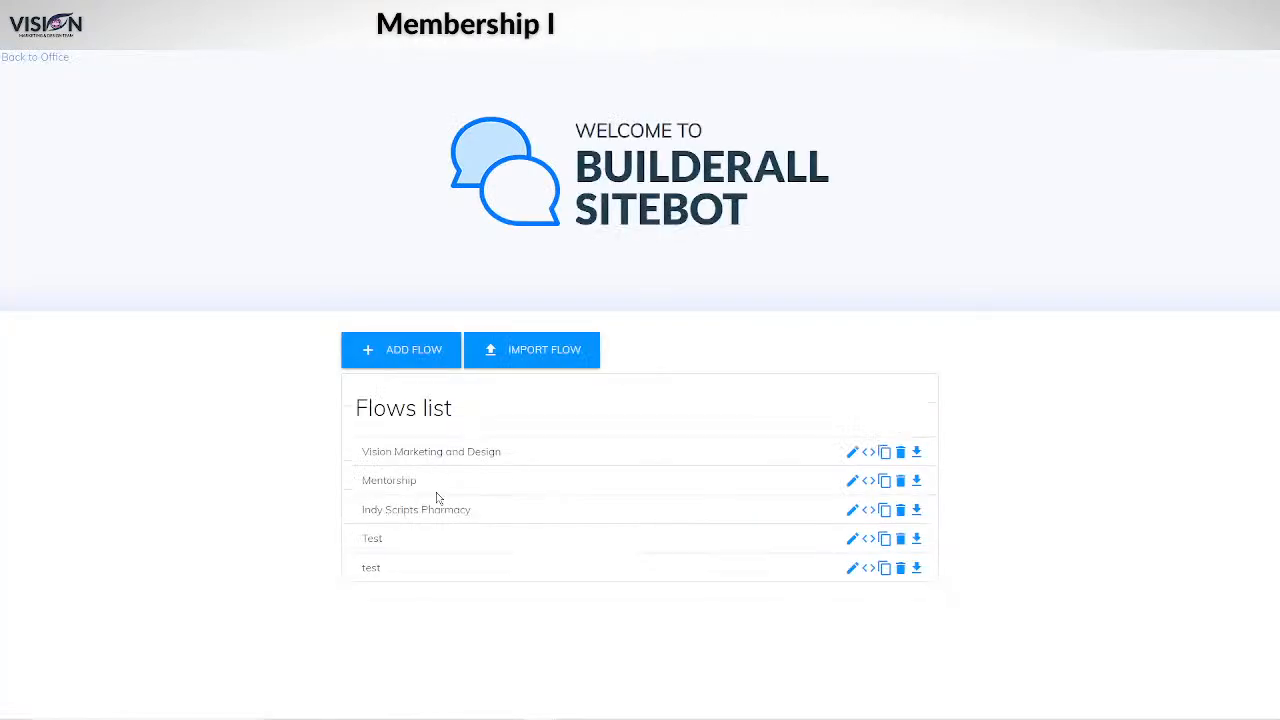
{"action": "left_click", "coordinate": [421, 453]}
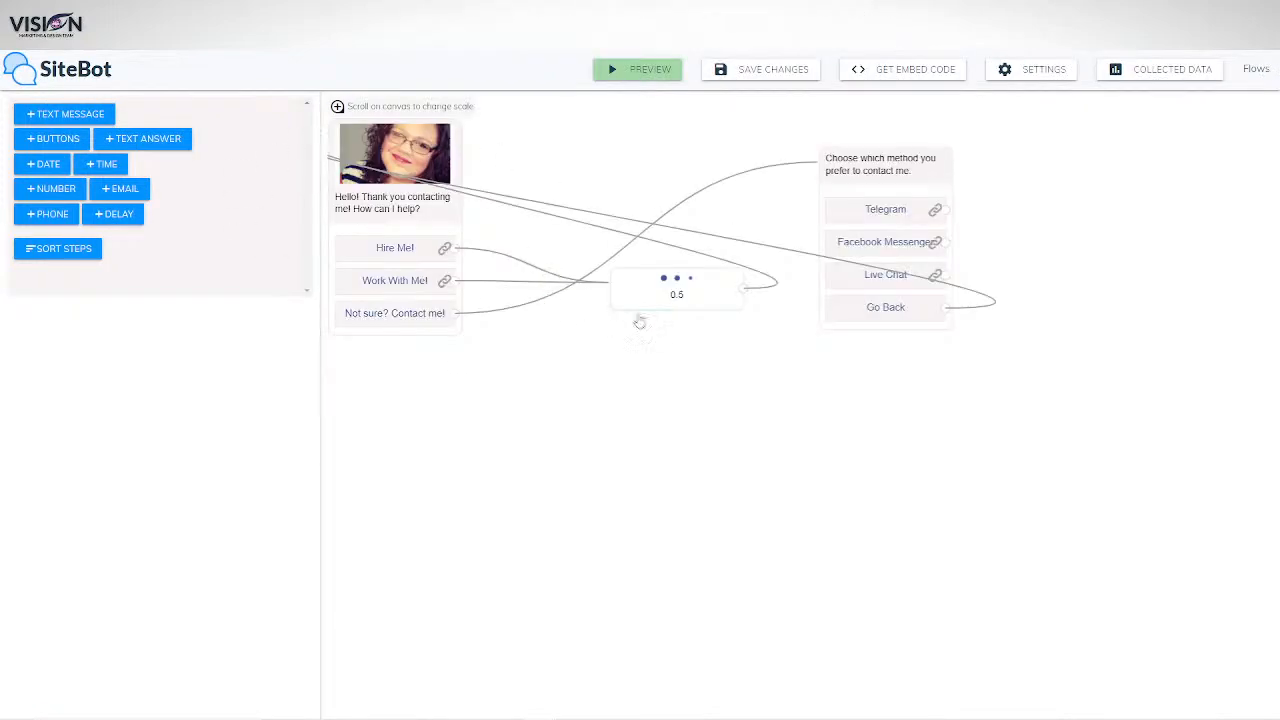
{"action": "left_click_drag", "start_coordinate": [640, 322], "coordinate": [680, 517]}
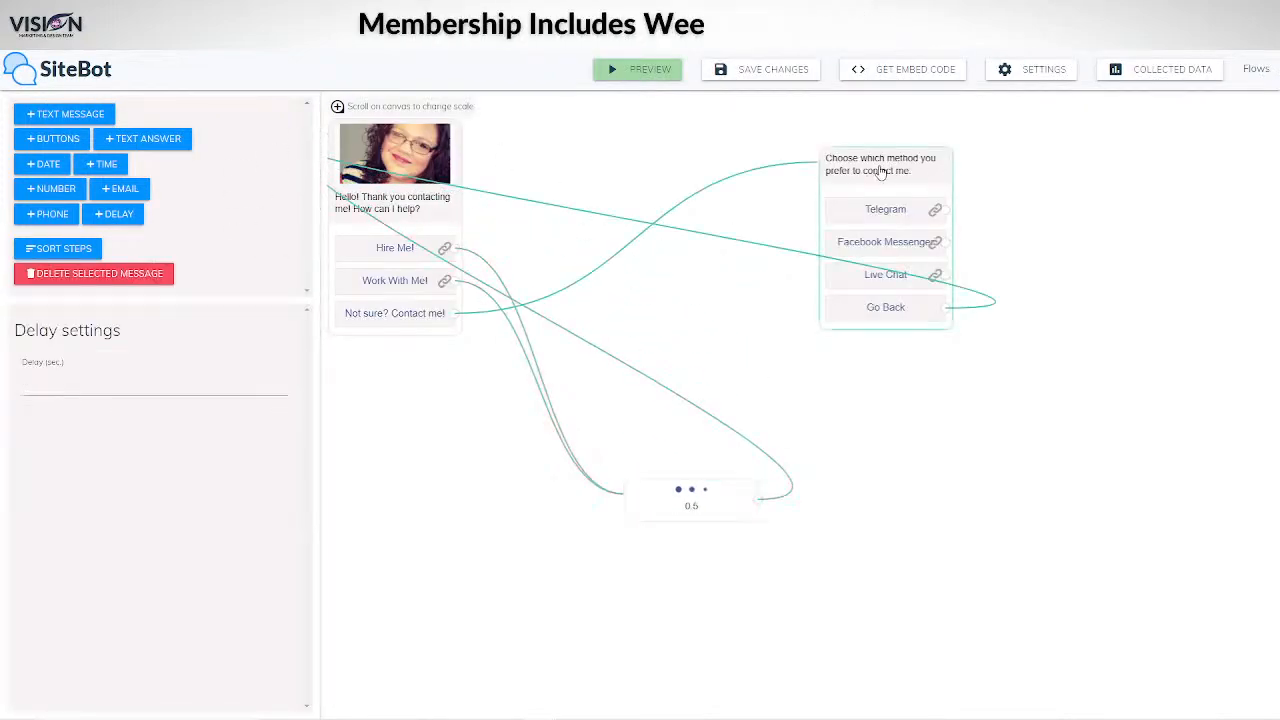
{"action": "left_click_drag", "start_coordinate": [880, 172], "coordinate": [967, 196]}
{"action": "left_click_drag", "start_coordinate": [402, 138], "coordinate": [448, 166]}
{"action": "left_click_drag", "start_coordinate": [686, 497], "coordinate": [748, 338]}
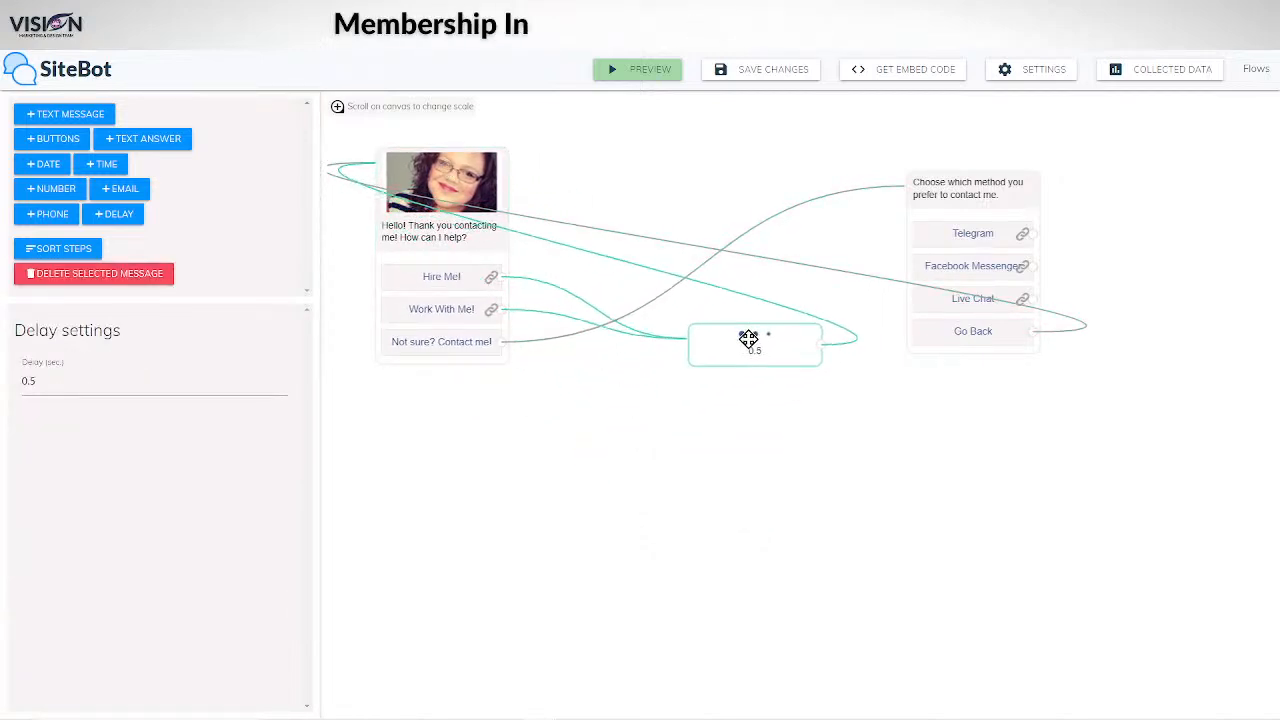
{"action": "left_click_drag", "start_coordinate": [471, 165], "coordinate": [528, 168]}
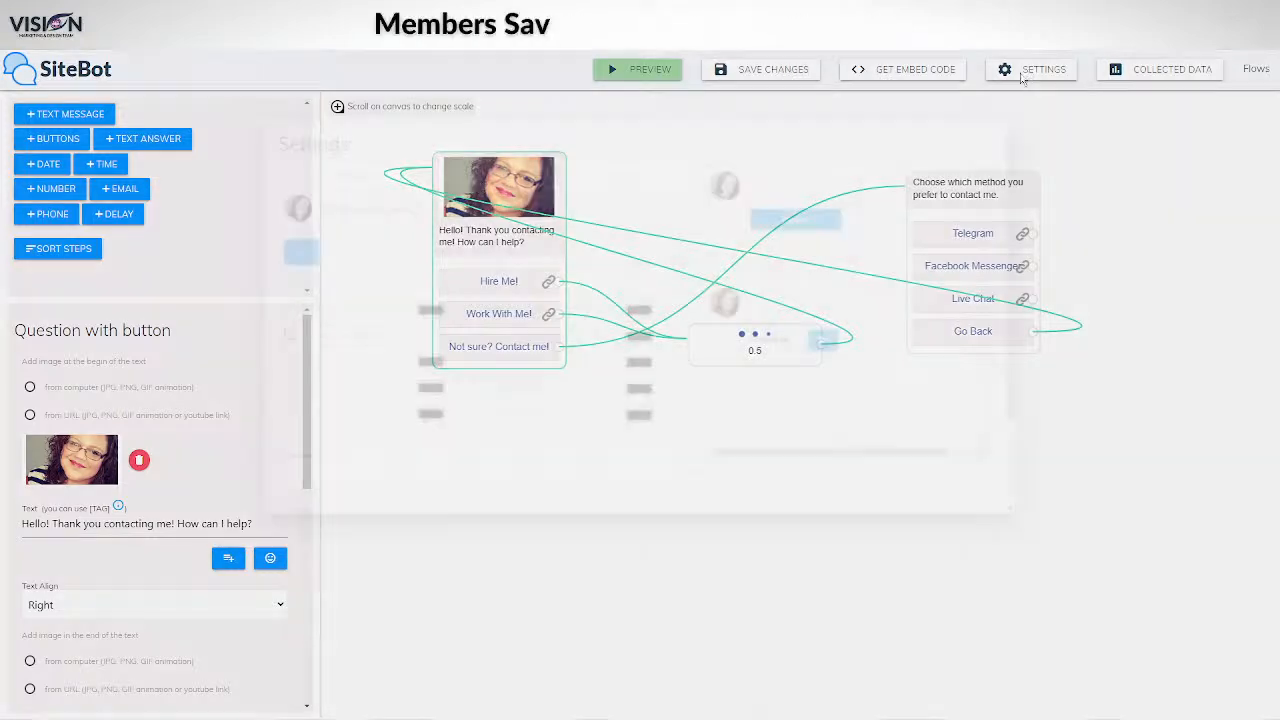
Review the flow's avatar, color and font settings, and close the settings without changes.
{"action": "left_click", "coordinate": [1033, 69]}
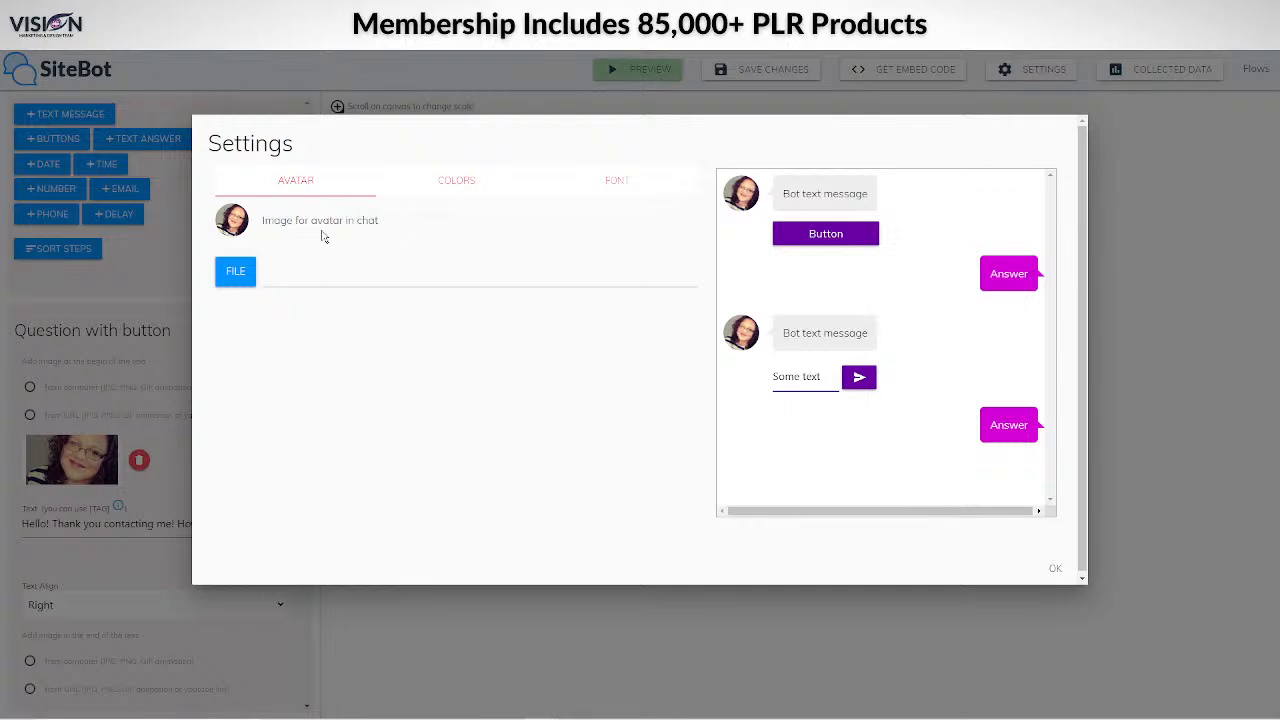
{"action": "left_click", "coordinate": [450, 180]}
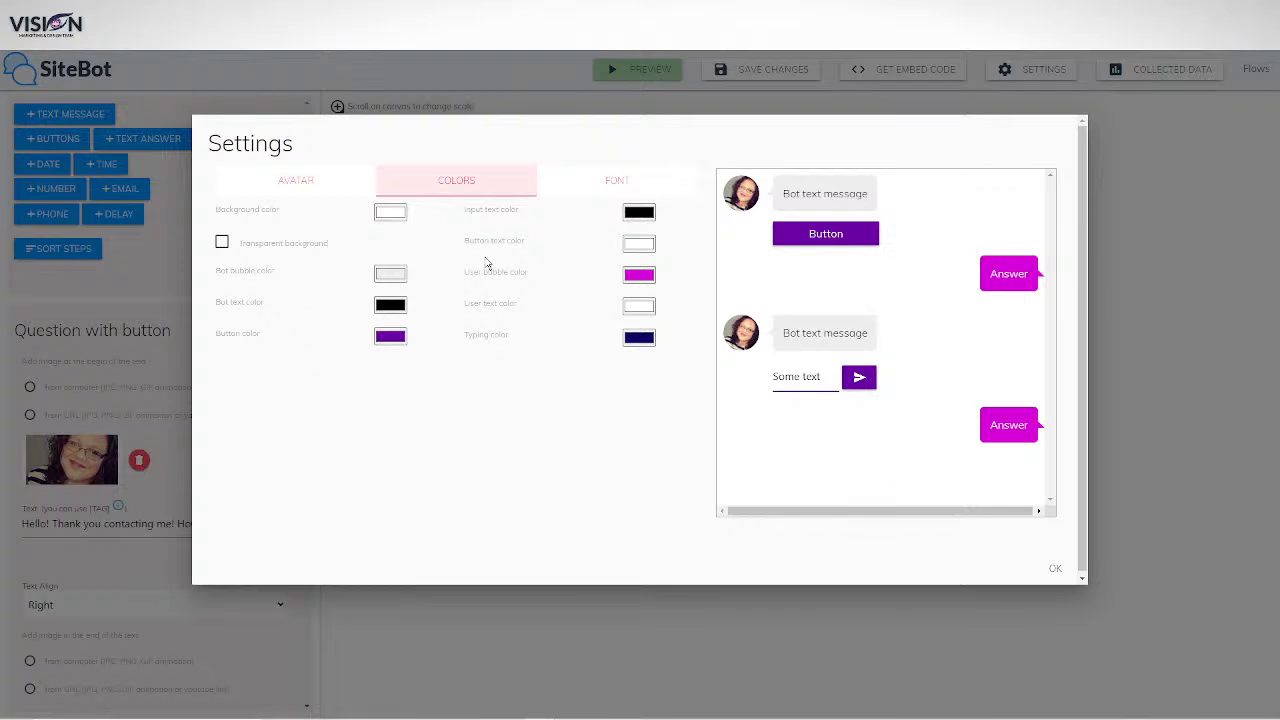
{"action": "left_click", "coordinate": [617, 184]}
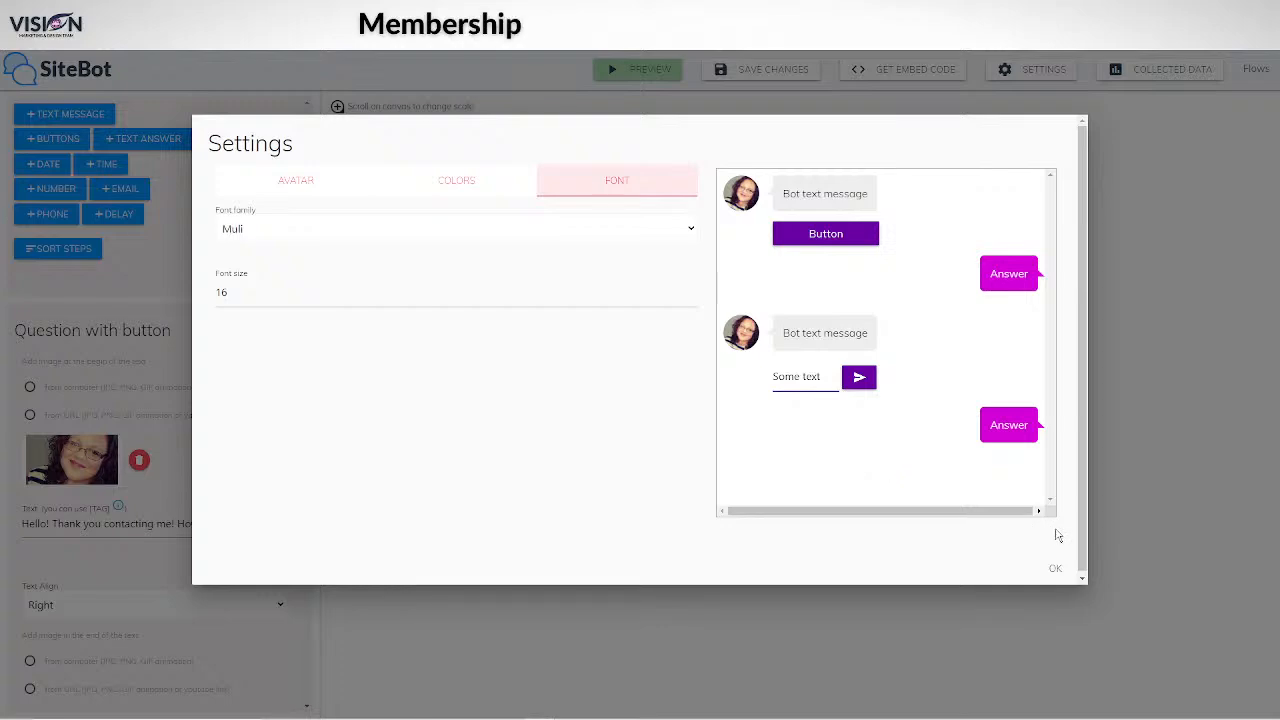
{"action": "left_click", "coordinate": [1063, 569]}
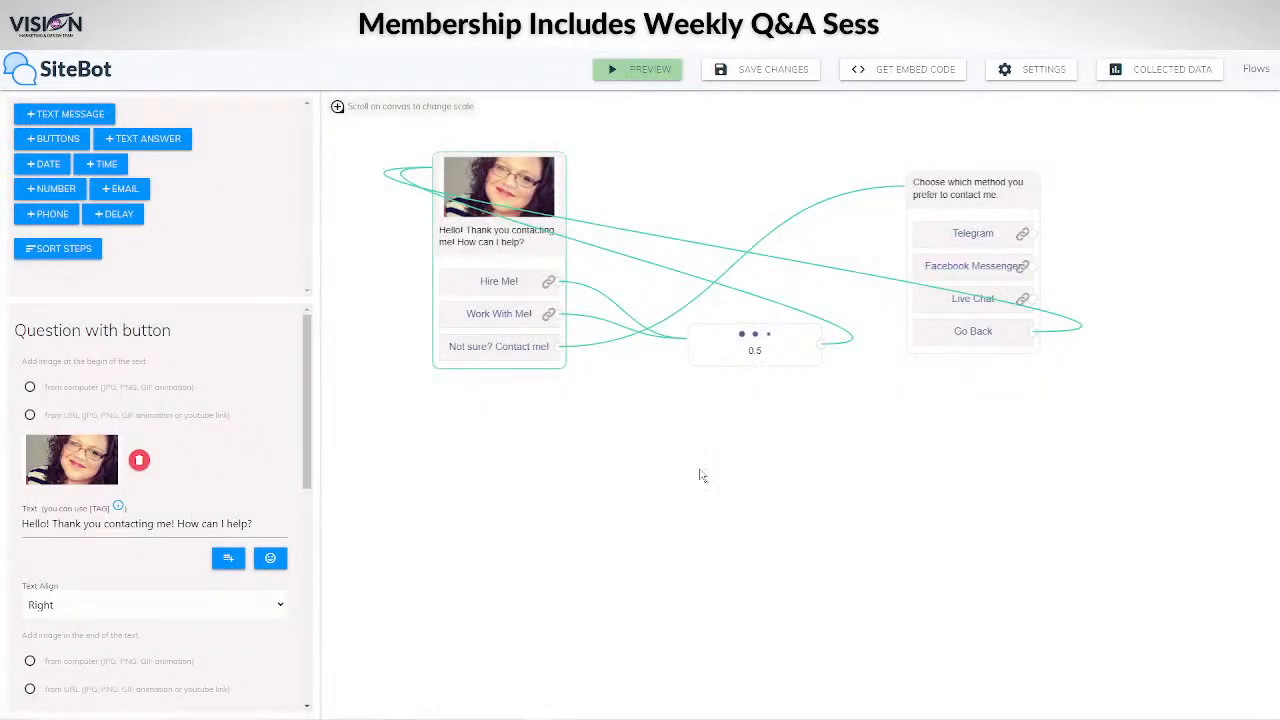
Show the flow's embed code and highlight the iframe code and the note on minimum iframe size.
{"action": "left_click", "coordinate": [908, 69]}
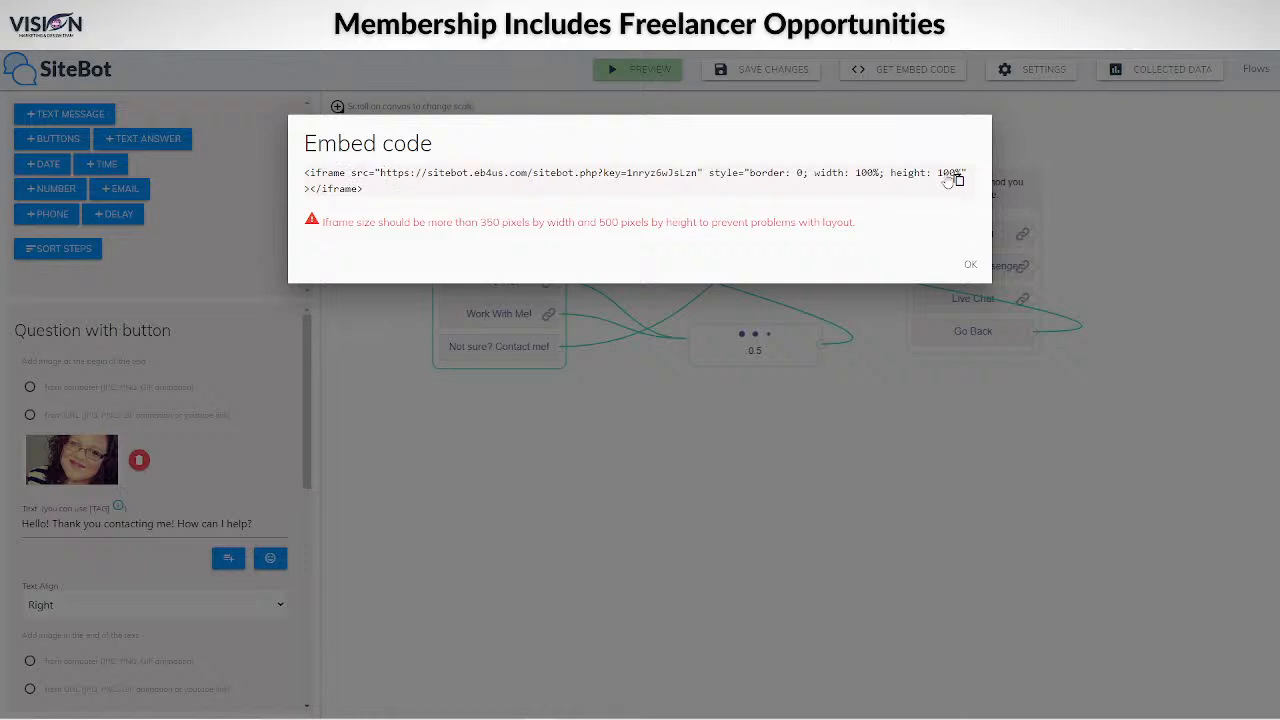
{"action": "triple_click", "coordinate": [870, 176]}
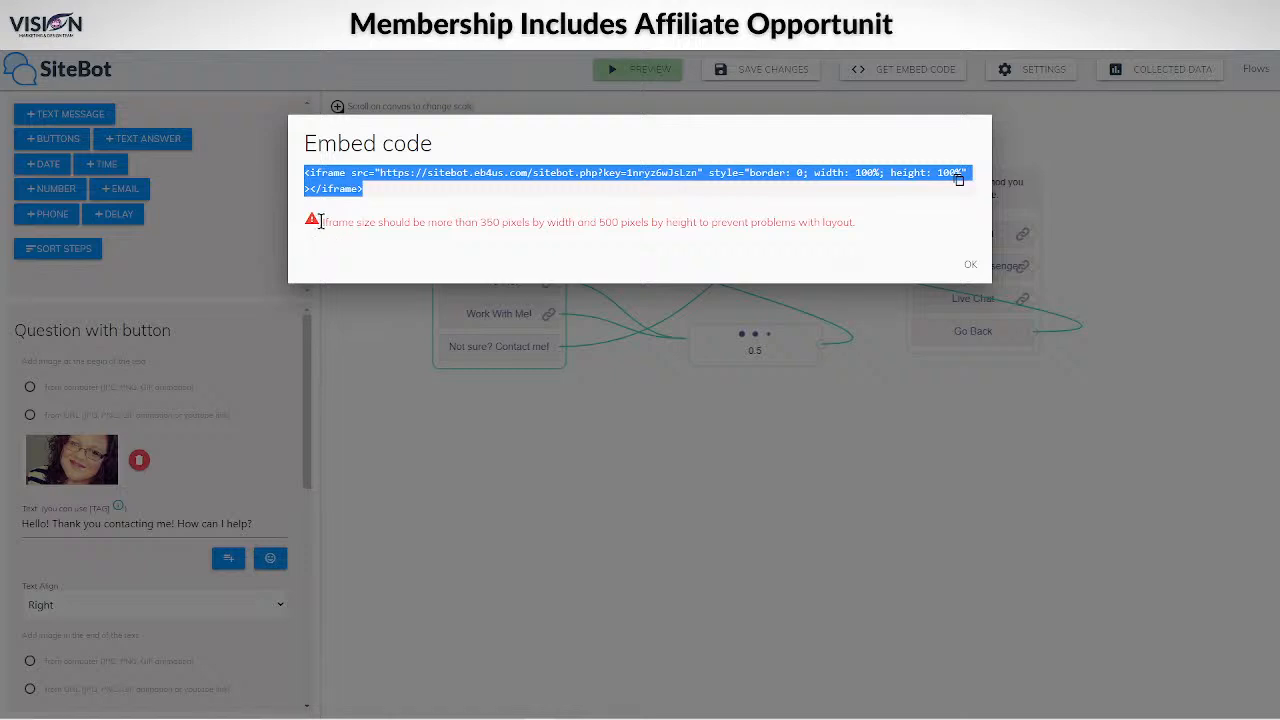
{"action": "left_click_drag", "start_coordinate": [320, 222], "coordinate": [390, 224]}
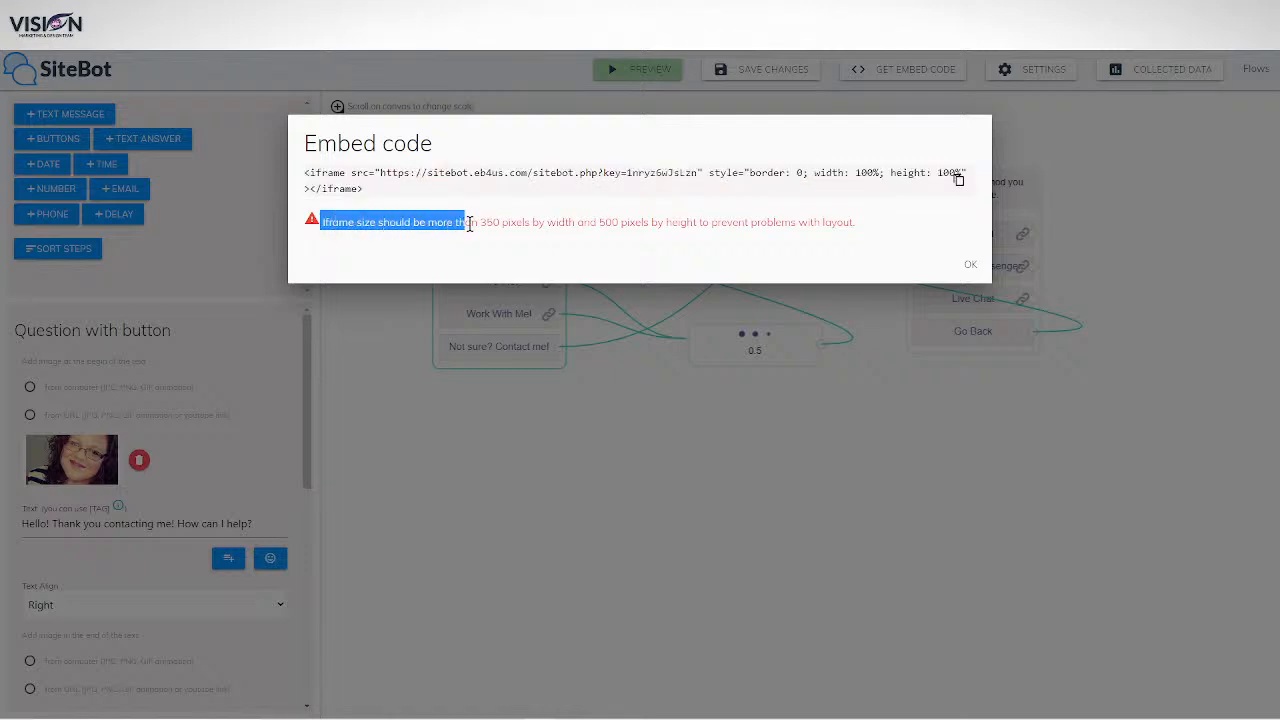
{"action": "left_click_drag", "start_coordinate": [469, 224], "coordinate": [857, 222]}
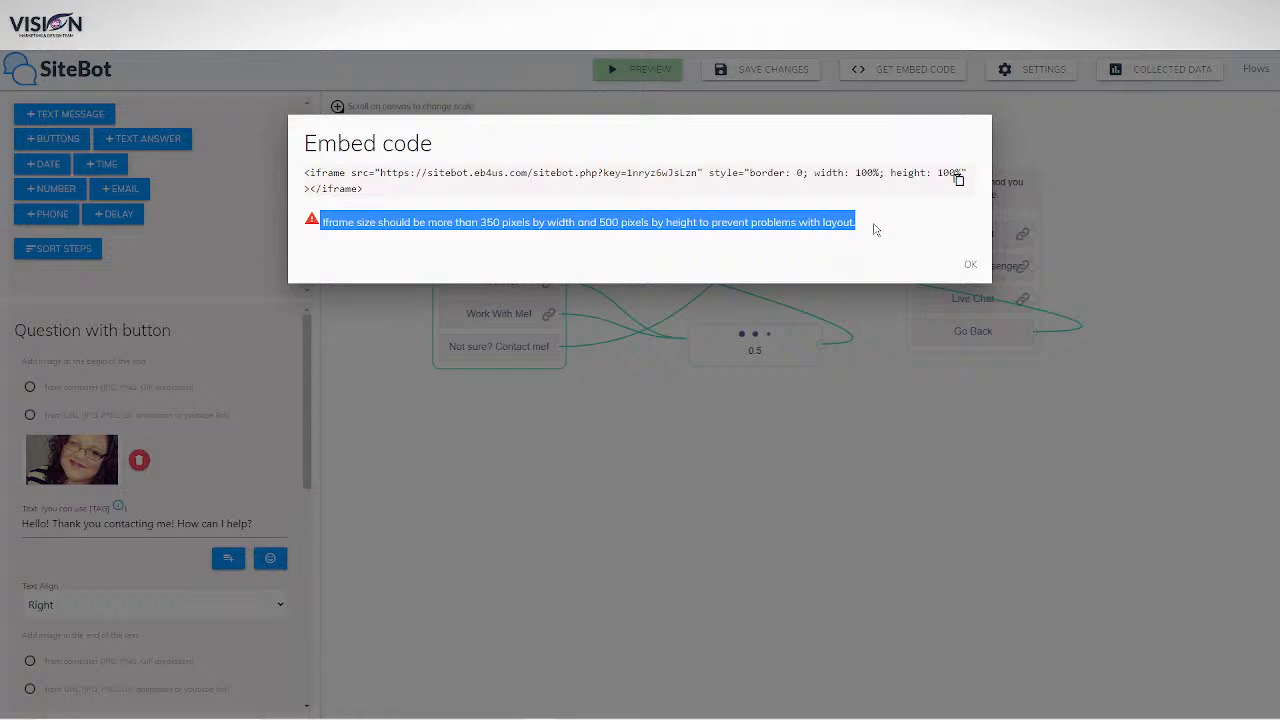
Select the chatbot's URL within the iframe embed code and open it in its own tab to view the flow full-page.
{"action": "left_click", "coordinate": [379, 174]}
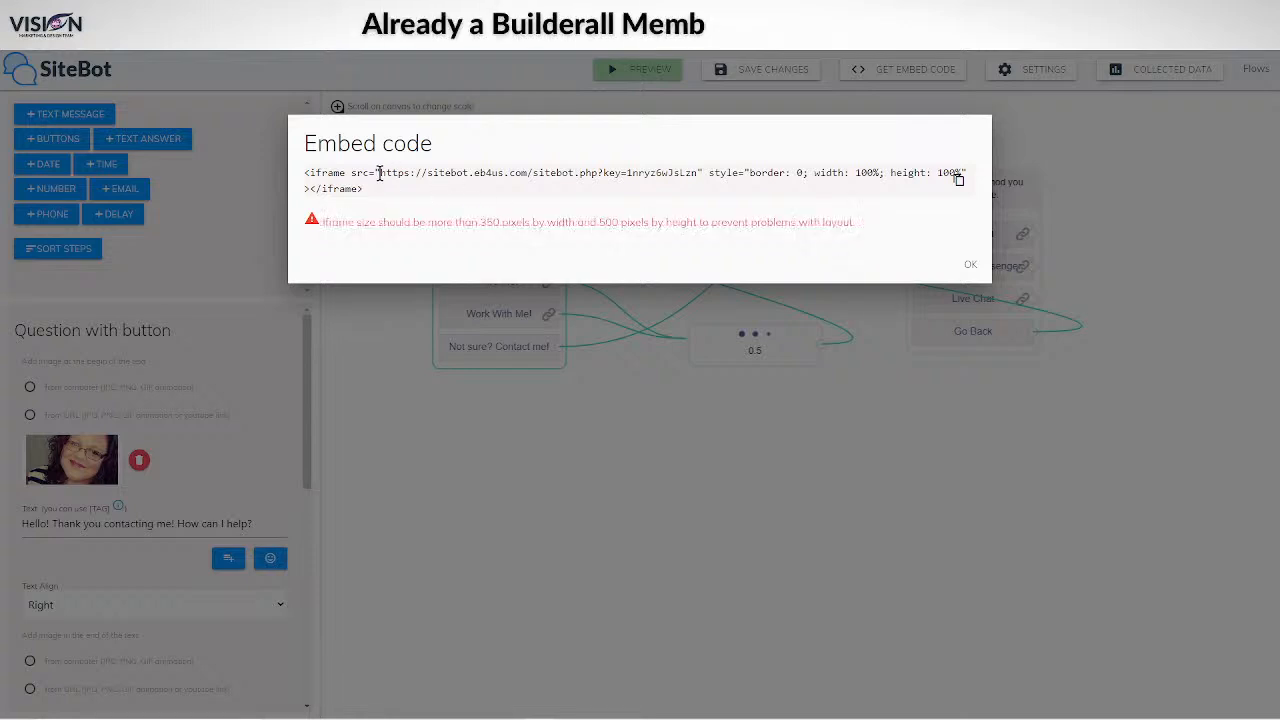
{"action": "left_click_drag", "start_coordinate": [380, 174], "coordinate": [695, 175]}
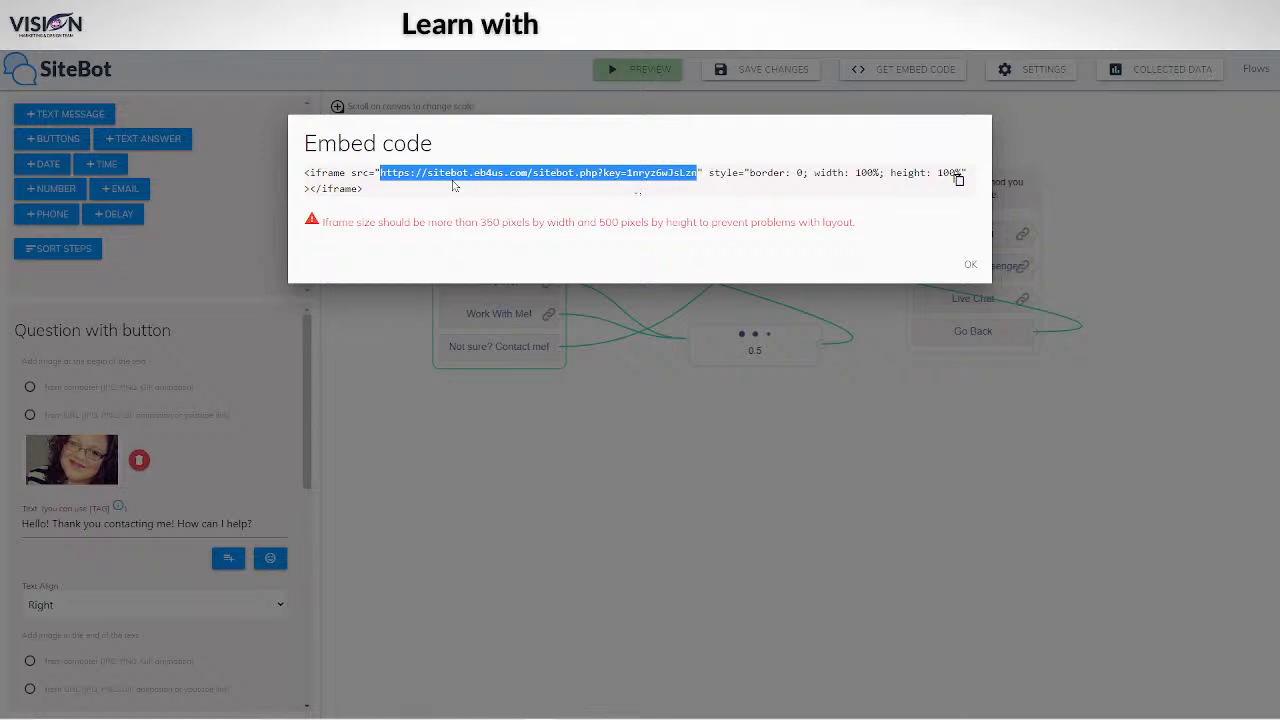
{"action": "right_click", "coordinate": [586, 176]}
{"action": "left_click", "coordinate": [610, 218]}
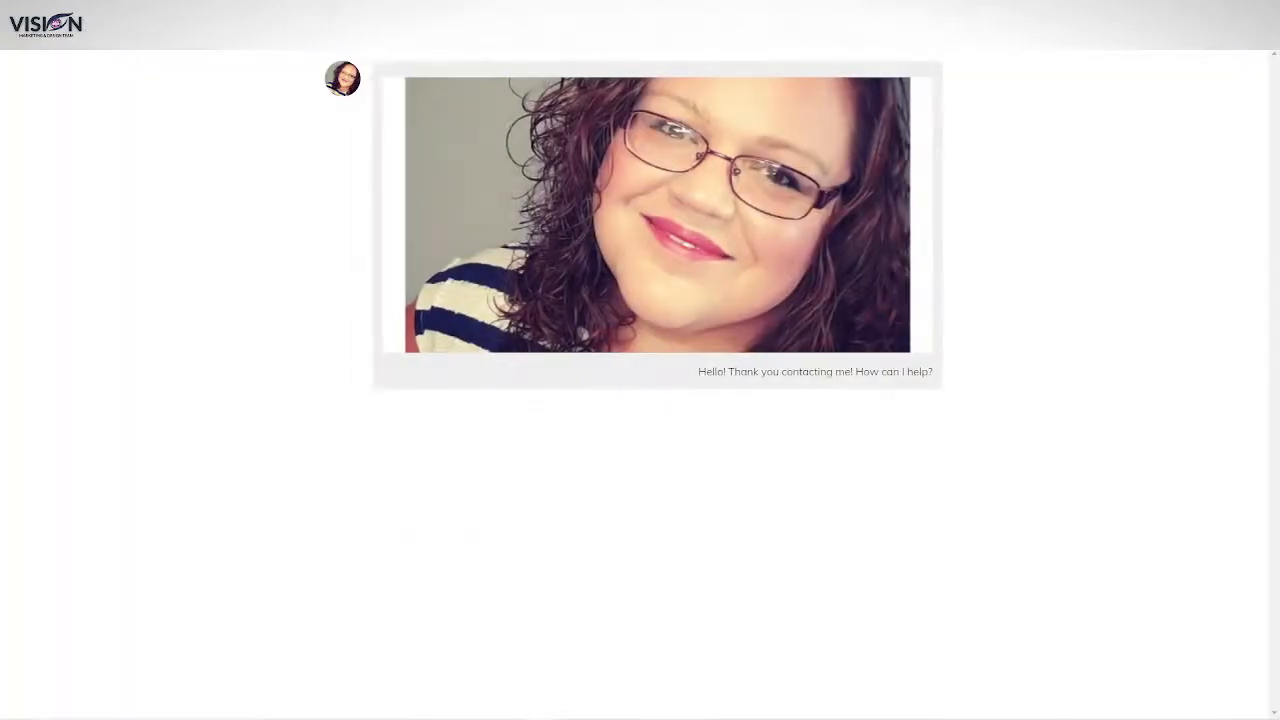
{"action": "left_click", "coordinate": [463, 483]}
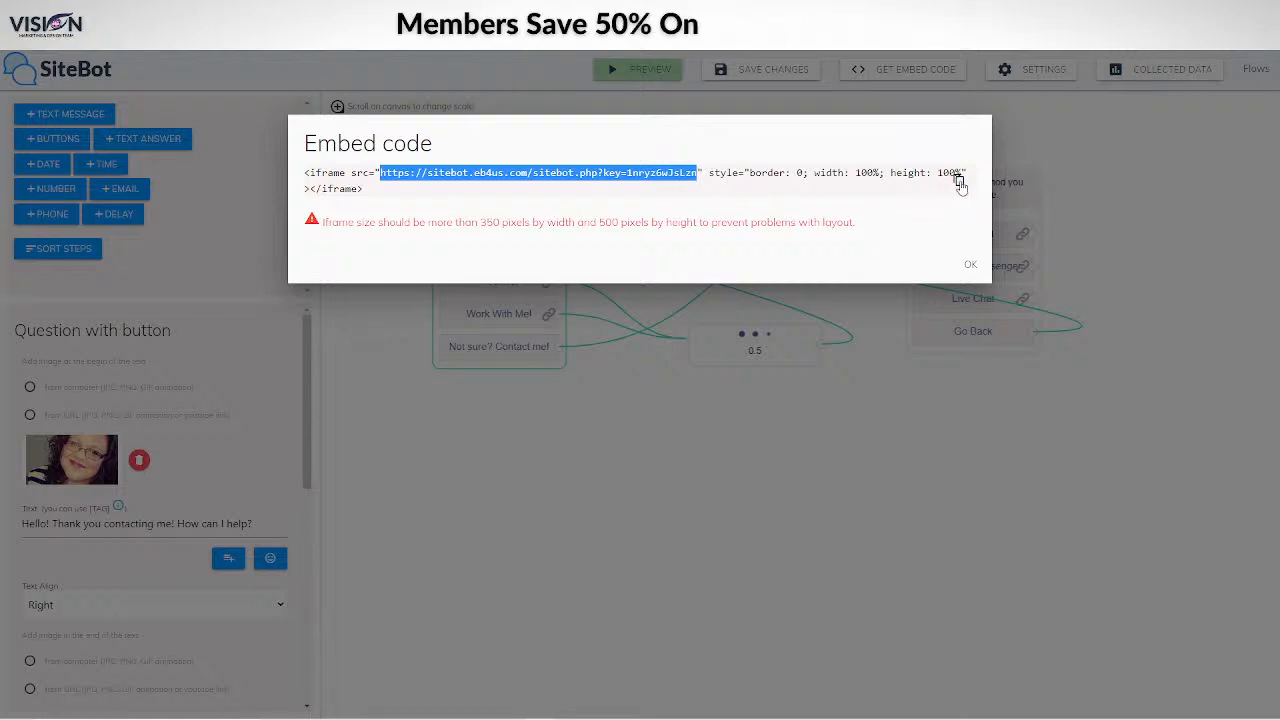
Copy the full iframe embed code, return to the Builderall dashboard and open the Cheetah Website Builder.
{"action": "left_click", "coordinate": [958, 181]}
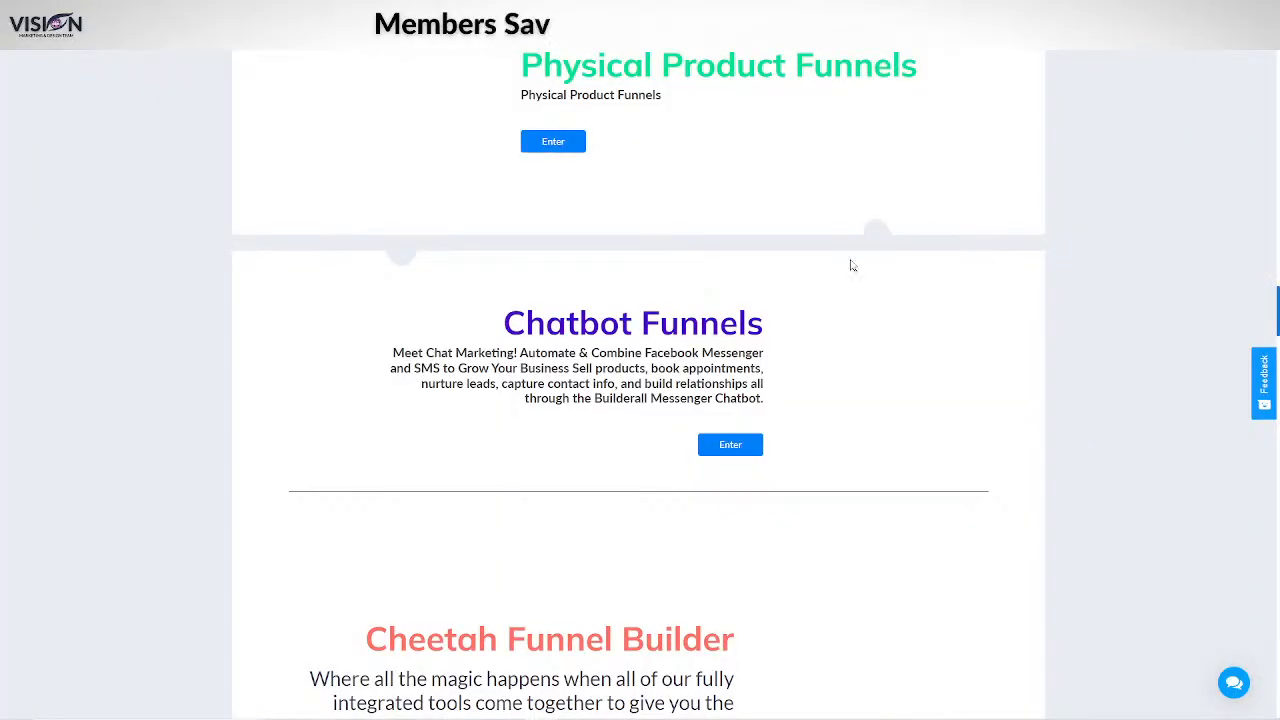
{"action": "scroll", "coordinate": [850, 300], "scroll_direction": "up", "scroll_amount": 5}
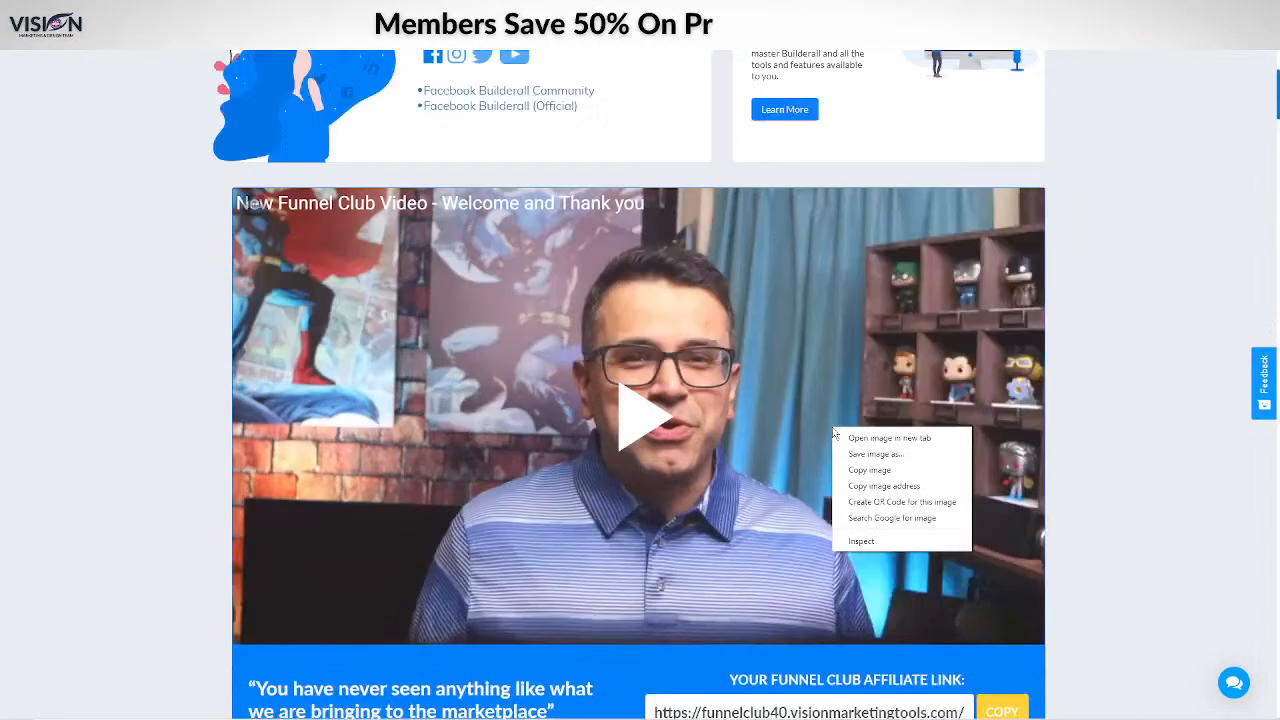
{"action": "scroll", "coordinate": [840, 430], "scroll_direction": "up", "scroll_amount": 3}
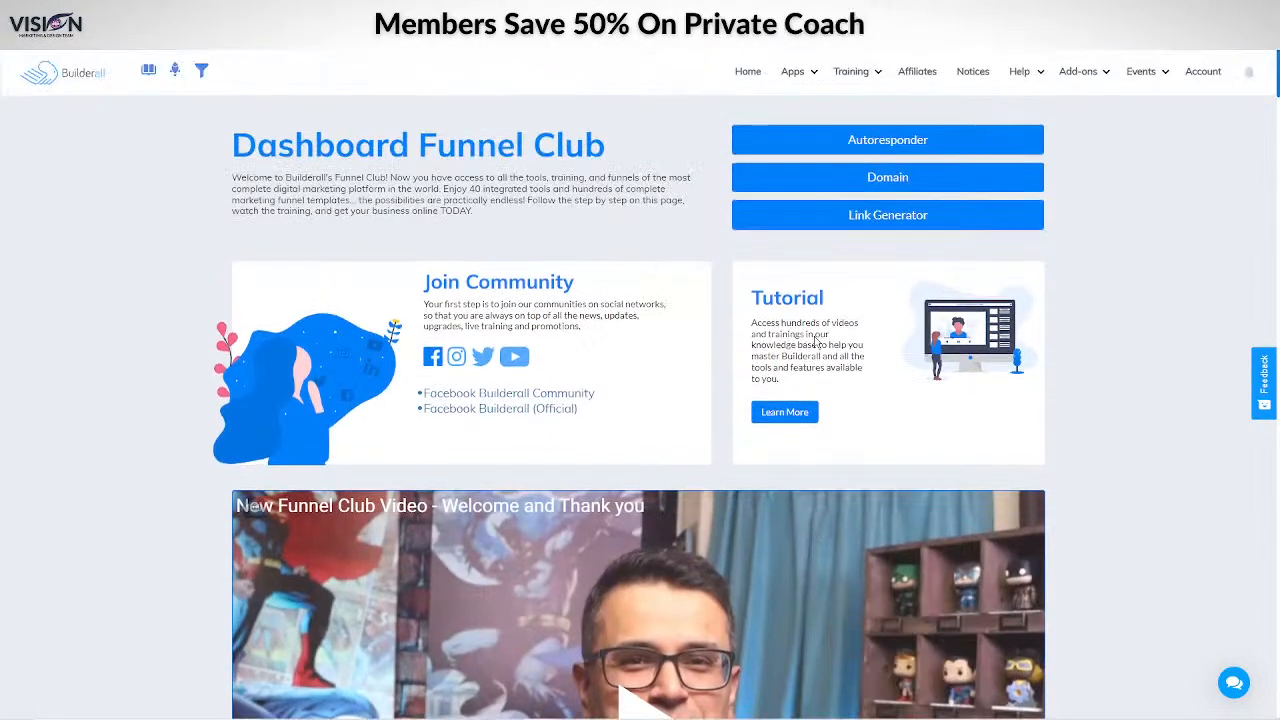
{"action": "left_click", "coordinate": [792, 71]}
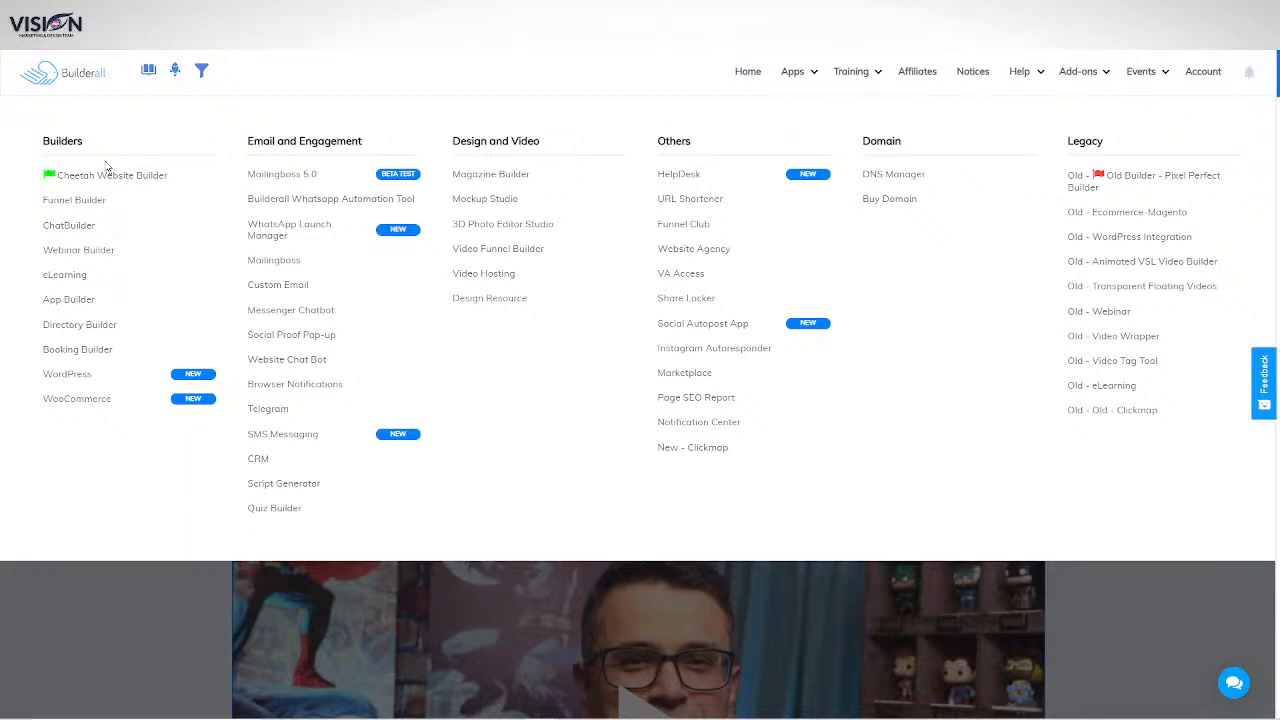
{"action": "left_click", "coordinate": [96, 176]}
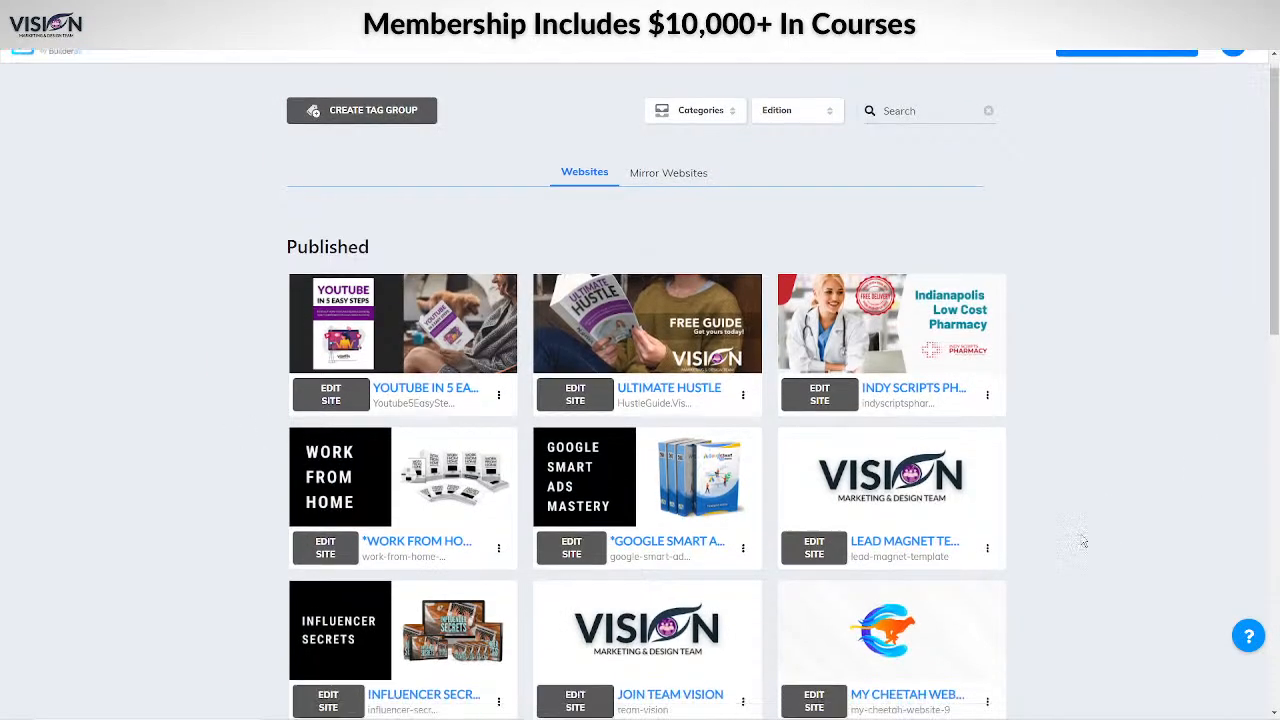
Show the first page of published websites and open the owner's personal-name site for editing.
{"action": "scroll", "coordinate": [1080, 537], "scroll_direction": "down", "scroll_amount": 4}
{"action": "scroll", "coordinate": [525, 504], "scroll_direction": "up", "scroll_amount": 1}
{"action": "scroll", "coordinate": [730, 557], "scroll_direction": "down", "scroll_amount": 2}
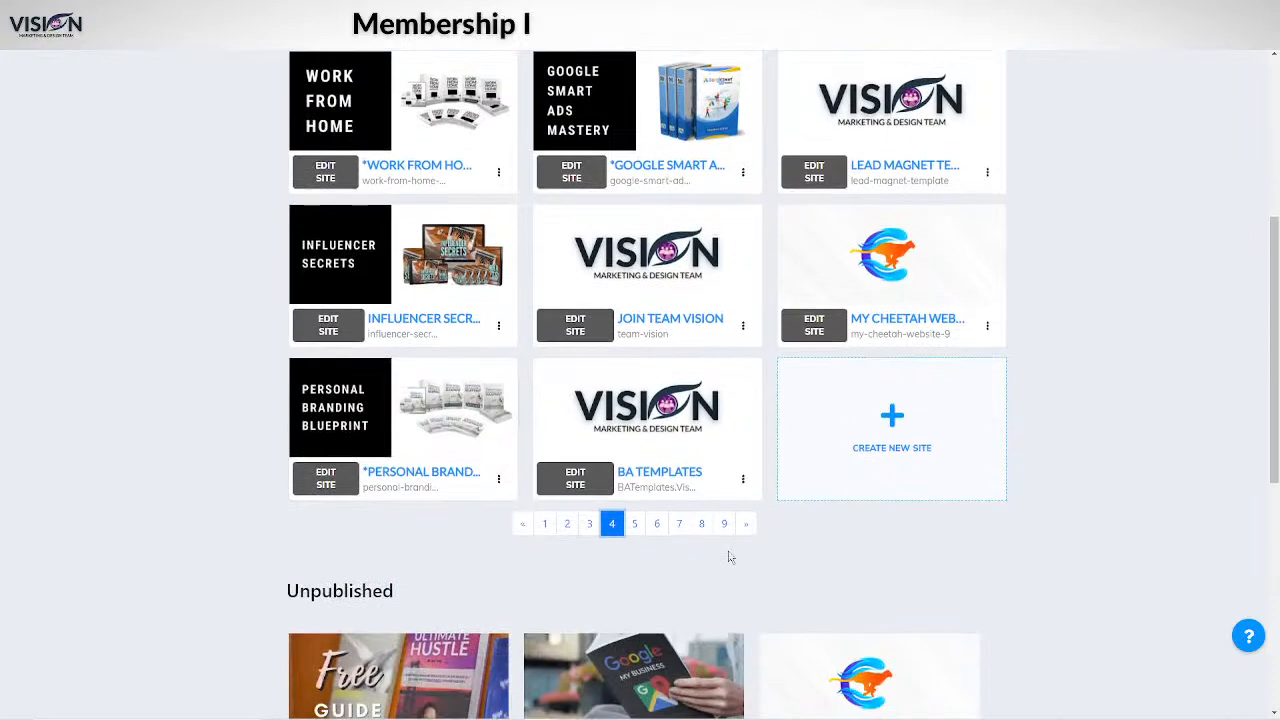
{"action": "left_click", "coordinate": [539, 527]}
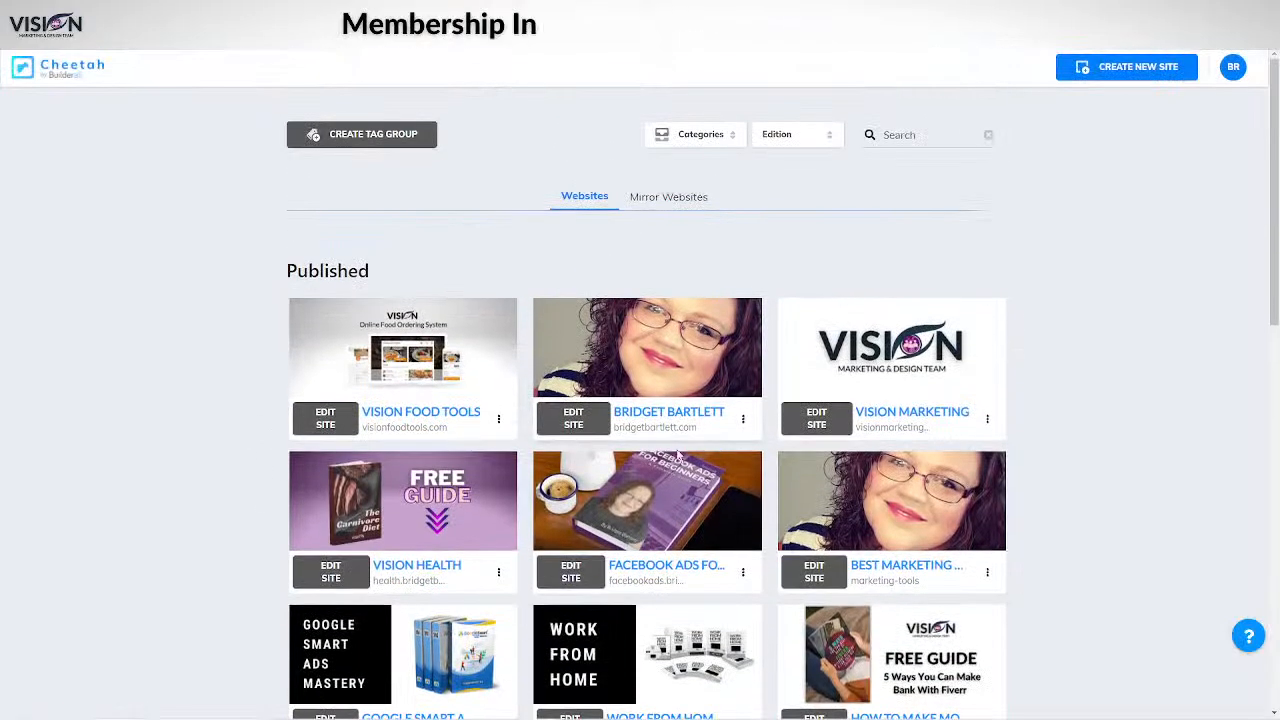
{"action": "left_click", "coordinate": [573, 418]}
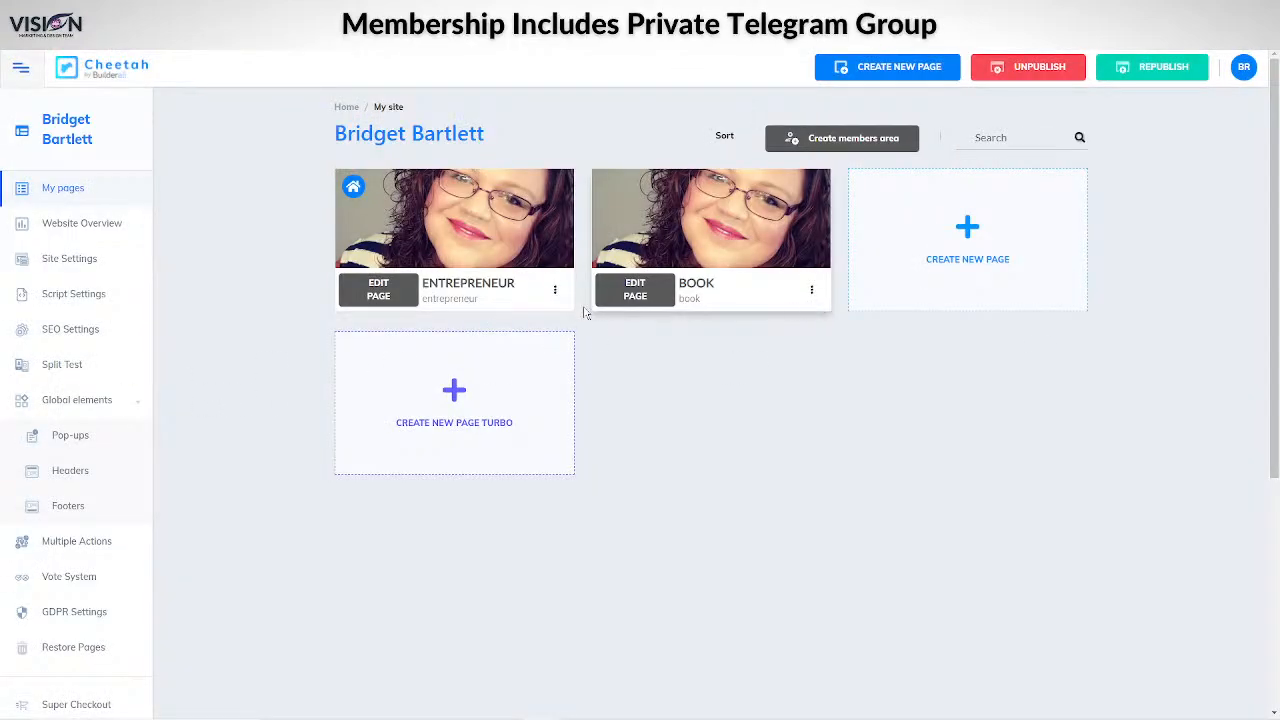
Duplicate the site's "Entrepreneur" page and open the "entrepreneur-copy" page in the editor.
{"action": "left_click", "coordinate": [555, 290]}
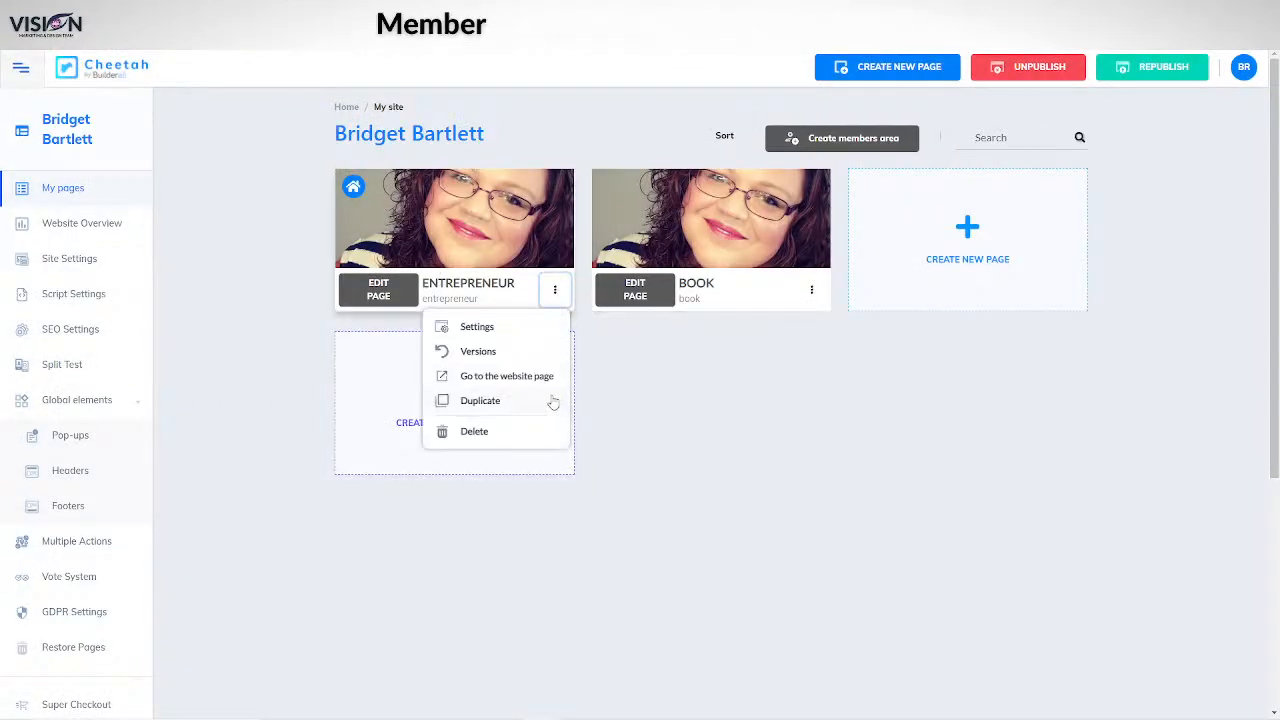
{"action": "left_click", "coordinate": [497, 403]}
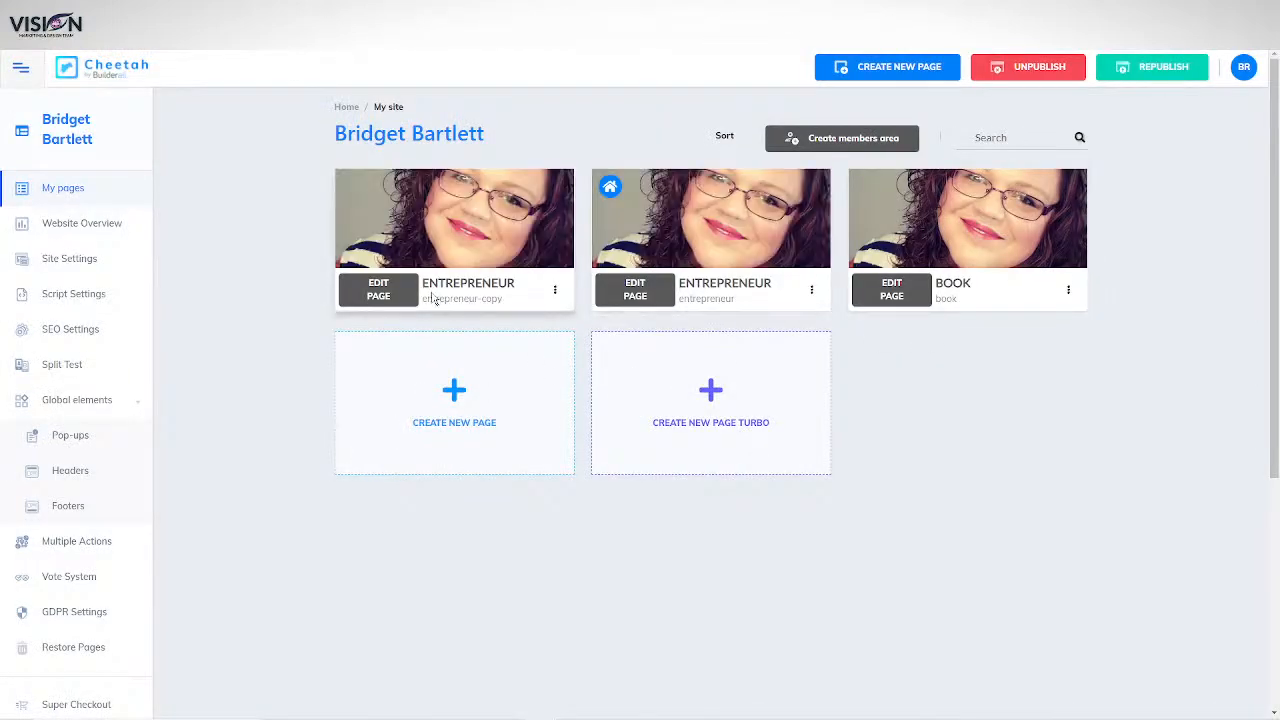
{"action": "left_click", "coordinate": [390, 294]}
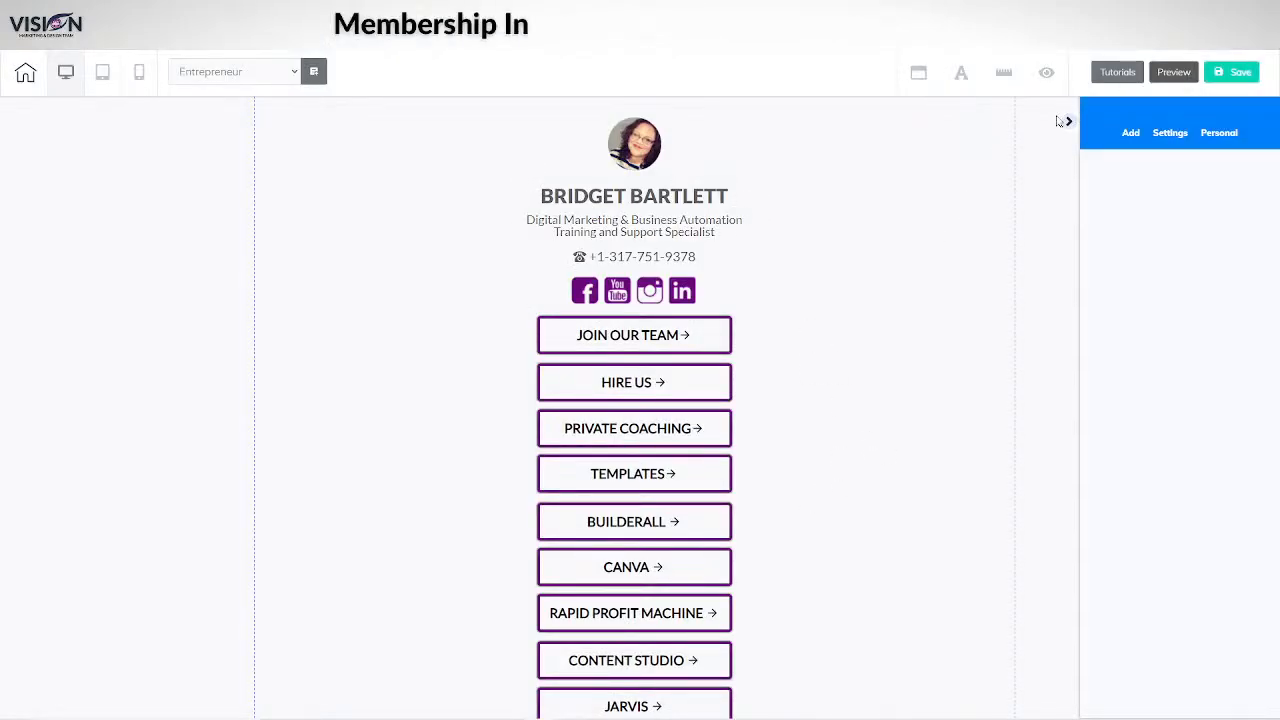
Add an Iframe element to the page, to the right of the social icons and link buttons.
{"action": "left_click", "coordinate": [1129, 135]}
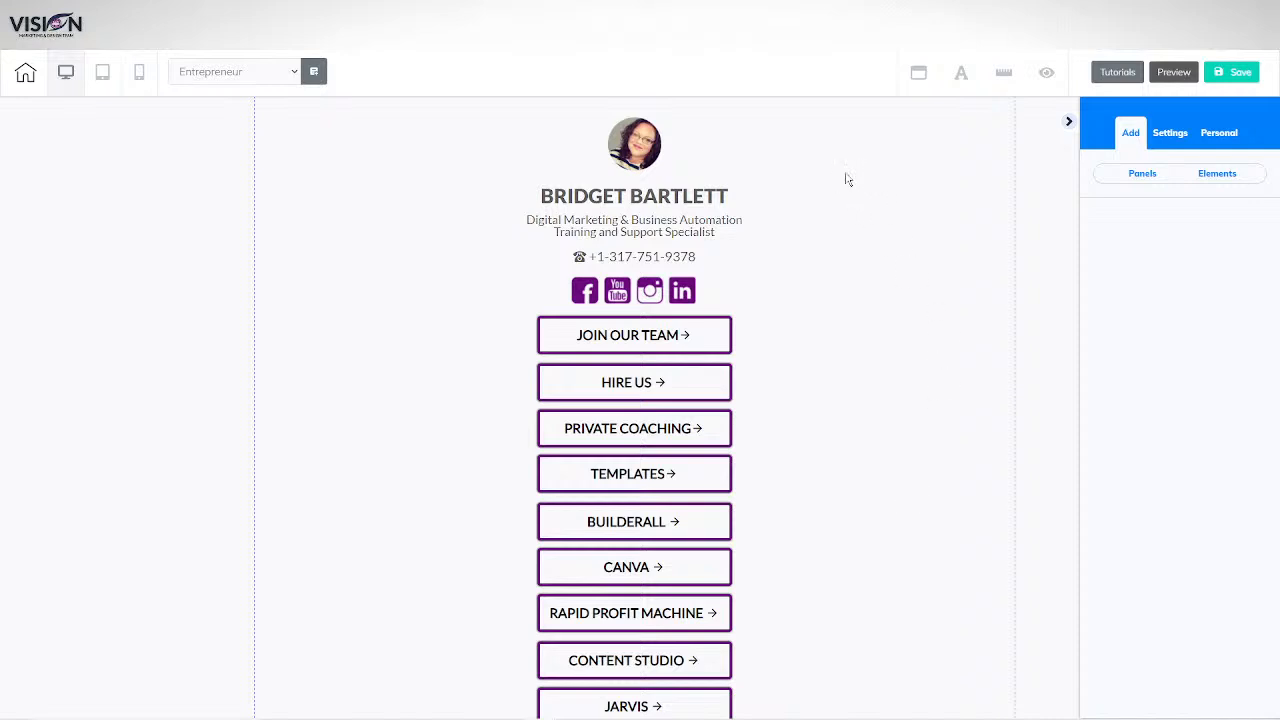
{"action": "left_click", "coordinate": [1210, 174]}
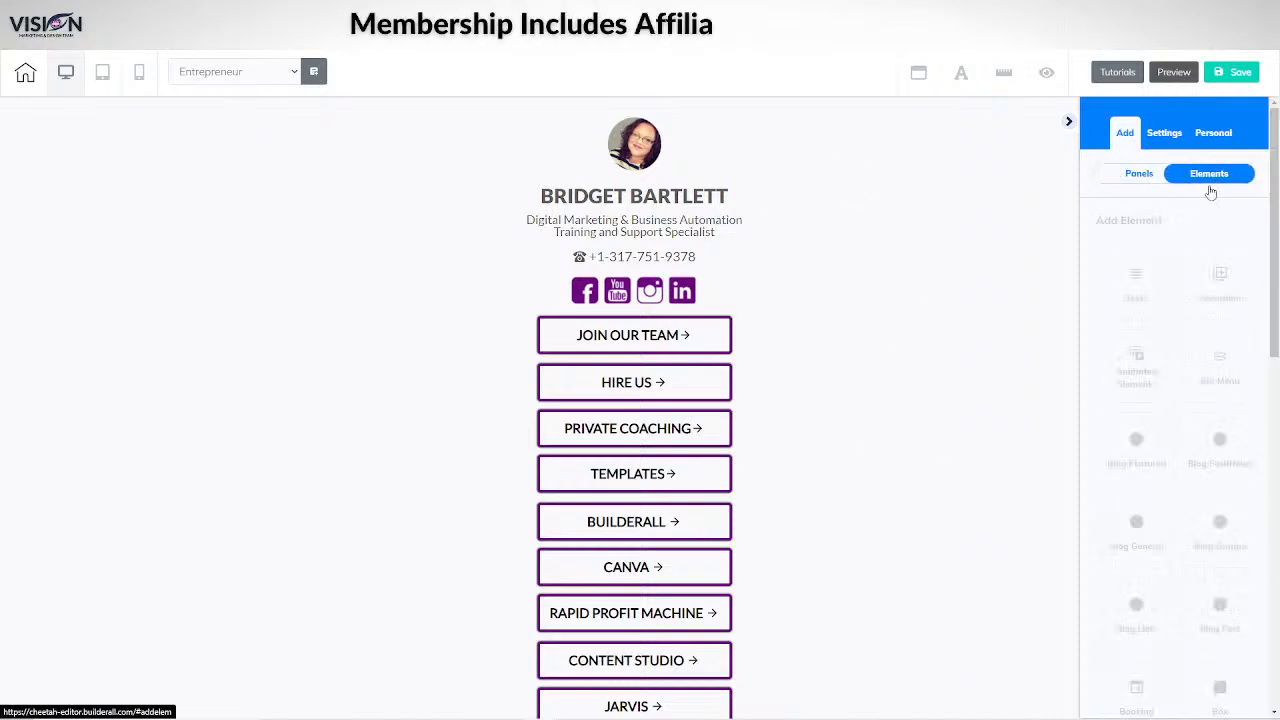
{"action": "scroll", "coordinate": [1135, 535], "scroll_direction": "down", "scroll_amount": 6}
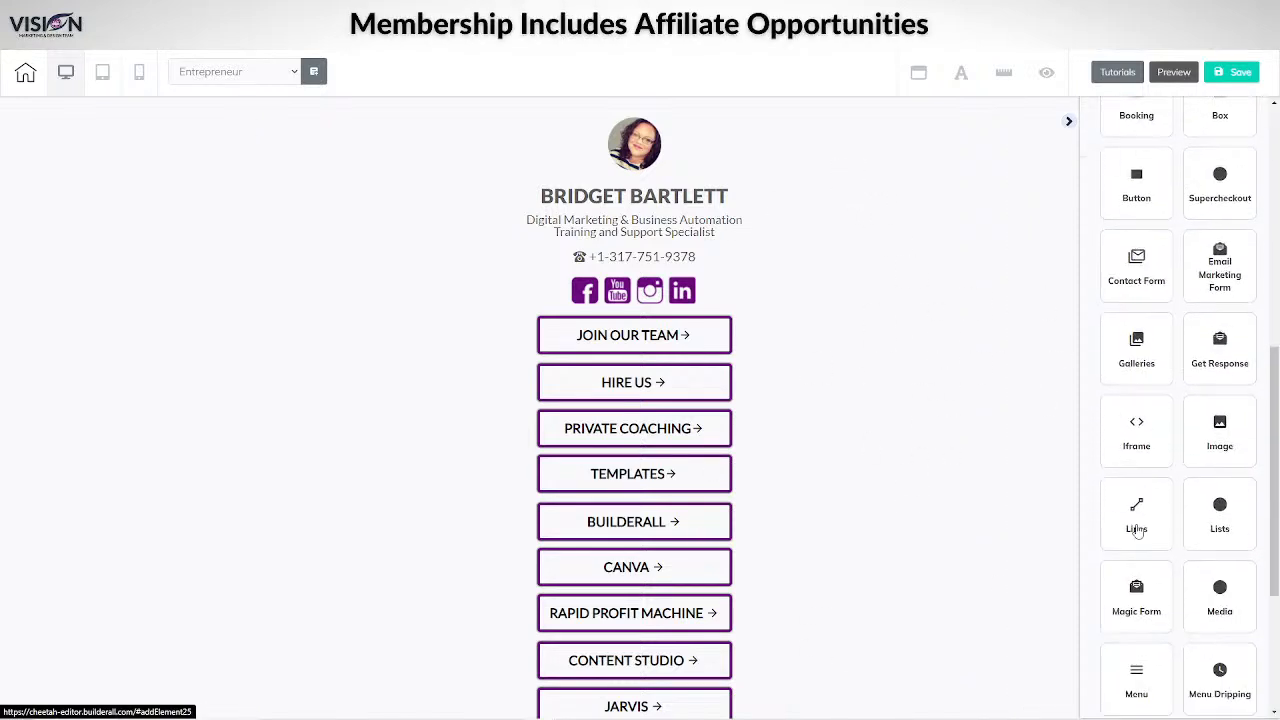
{"action": "left_click", "coordinate": [1136, 365]}
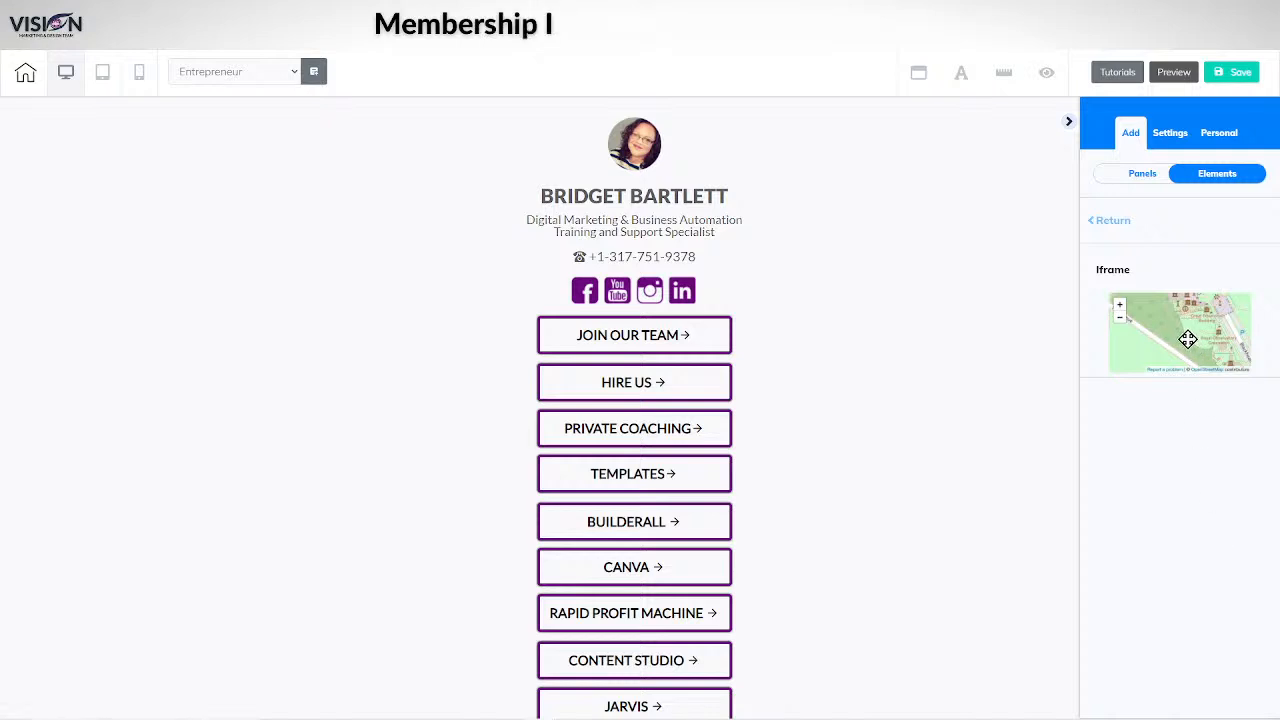
{"action": "left_click_drag", "start_coordinate": [1189, 337], "coordinate": [778, 280]}
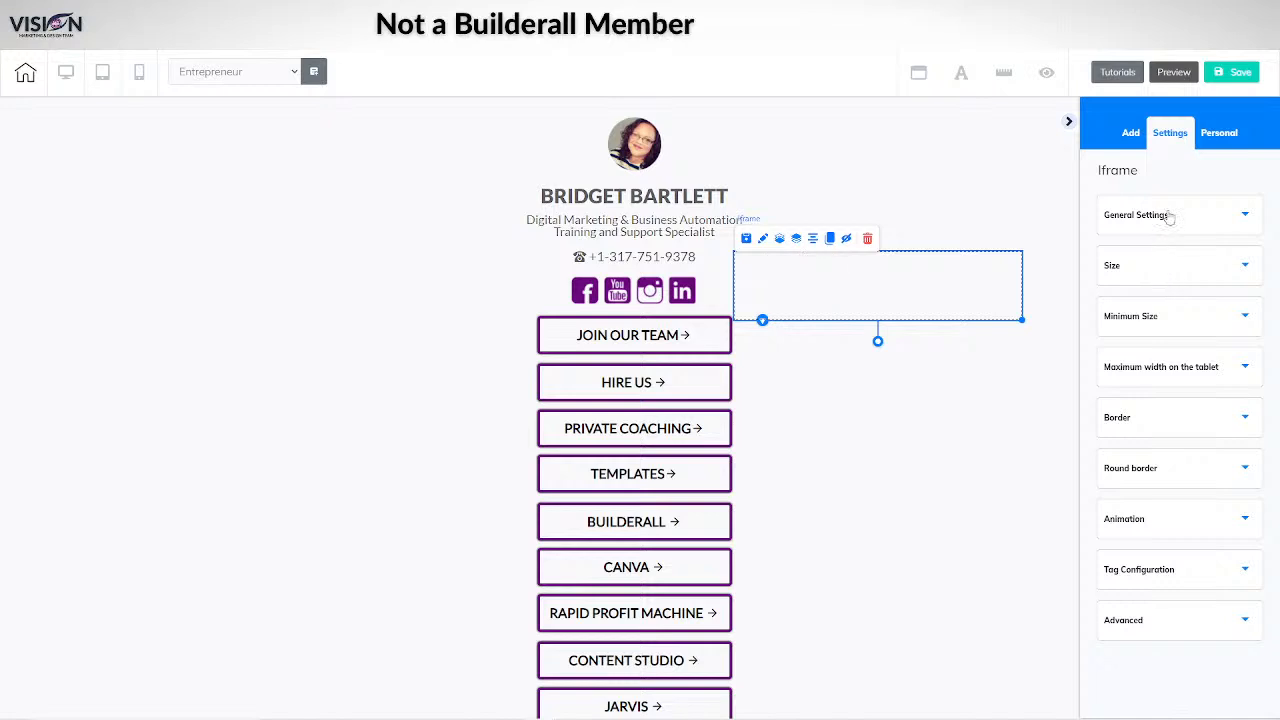
Paste the copied embed code into the iframe's Embed Doc setting, apply it, and enlarge the iframe to fit the greeting and its three buttons.
{"action": "left_click", "coordinate": [1092, 215]}
{"action": "left_click", "coordinate": [1107, 400]}
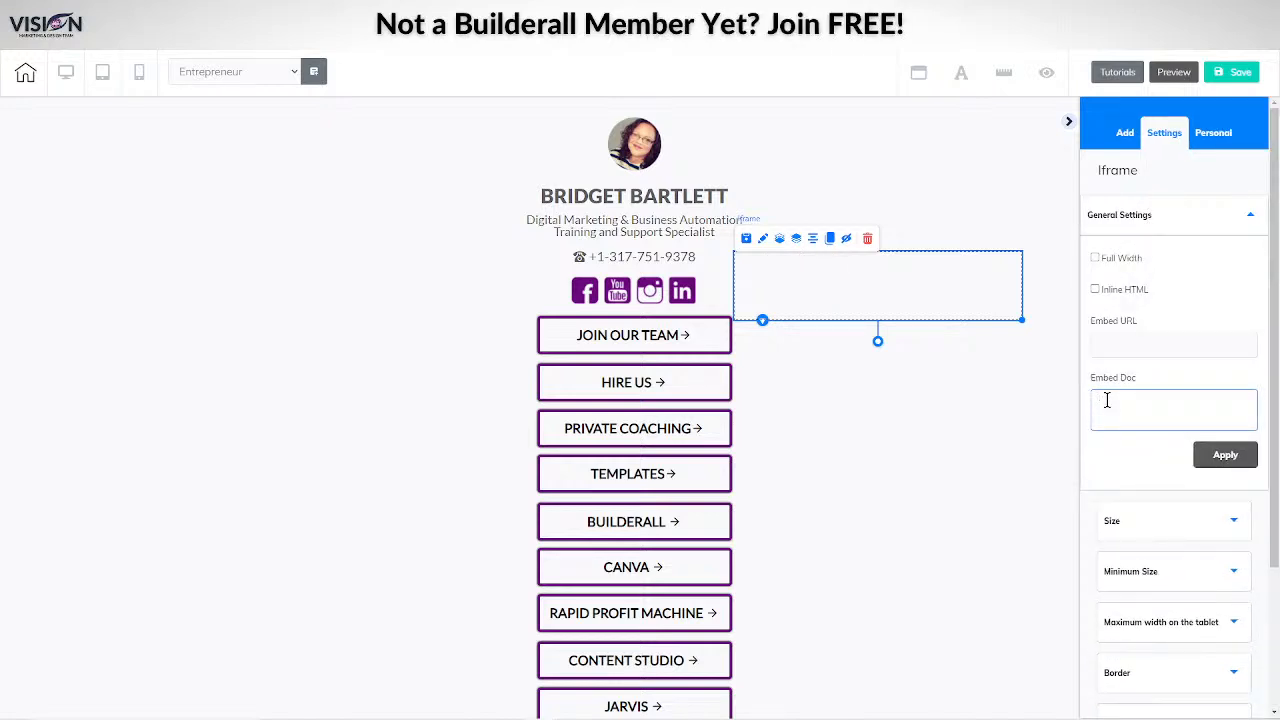
{"action": "key", "text": "ctrl+v"}
{"action": "left_click", "coordinate": [1226, 455]}
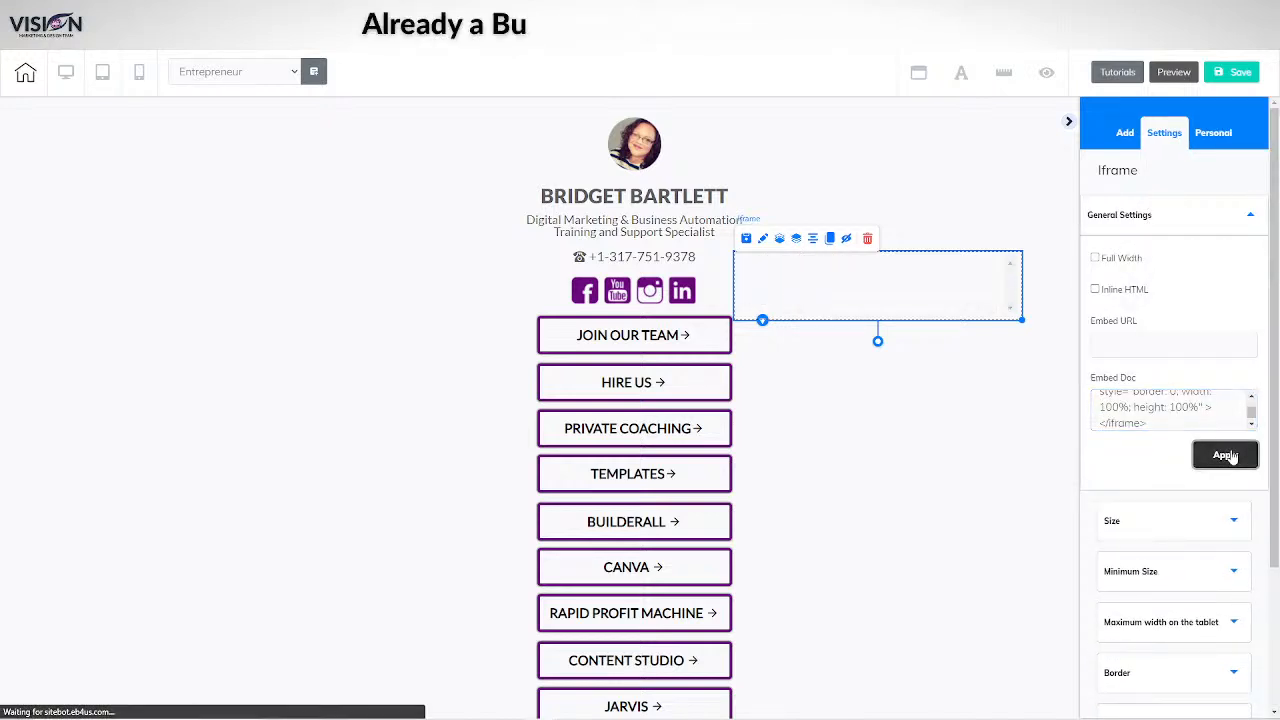
{"action": "left_click_drag", "start_coordinate": [1018, 320], "coordinate": [1043, 624]}
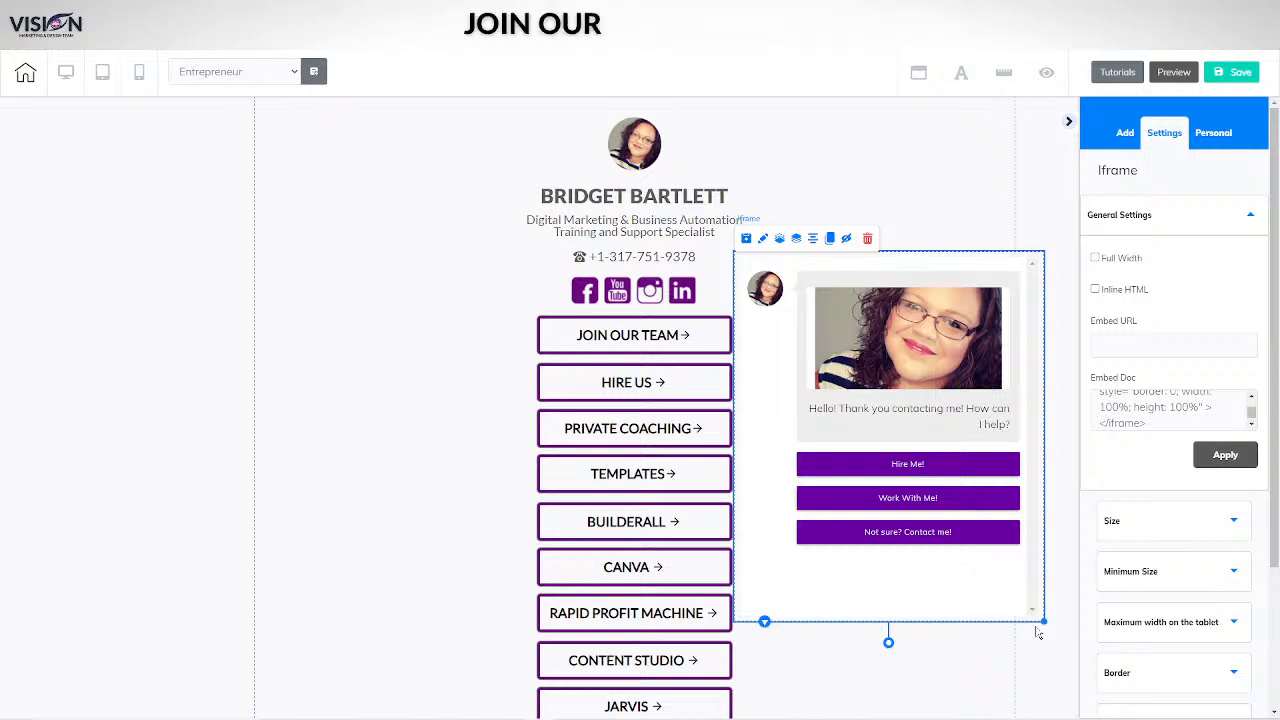
{"action": "mouse_move", "coordinate": [1041, 621]}
{"action": "left_mouse_down"}
{"action": "mouse_move", "coordinate": [966, 631]}
{"action": "mouse_move", "coordinate": [957, 574]}
{"action": "mouse_move", "coordinate": [1026, 517]}
{"action": "mouse_move", "coordinate": [1071, 584]}
{"action": "mouse_move", "coordinate": [1075, 626]}
{"action": "mouse_move", "coordinate": [971, 606]}
{"action": "mouse_move", "coordinate": [928, 664]}
{"action": "mouse_move", "coordinate": [1003, 686]}
{"action": "mouse_move", "coordinate": [1049, 634]}
{"action": "mouse_move", "coordinate": [1011, 609]}
{"action": "mouse_move", "coordinate": [948, 661]}
{"action": "mouse_move", "coordinate": [1034, 646]}
{"action": "mouse_move", "coordinate": [1043, 603]}
{"action": "mouse_move", "coordinate": [1052, 640]}
{"action": "left_mouse_up"}
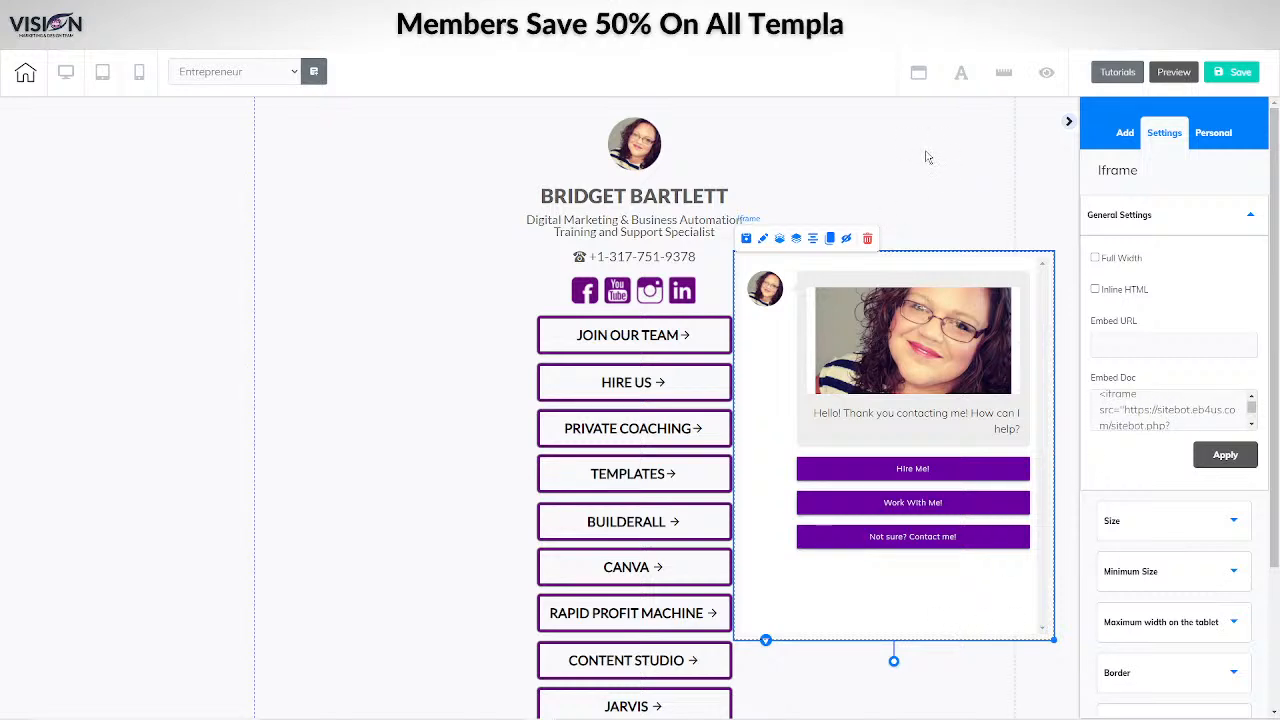
Move the chatbot iframe to the far right of the page, clear of the link buttons, and make it taller and slightly narrower.
{"action": "left_click", "coordinate": [1126, 134]}
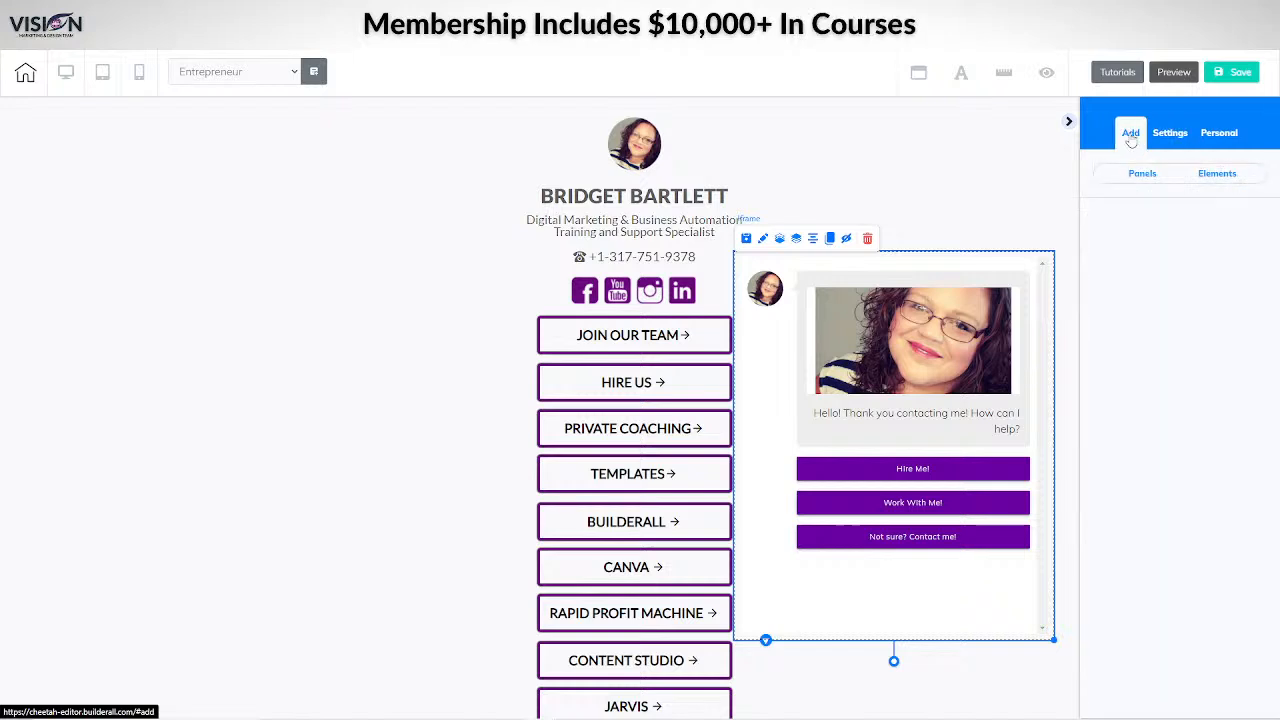
{"action": "left_click", "coordinate": [1067, 124]}
{"action": "left_click_drag", "start_coordinate": [950, 302], "coordinate": [1086, 266]}
{"action": "left_click_drag", "start_coordinate": [1188, 600], "coordinate": [1167, 661]}
{"action": "left_click_drag", "start_coordinate": [973, 592], "coordinate": [1066, 649]}
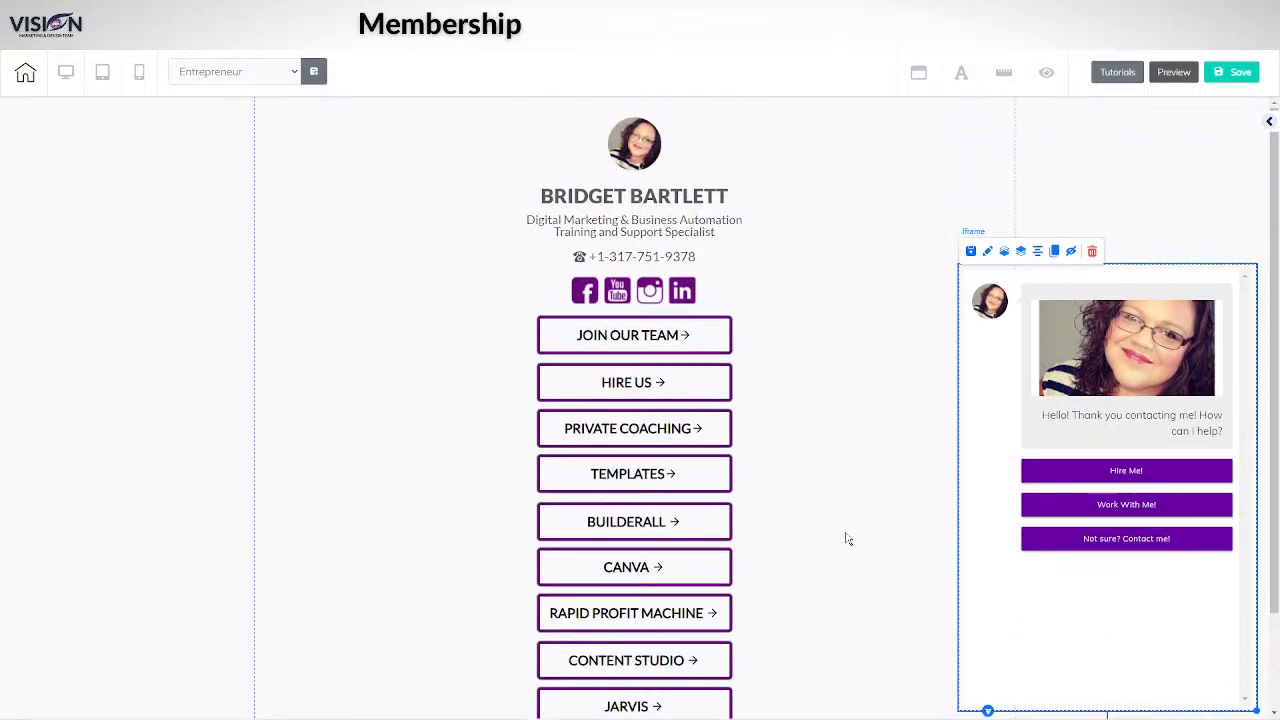
{"action": "left_click_drag", "start_coordinate": [1112, 412], "coordinate": [1118, 470]}
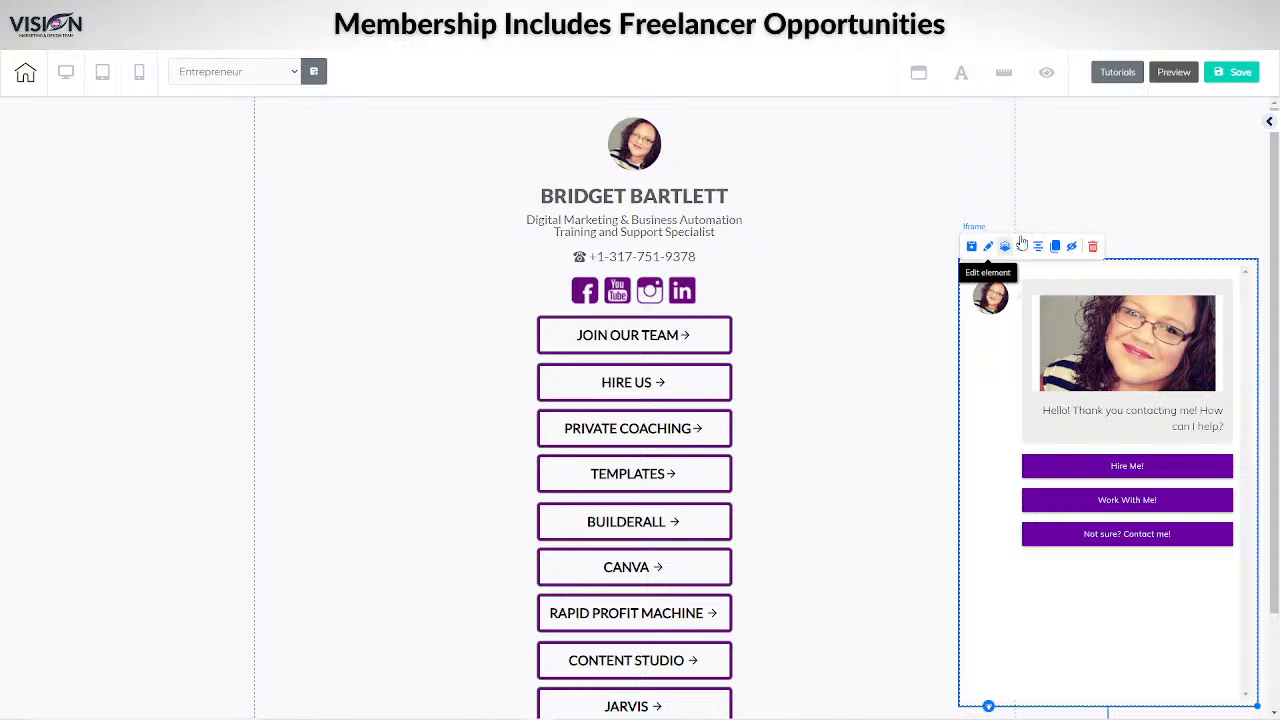
Add a plain light-purple Box element to the page, to the right of the profile photo and name.
{"action": "left_click", "coordinate": [1270, 122]}
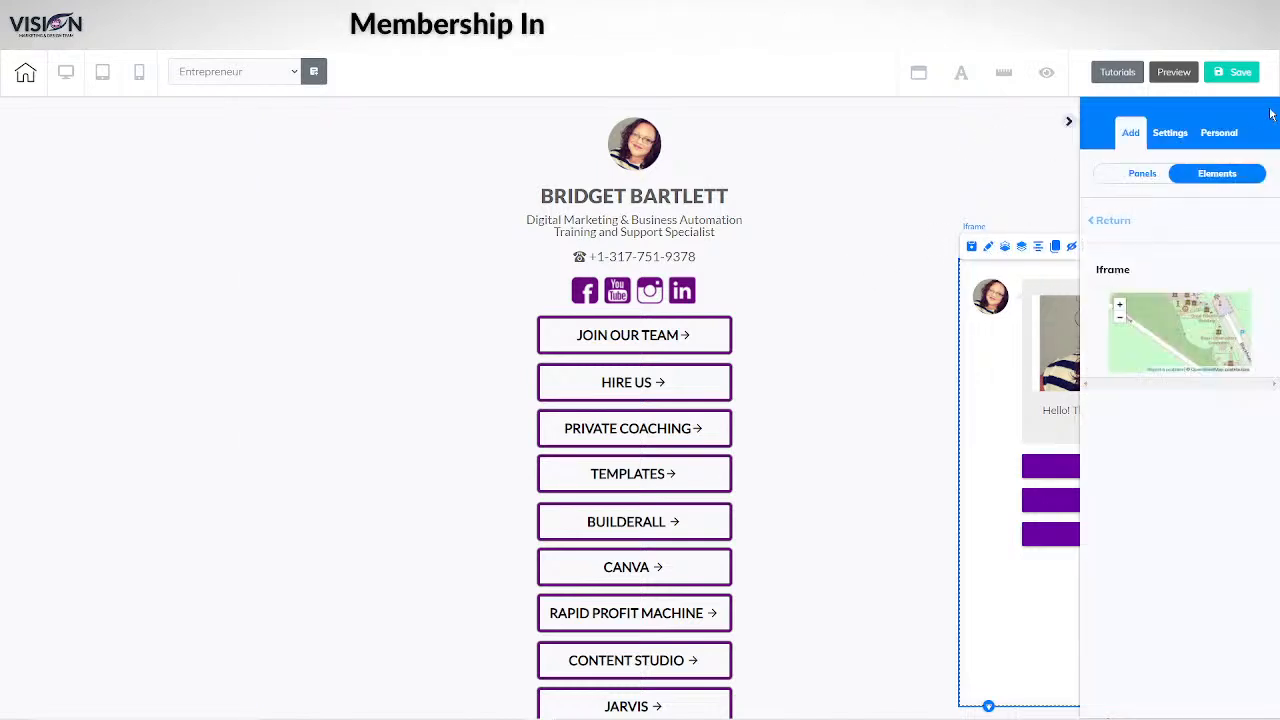
{"action": "left_click", "coordinate": [1117, 222]}
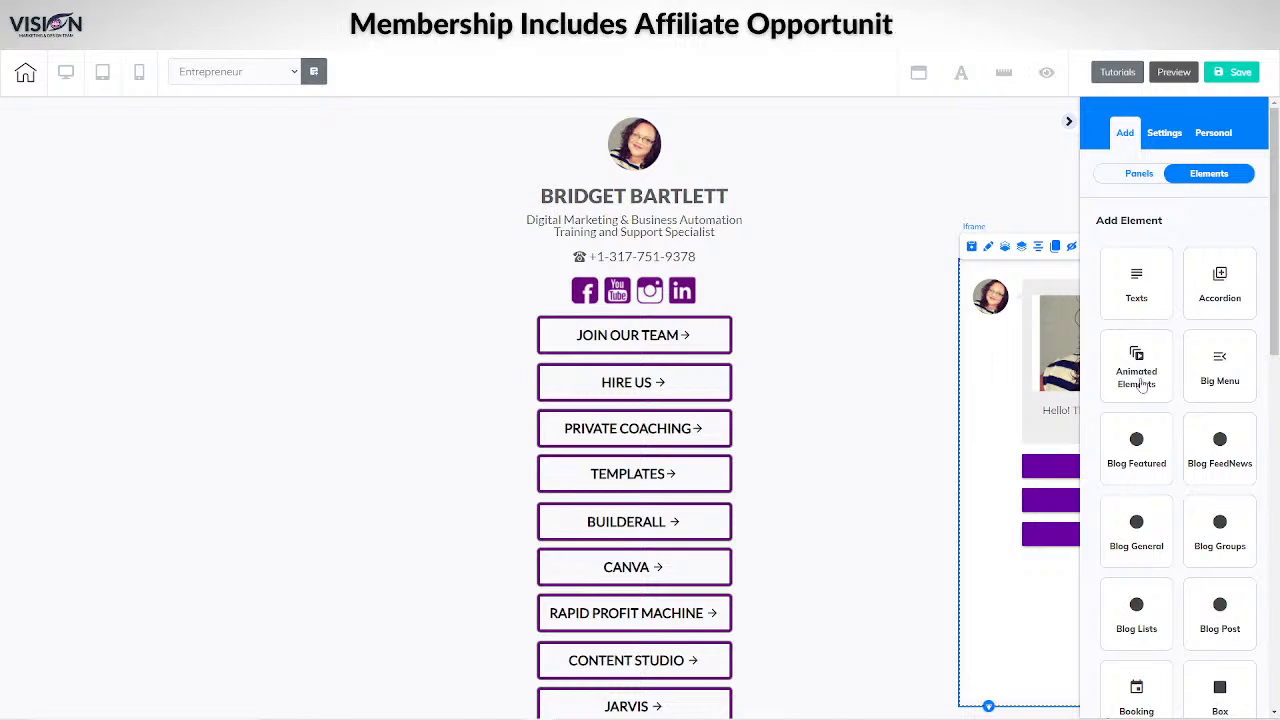
{"action": "scroll", "coordinate": [1137, 620], "scroll_direction": "down", "scroll_amount": 3}
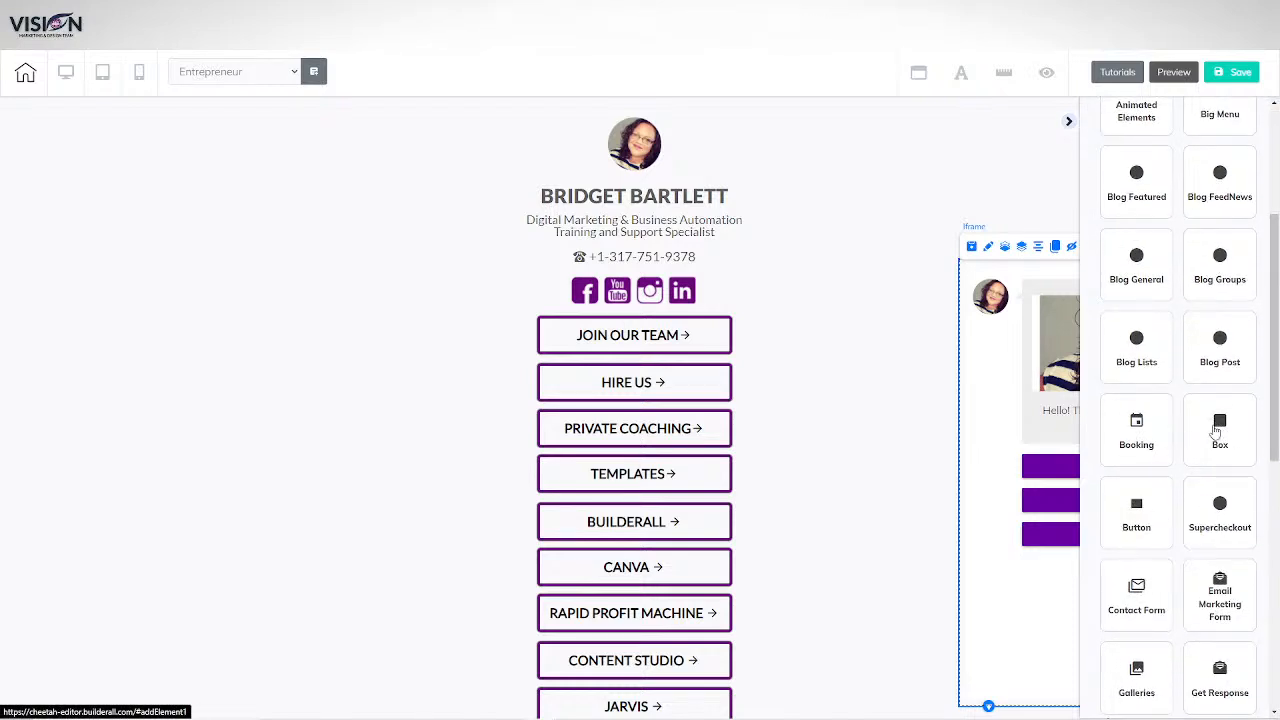
{"action": "left_click", "coordinate": [1218, 428]}
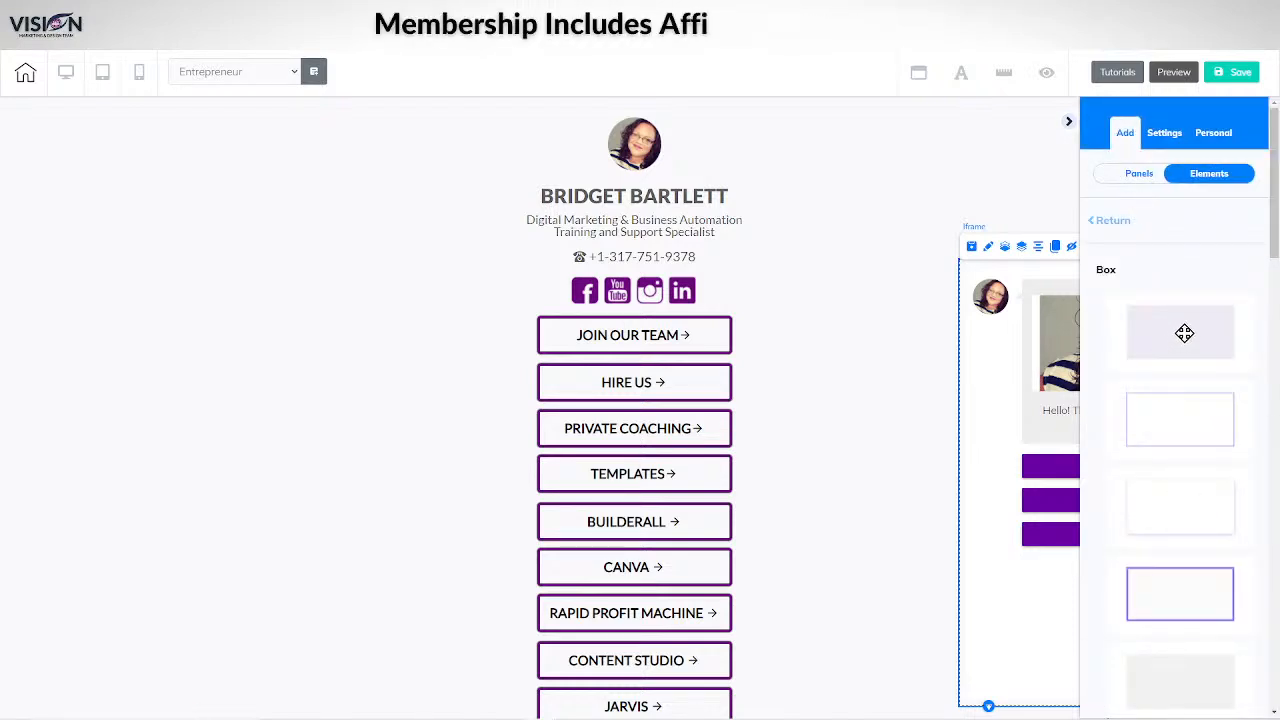
{"action": "left_click_drag", "start_coordinate": [1184, 333], "coordinate": [1018, 289]}
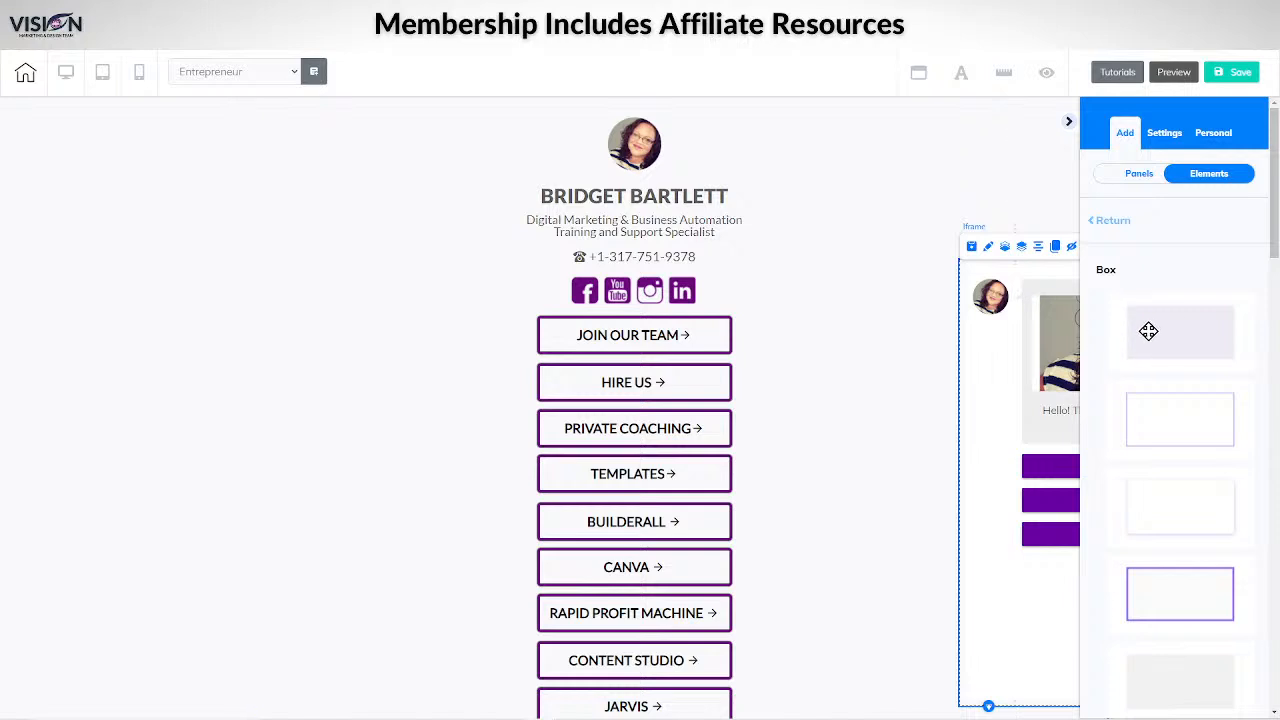
{"action": "left_click_drag", "start_coordinate": [1148, 331], "coordinate": [791, 172]}
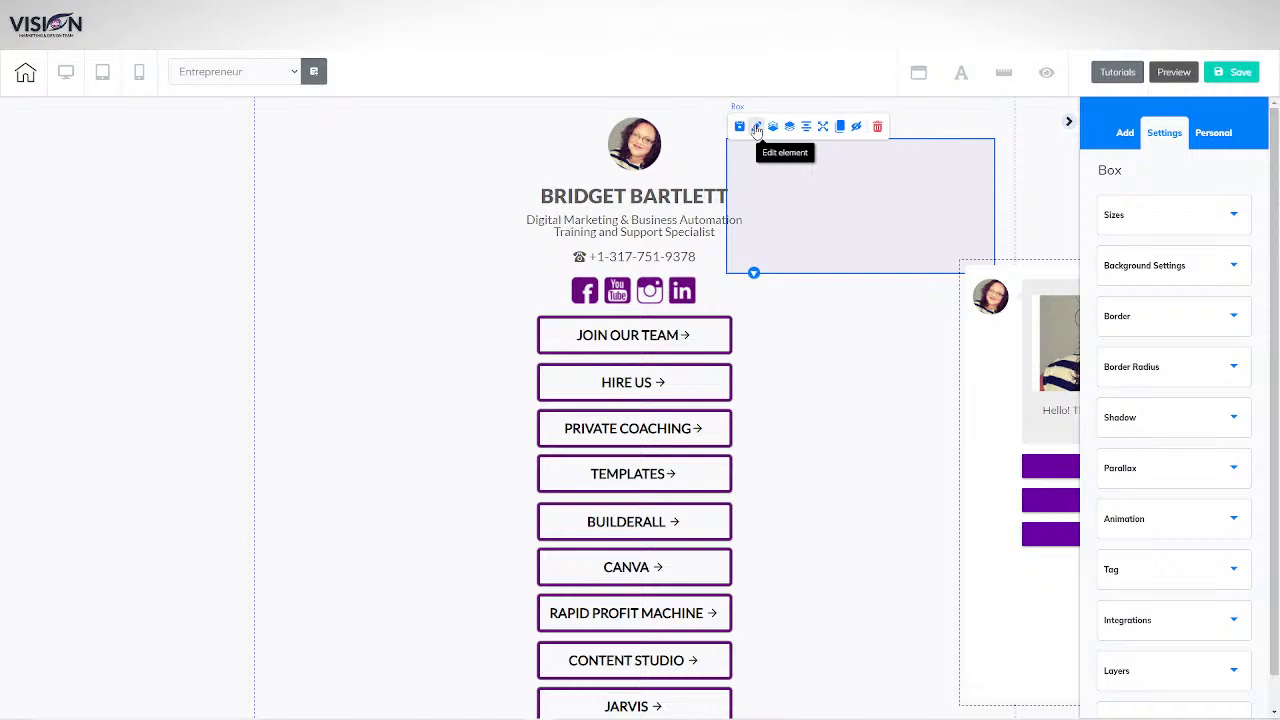
Set the box's width to 357, shift it slightly toward the link buttons, and stretch it down to the Rapid Profit Machine button.
{"action": "left_click", "coordinate": [1165, 214]}
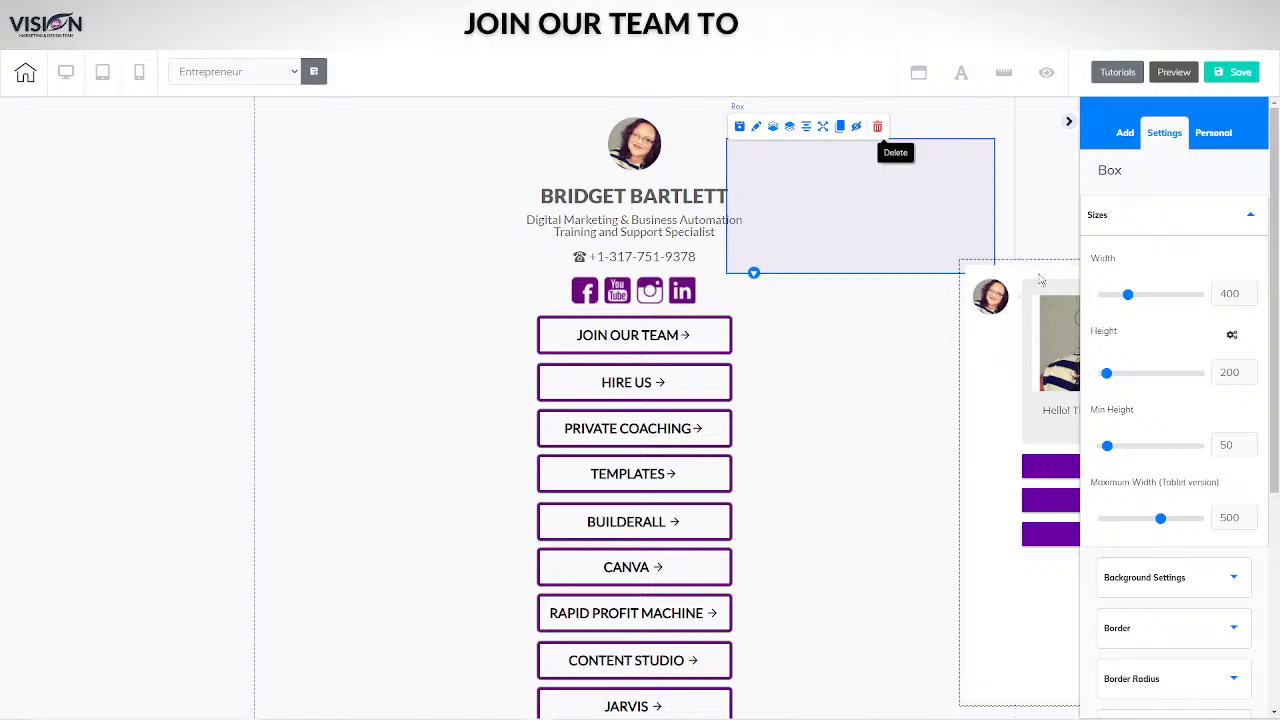
{"action": "left_click", "coordinate": [1127, 297]}
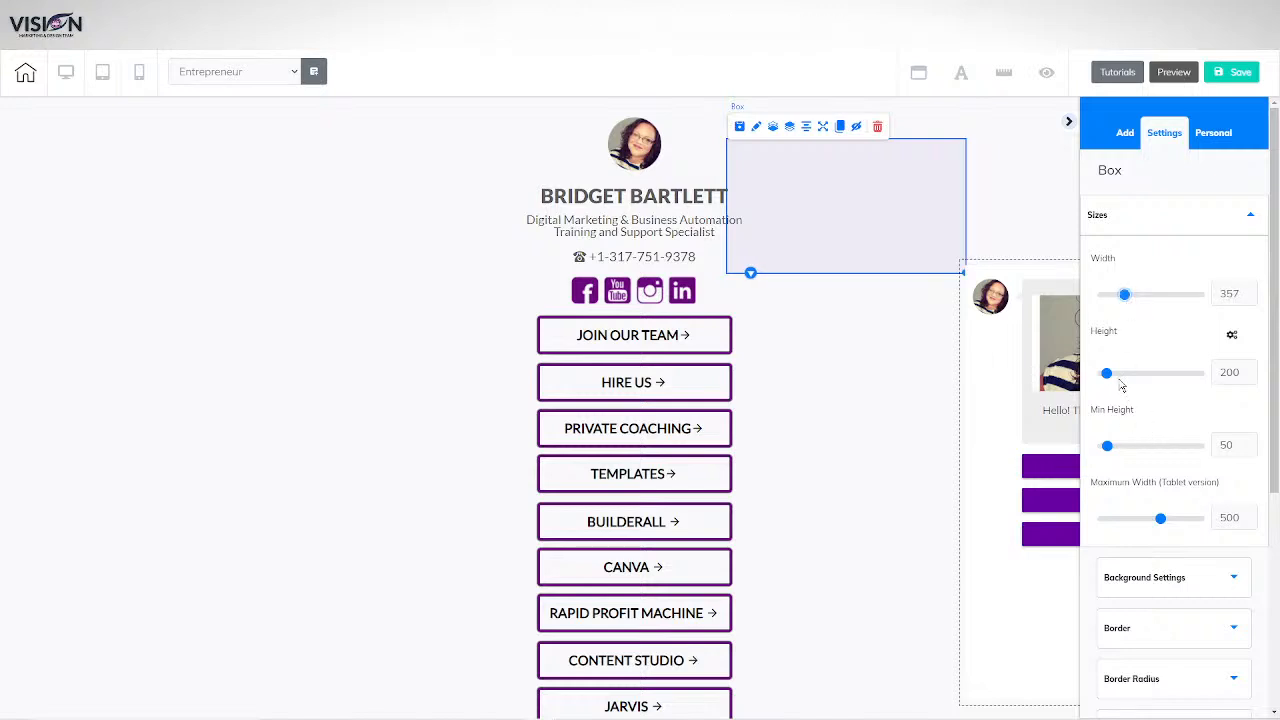
{"action": "left_click_drag", "start_coordinate": [848, 240], "coordinate": [802, 235]}
{"action": "left_click_drag", "start_coordinate": [920, 266], "coordinate": [943, 597]}
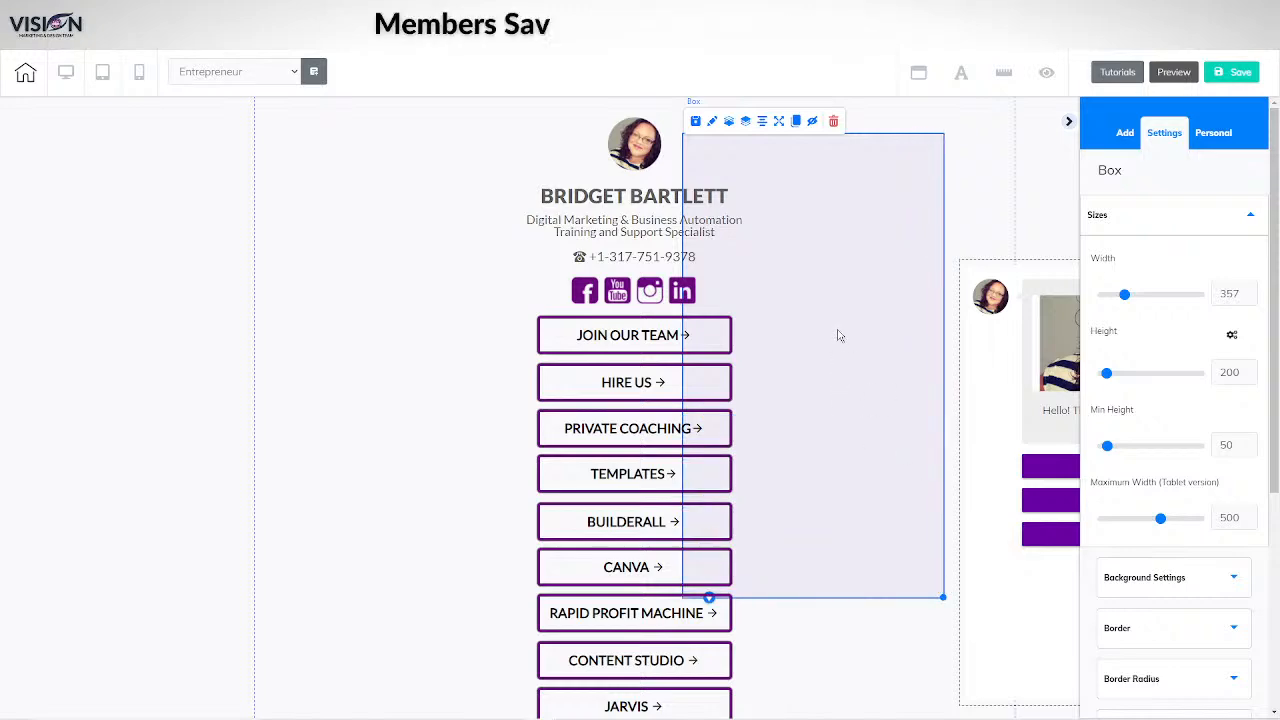
Place the chatbot iframe over the box, move both clear of the link buttons, and shift the iframe slightly back across the box.
{"action": "left_click_drag", "start_coordinate": [990, 398], "coordinate": [762, 318]}
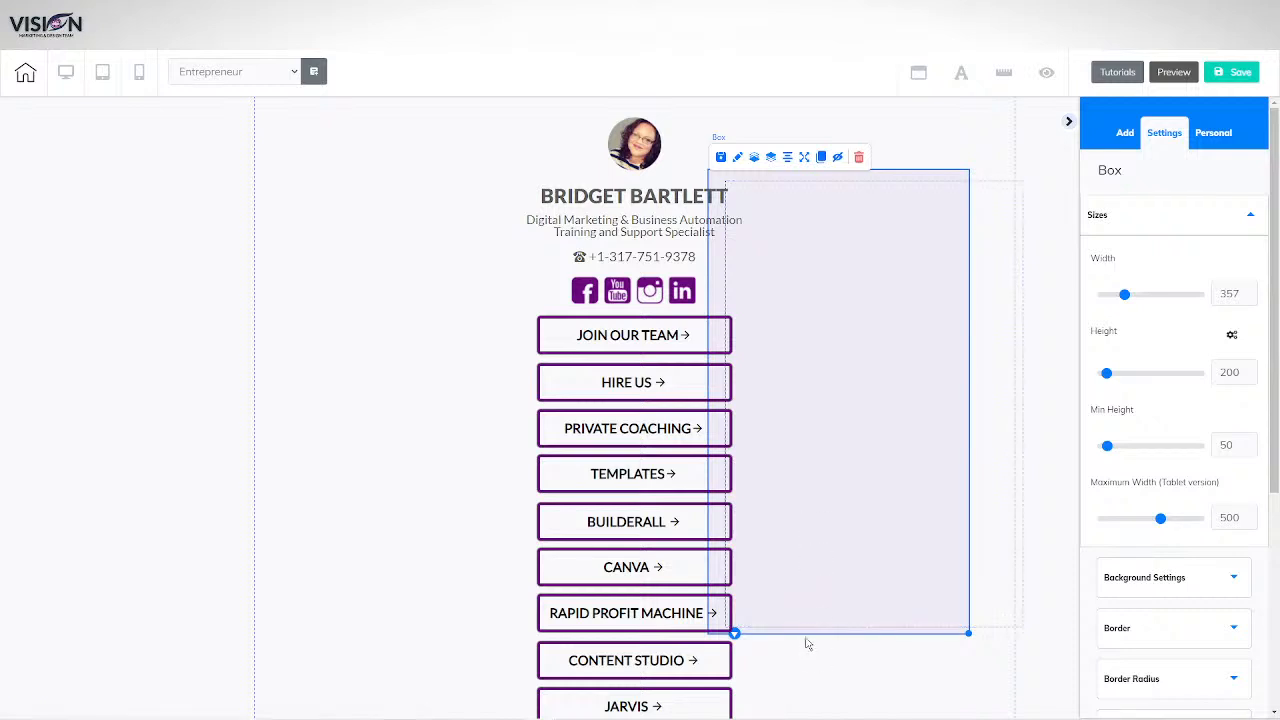
{"action": "left_click_drag", "start_coordinate": [797, 631], "coordinate": [866, 609]}
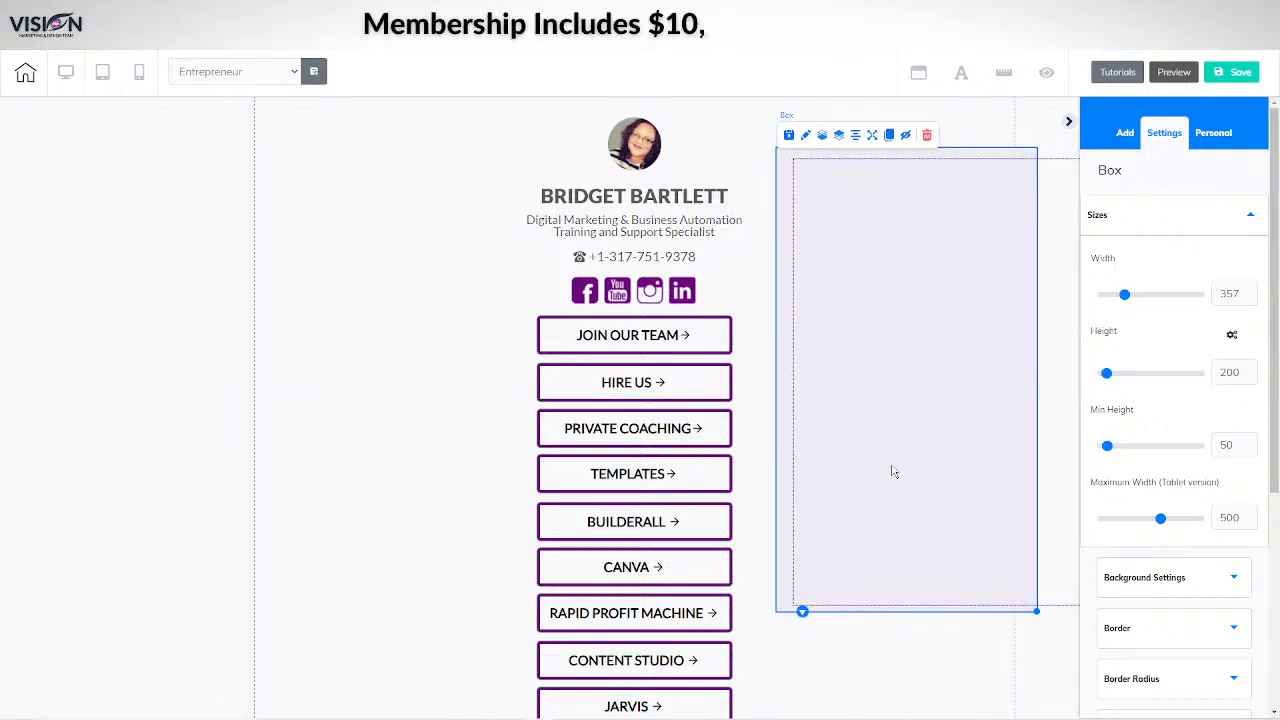
{"action": "left_click_drag", "start_coordinate": [879, 456], "coordinate": [855, 461]}
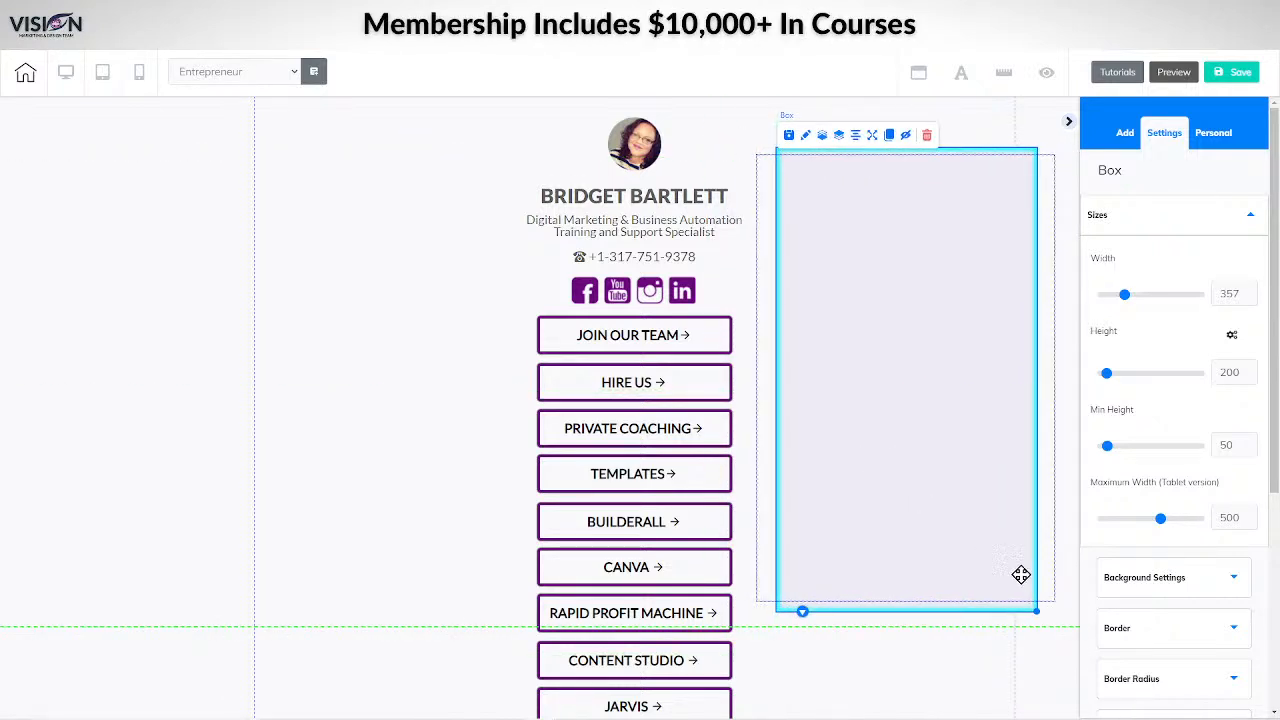
Narrow the chatbot iframe, position it inside the box, and enlarge it to nearly fill the box with a thin margin.
{"action": "left_click", "coordinate": [1021, 564]}
{"action": "left_click_drag", "start_coordinate": [1057, 603], "coordinate": [991, 600]}
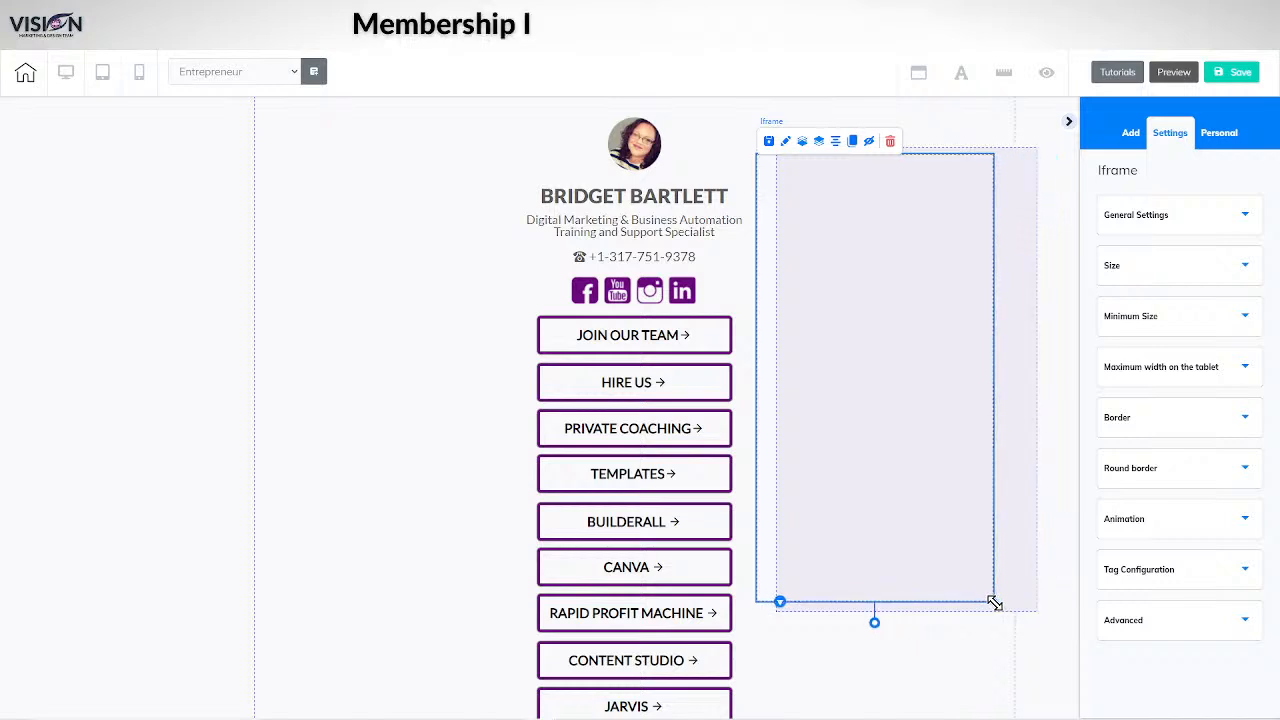
{"action": "left_click_drag", "start_coordinate": [874, 449], "coordinate": [894, 449]}
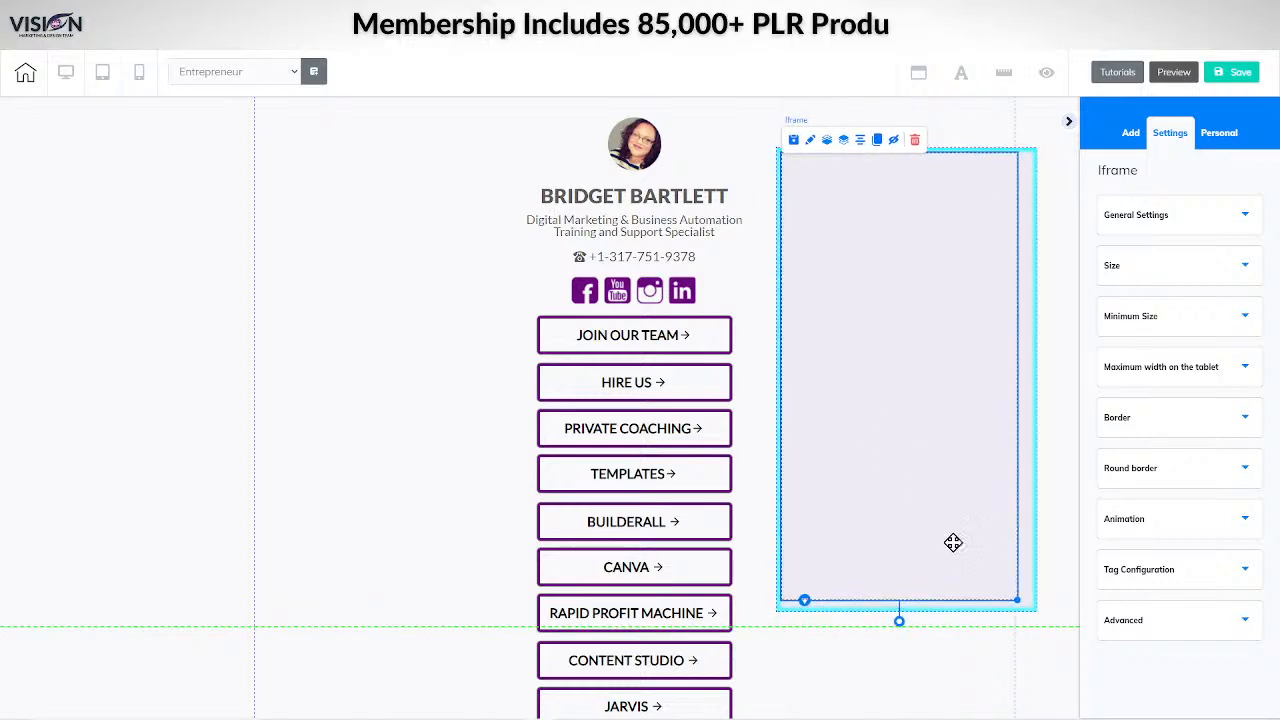
{"action": "left_click_drag", "start_coordinate": [1018, 599], "coordinate": [1030, 606]}
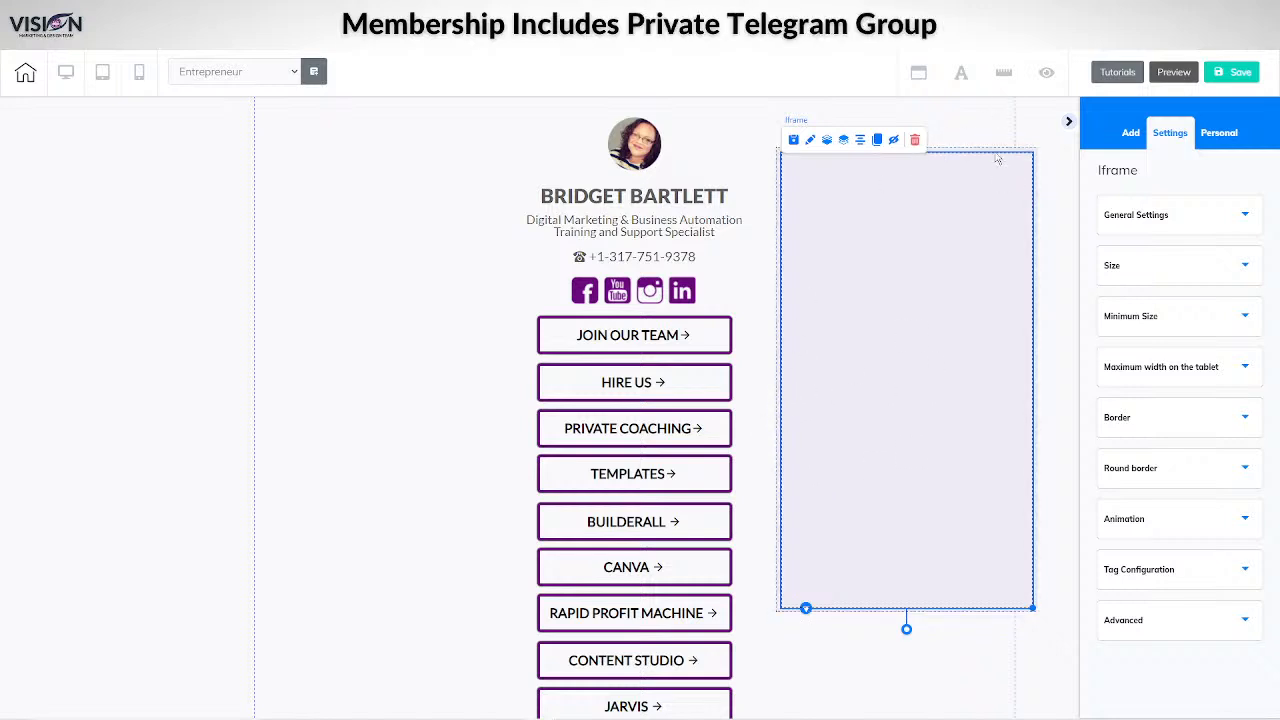
Move the box around with the iframe nested inside it, and place it beside the link buttons with its upper edge near the profile photo.
{"action": "left_click_drag", "start_coordinate": [996, 160], "coordinate": [986, 189]}
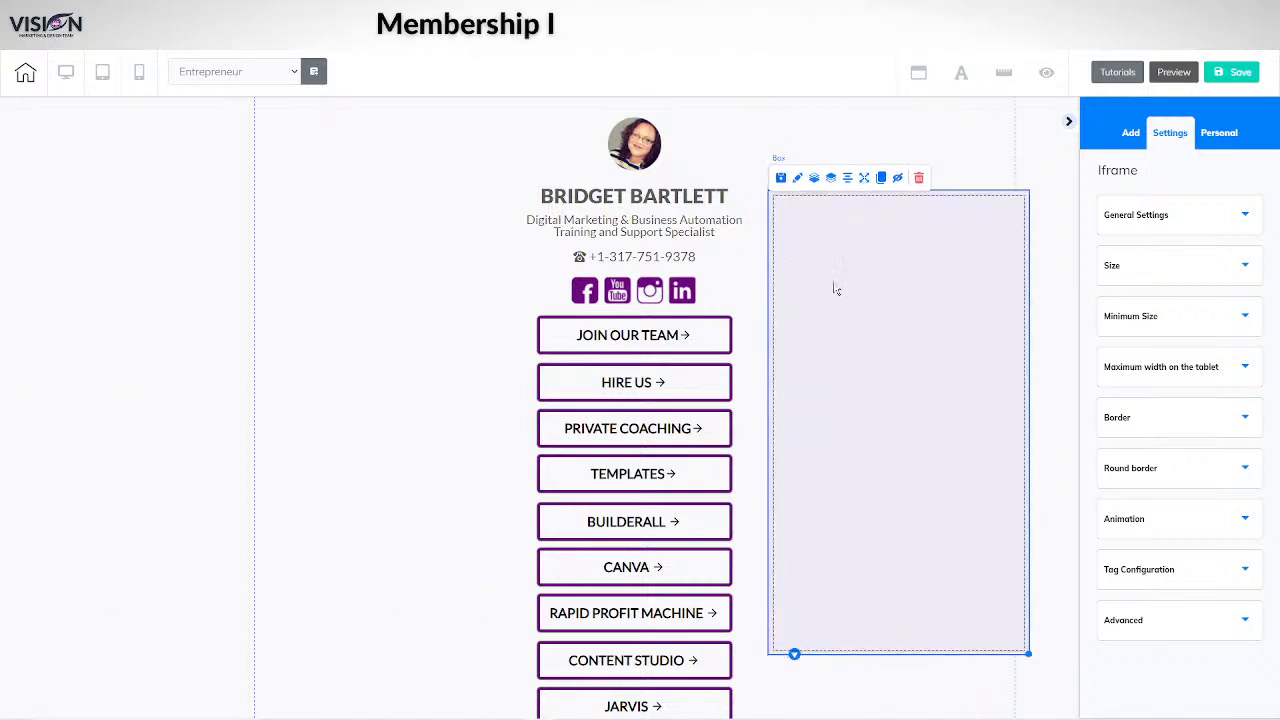
{"action": "left_click_drag", "start_coordinate": [771, 313], "coordinate": [780, 266]}
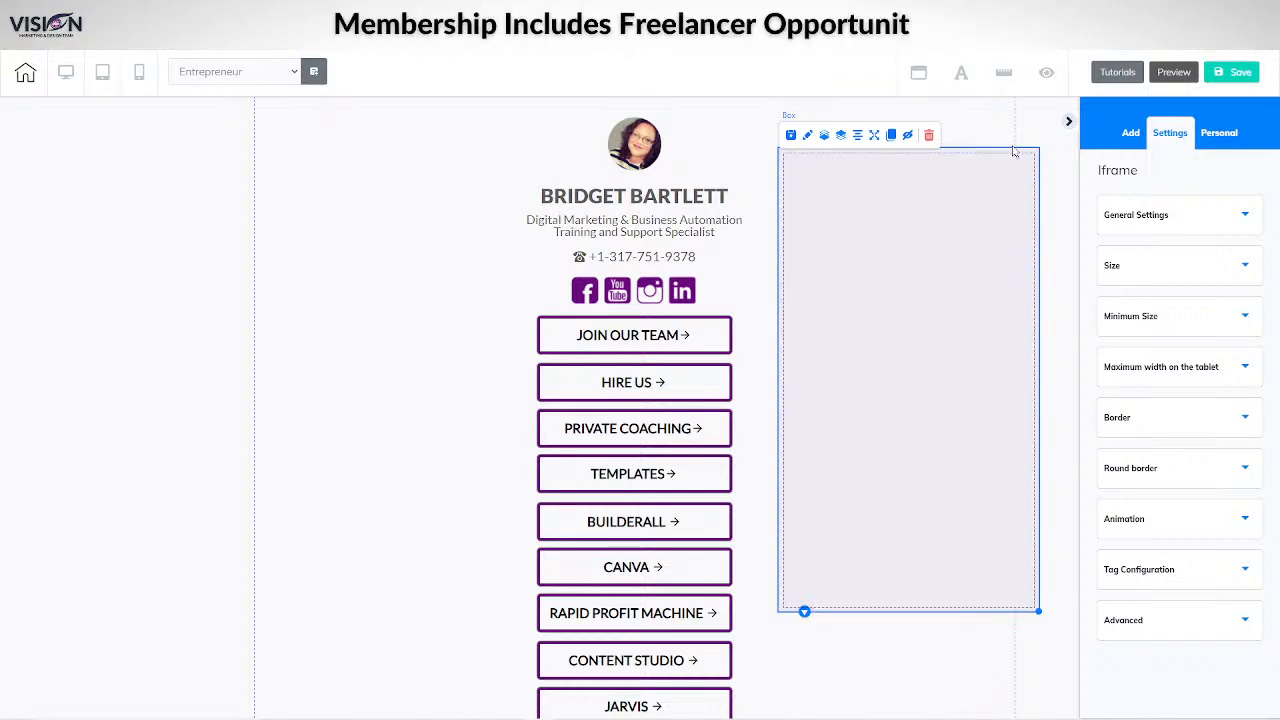
{"action": "mouse_move", "coordinate": [1013, 157]}
{"action": "left_mouse_down"}
{"action": "mouse_move", "coordinate": [934, 209]}
{"action": "mouse_move", "coordinate": [1023, 137]}
{"action": "mouse_move", "coordinate": [997, 191]}
{"action": "mouse_move", "coordinate": [1021, 152]}
{"action": "left_mouse_up"}
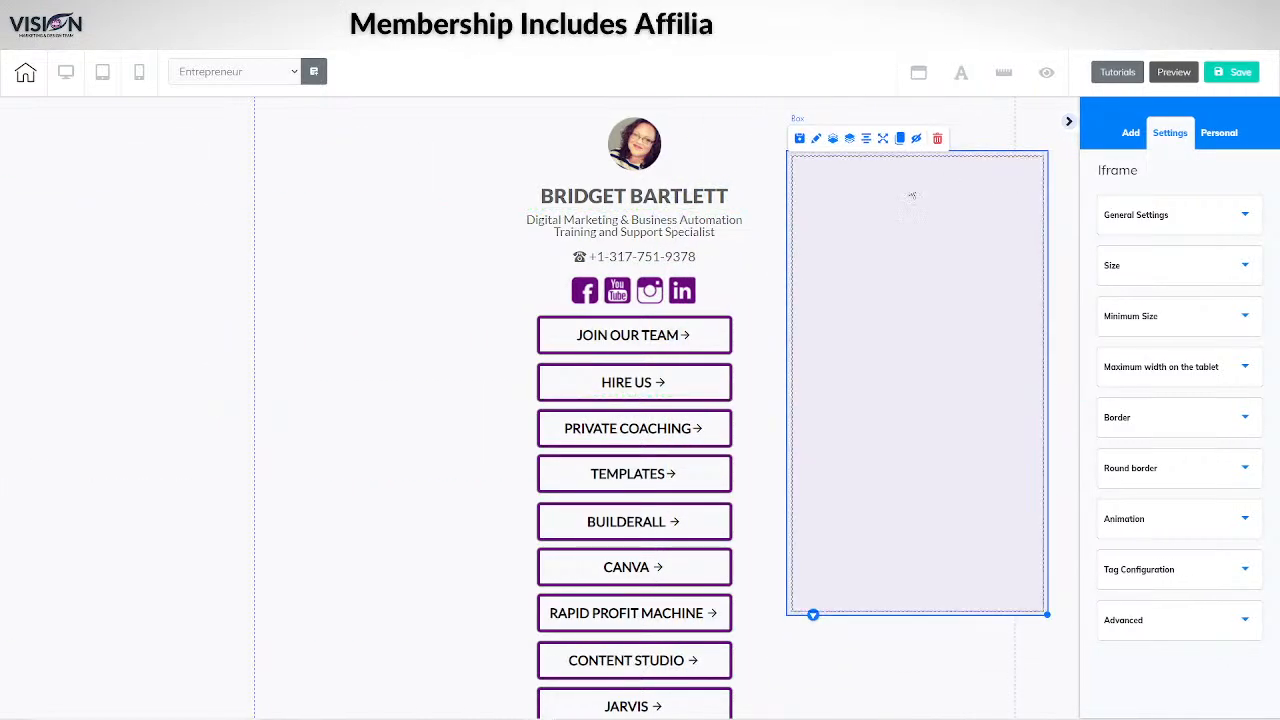
Fix the box holding the chatbot iframe to the bottom-right border position.
{"action": "left_click", "coordinate": [883, 140]}
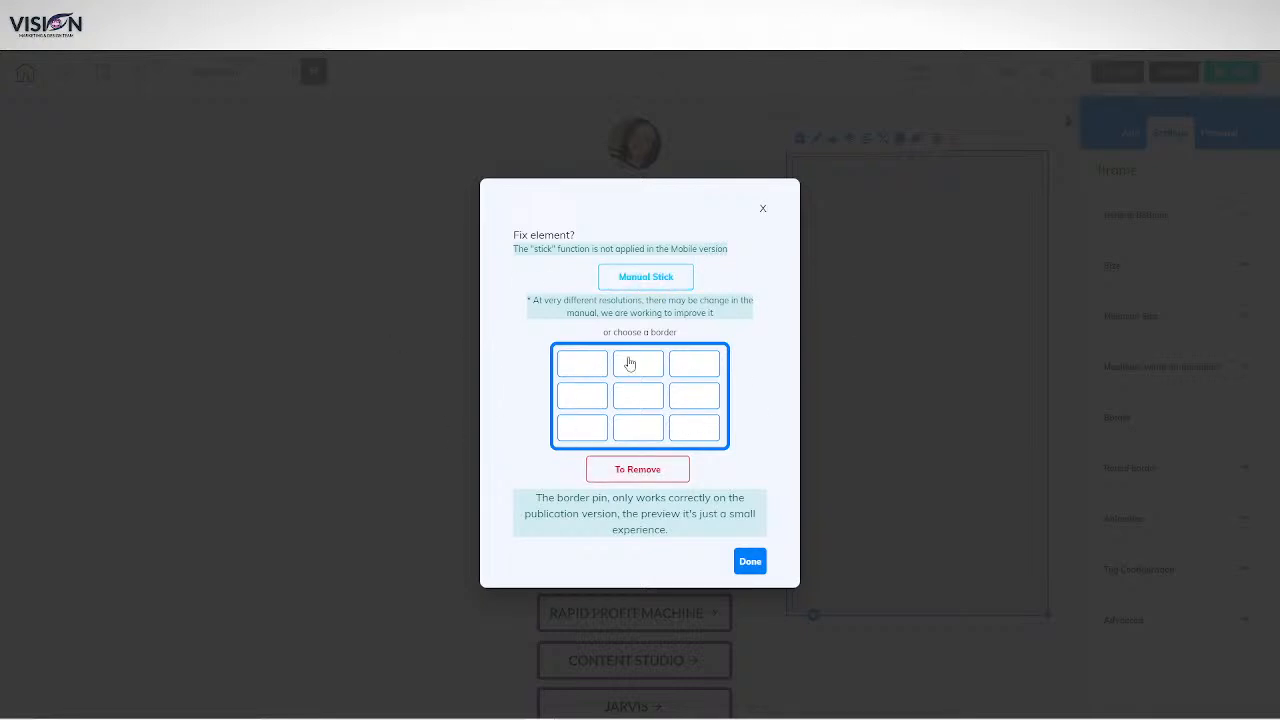
{"action": "left_click", "coordinate": [695, 432]}
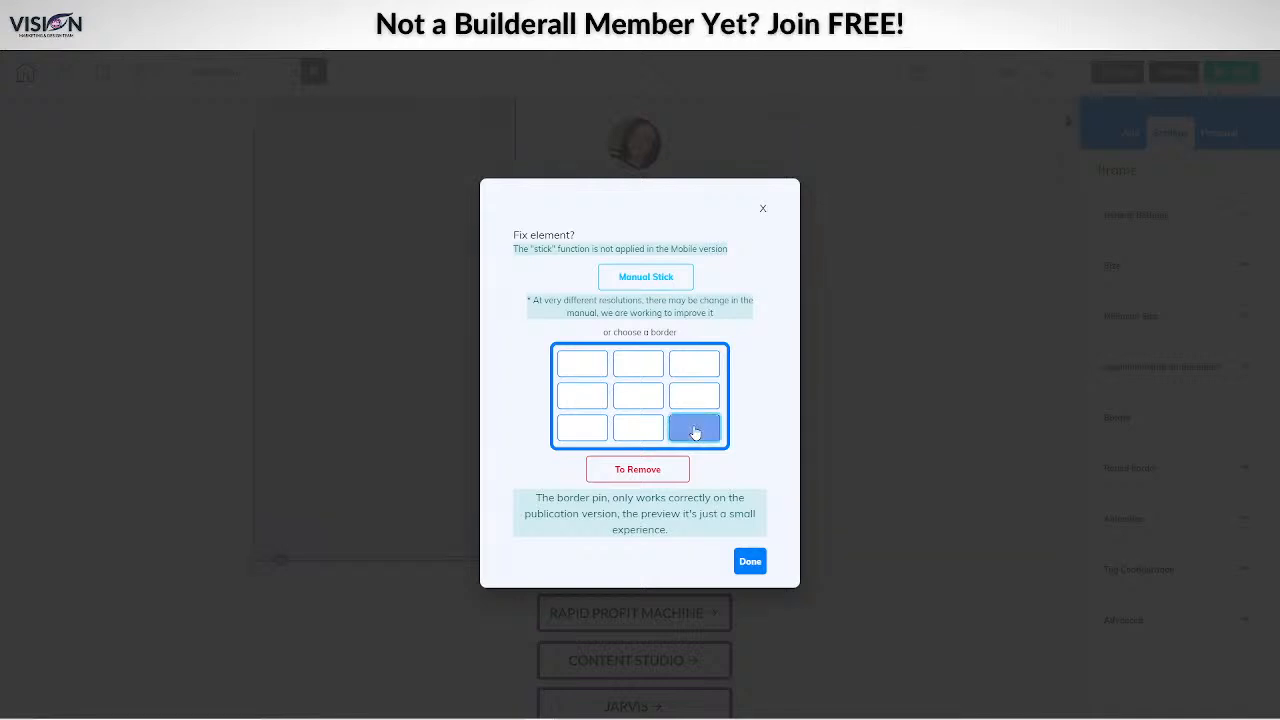
{"action": "left_click", "coordinate": [750, 561]}
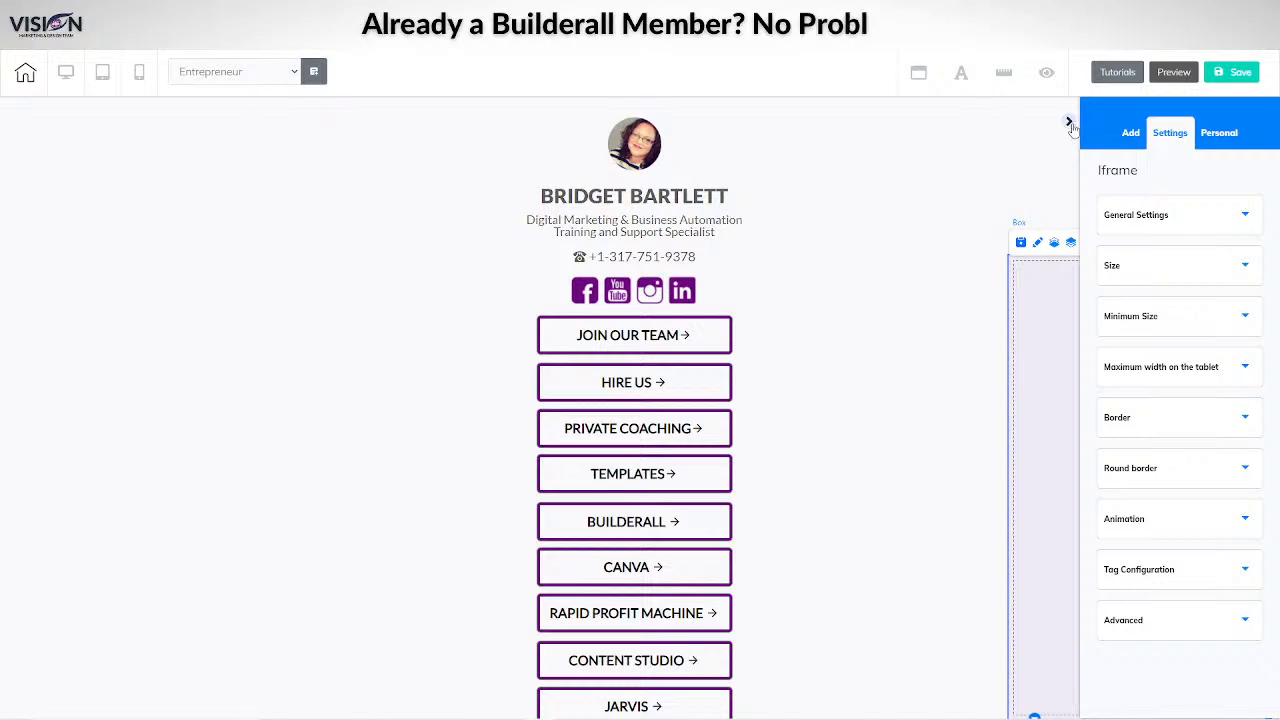
Check how the fixed chatbot box behaves on the canvas while the page moves between its header and footer logo.
{"action": "scroll", "coordinate": [915, 508], "scroll_direction": "down", "scroll_amount": 3}
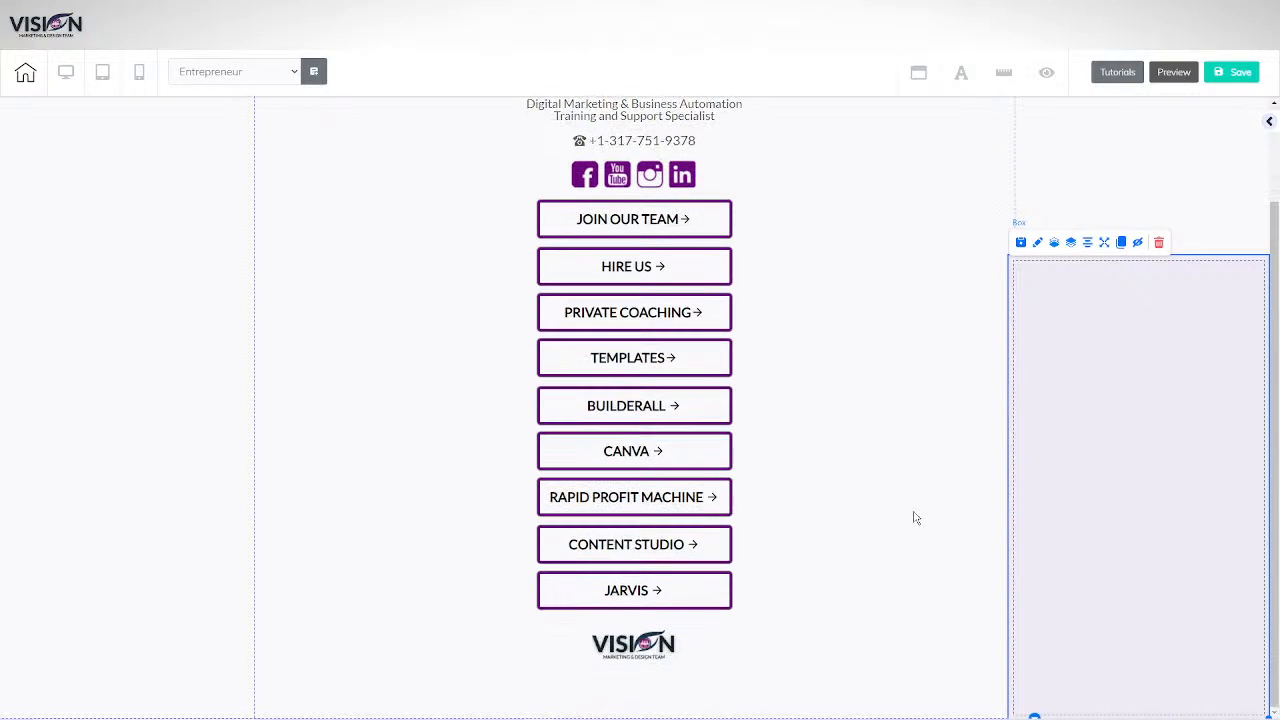
{"action": "scroll", "coordinate": [914, 520], "scroll_direction": "up", "scroll_amount": 3}
{"action": "scroll", "coordinate": [912, 539], "scroll_direction": "down", "scroll_amount": 3}
{"action": "scroll", "coordinate": [910, 540], "scroll_direction": "up", "scroll_amount": 3}
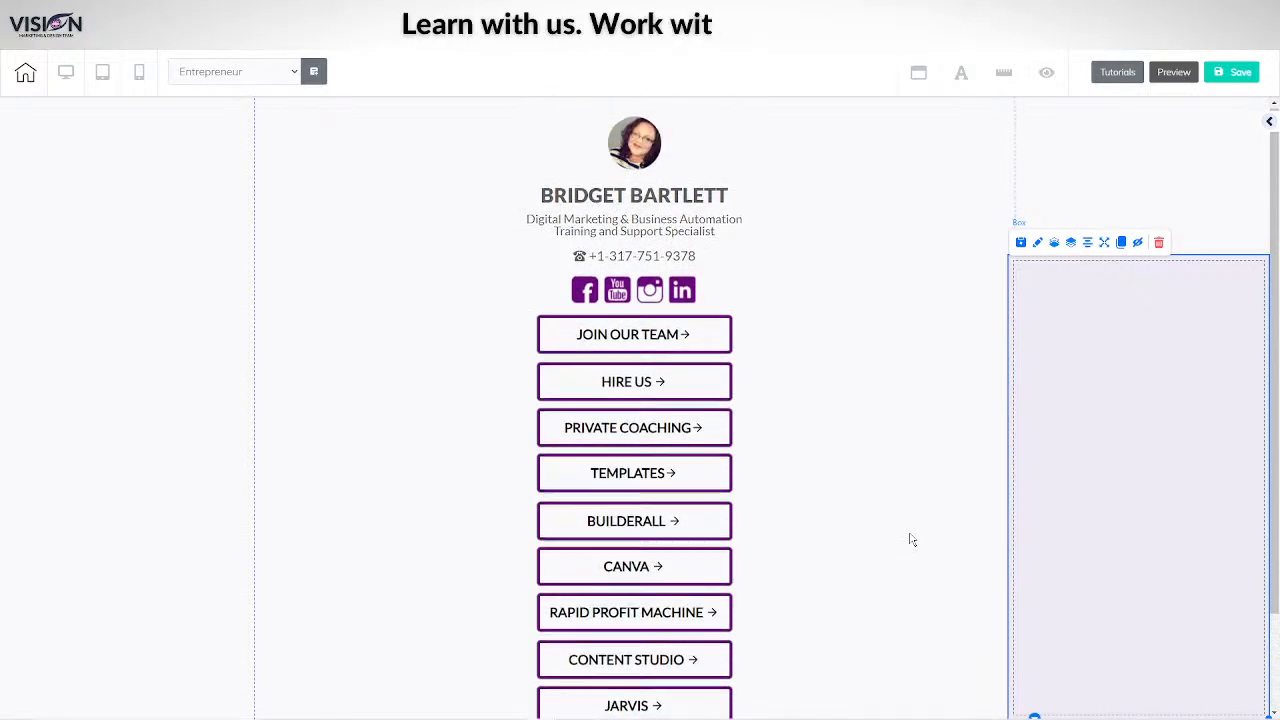
{"action": "scroll", "coordinate": [910, 540], "scroll_direction": "down", "scroll_amount": 3}
{"action": "scroll", "coordinate": [910, 540], "scroll_direction": "up", "scroll_amount": 3}
{"action": "scroll", "coordinate": [912, 540], "scroll_direction": "down", "scroll_amount": 3}
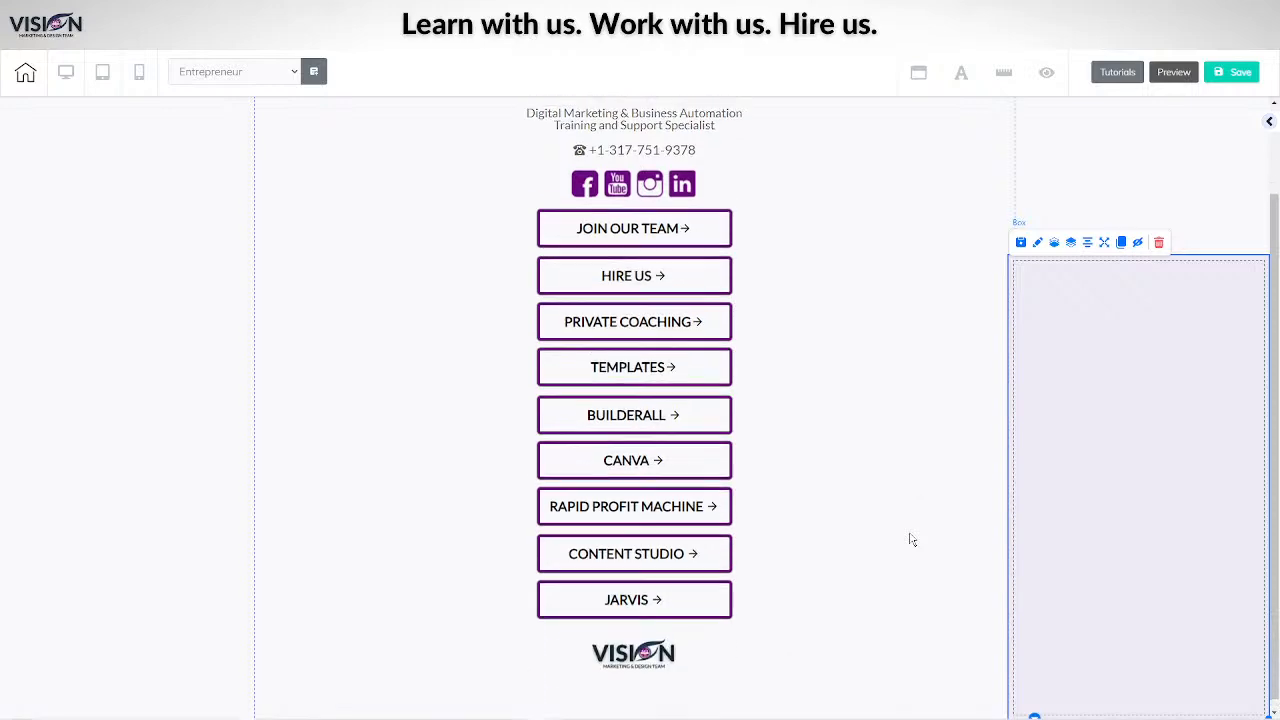
{"action": "scroll", "coordinate": [912, 540], "scroll_direction": "up", "scroll_amount": 3}
Save and publish the page, and open the live version of the entrepreneur-copy page from the site's page list.
{"action": "left_click", "coordinate": [1237, 72]}
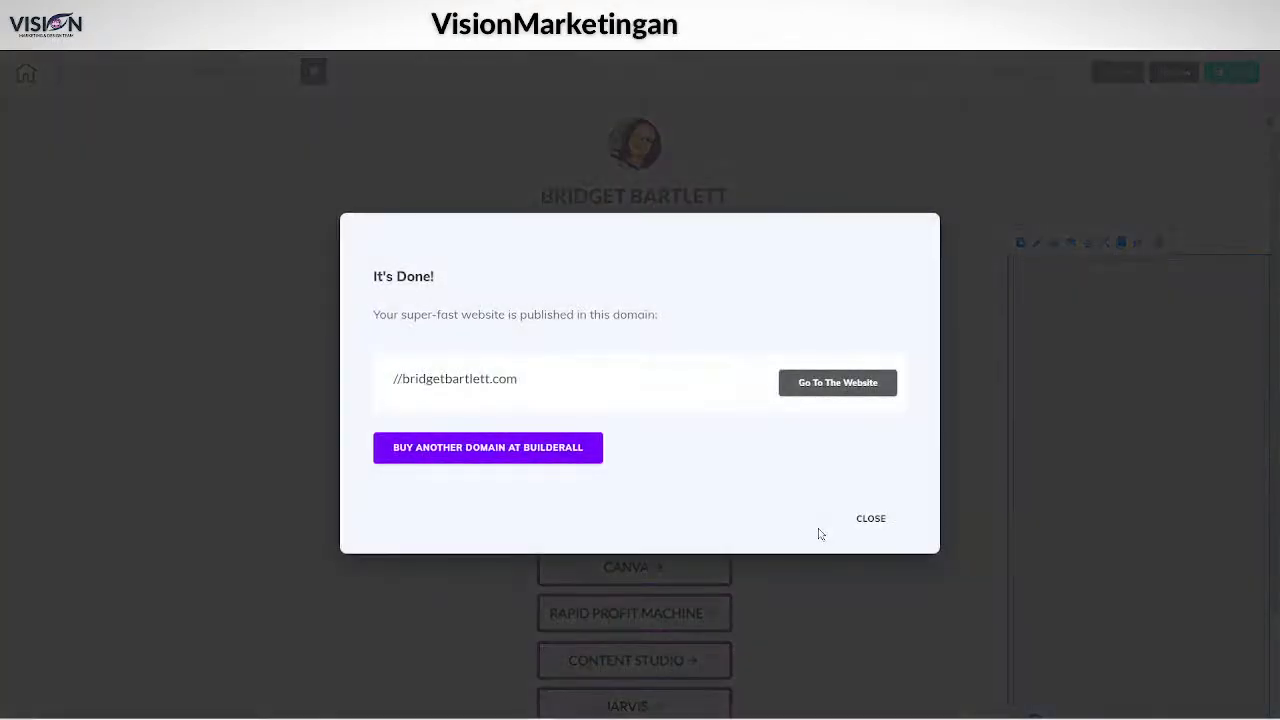
{"action": "left_click", "coordinate": [860, 517]}
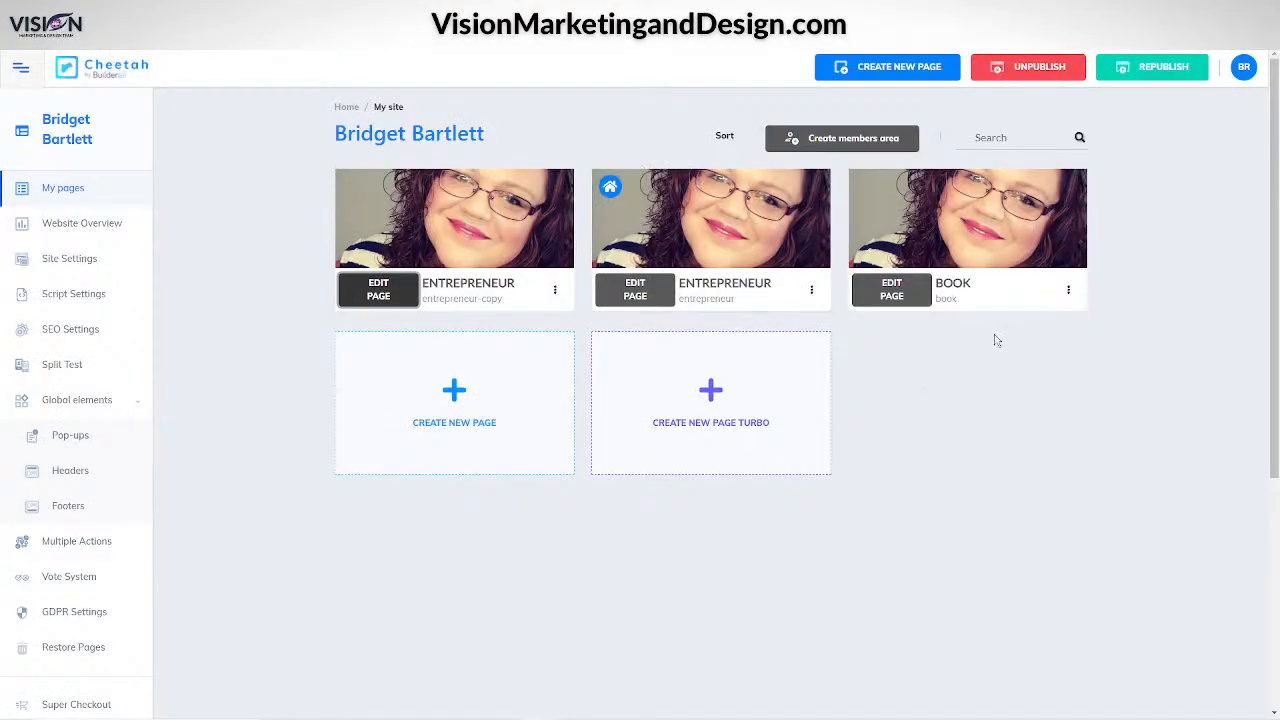
{"action": "left_click", "coordinate": [555, 290]}
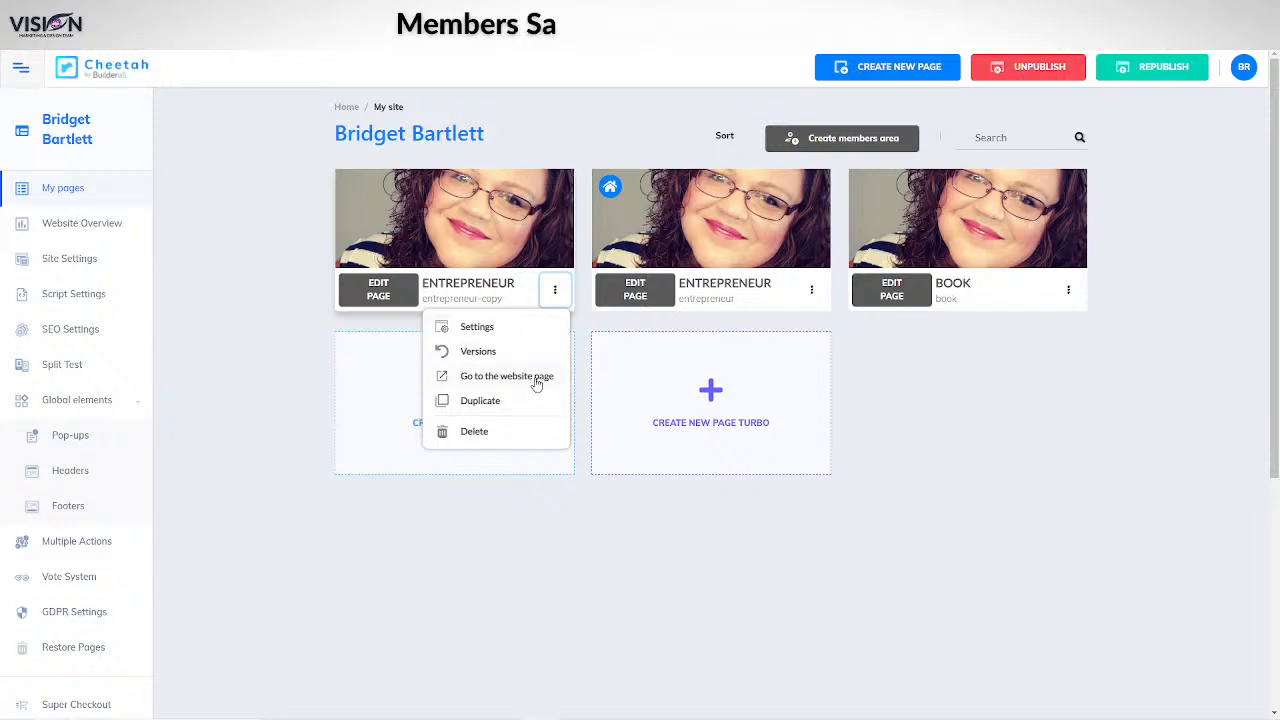
{"action": "left_click", "coordinate": [537, 384]}
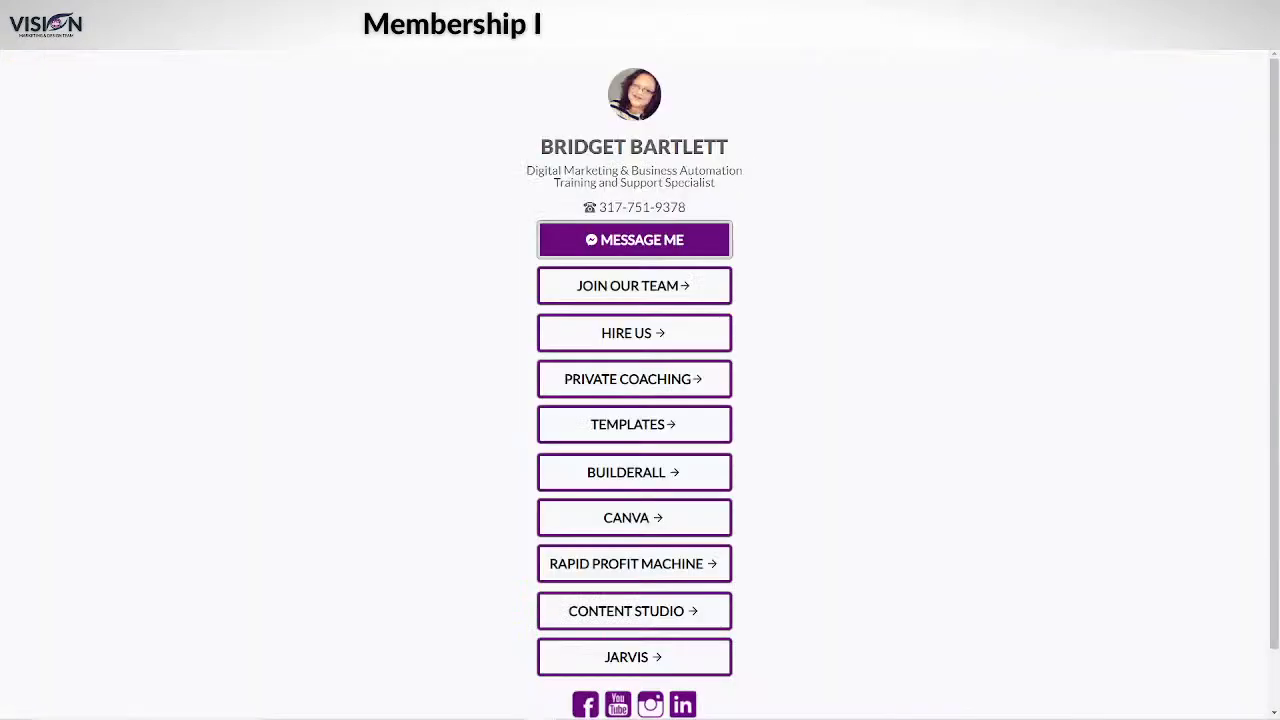
Reload the live page to load the published version and test the embedded chatbot's "Not sure? Contact me!" option.
{"action": "left_click", "coordinate": [57, 38]}
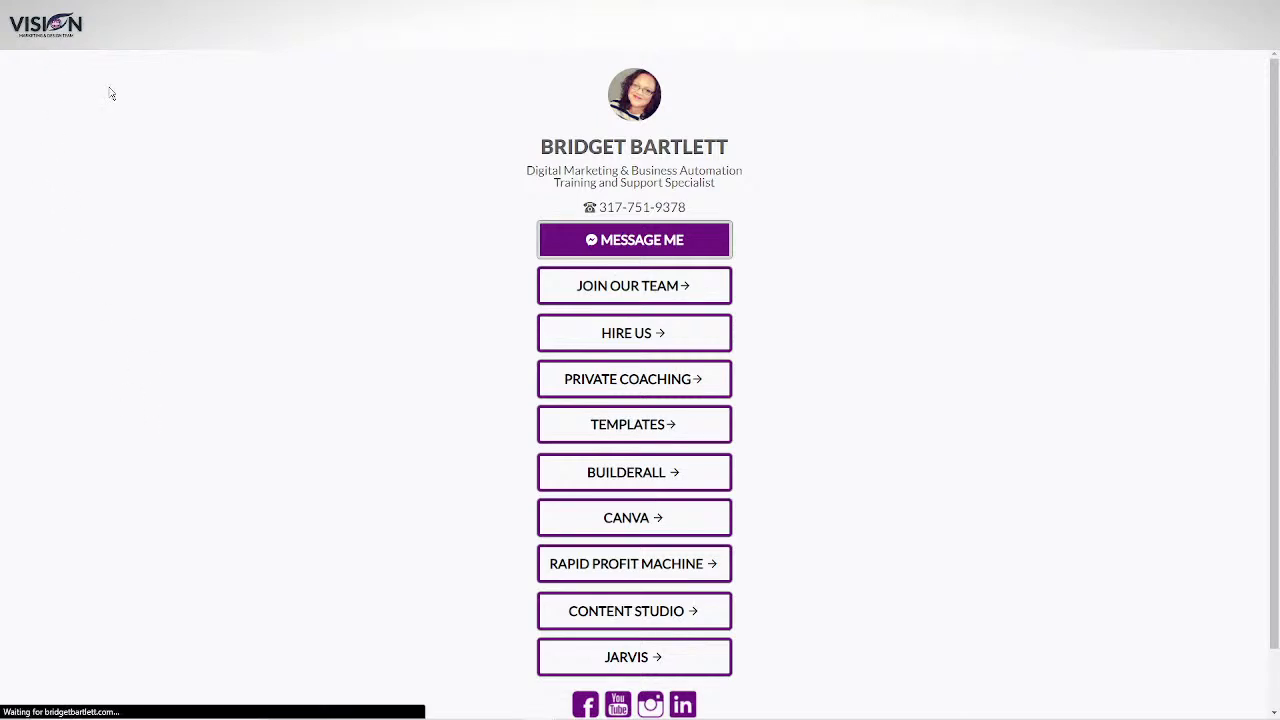
{"action": "scroll", "coordinate": [198, 248], "scroll_direction": "down", "scroll_amount": 1}
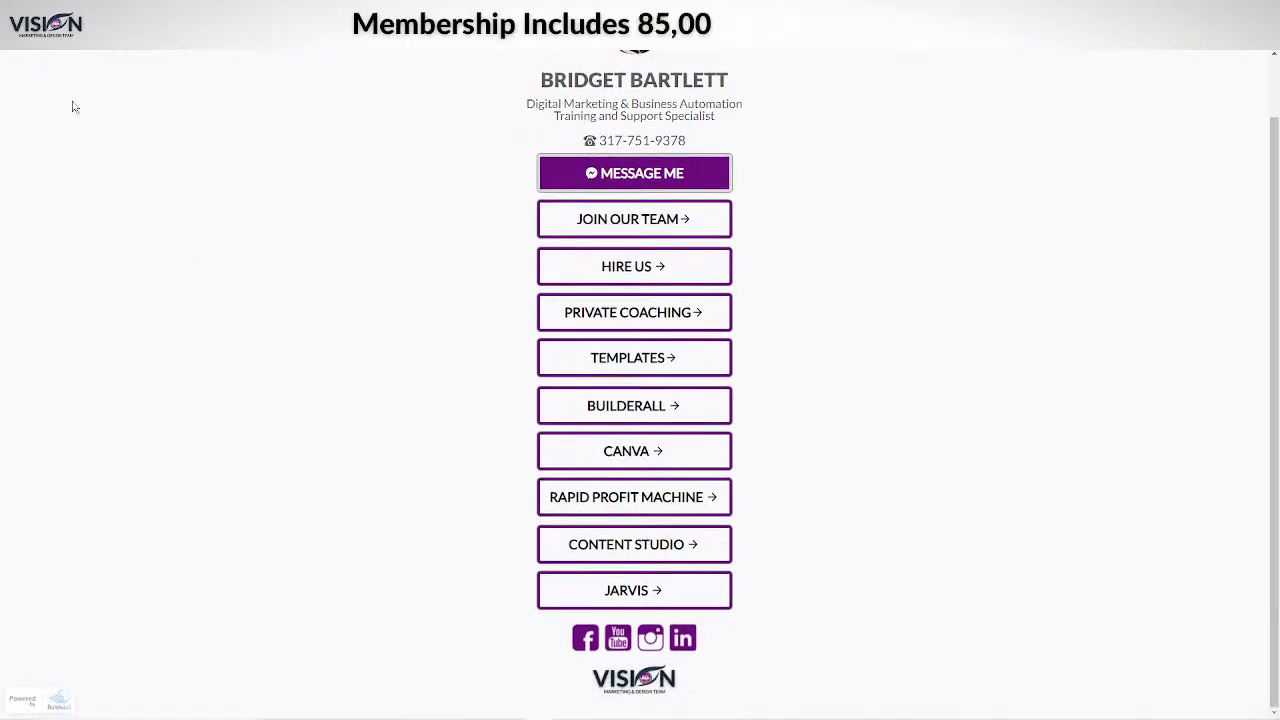
{"action": "left_click", "coordinate": [57, 38]}
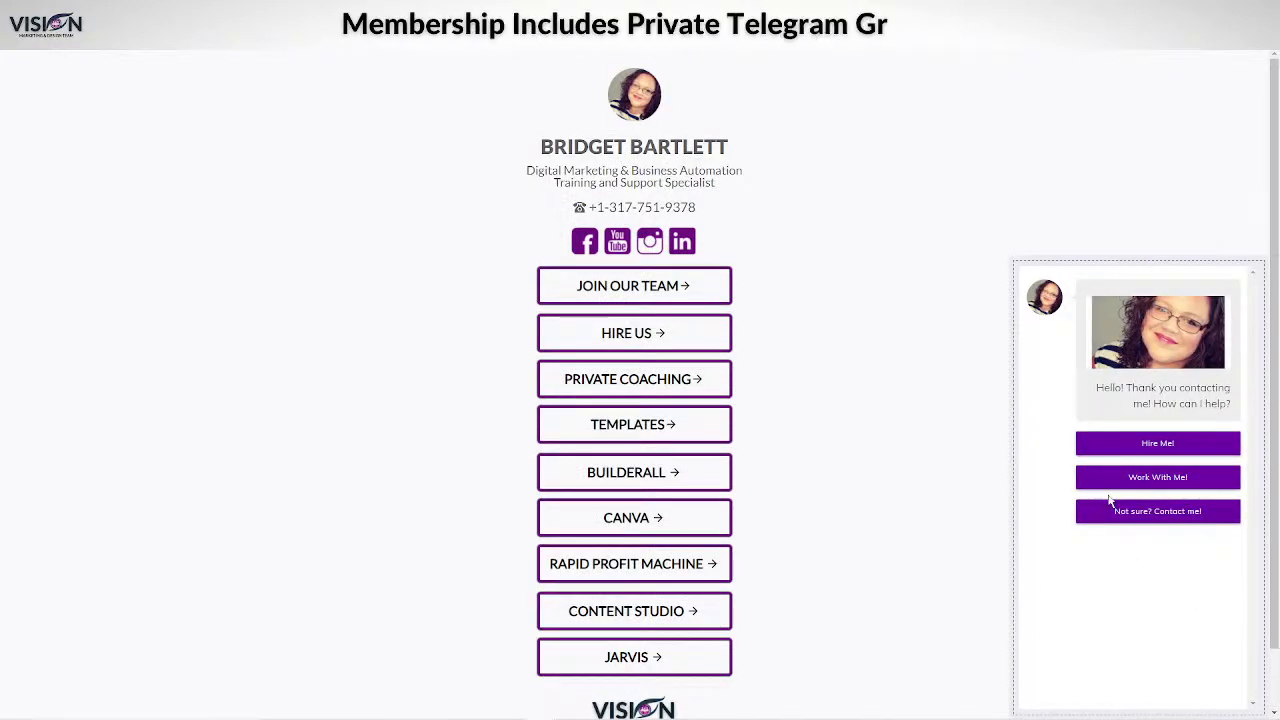
{"action": "left_click", "coordinate": [1140, 518]}
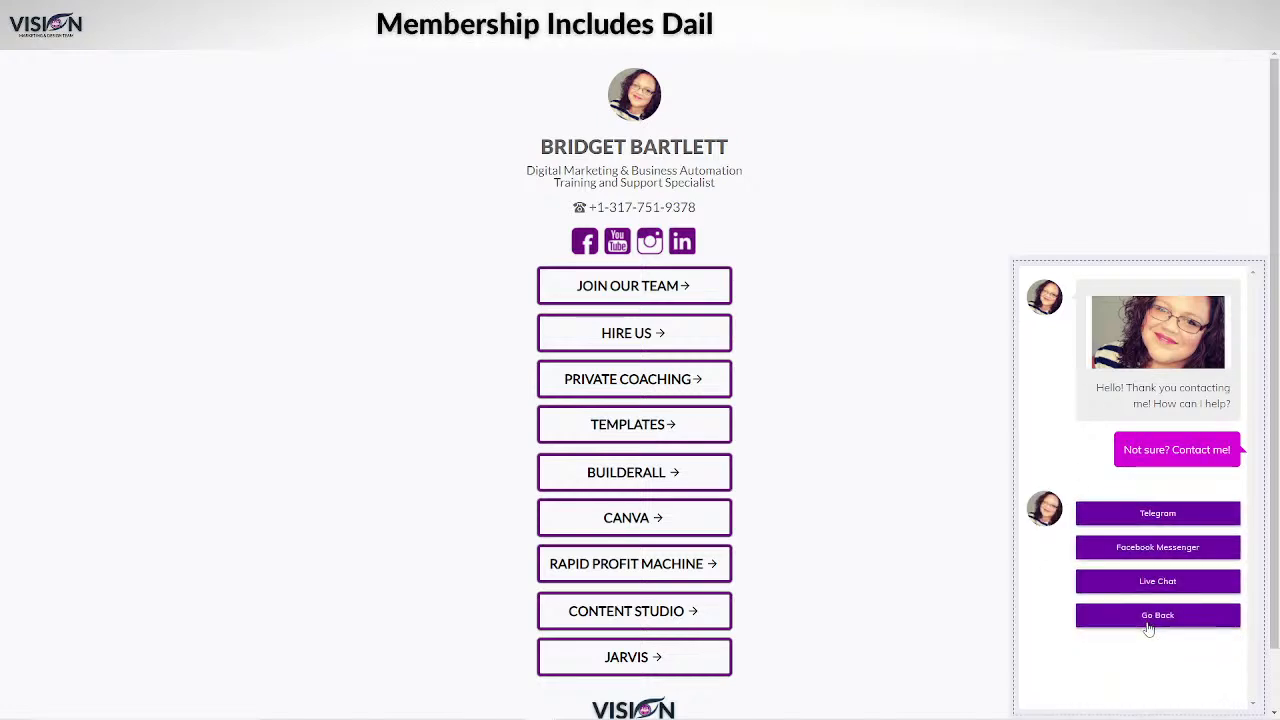
{"action": "scroll", "coordinate": [999, 221], "scroll_direction": "down", "scroll_amount": 1}
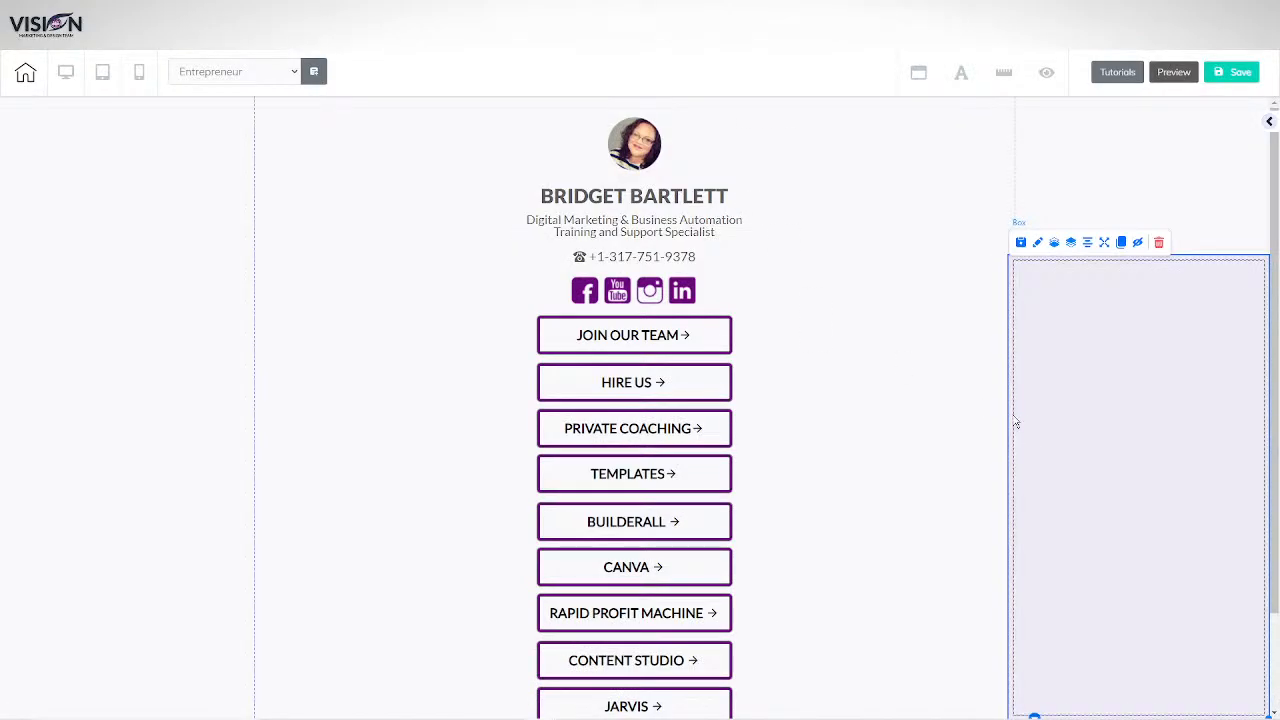
Remove the box's fixed border position and move the box with its iframe to the opposite side of the link buttons.
{"action": "left_click", "coordinate": [1121, 243]}
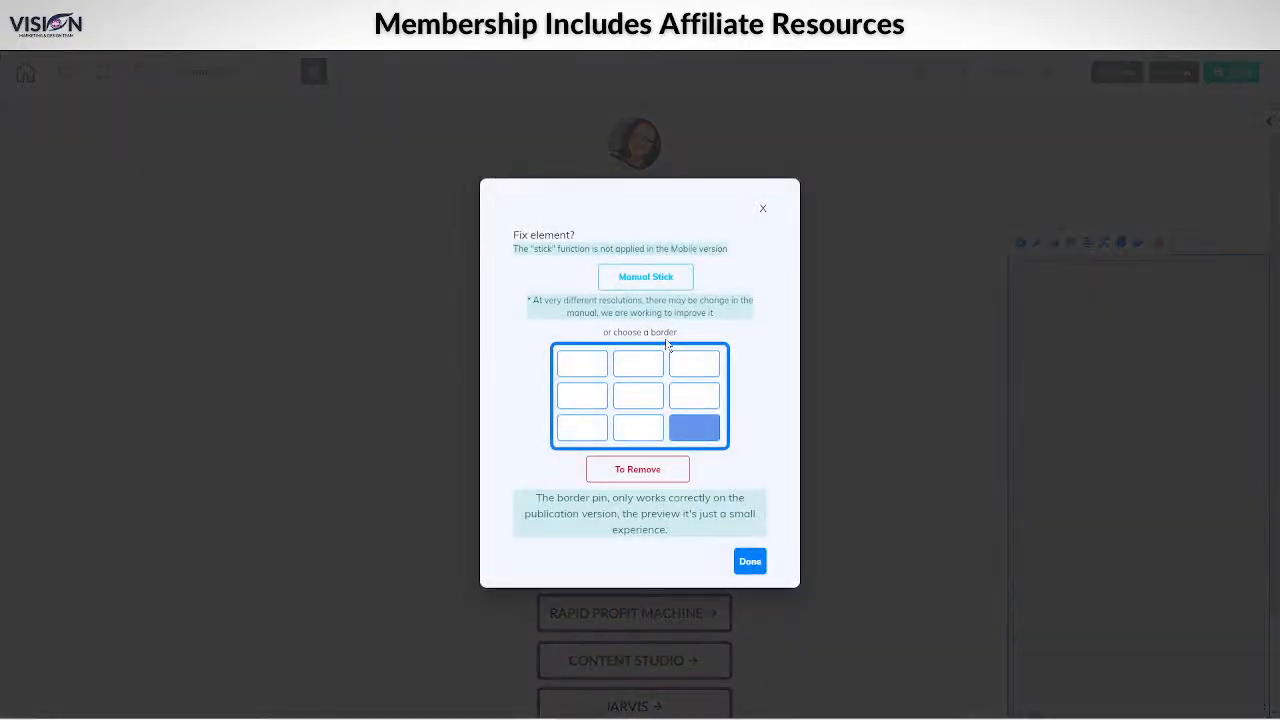
{"action": "left_click", "coordinate": [637, 469]}
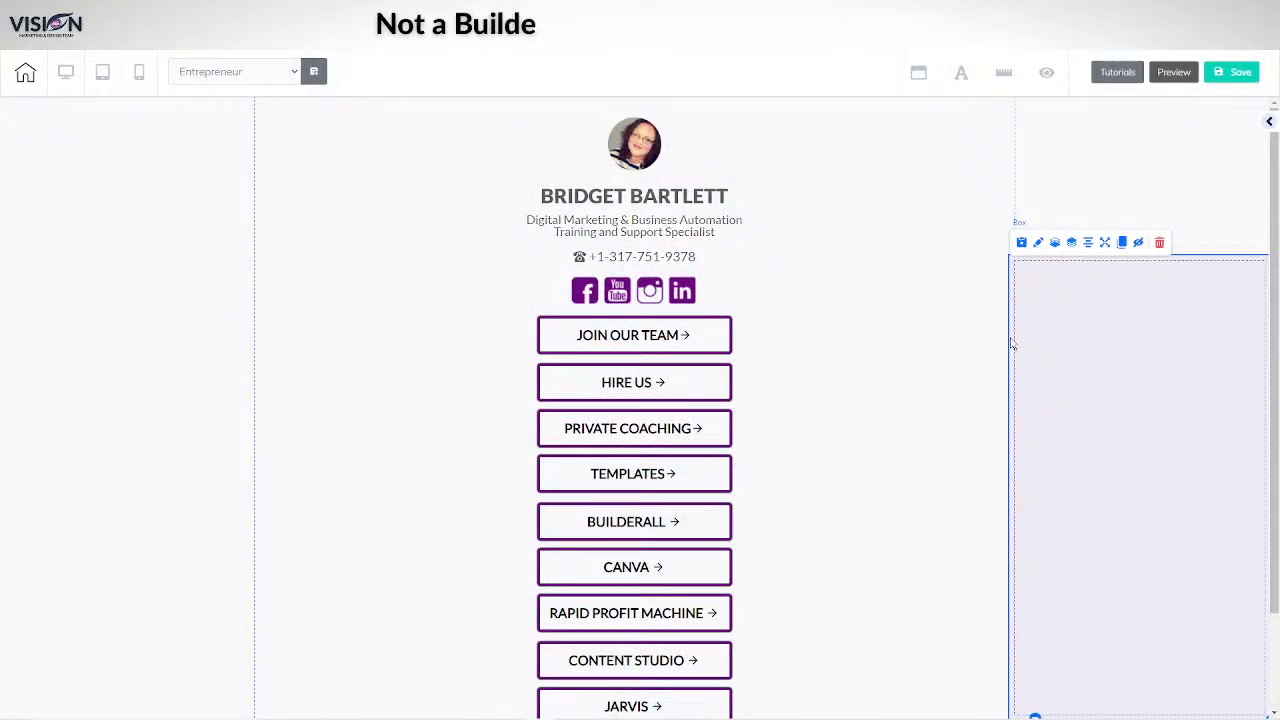
{"action": "left_click_drag", "start_coordinate": [1028, 334], "coordinate": [120, 257]}
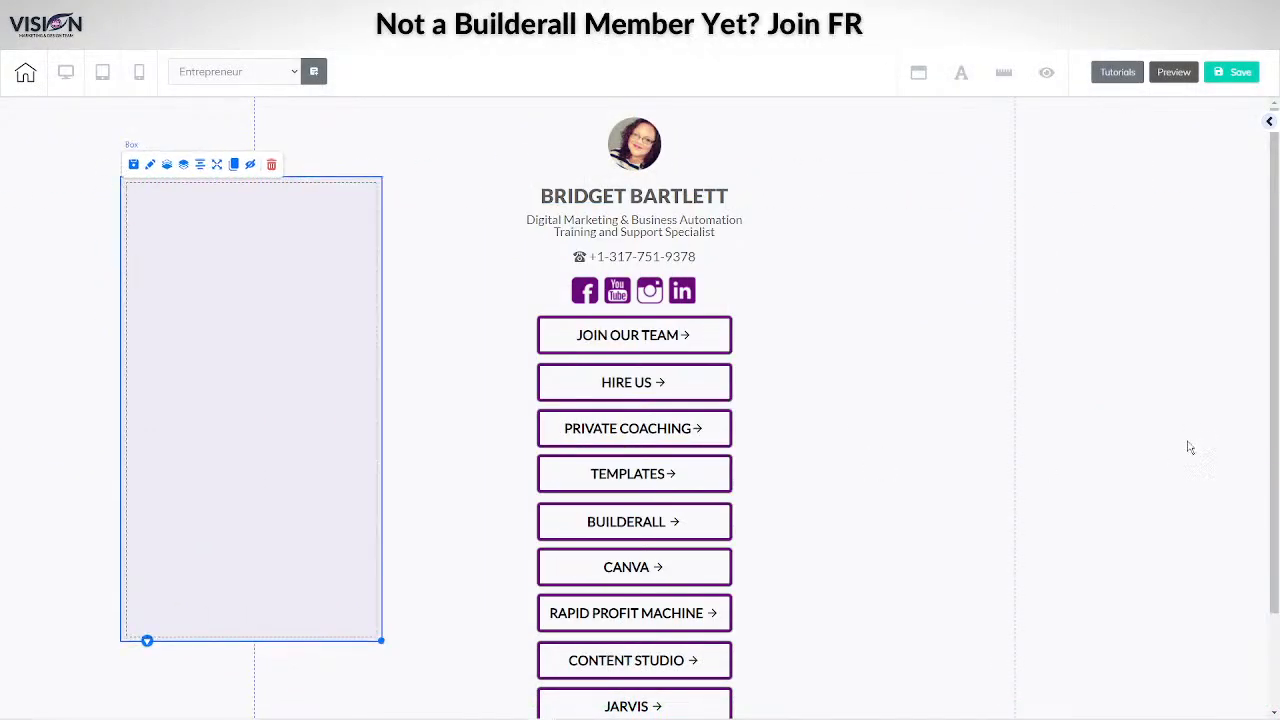
Add a horizontal Image element to the page, to the right of the phone number and social icons.
{"action": "left_click", "coordinate": [1268, 125]}
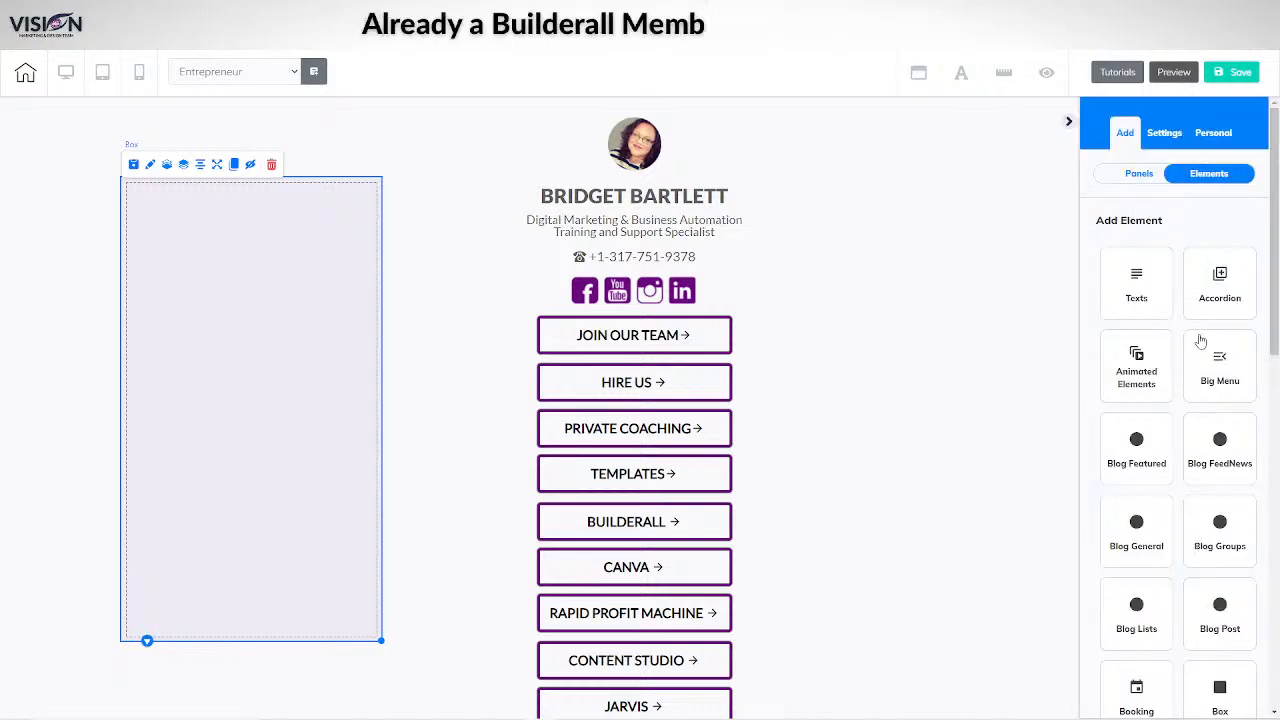
{"action": "scroll", "coordinate": [1230, 600], "scroll_direction": "down", "scroll_amount": 7}
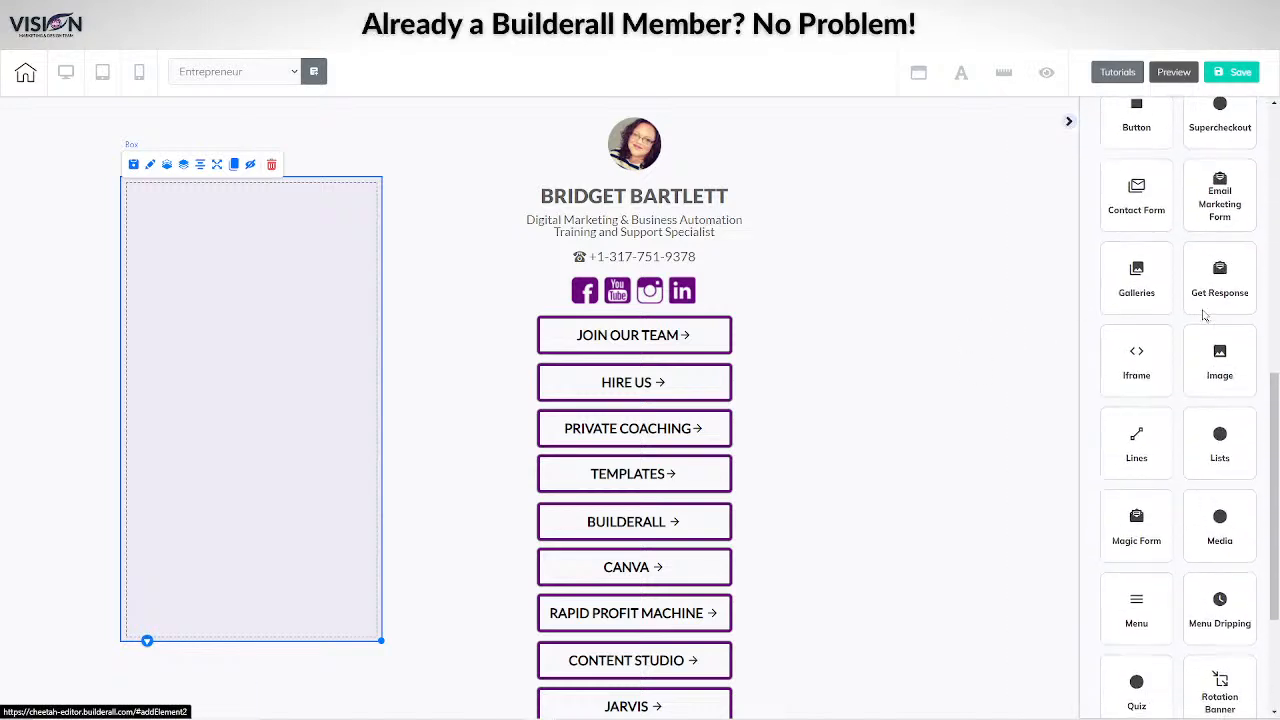
{"action": "left_click", "coordinate": [1230, 370]}
{"action": "left_click_drag", "start_coordinate": [1200, 420], "coordinate": [917, 262]}
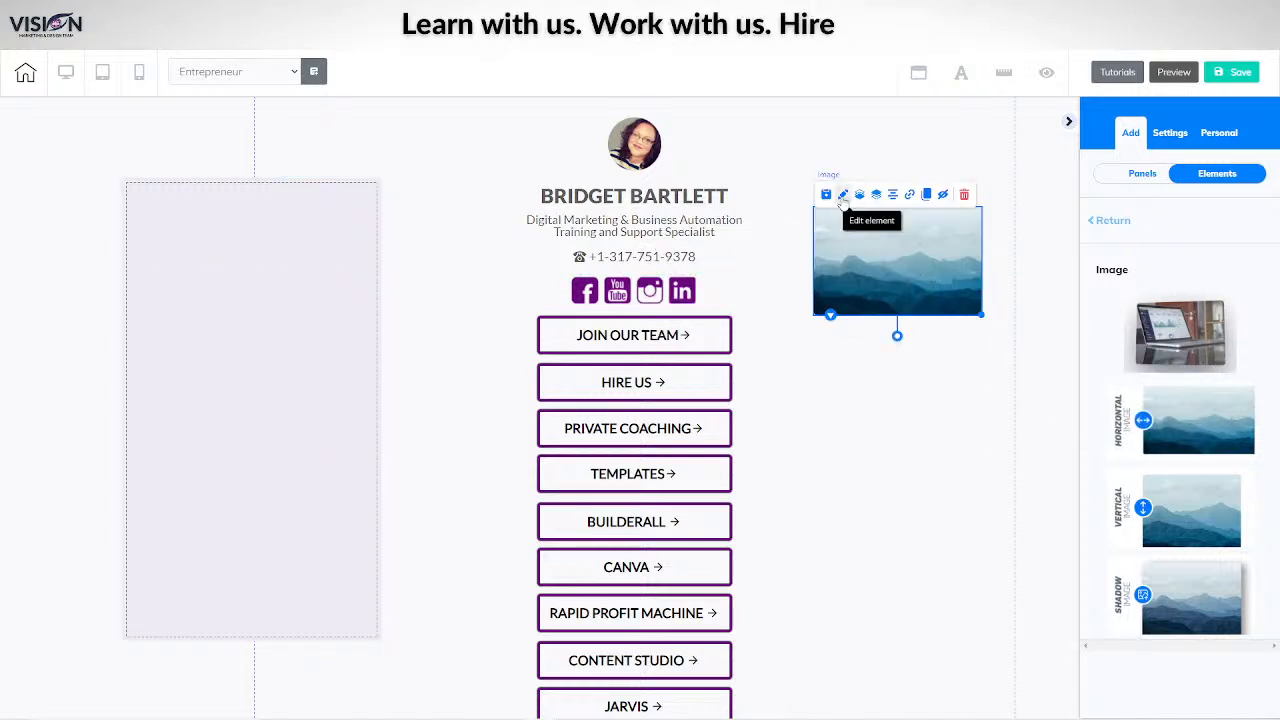
Open the new image's general settings and browse the user files for a replacement picture.
{"action": "left_click", "coordinate": [843, 196]}
{"action": "left_click", "coordinate": [1240, 216]}
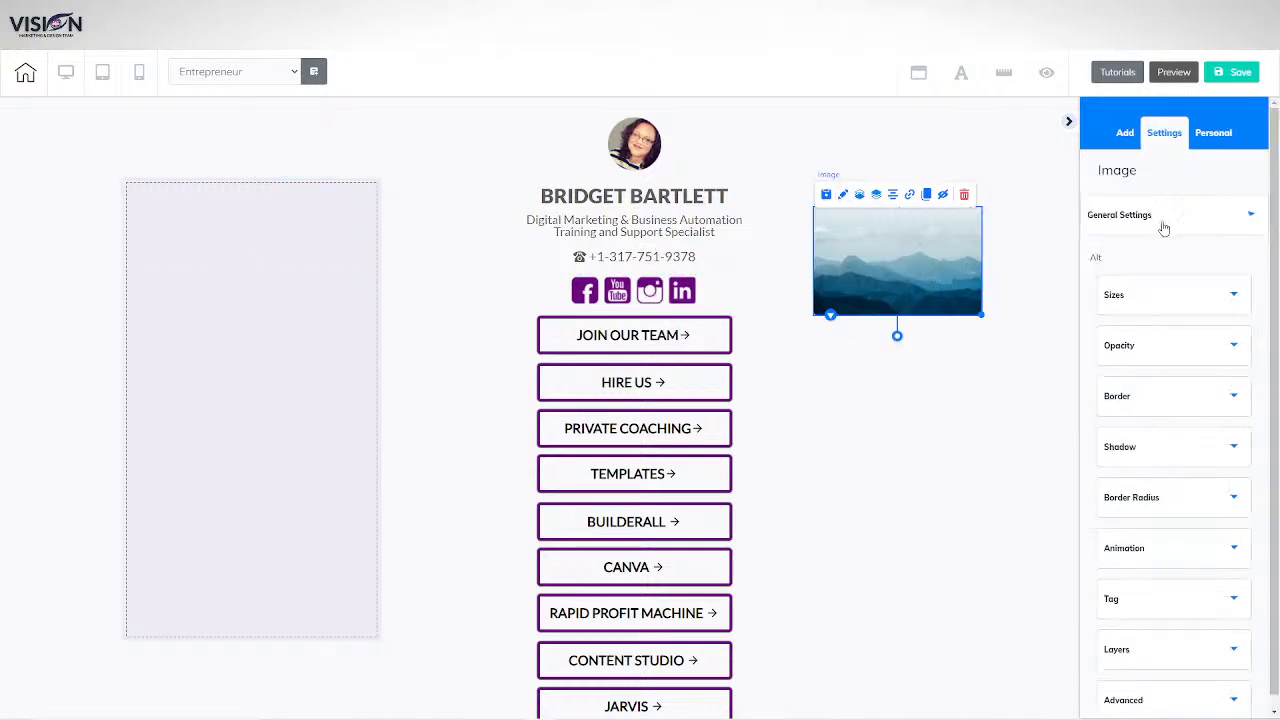
{"action": "left_click", "coordinate": [1144, 506]}
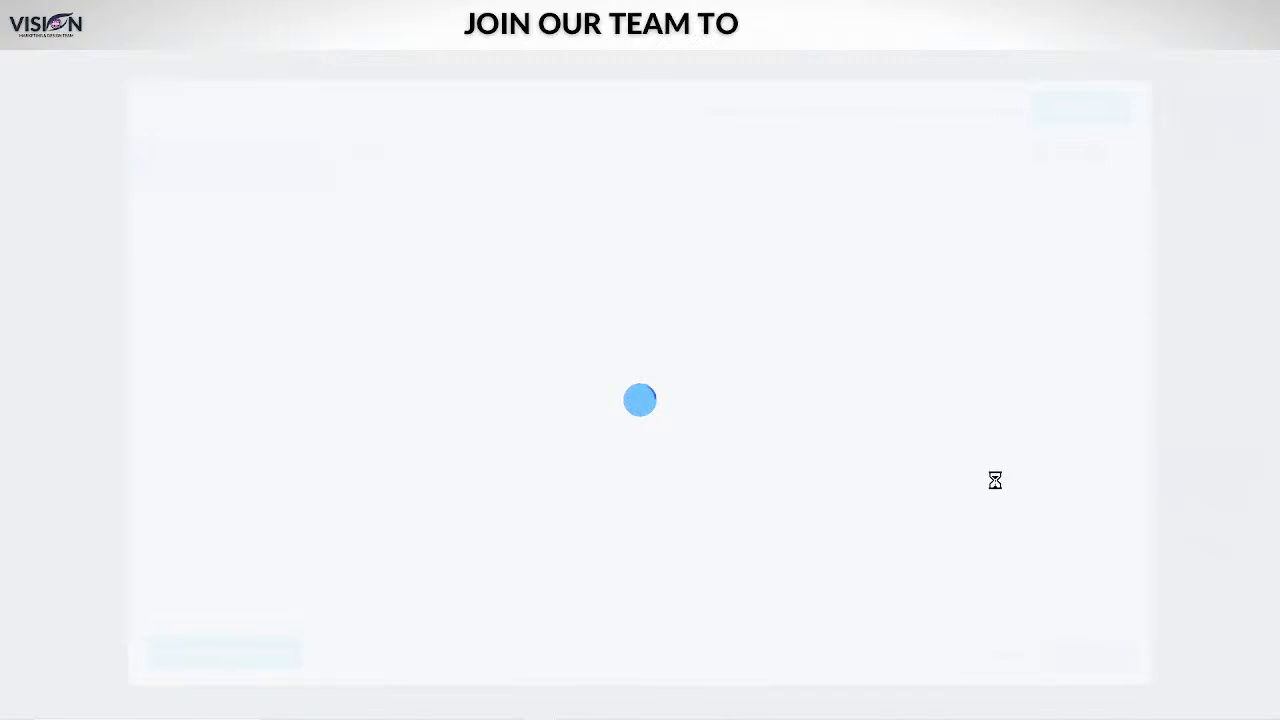
{"action": "scroll", "coordinate": [1105, 370], "scroll_direction": "down", "scroll_amount": 8}
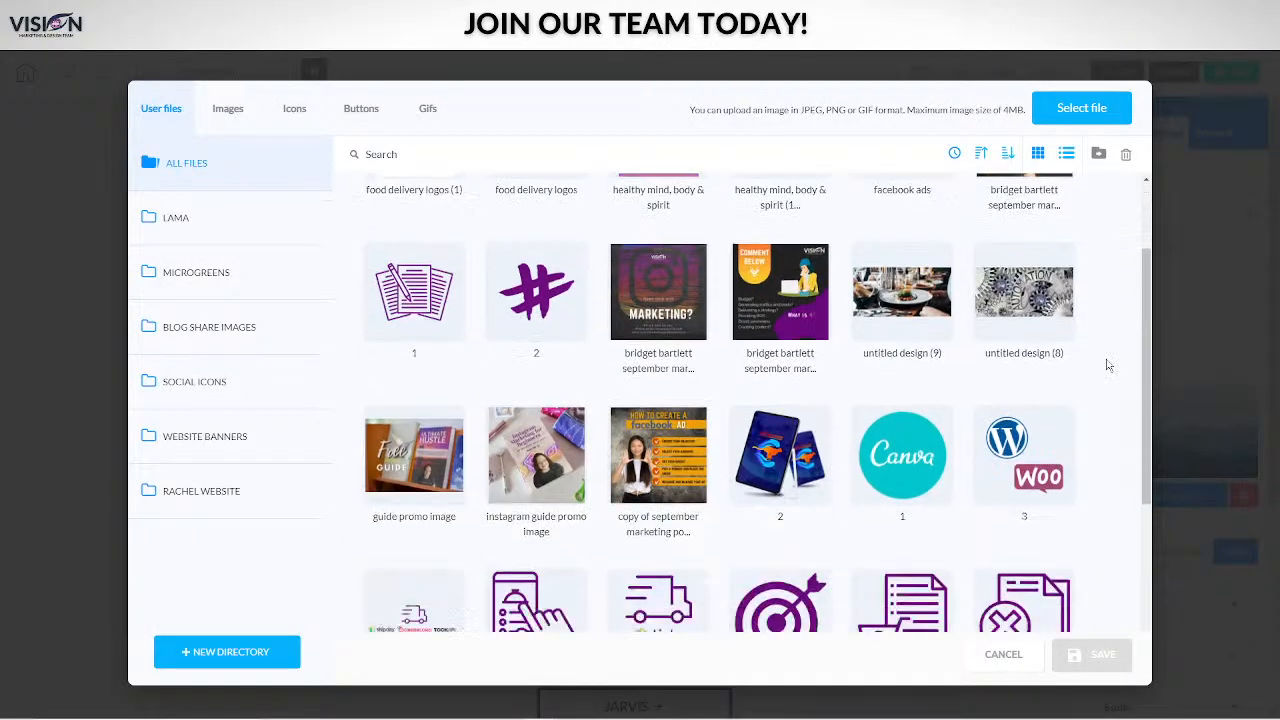
{"action": "scroll", "coordinate": [1105, 377], "scroll_direction": "down", "scroll_amount": 12}
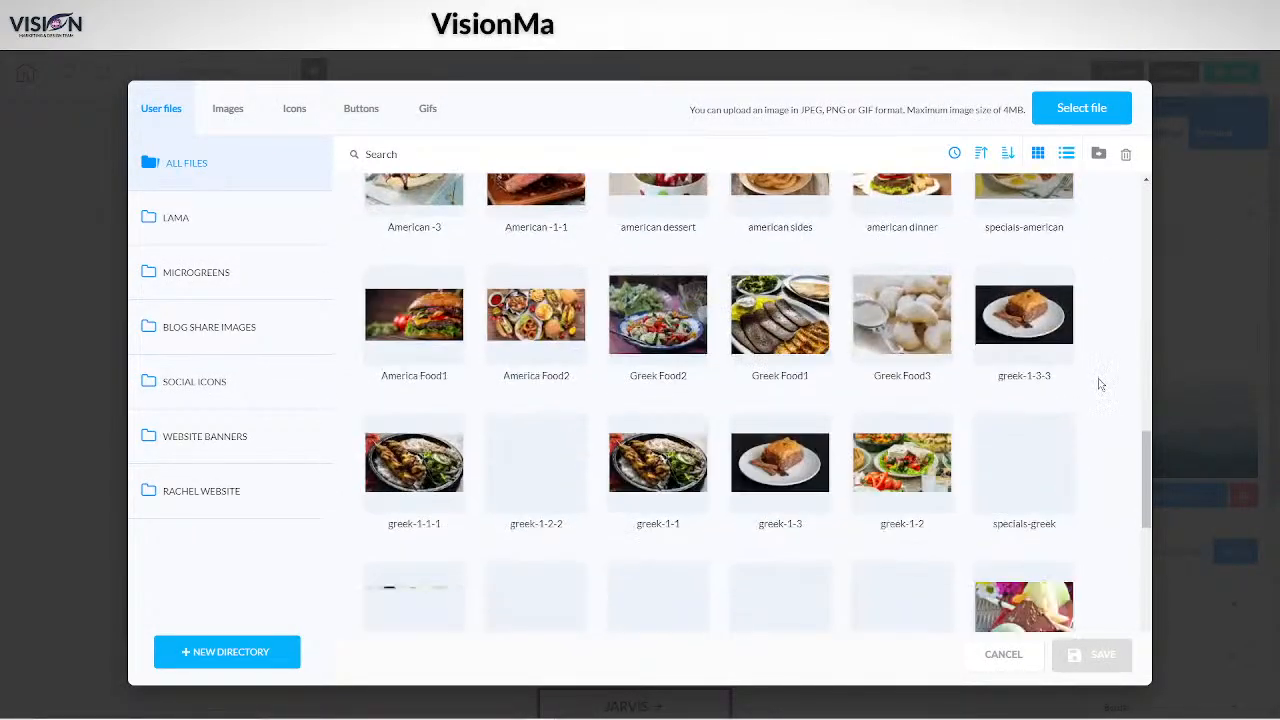
{"action": "scroll", "coordinate": [1097, 388], "scroll_direction": "down", "scroll_amount": 10}
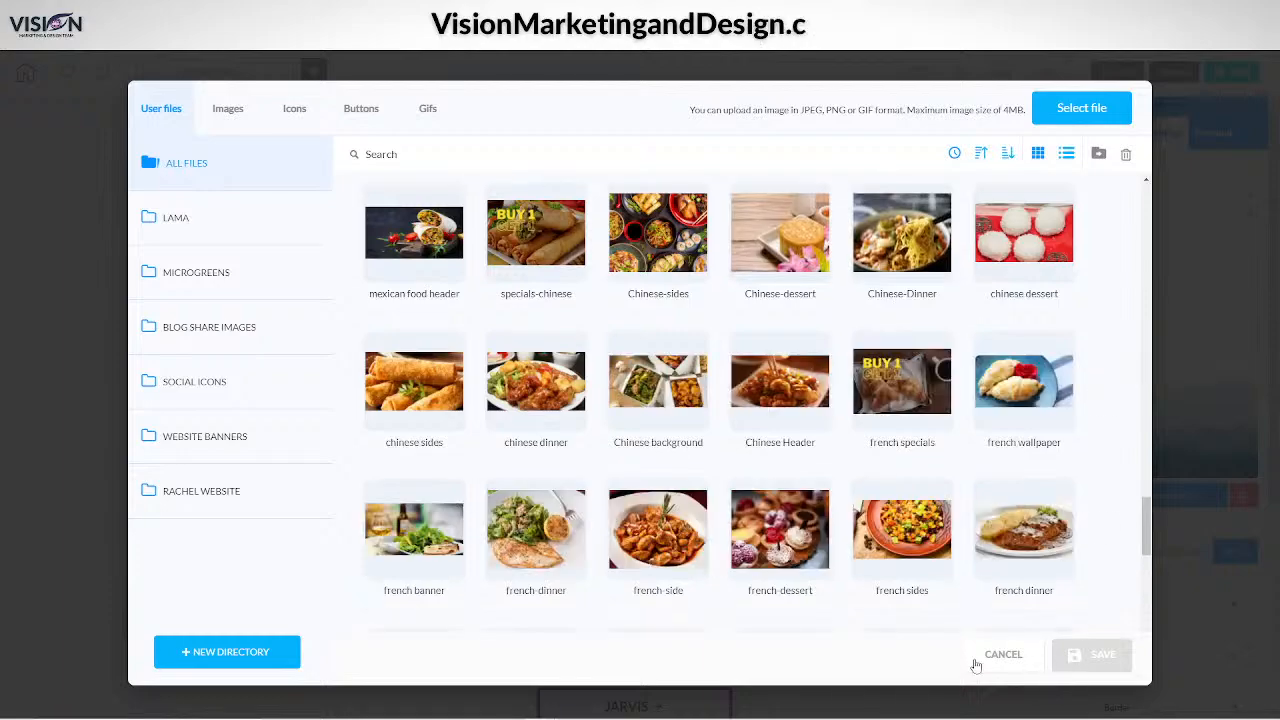
{"action": "scroll", "coordinate": [1104, 493], "scroll_direction": "down", "scroll_amount": 3}
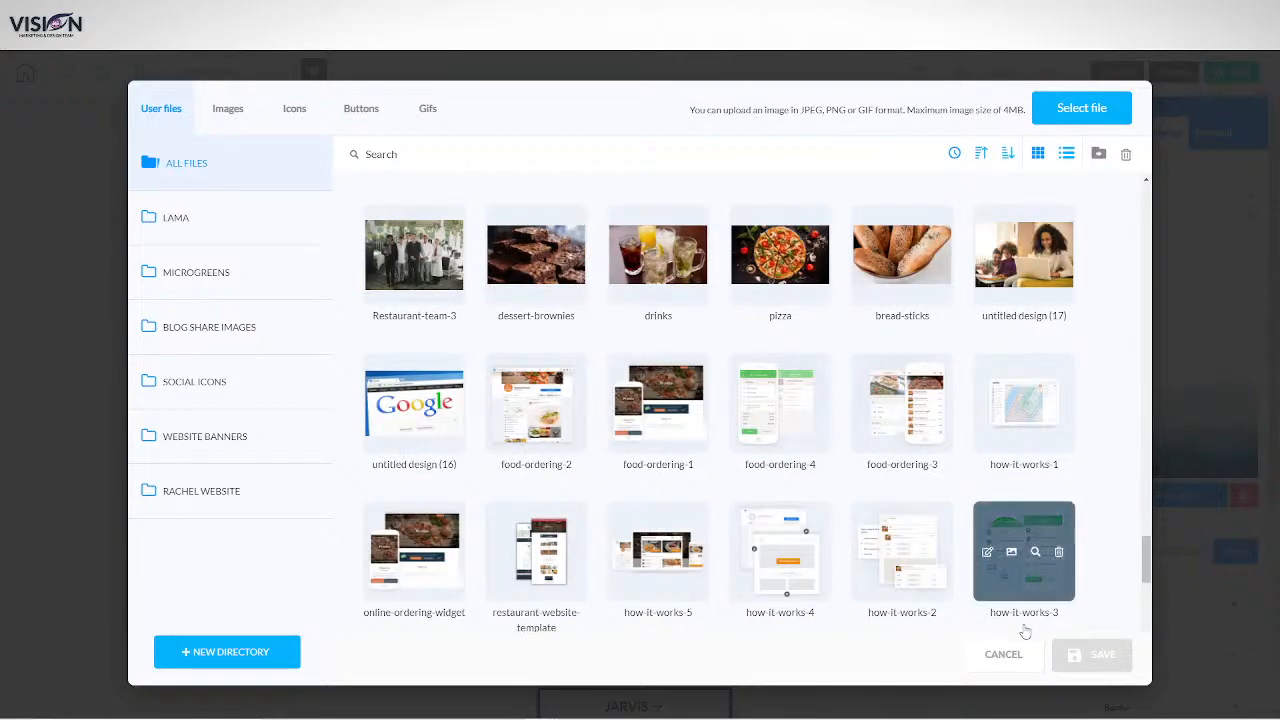
{"action": "left_click", "coordinate": [1003, 654]}
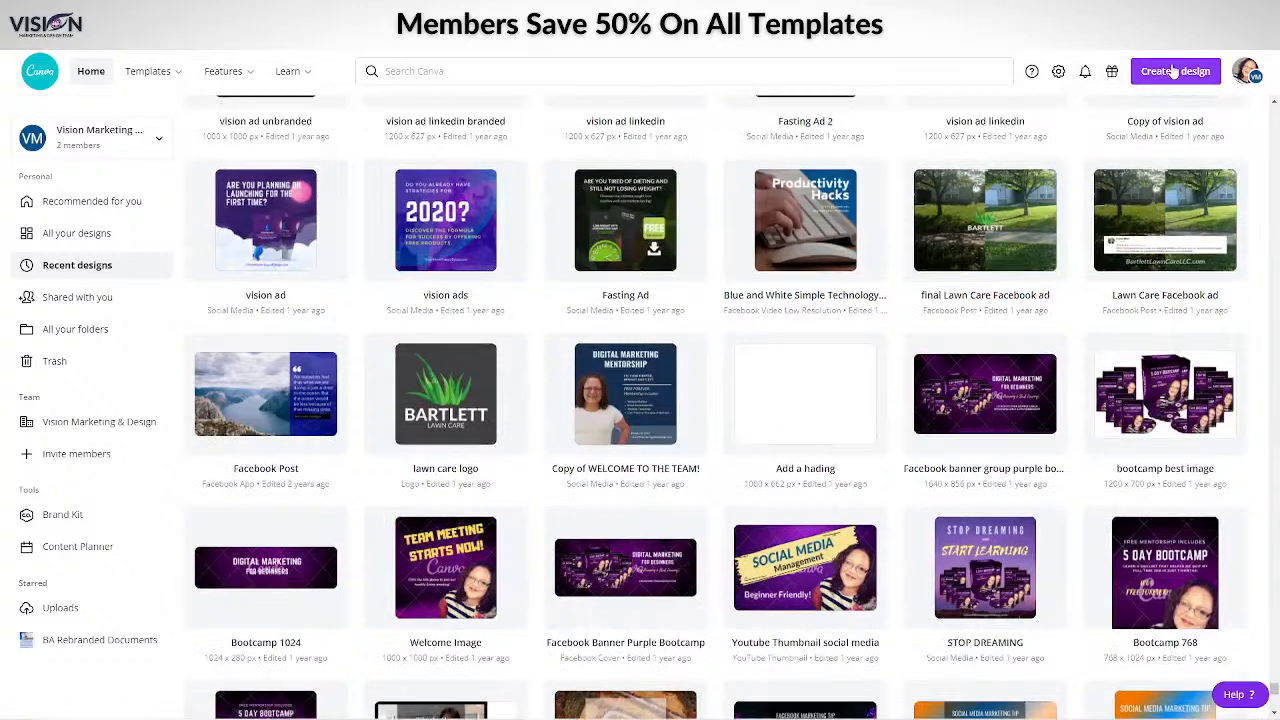
Switch to Canva, create a blank Logo design, and add the hand-drawn shaded speech bubble from a "chat bubble" element search.
{"action": "left_click", "coordinate": [1175, 71]}
{"action": "left_click", "coordinate": [1020, 213]}
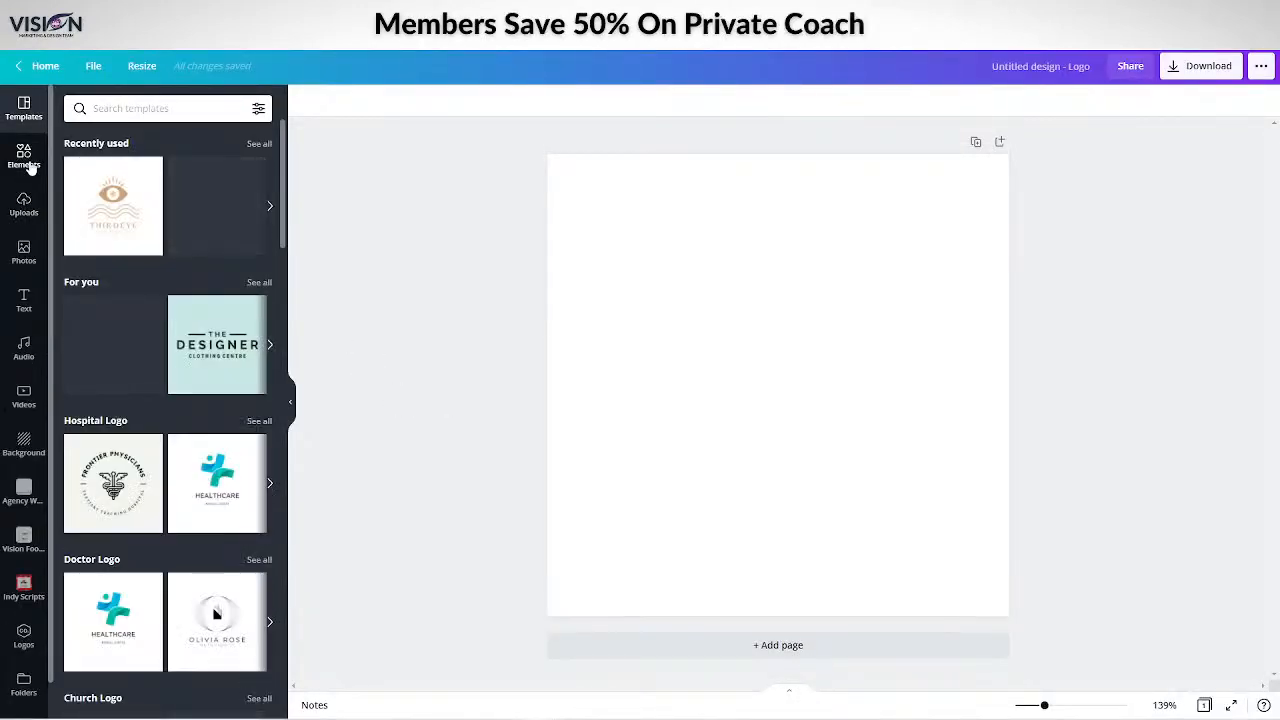
{"action": "left_click", "coordinate": [24, 155]}
{"action": "left_click", "coordinate": [133, 108]}
{"action": "type", "text": "chatb"}
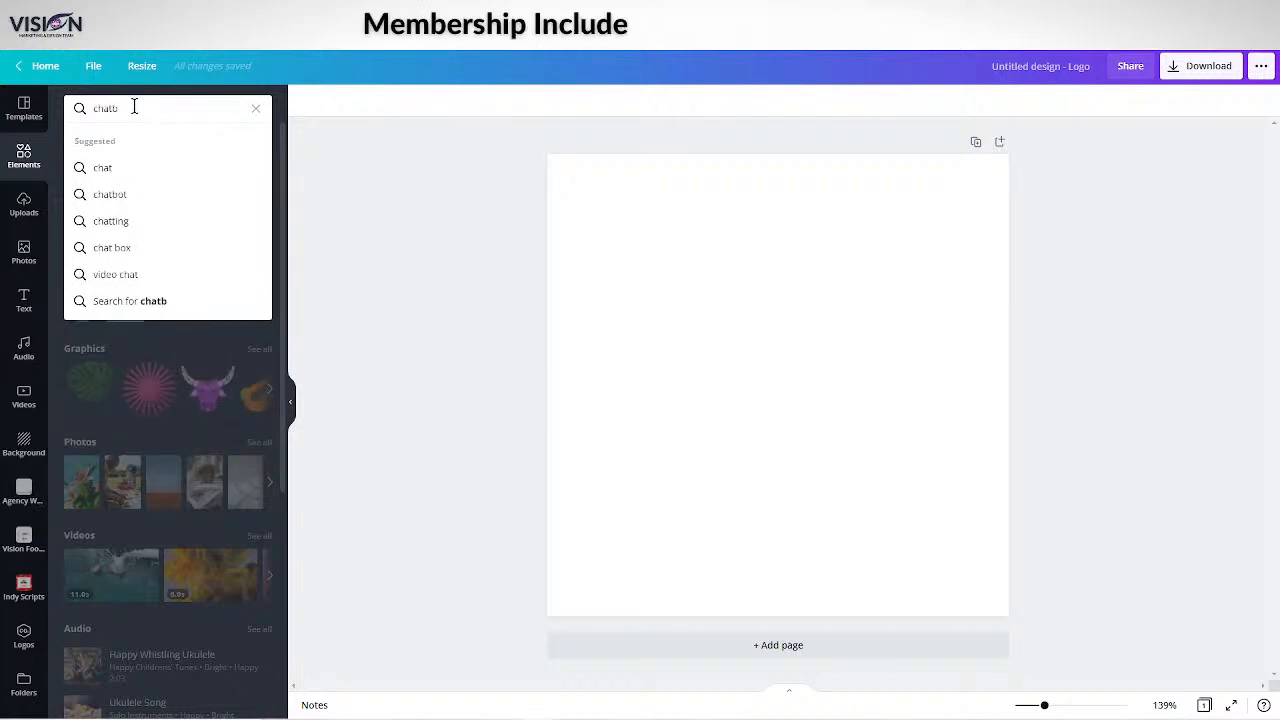
{"action": "key", "text": "BackSpace"}
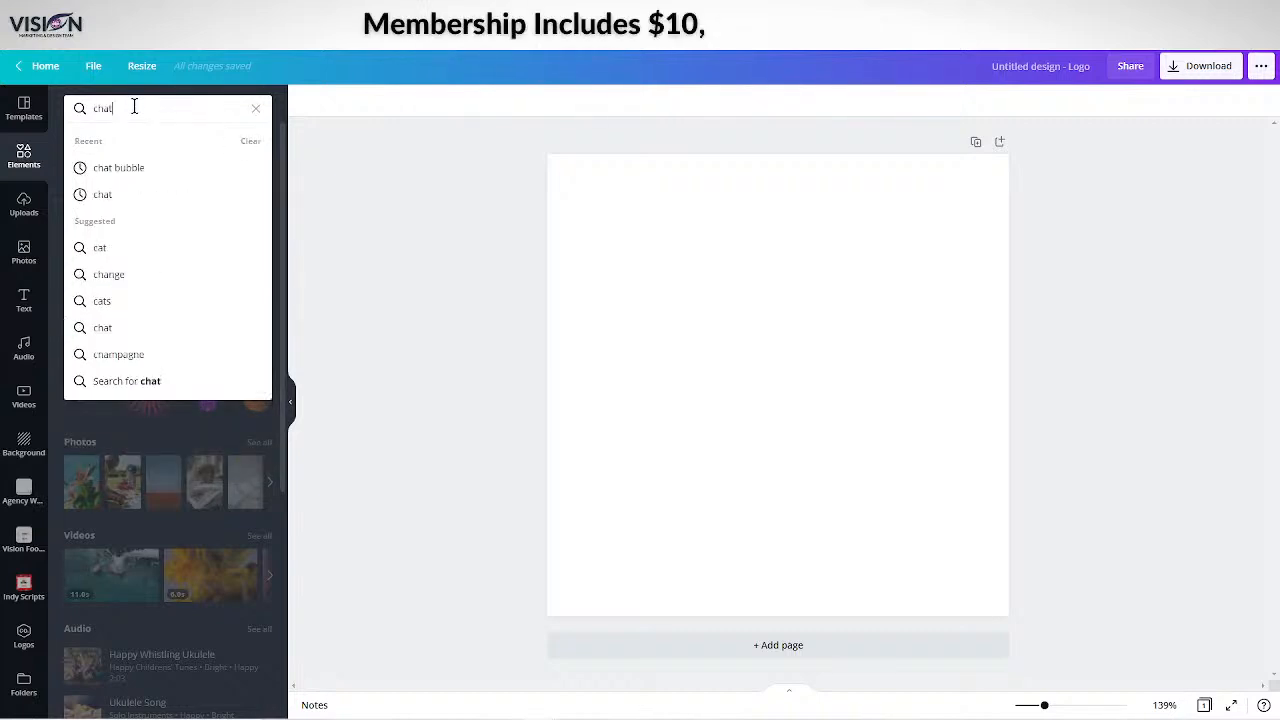
{"action": "left_click", "coordinate": [100, 170]}
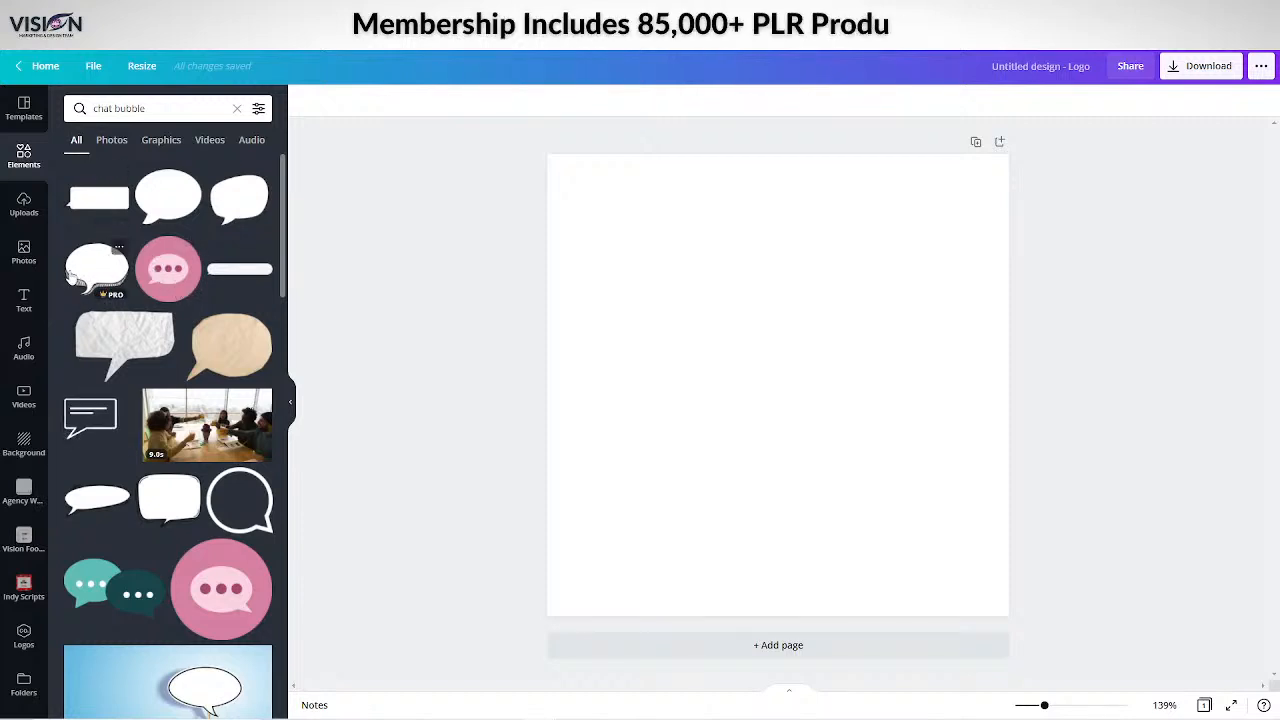
{"action": "left_click", "coordinate": [88, 270]}
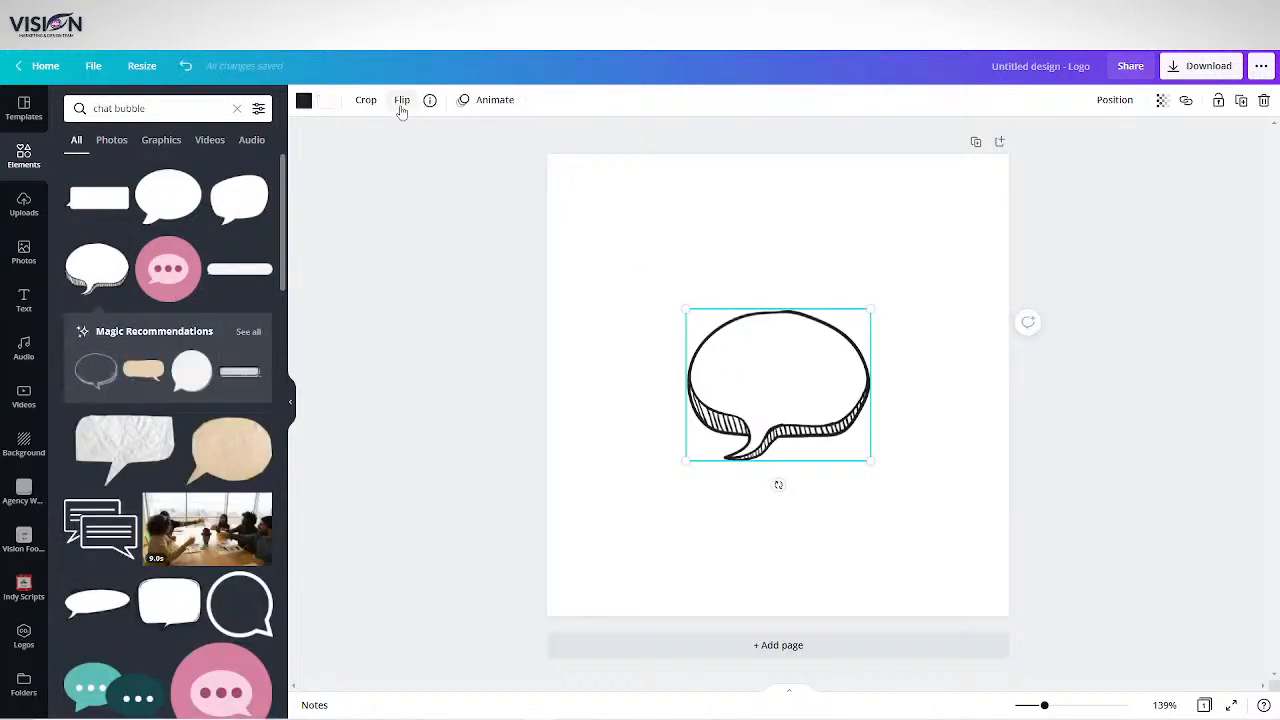
Flip the speech bubble horizontally, enlarge it to fill most of the canvas width, and center it.
{"action": "left_click", "coordinate": [401, 101]}
{"action": "left_click", "coordinate": [403, 132]}
{"action": "left_click", "coordinate": [786, 392]}
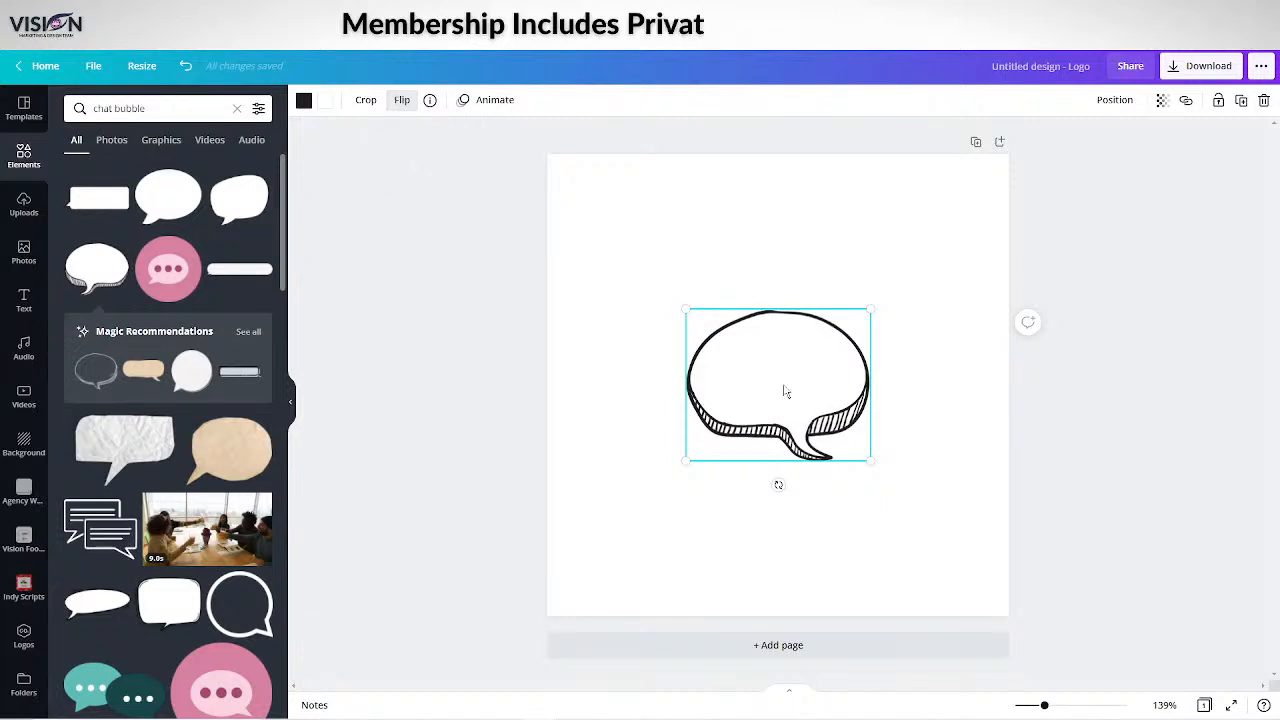
{"action": "left_click_drag", "start_coordinate": [786, 392], "coordinate": [694, 286]}
{"action": "left_click_drag", "start_coordinate": [771, 343], "coordinate": [763, 398]}
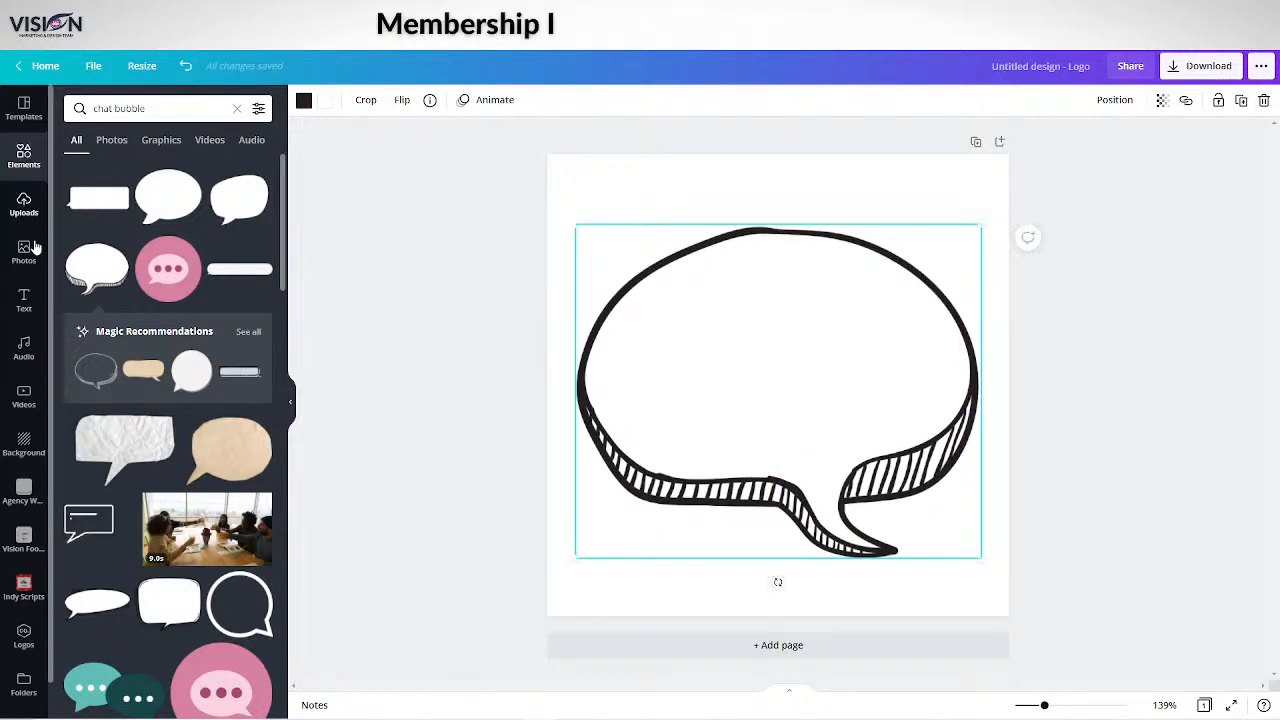
Add a heading to the design with the text "GOT QUESTIONS?".
{"action": "left_click", "coordinate": [24, 298]}
{"action": "left_click", "coordinate": [160, 170]}
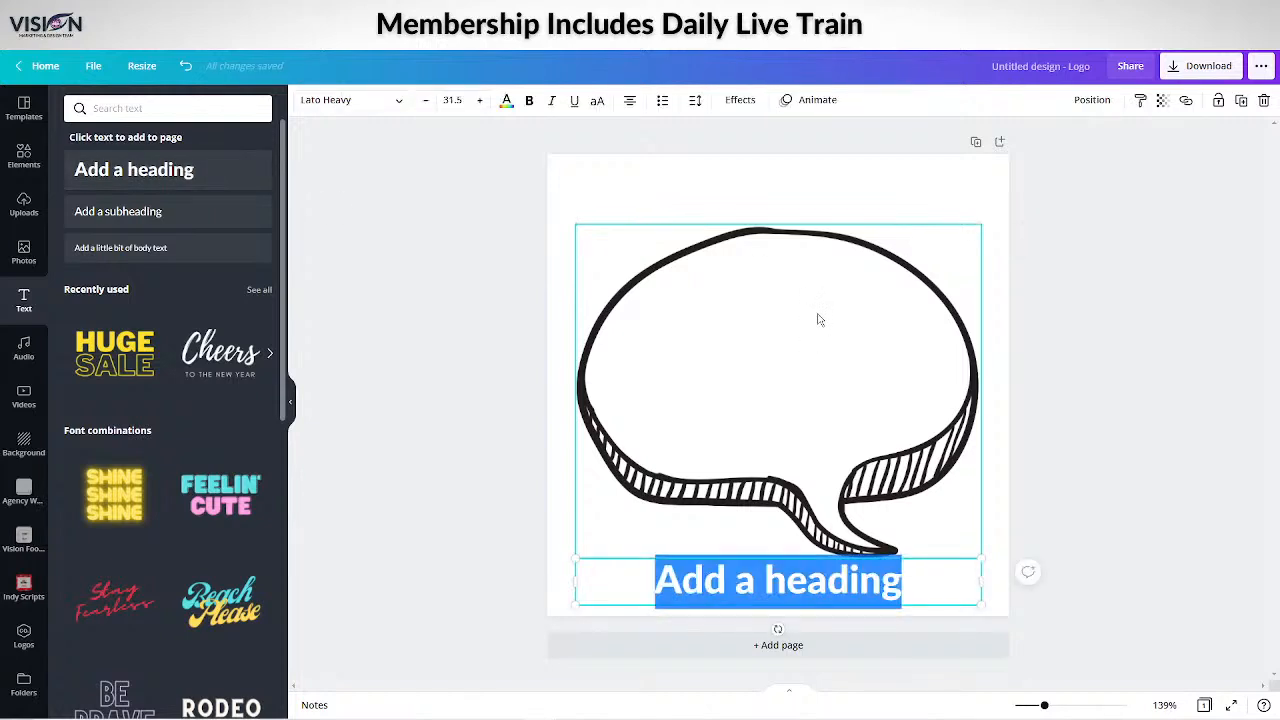
{"action": "type", "text": "T "}
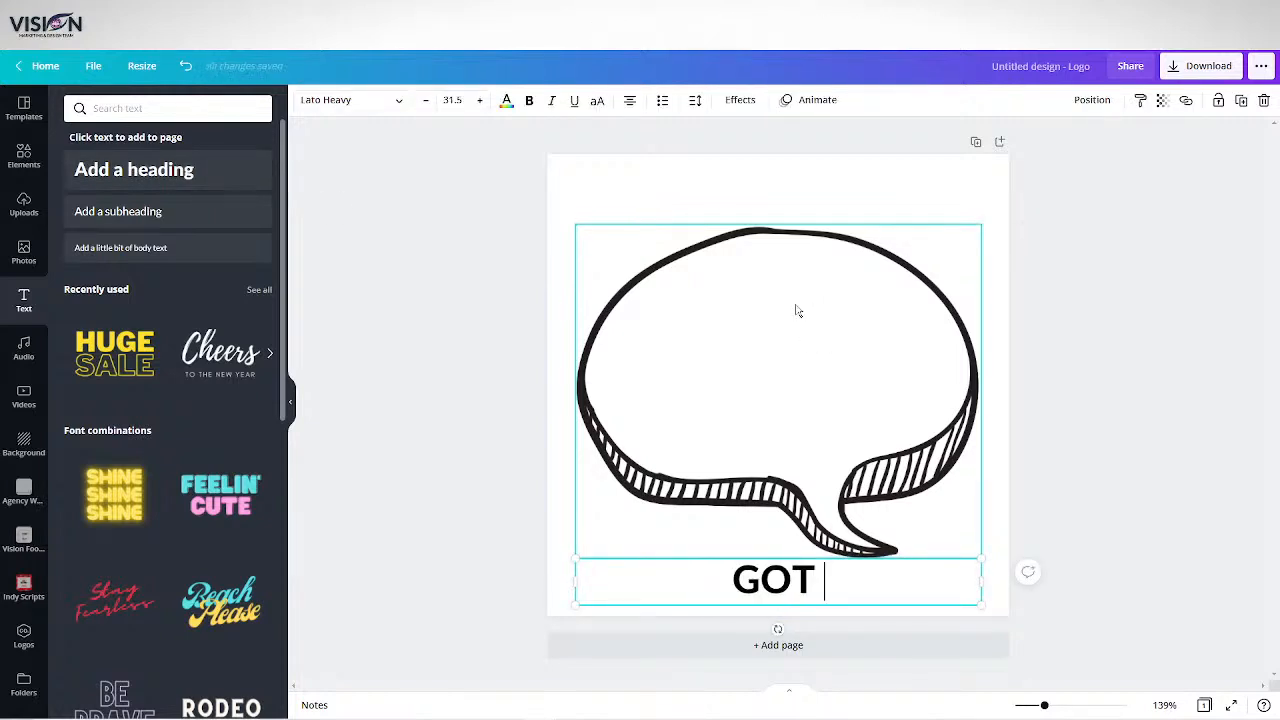
{"action": "type", "text": "QUESTIONS?"}
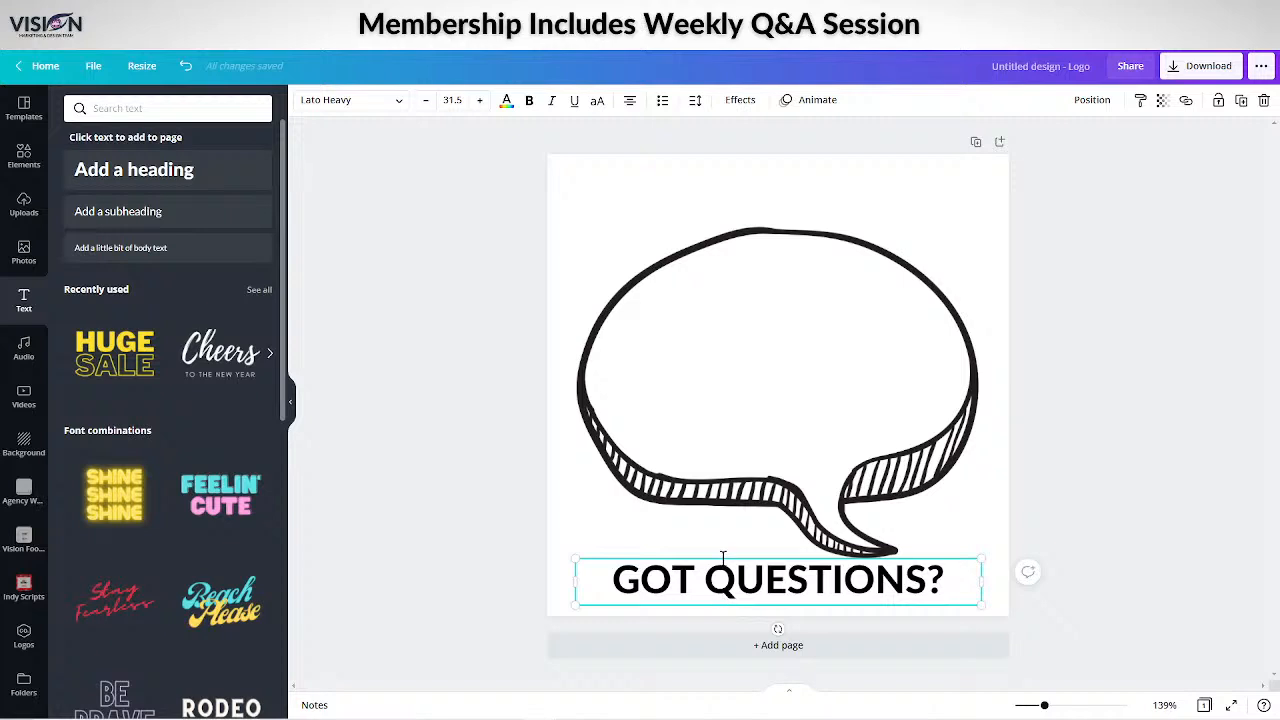
Place the heading inside the speech bubble, split it into two lines after "GOT", enlarge it to about size 35.7, and center it.
{"action": "left_click_drag", "start_coordinate": [723, 563], "coordinate": [729, 302]}
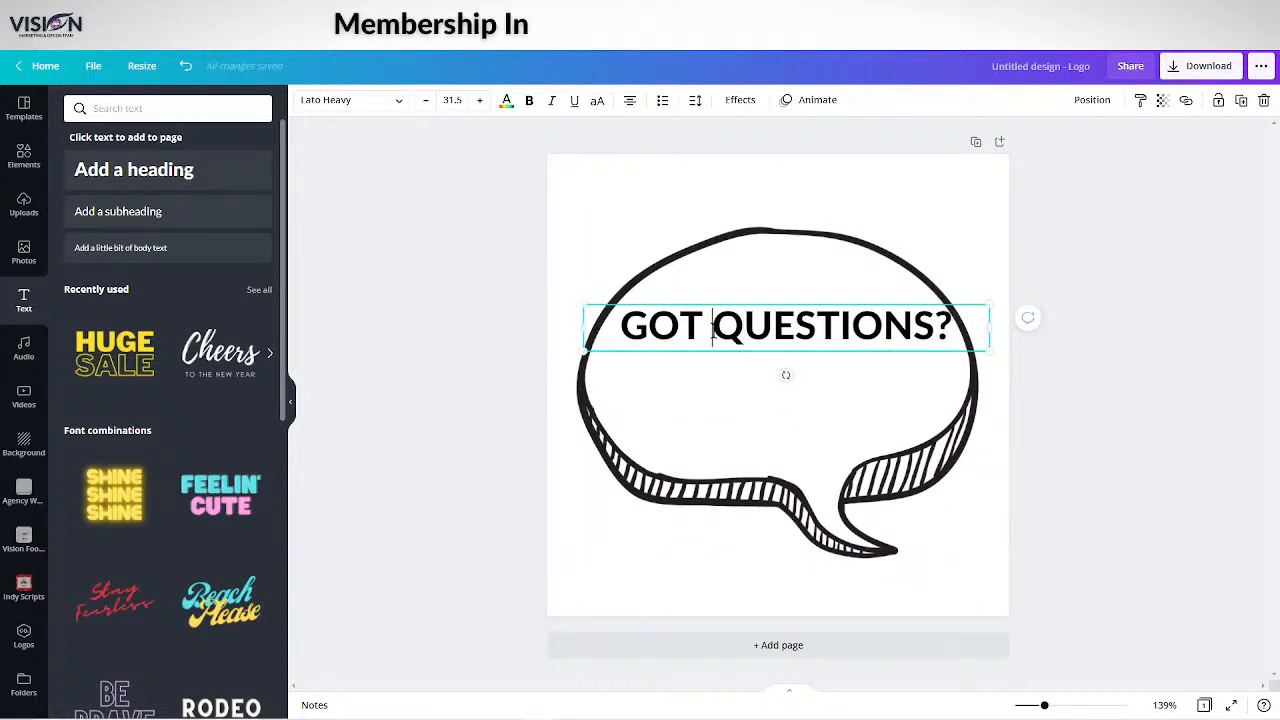
{"action": "left_click", "coordinate": [714, 331]}
{"action": "key", "text": "Return"}
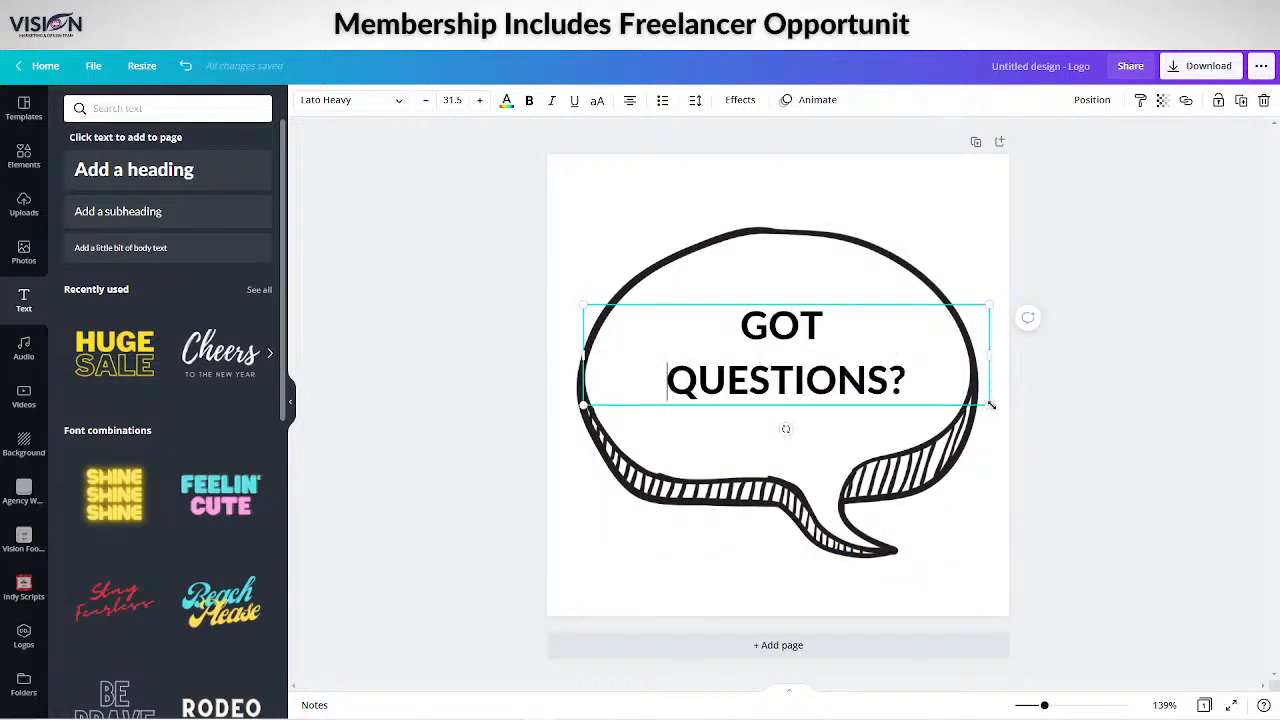
{"action": "left_click_drag", "start_coordinate": [991, 404], "coordinate": [774, 336]}
{"action": "left_click_drag", "start_coordinate": [777, 383], "coordinate": [871, 419]}
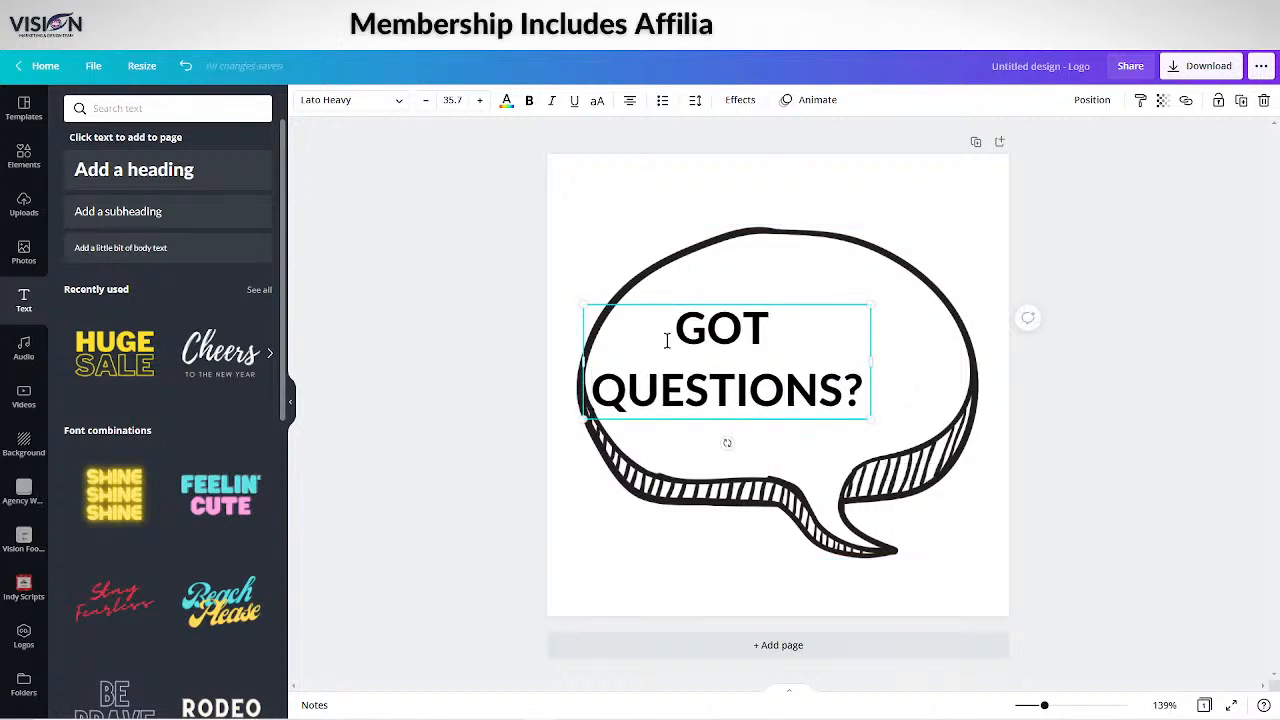
{"action": "left_click_drag", "start_coordinate": [689, 297], "coordinate": [737, 309]}
{"action": "left_click", "coordinate": [1004, 203]}
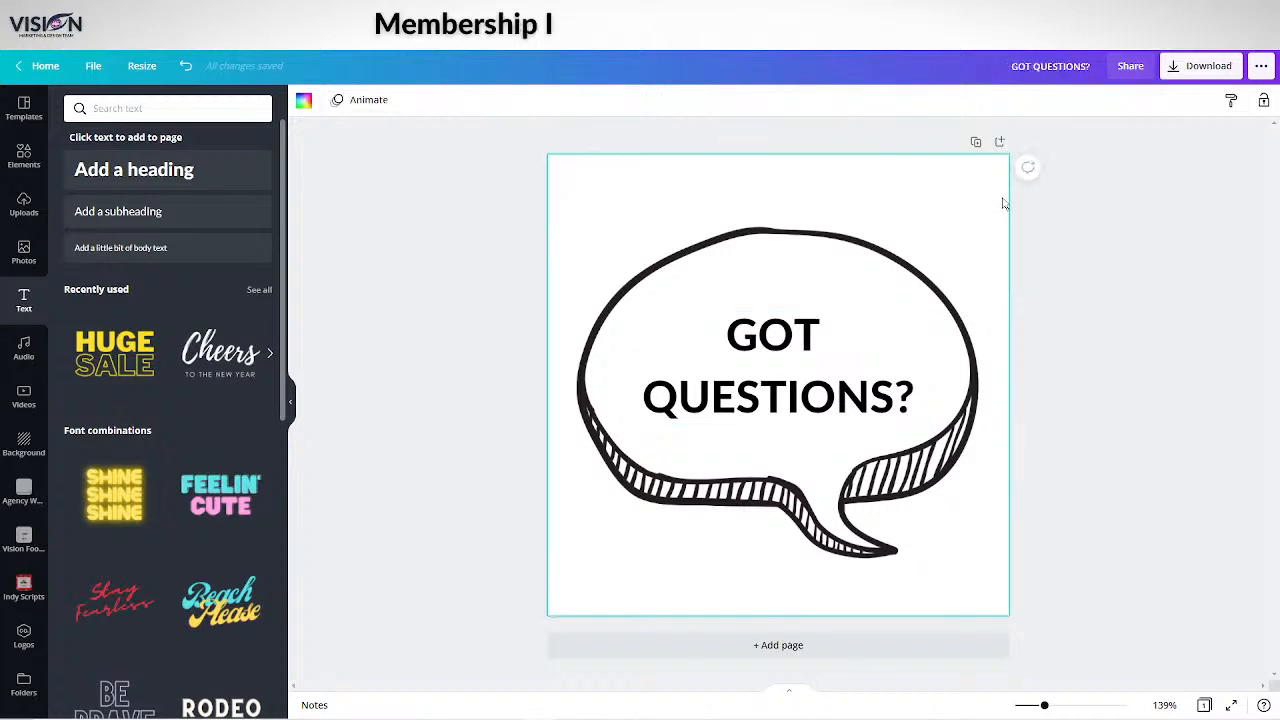
Download the design as a PNG with a transparent background.
{"action": "left_click", "coordinate": [1200, 70]}
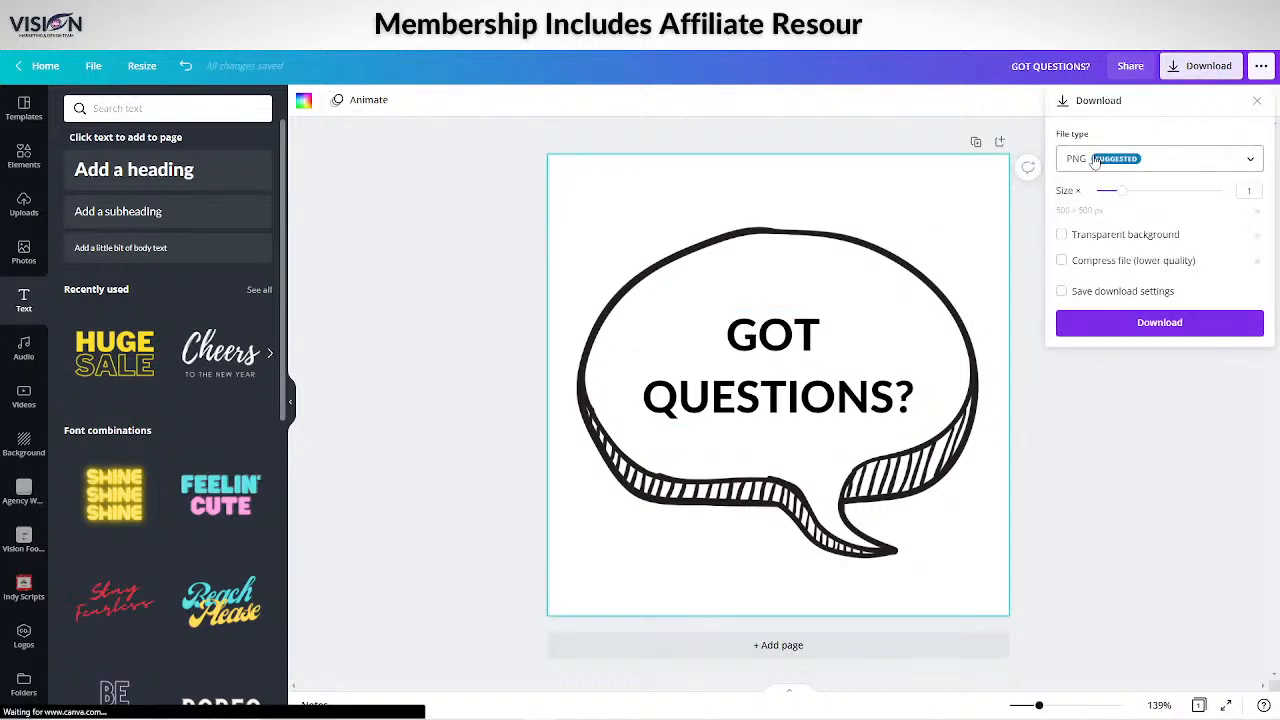
{"action": "left_click", "coordinate": [1062, 236]}
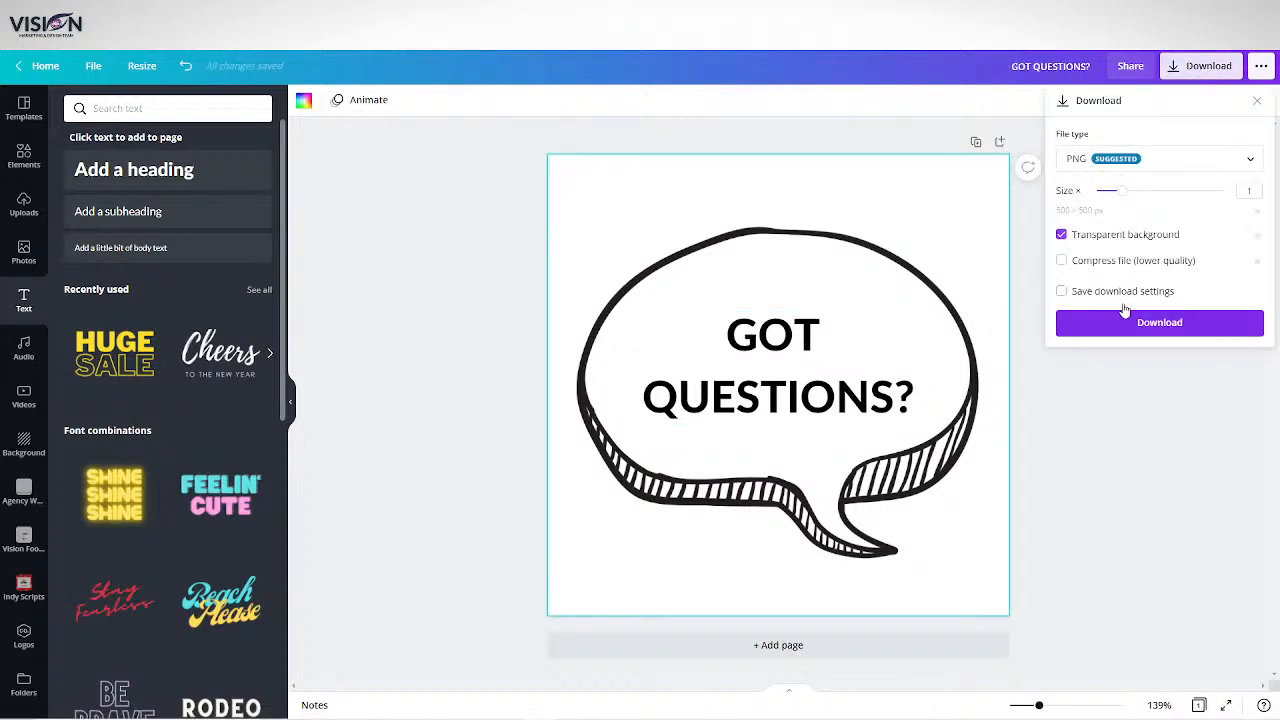
{"action": "left_click", "coordinate": [1250, 328]}
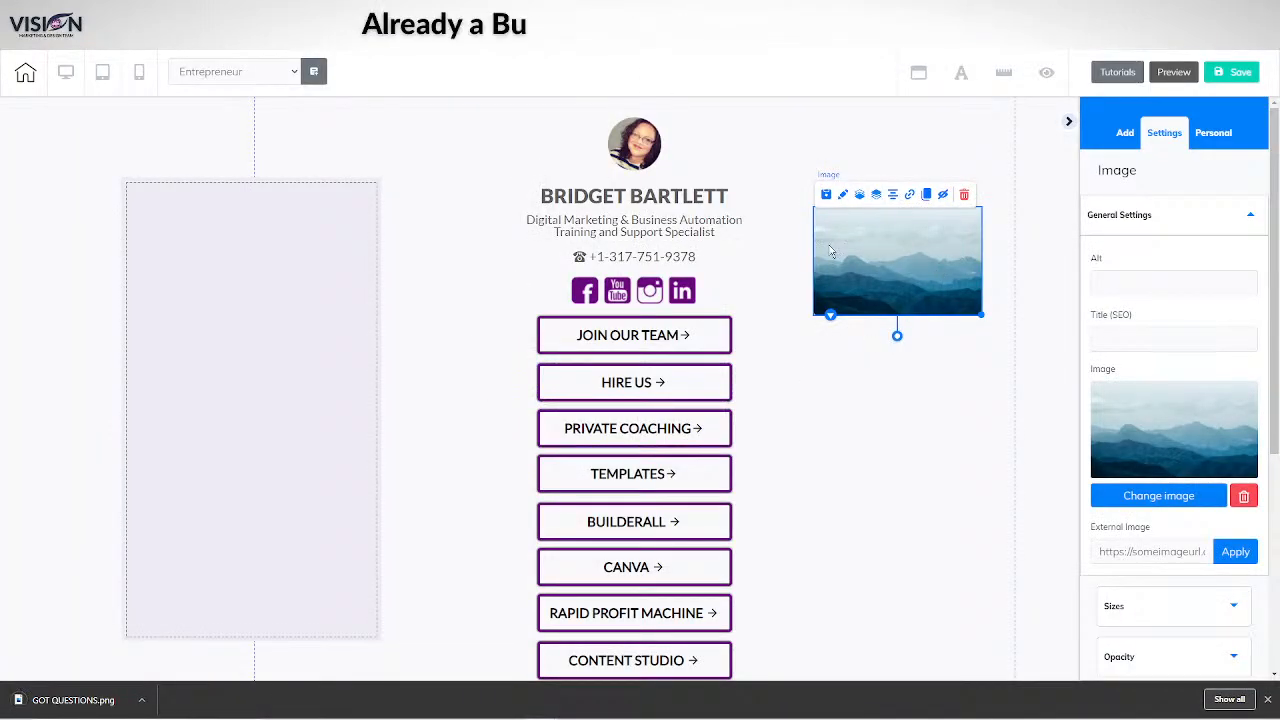
Return to the Cheetah page, start changing the image, and look for the "got questions" file in the Downloads From Browser and Downloads folders.
{"action": "left_click", "coordinate": [1157, 495]}
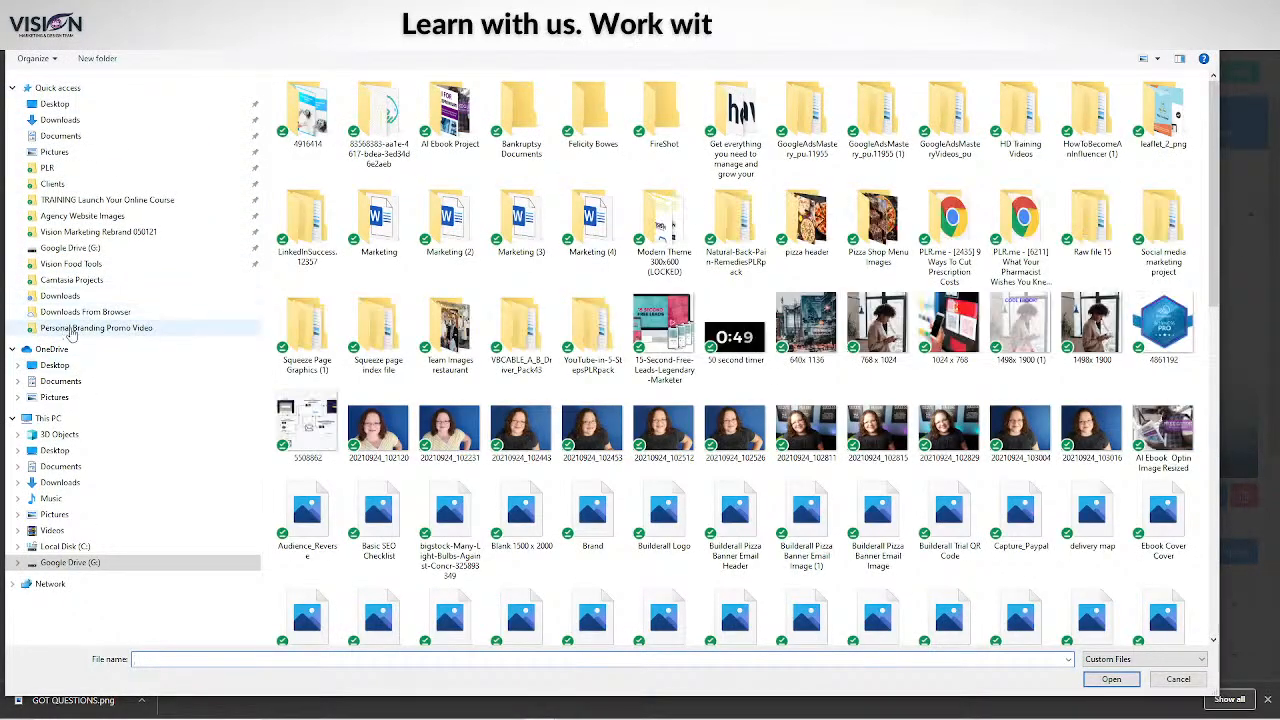
{"action": "left_click", "coordinate": [75, 312]}
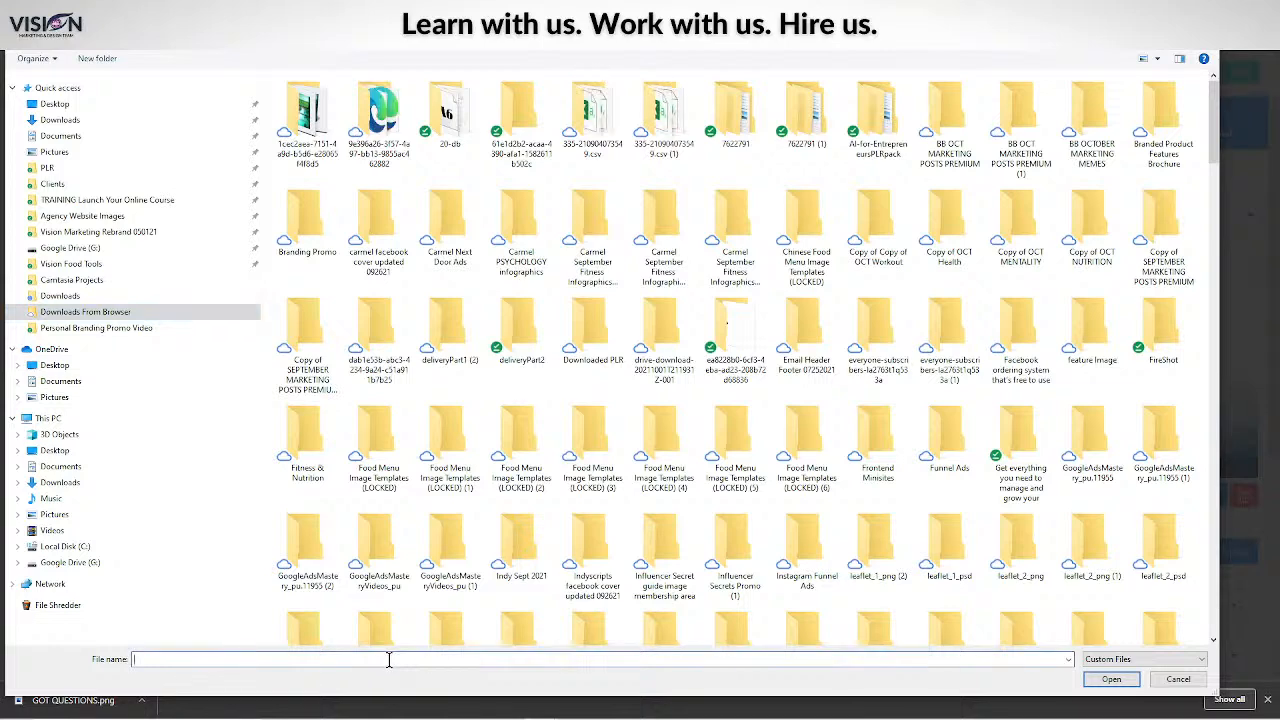
{"action": "type", "text": "got qu"}
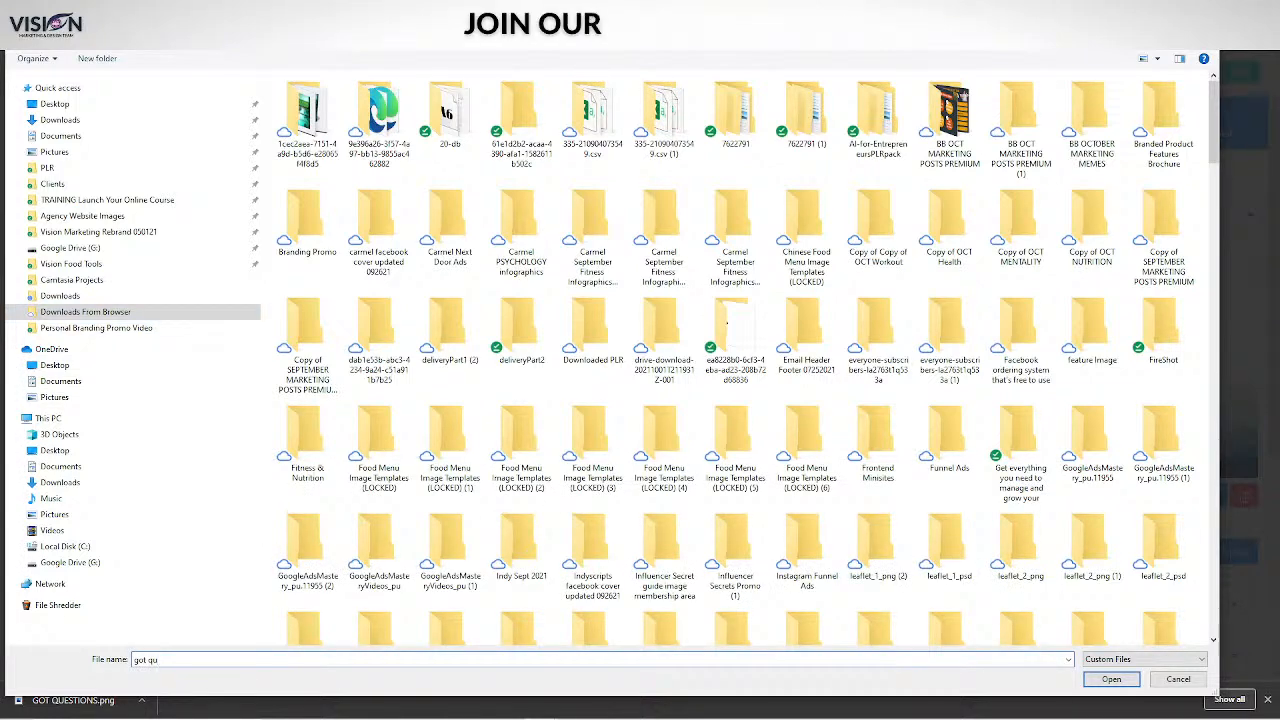
{"action": "key", "text": "BackSpace"}
{"action": "key", "text": "BackSpace"}
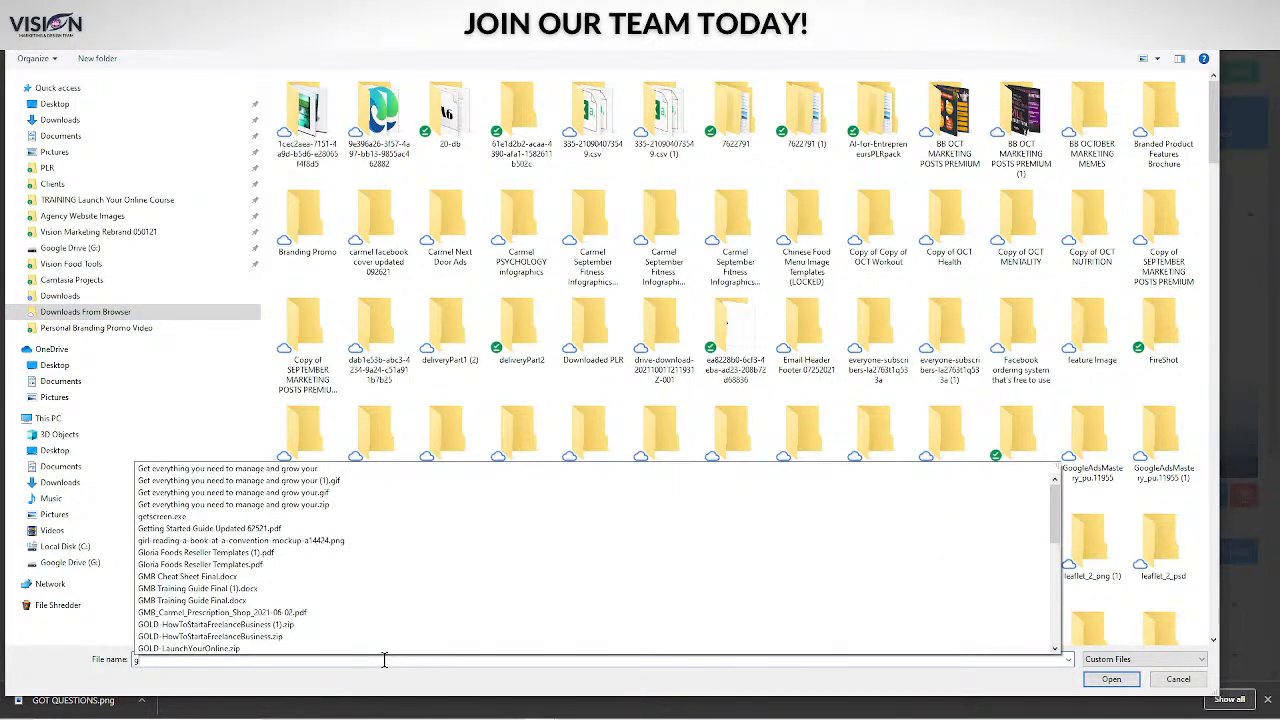
{"action": "left_click", "coordinate": [60, 295]}
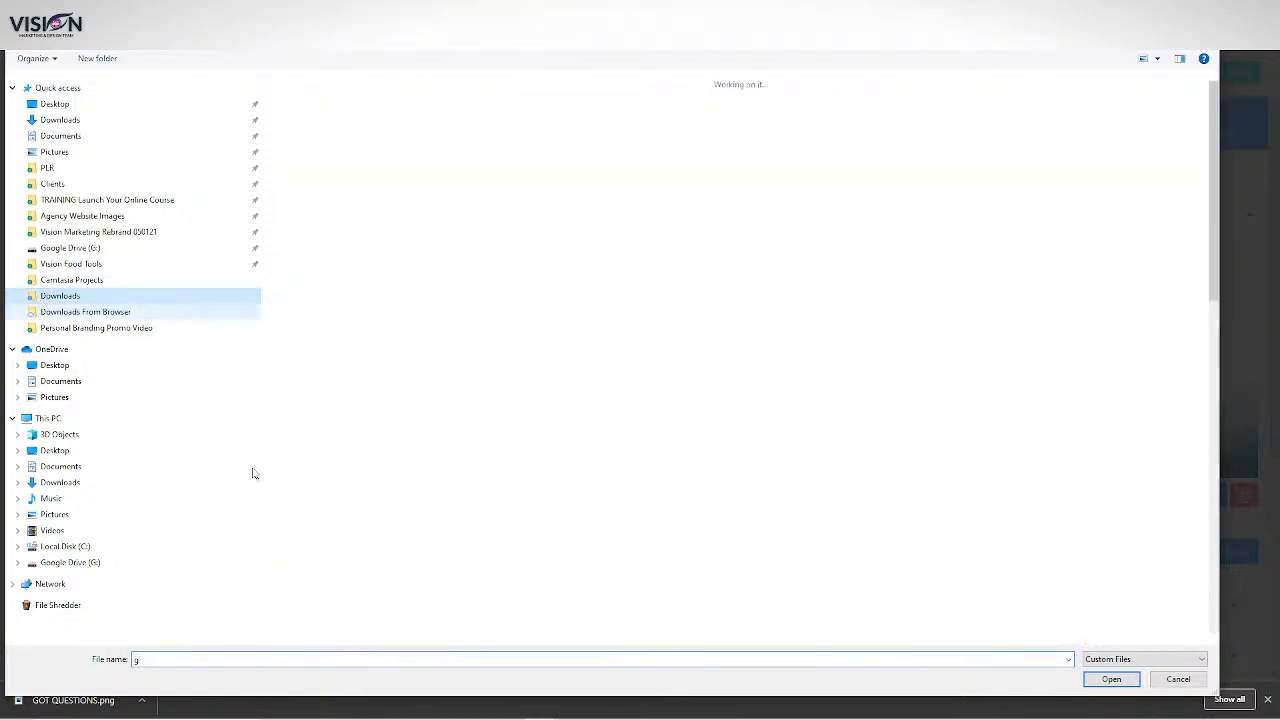
{"action": "left_click", "coordinate": [281, 658]}
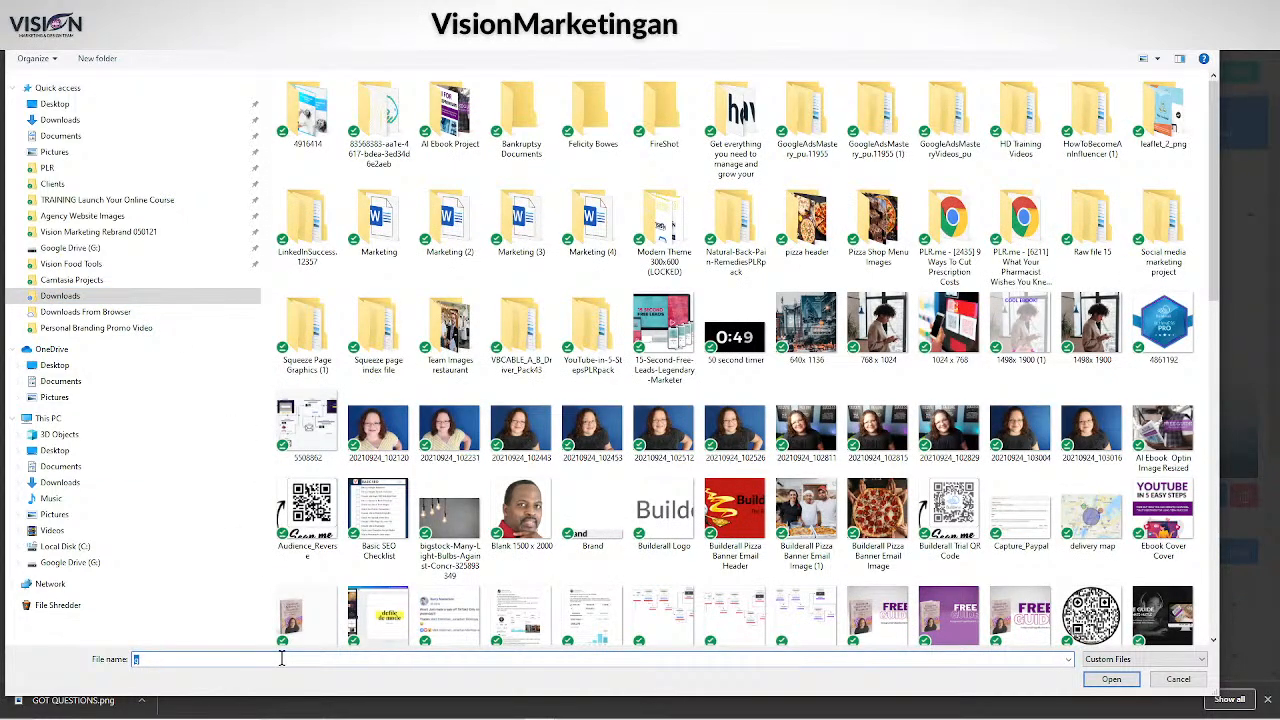
{"action": "type", "text": "got q"}
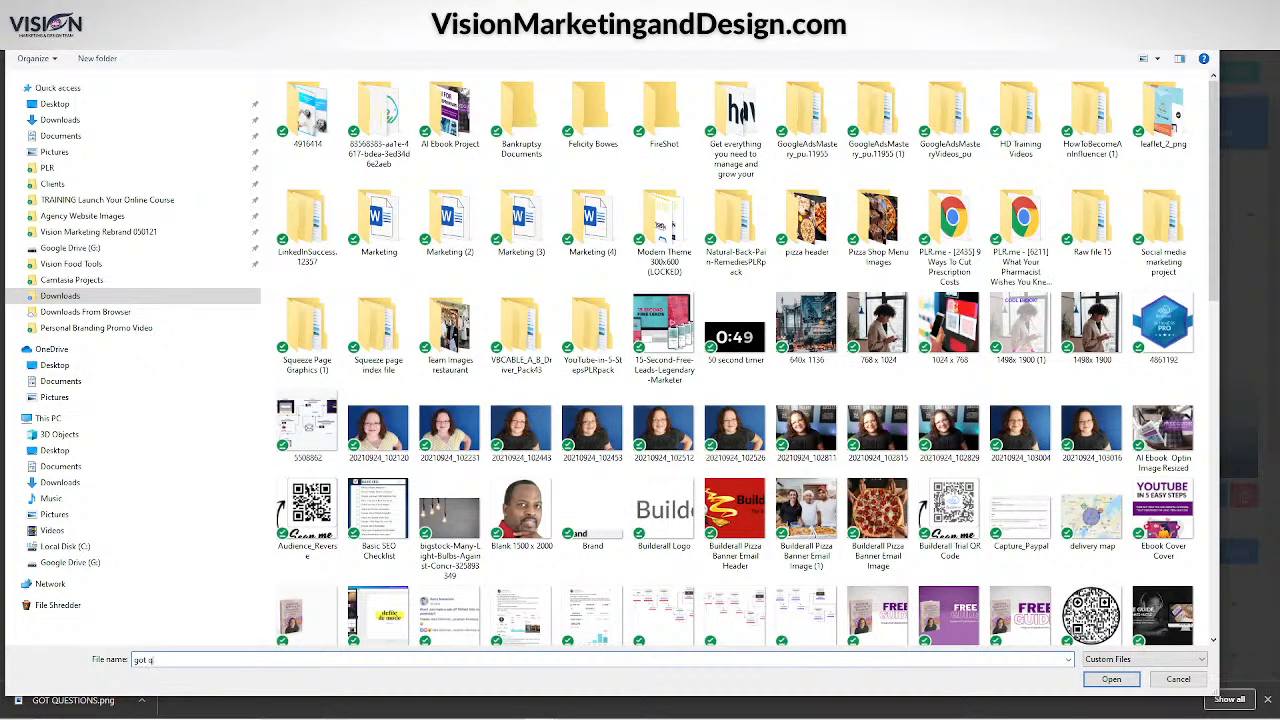
{"action": "type", "text": "ues"}
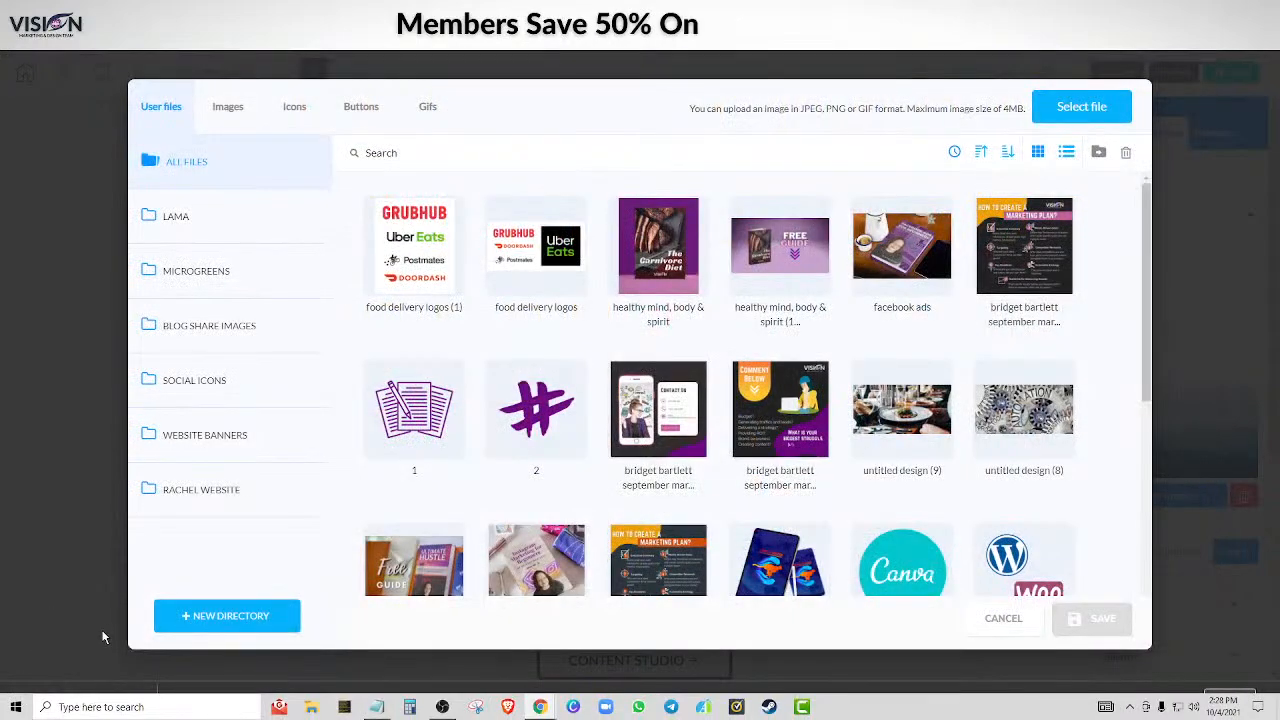
Locate the downloaded GOT QUESTIONS.png in its containing folder.
{"action": "left_click", "coordinate": [141, 700]}
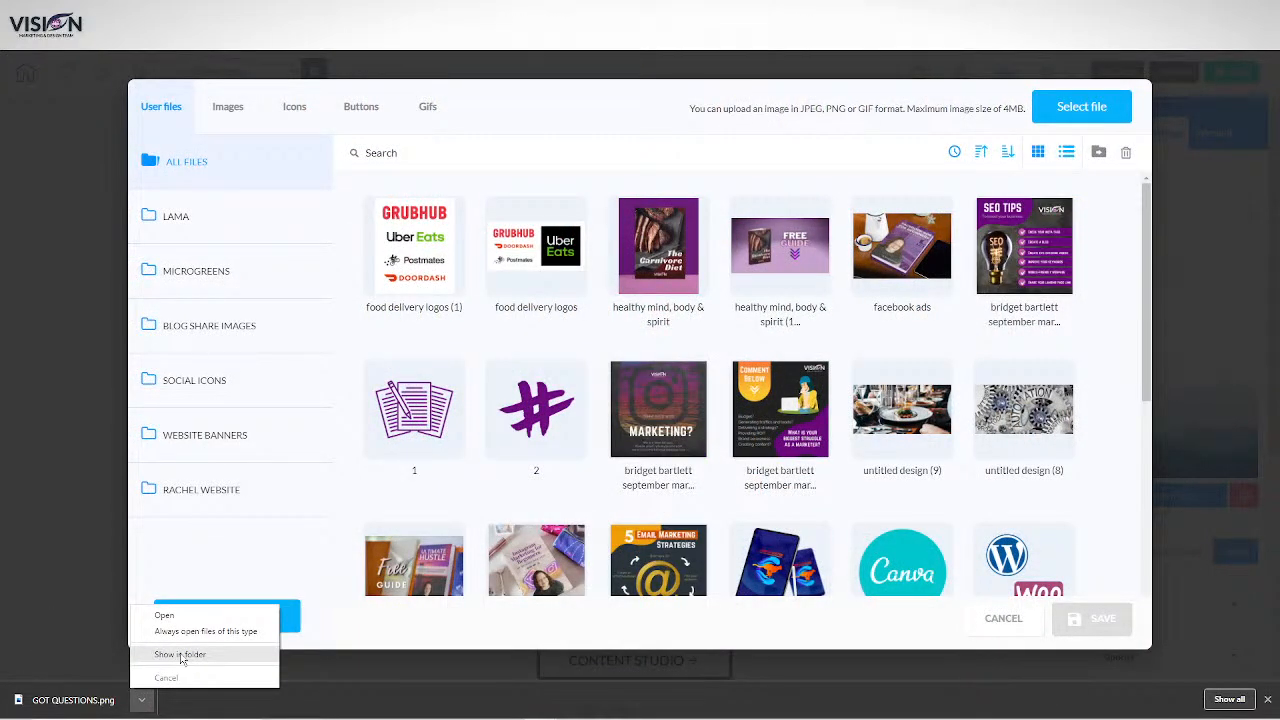
{"action": "left_click", "coordinate": [181, 655]}
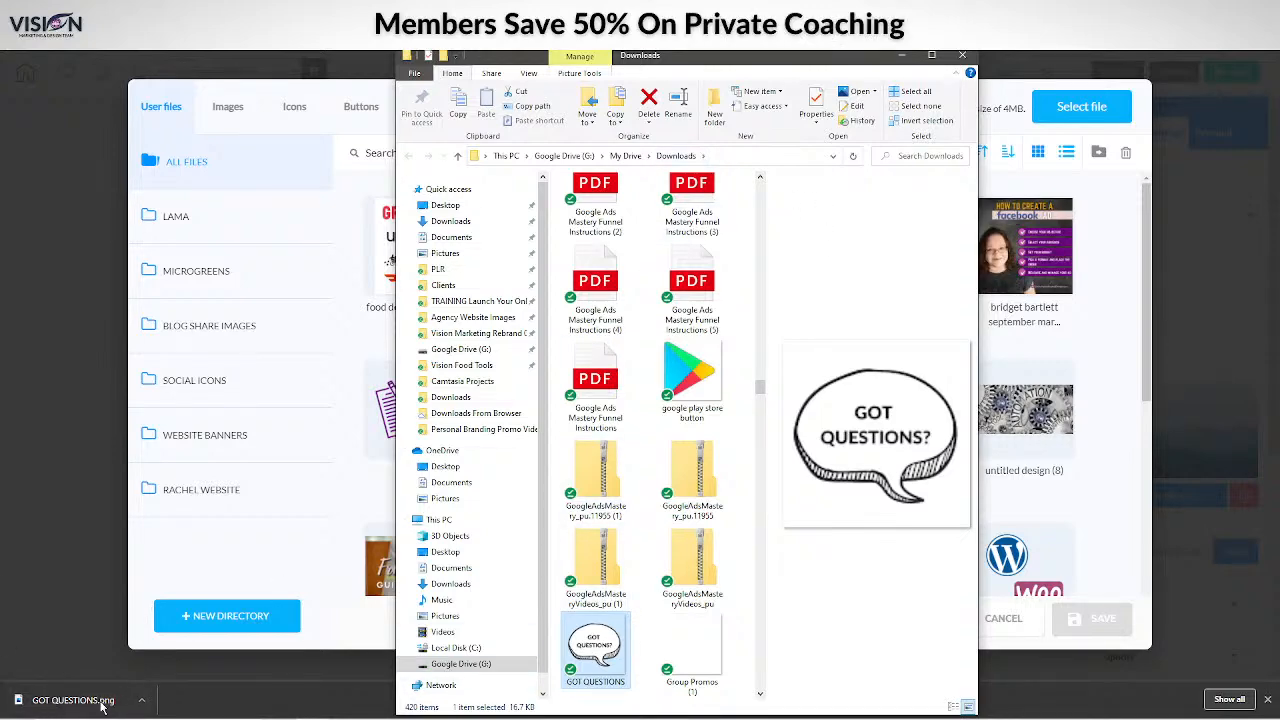
{"action": "left_click", "coordinate": [965, 59]}
{"action": "left_click", "coordinate": [141, 700]}
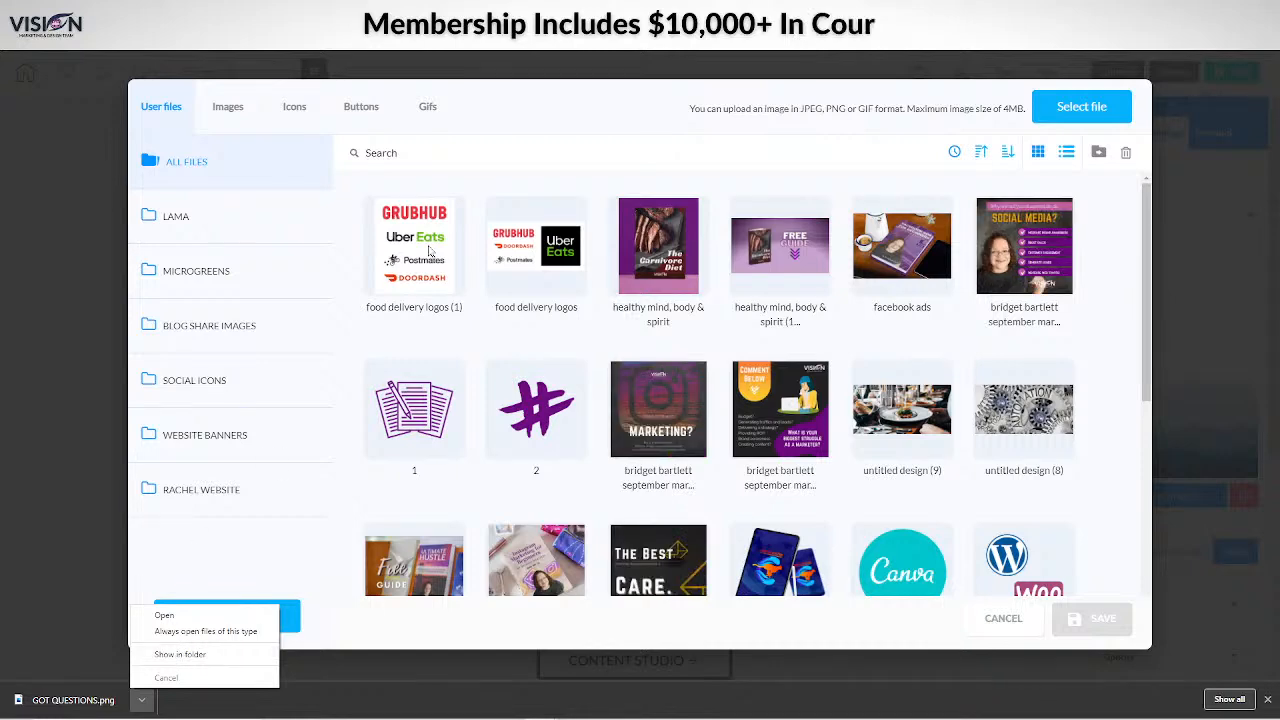
Upload GOT QUESTIONS.png from the Downloads folder and set it as the page image, nudging it slightly on the canvas.
{"action": "left_click", "coordinate": [1085, 108]}
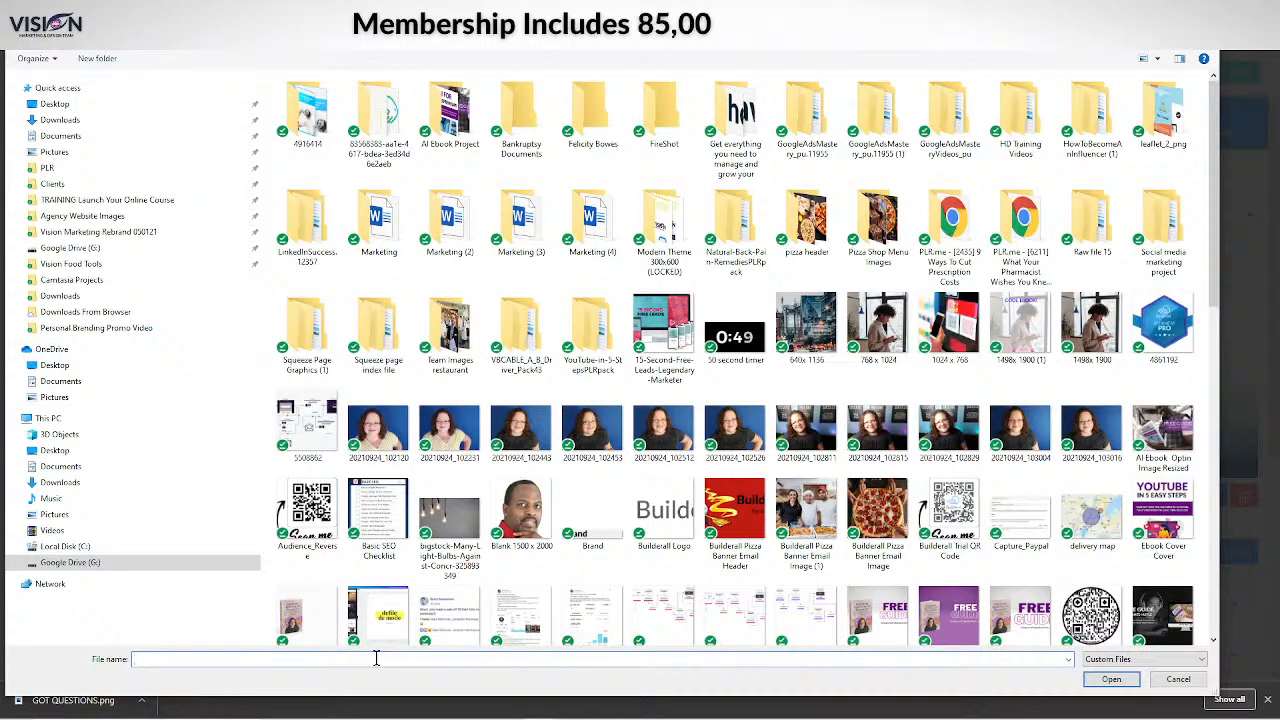
{"action": "type", "text": "got"}
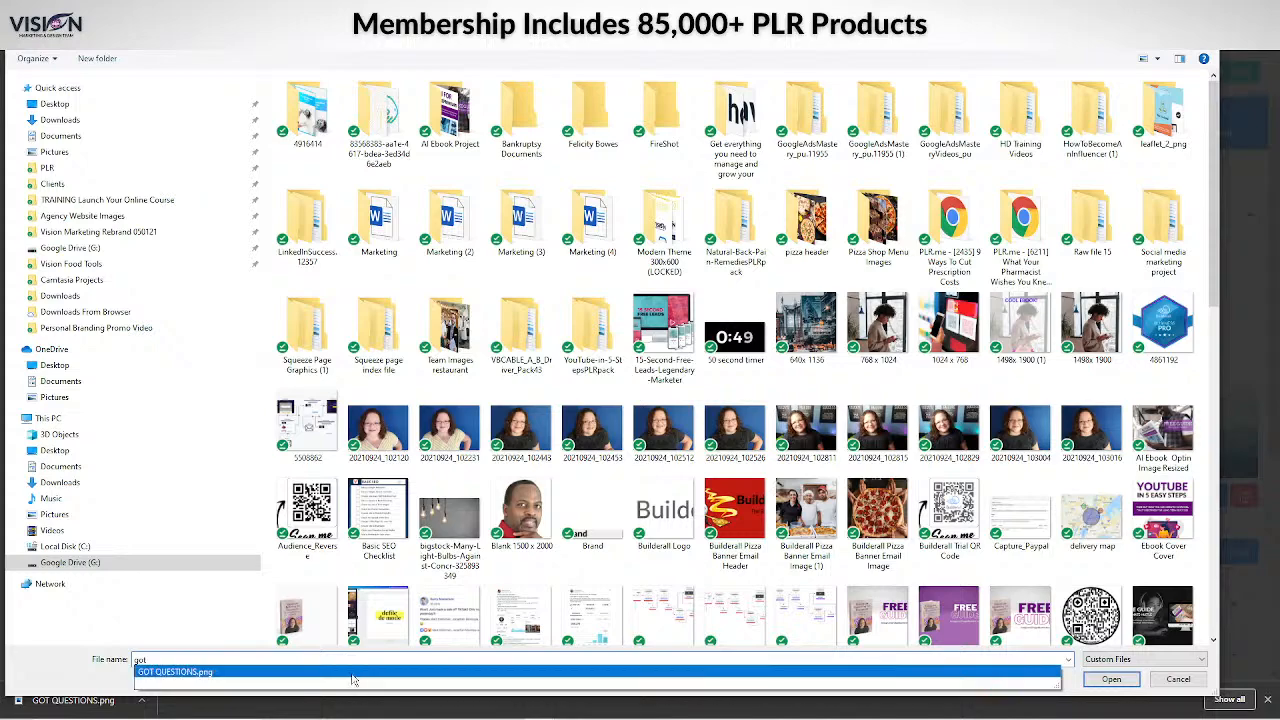
{"action": "left_click", "coordinate": [356, 678]}
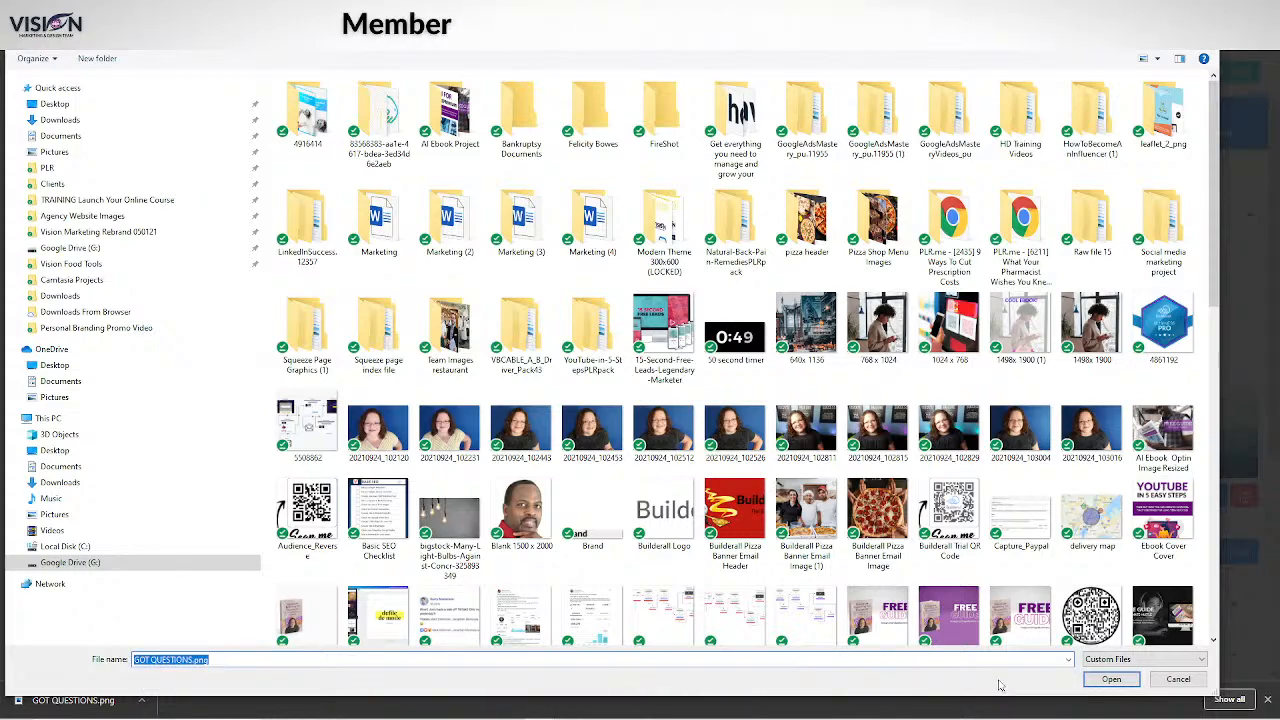
{"action": "left_click", "coordinate": [1111, 679]}
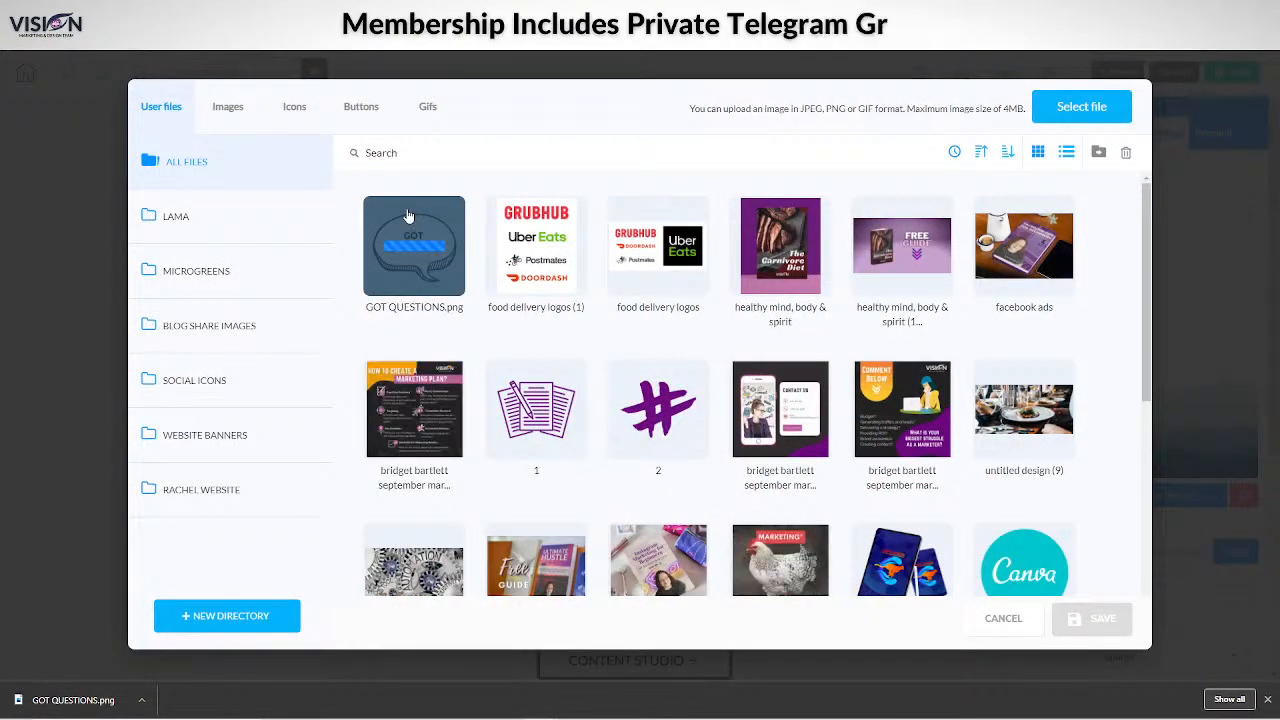
{"action": "left_click", "coordinate": [408, 218]}
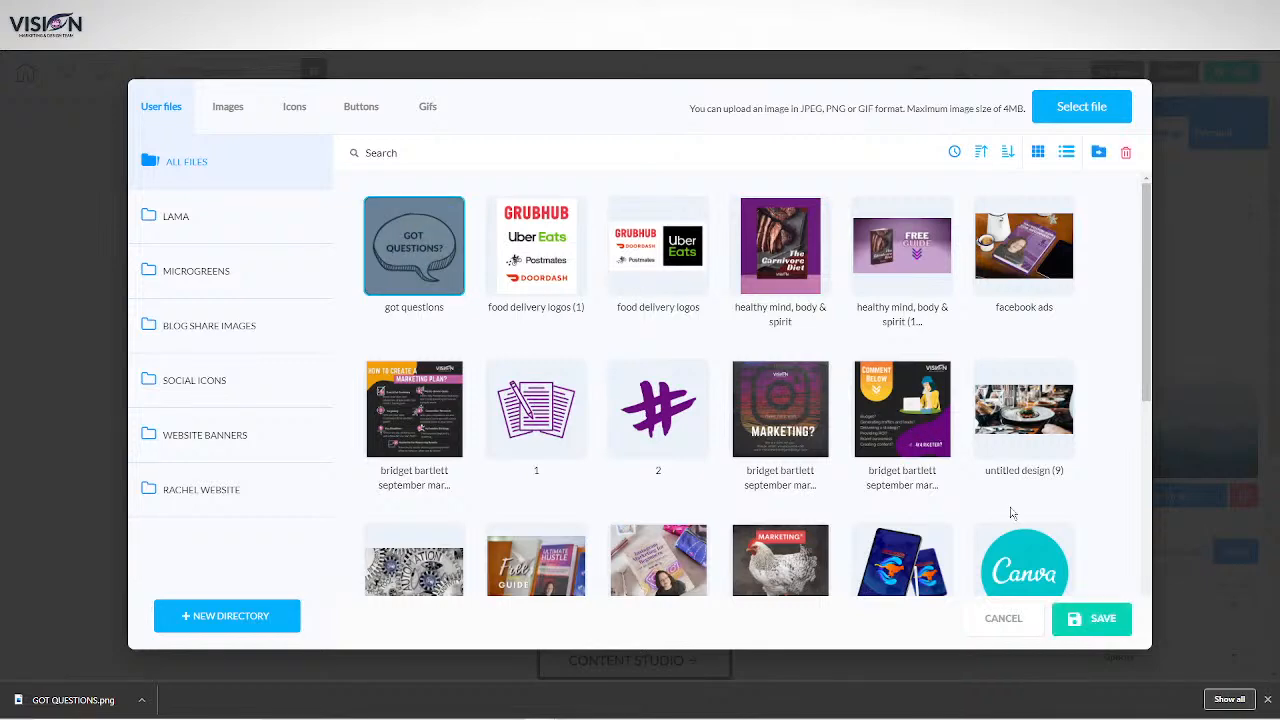
{"action": "left_click", "coordinate": [1095, 618]}
{"action": "left_click_drag", "start_coordinate": [940, 340], "coordinate": [915, 346]}
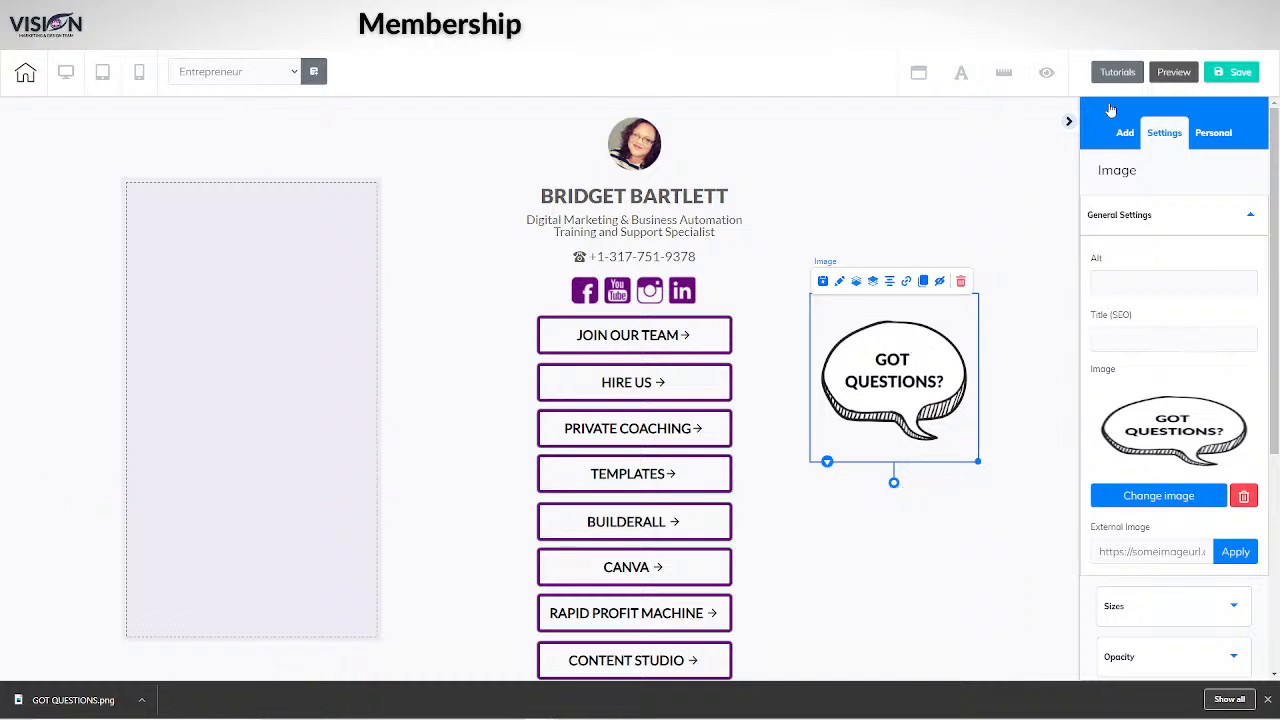
Add a plain lavender box element to the page beside the profile header.
{"action": "left_click", "coordinate": [1068, 123]}
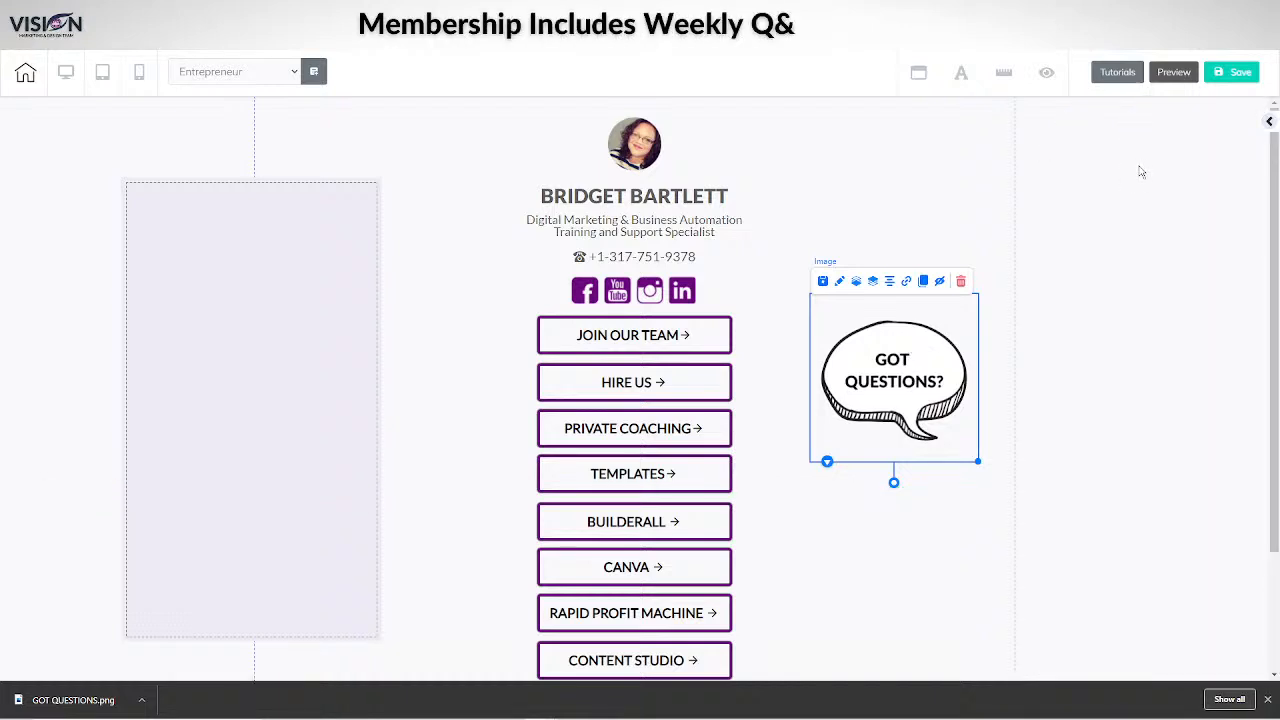
{"action": "left_click", "coordinate": [1269, 121]}
{"action": "left_click", "coordinate": [1118, 220]}
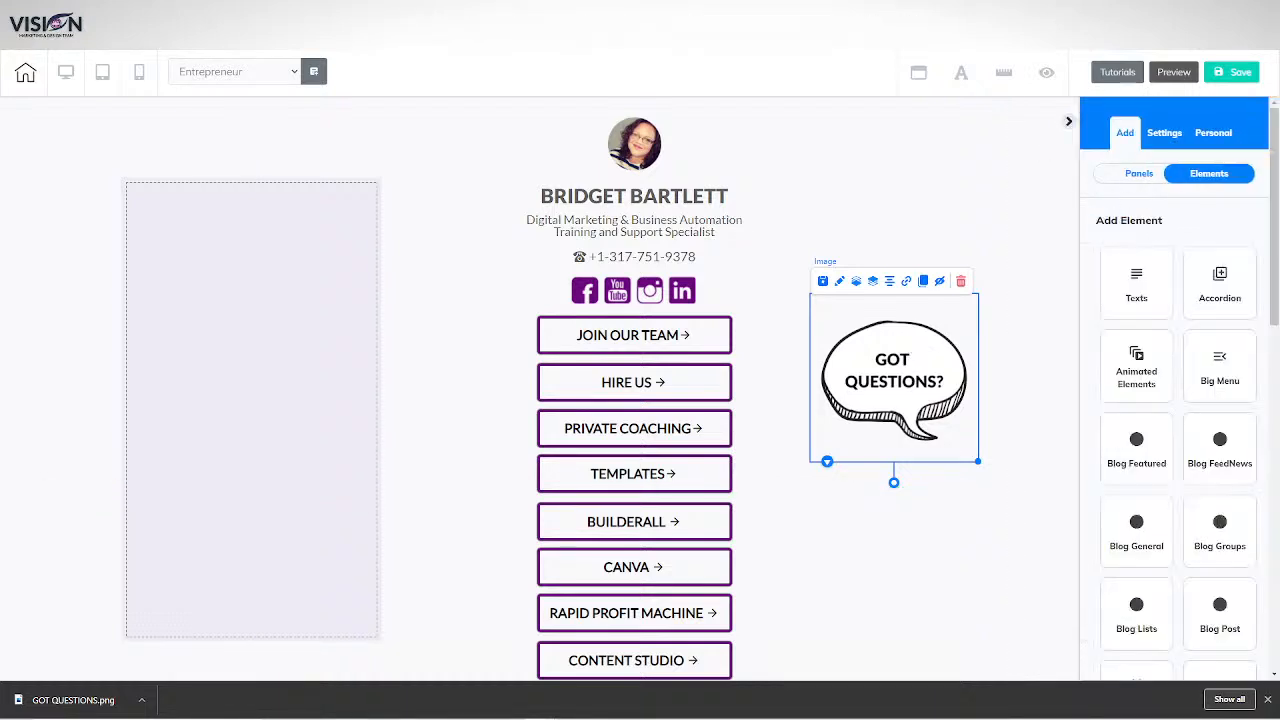
{"action": "scroll", "coordinate": [1139, 465], "scroll_direction": "down", "scroll_amount": 10}
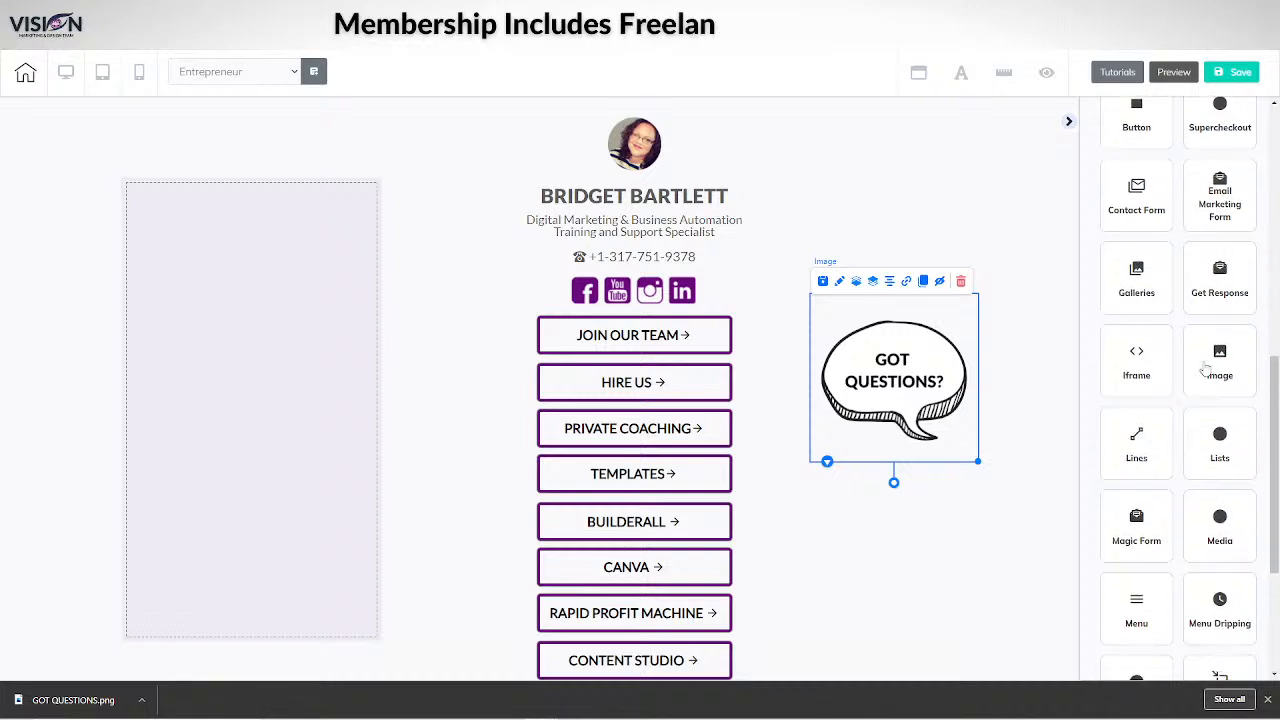
{"action": "scroll", "coordinate": [1211, 300], "scroll_direction": "up", "scroll_amount": 4}
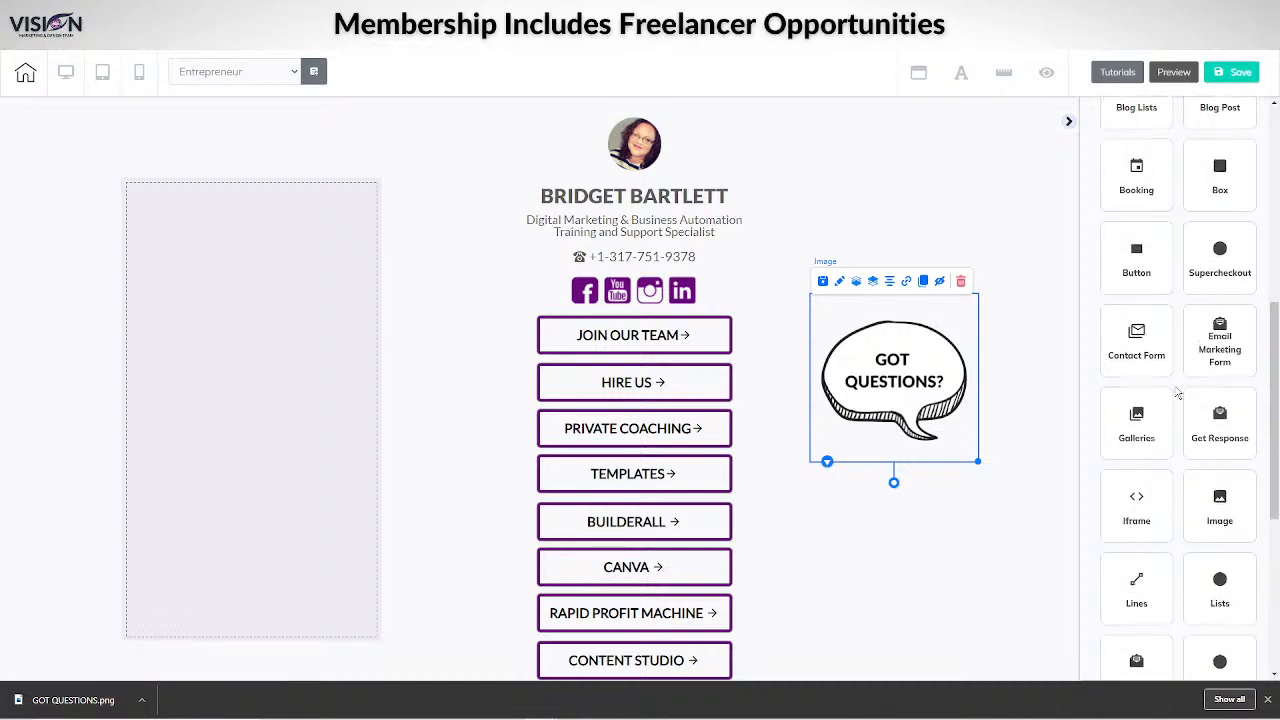
{"action": "left_click", "coordinate": [1210, 190]}
{"action": "left_click_drag", "start_coordinate": [1177, 320], "coordinate": [845, 160]}
Place the speech bubble image inside the new box and shrink the box to fit closely around it.
{"action": "left_click_drag", "start_coordinate": [1024, 245], "coordinate": [1031, 407]}
{"action": "left_click_drag", "start_coordinate": [883, 269], "coordinate": [863, 274]}
{"action": "left_click", "coordinate": [1024, 397]}
{"action": "left_click_drag", "start_coordinate": [1029, 403], "coordinate": [940, 291]}
Link the speech bubble image to the SiteBot's web URL, opening in a new tab.
{"action": "left_click", "coordinate": [868, 219]}
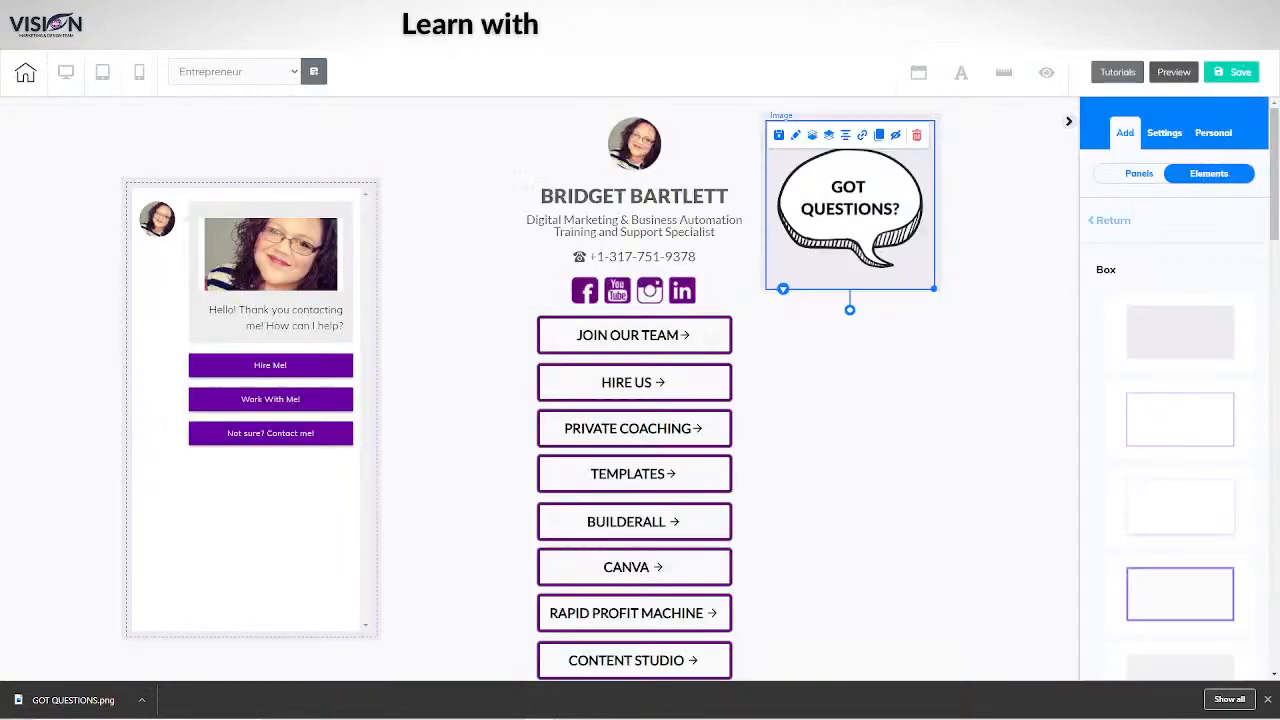
{"action": "left_click", "coordinate": [861, 135]}
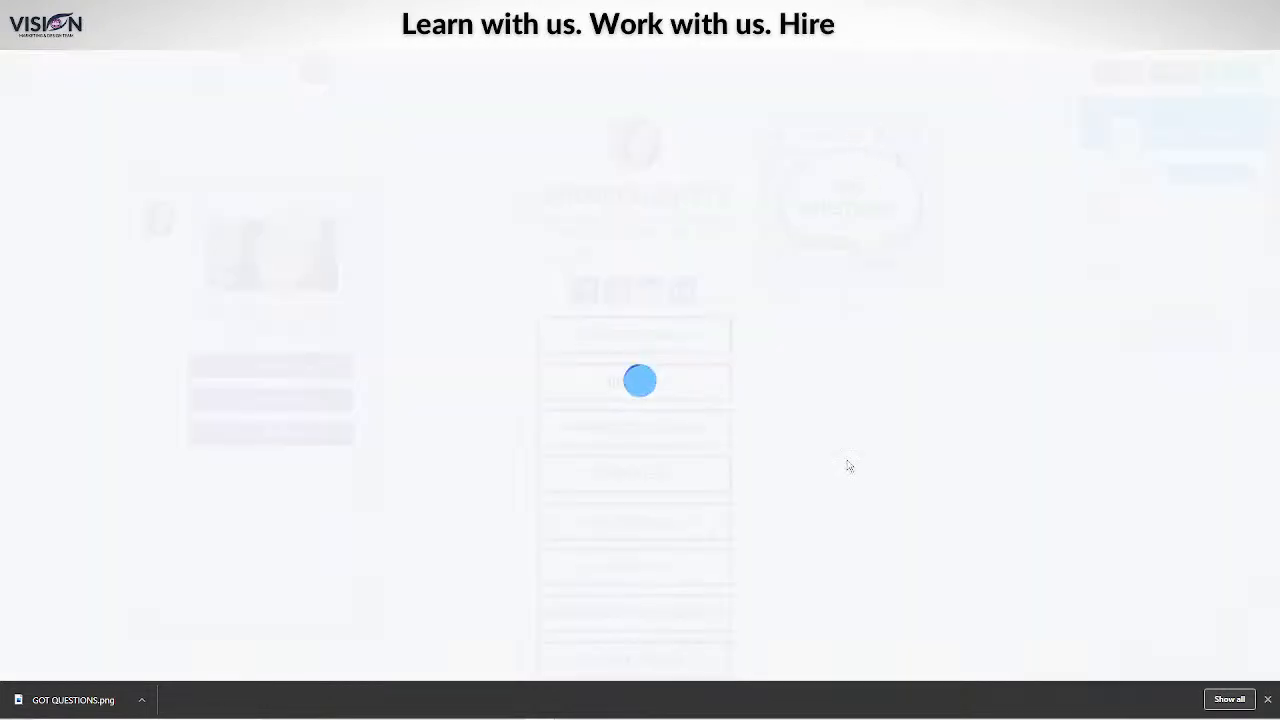
{"action": "left_click", "coordinate": [616, 156]}
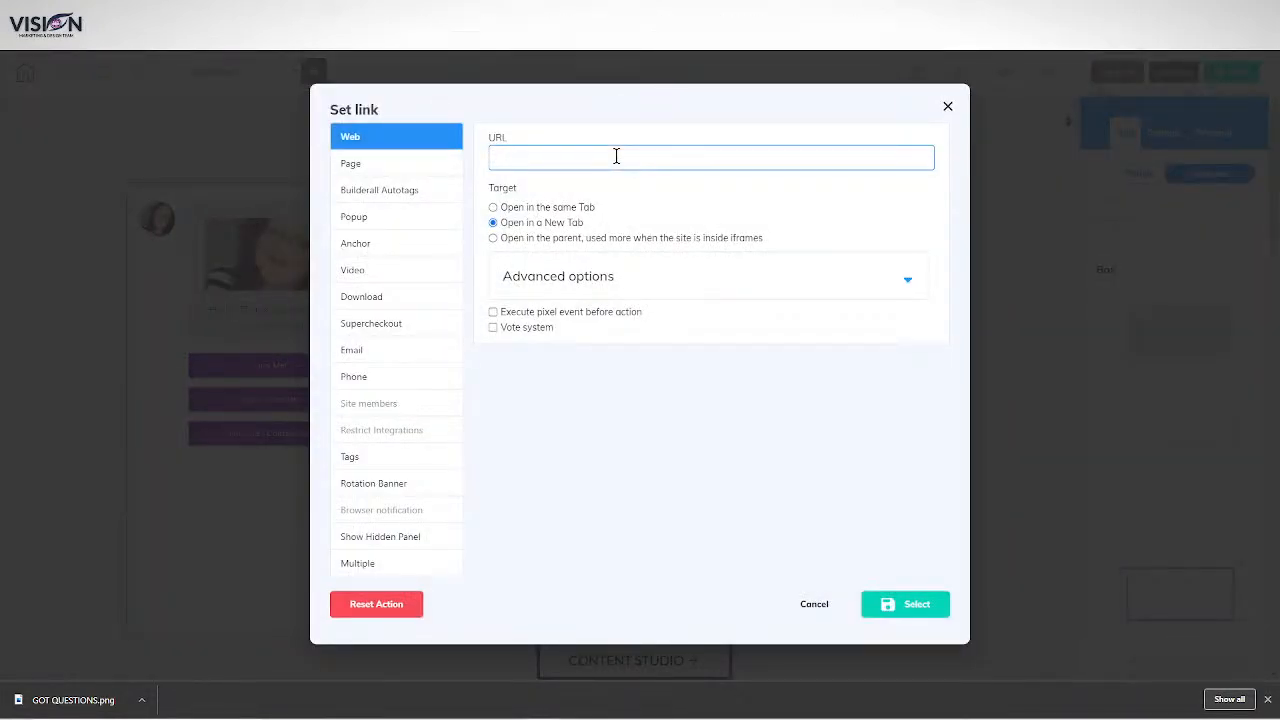
{"action": "type", "text": "https://sitebot.cb4us.com/sitebot.php?key=1nryz6wJsLzn"}
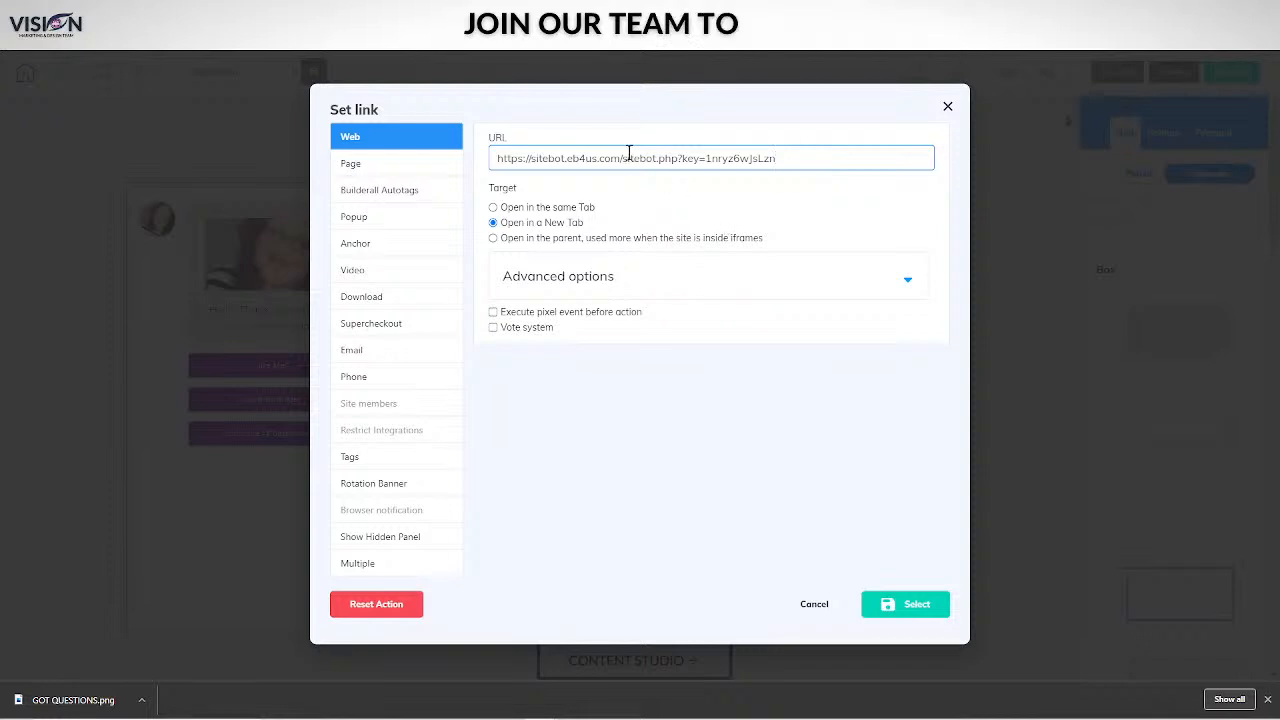
{"action": "left_click", "coordinate": [903, 605]}
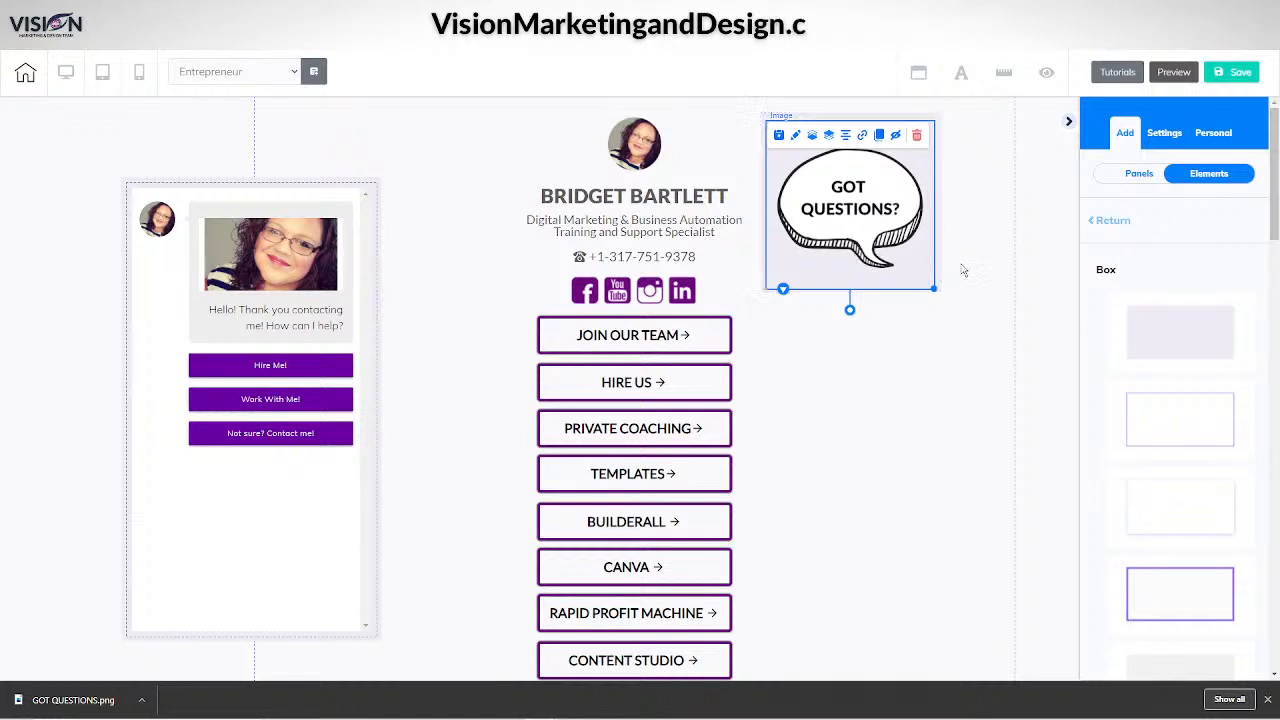
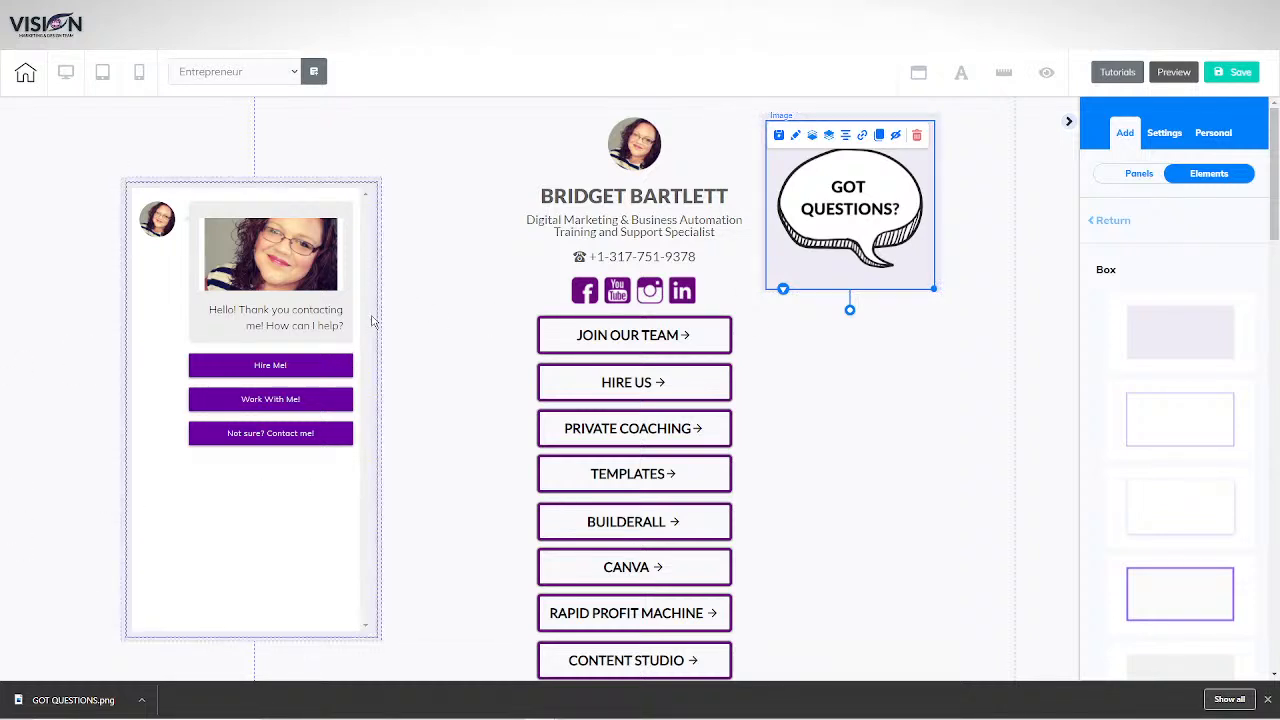
Move the chatbot box slightly up and inward, and pin the speech bubble box to the page's bottom-right corner.
{"action": "left_click_drag", "start_coordinate": [378, 341], "coordinate": [229, 283]}
{"action": "left_click", "coordinate": [766, 266]}
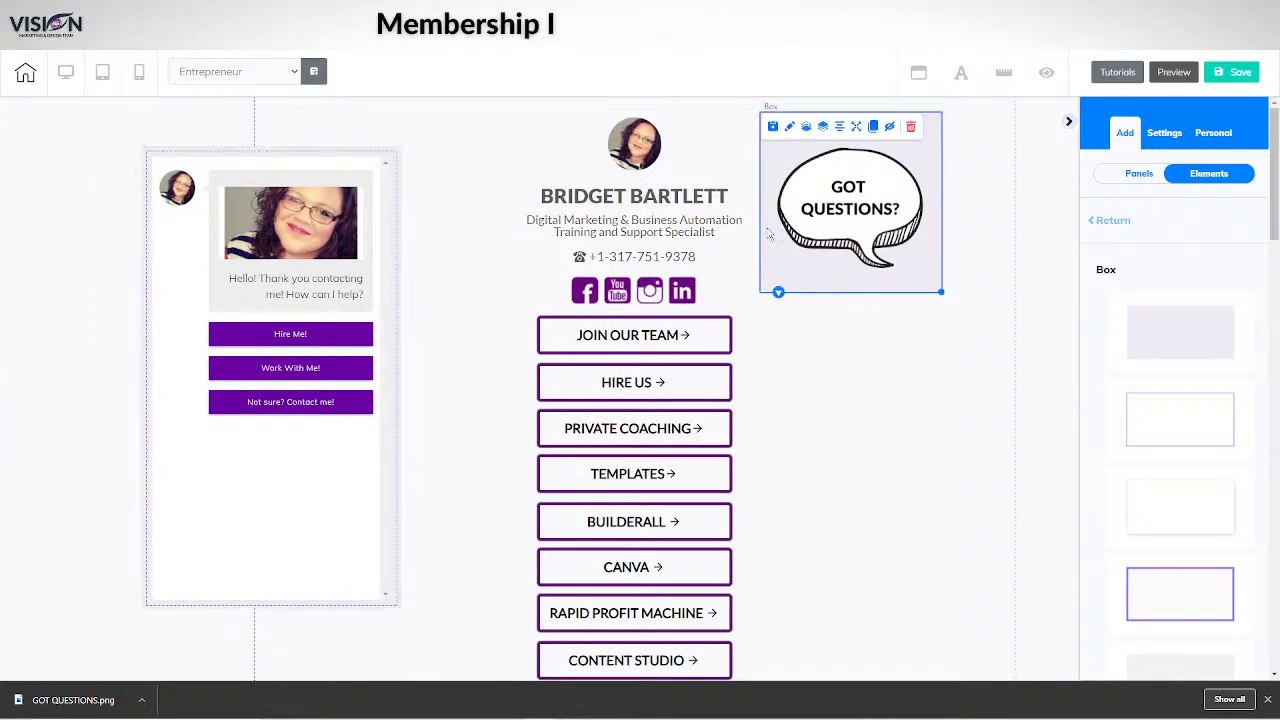
{"action": "left_click", "coordinate": [856, 127]}
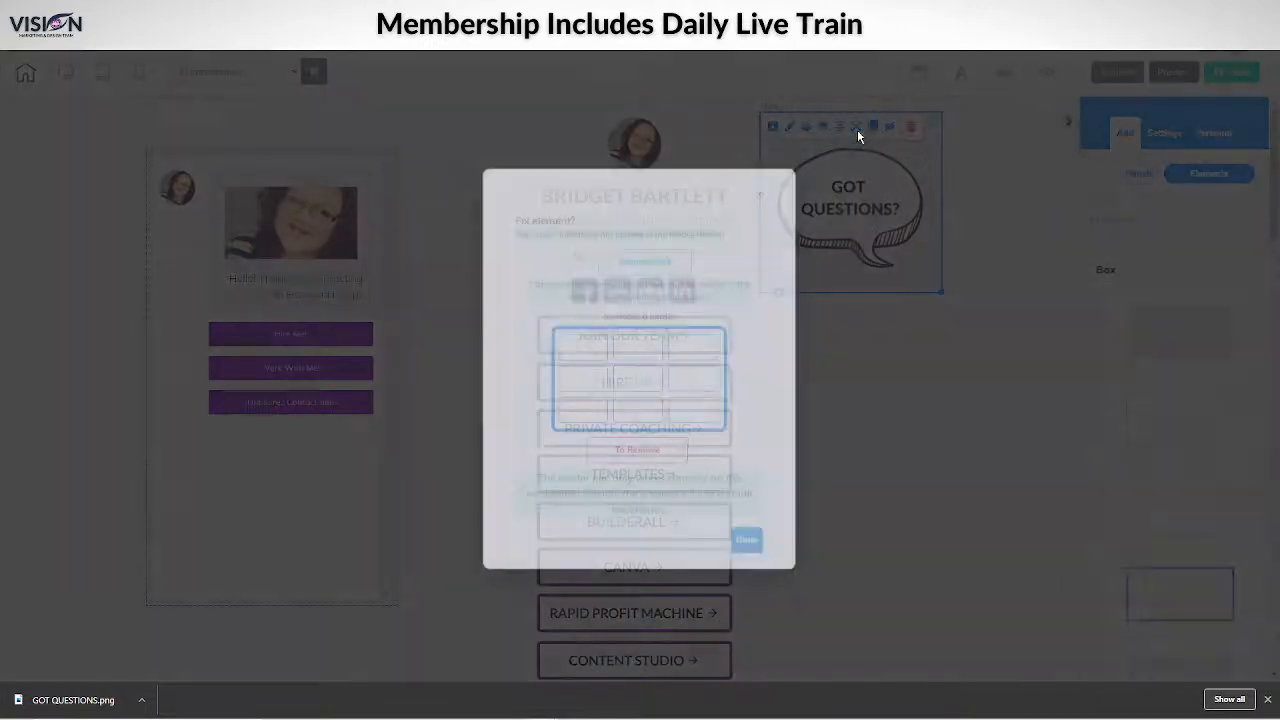
{"action": "left_click", "coordinate": [749, 542]}
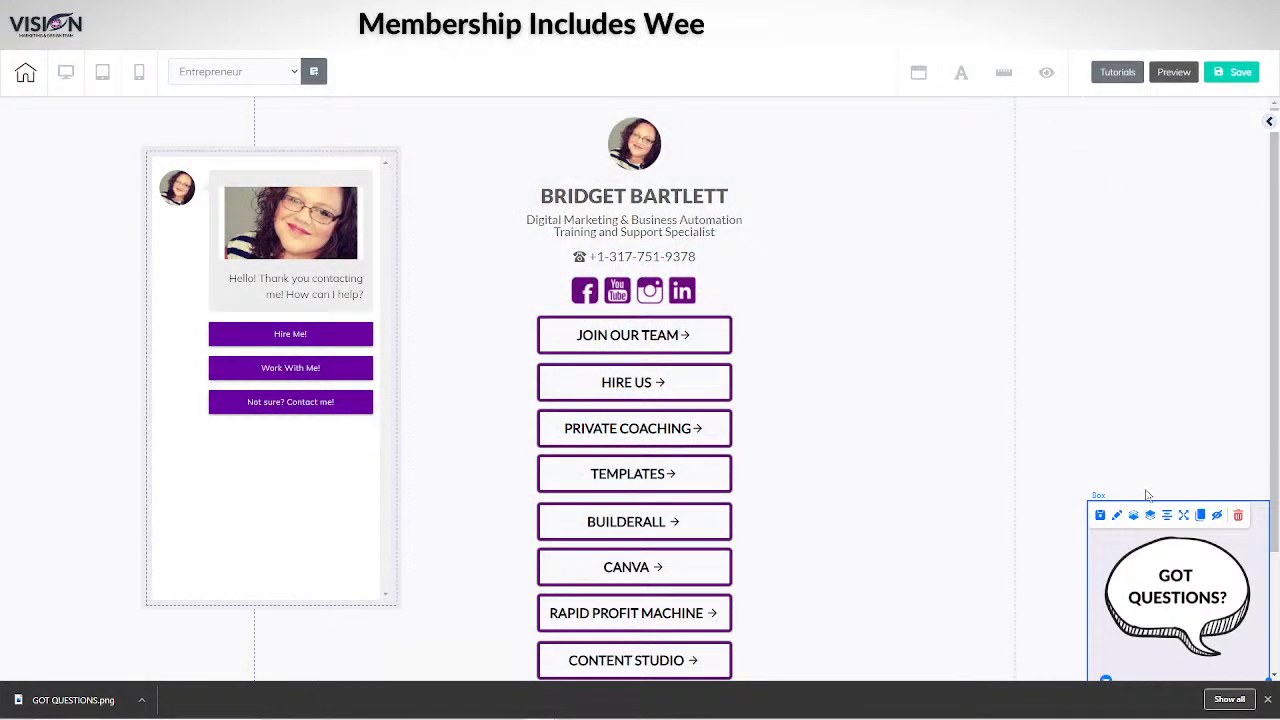
Save the page and publish the site to its domain.
{"action": "left_click", "coordinate": [1238, 78]}
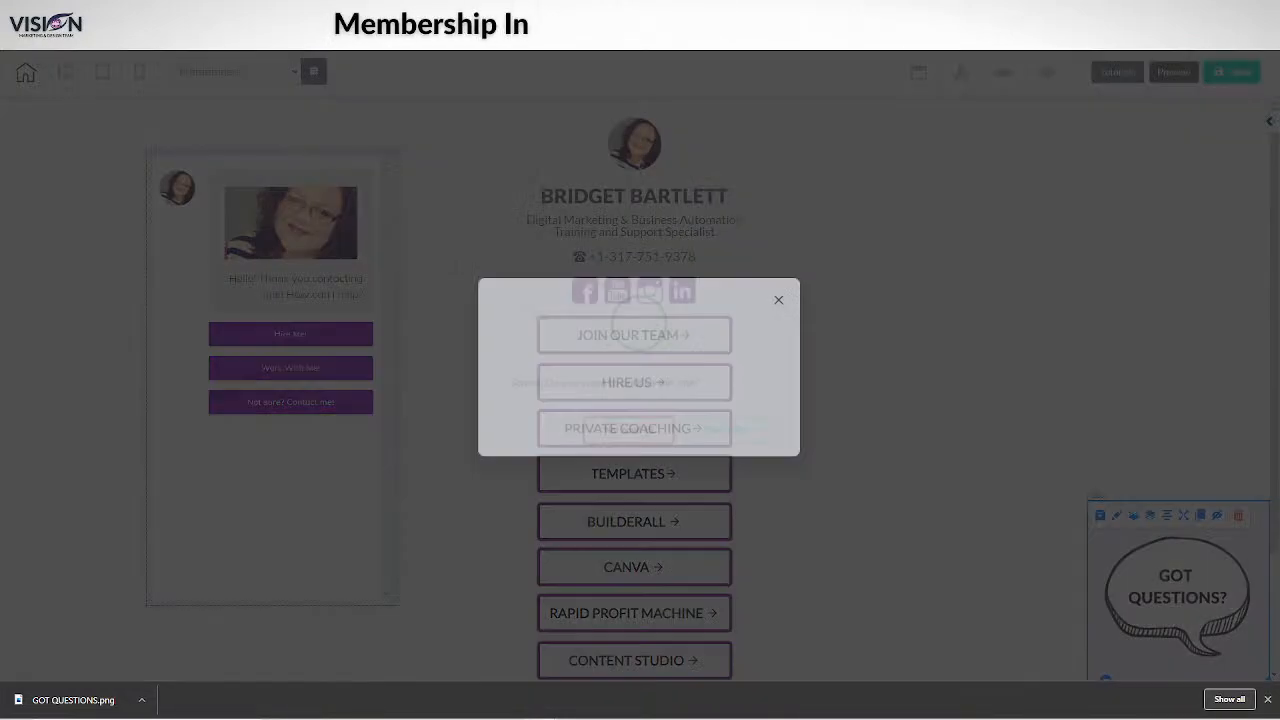
{"action": "left_click", "coordinate": [720, 423]}
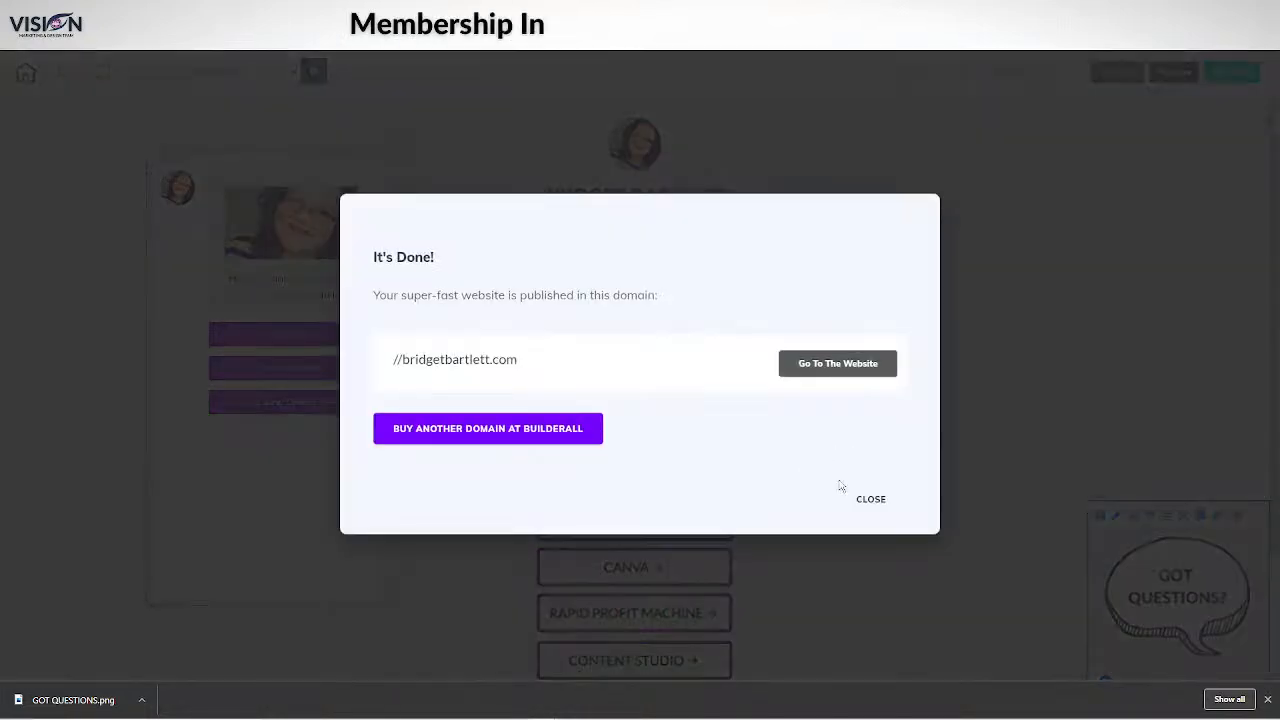
{"action": "left_click", "coordinate": [870, 499]}
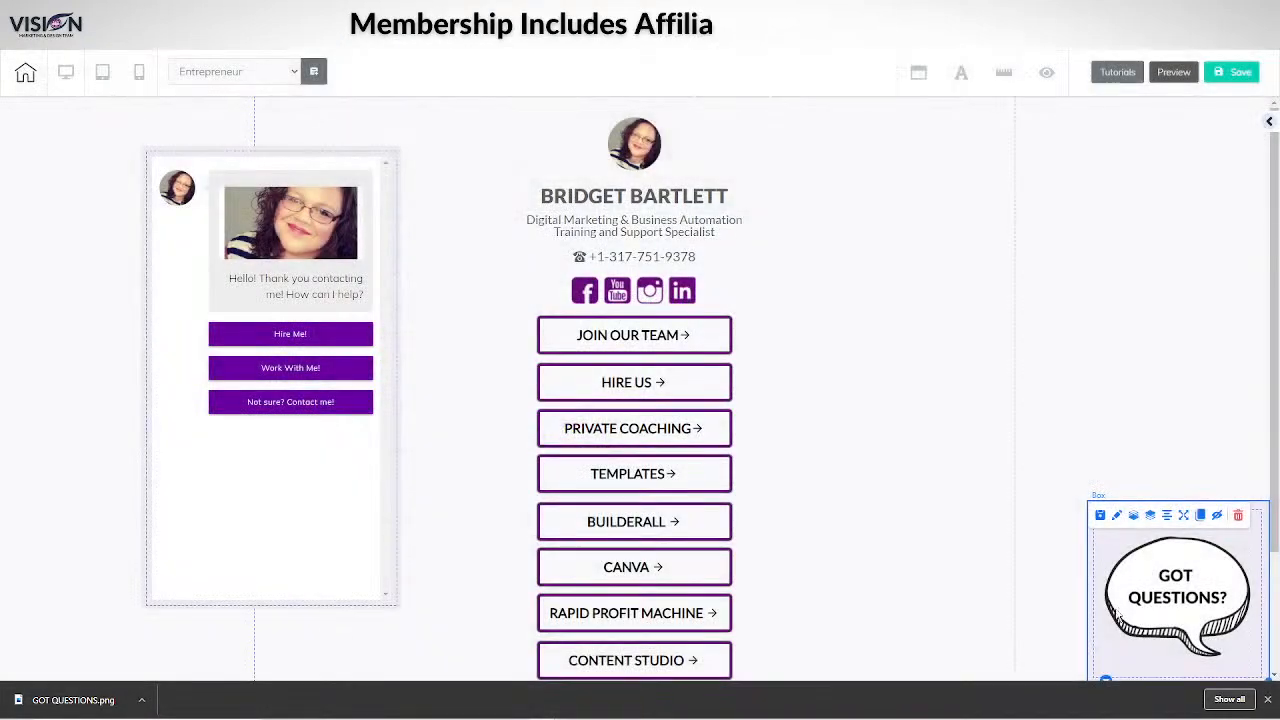
Remove the lavender background color from the box around the speech bubble, and save and publish the site again.
{"action": "left_click", "coordinate": [1118, 488]}
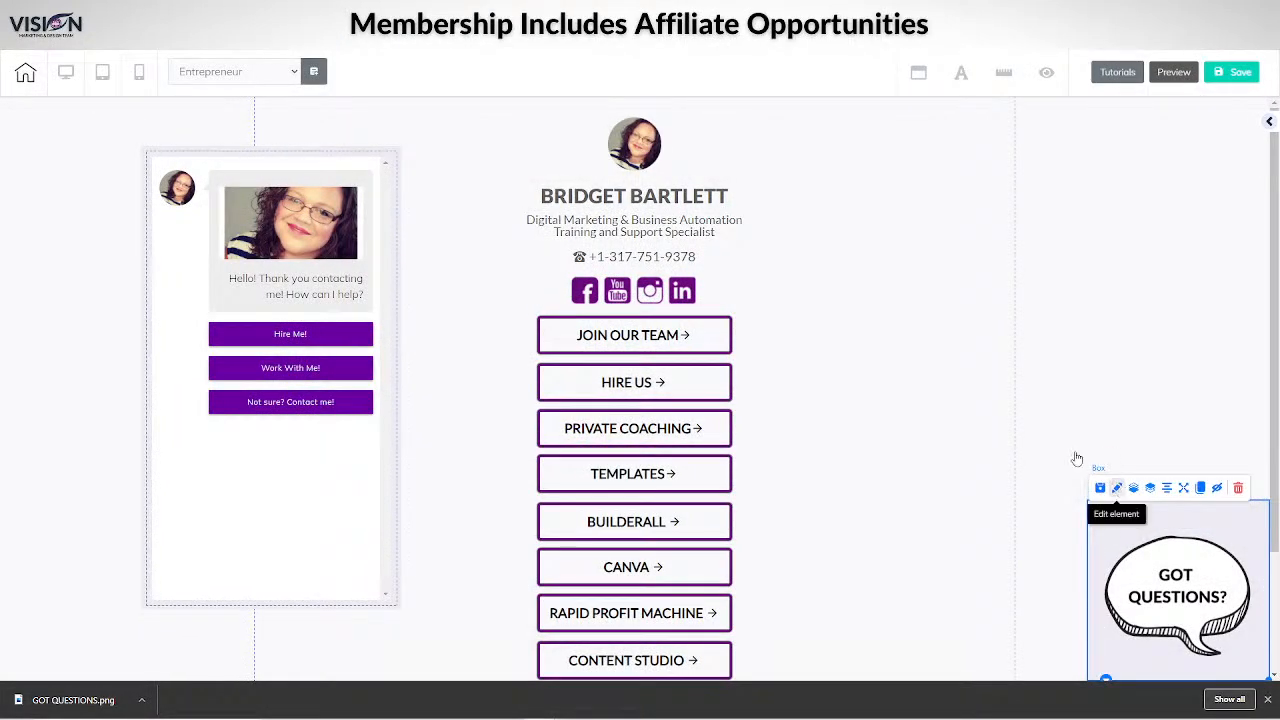
{"action": "left_click_drag", "start_coordinate": [728, 540], "coordinate": [1009, 123]}
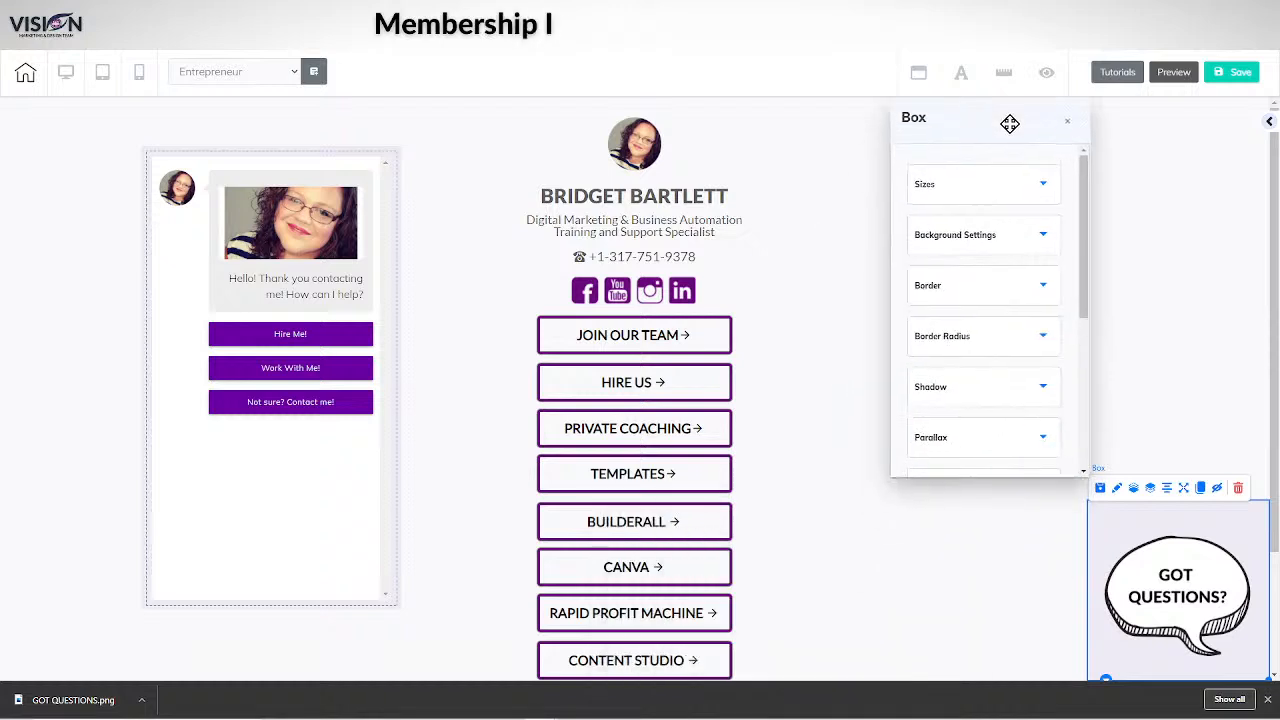
{"action": "left_click", "coordinate": [1000, 240]}
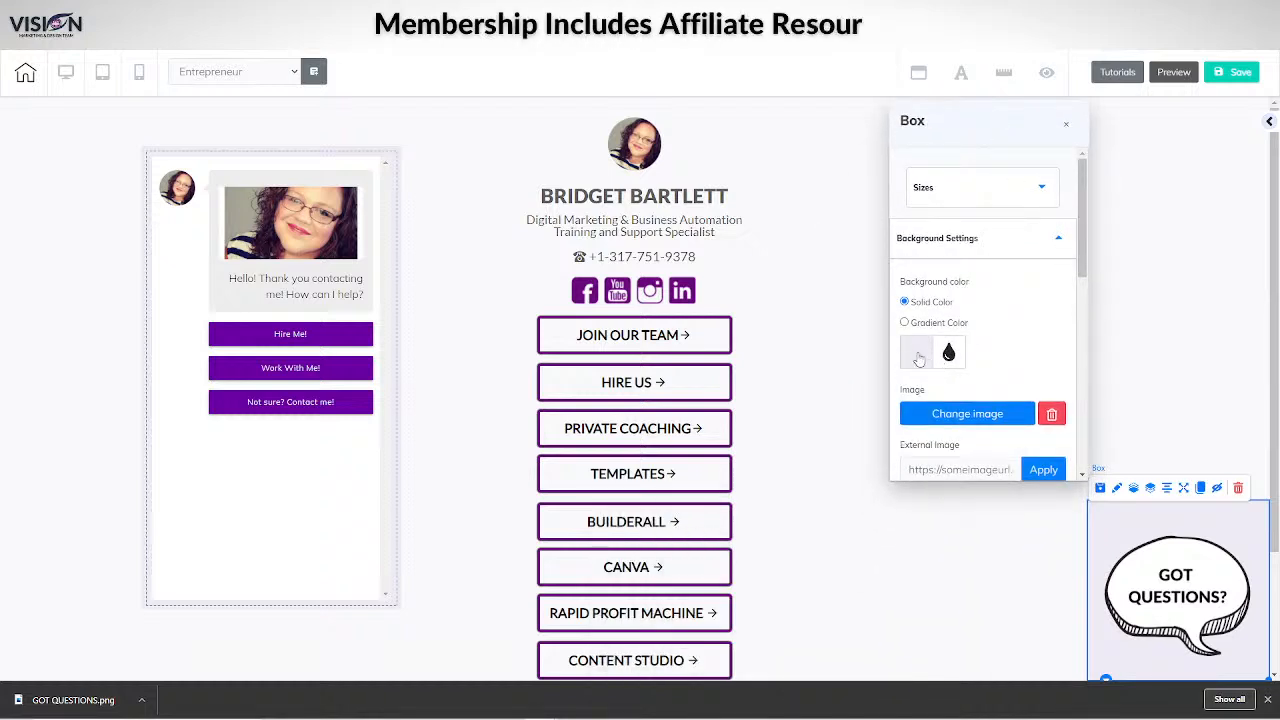
{"action": "left_click", "coordinate": [918, 356]}
{"action": "scroll", "coordinate": [951, 331], "scroll_direction": "down", "scroll_amount": 1}
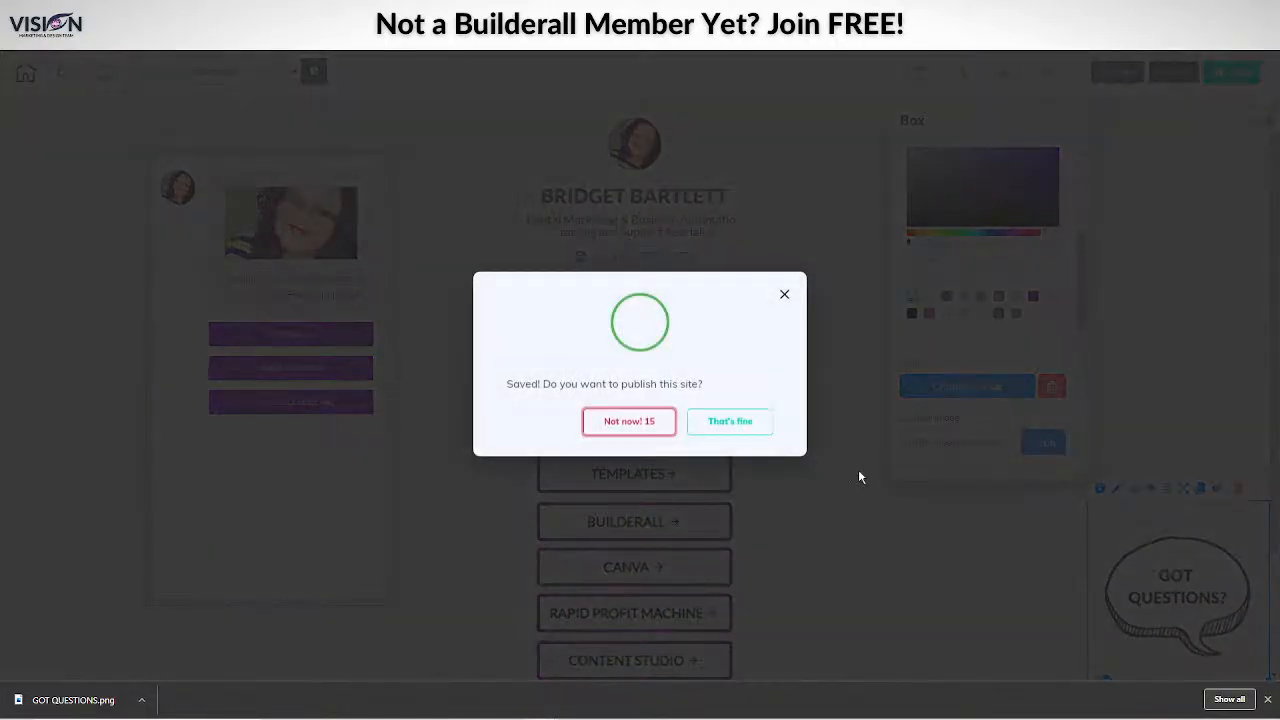
{"action": "left_click", "coordinate": [738, 425]}
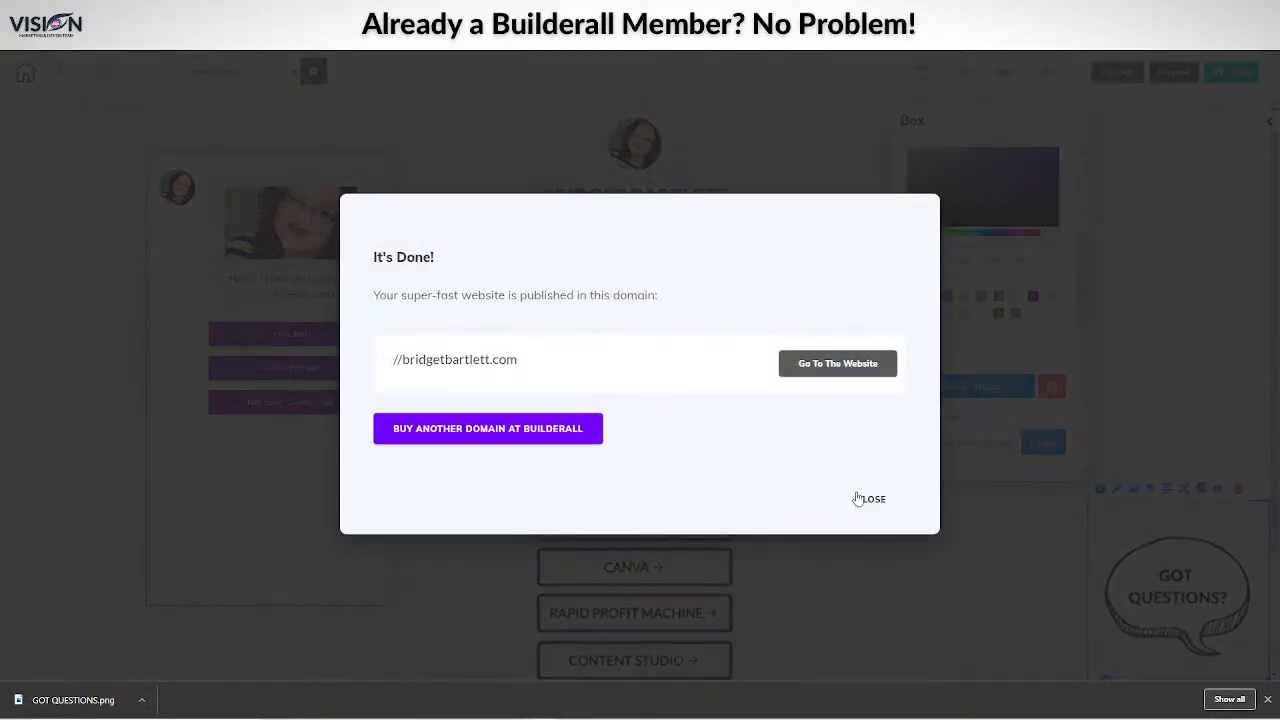
{"action": "left_click", "coordinate": [865, 500]}
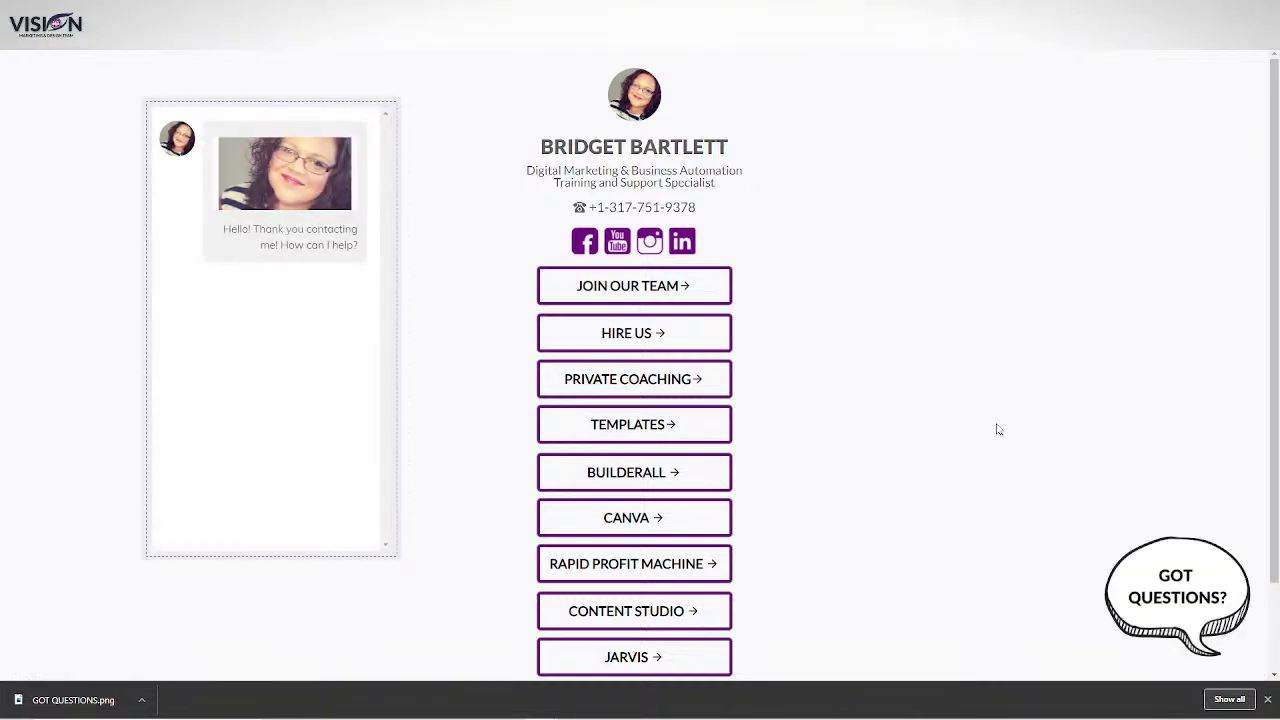
Check the pinned speech bubble on the published page while scrolling, and test its link to the SiteBot.
{"action": "scroll", "coordinate": [978, 441], "scroll_direction": "down", "scroll_amount": 1}
{"action": "scroll", "coordinate": [978, 441], "scroll_direction": "up", "scroll_amount": 1}
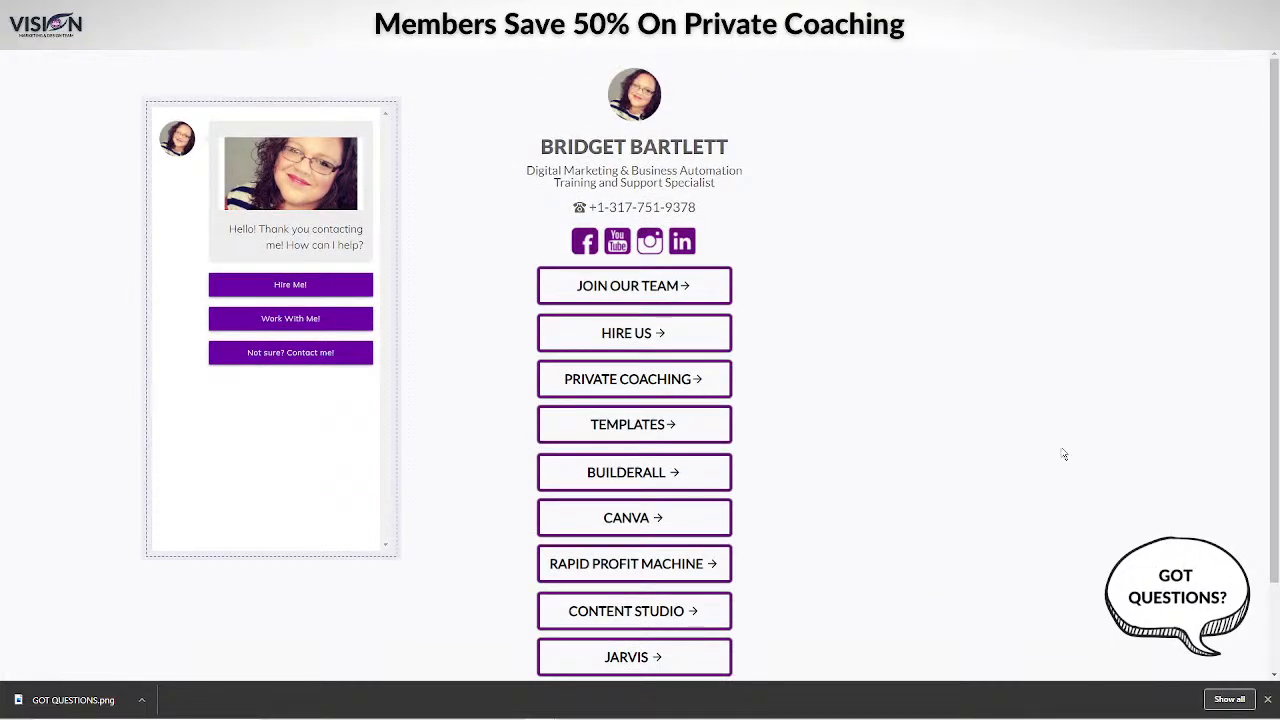
{"action": "scroll", "coordinate": [986, 506], "scroll_direction": "down", "scroll_amount": 1}
{"action": "scroll", "coordinate": [957, 431], "scroll_direction": "up", "scroll_amount": 1}
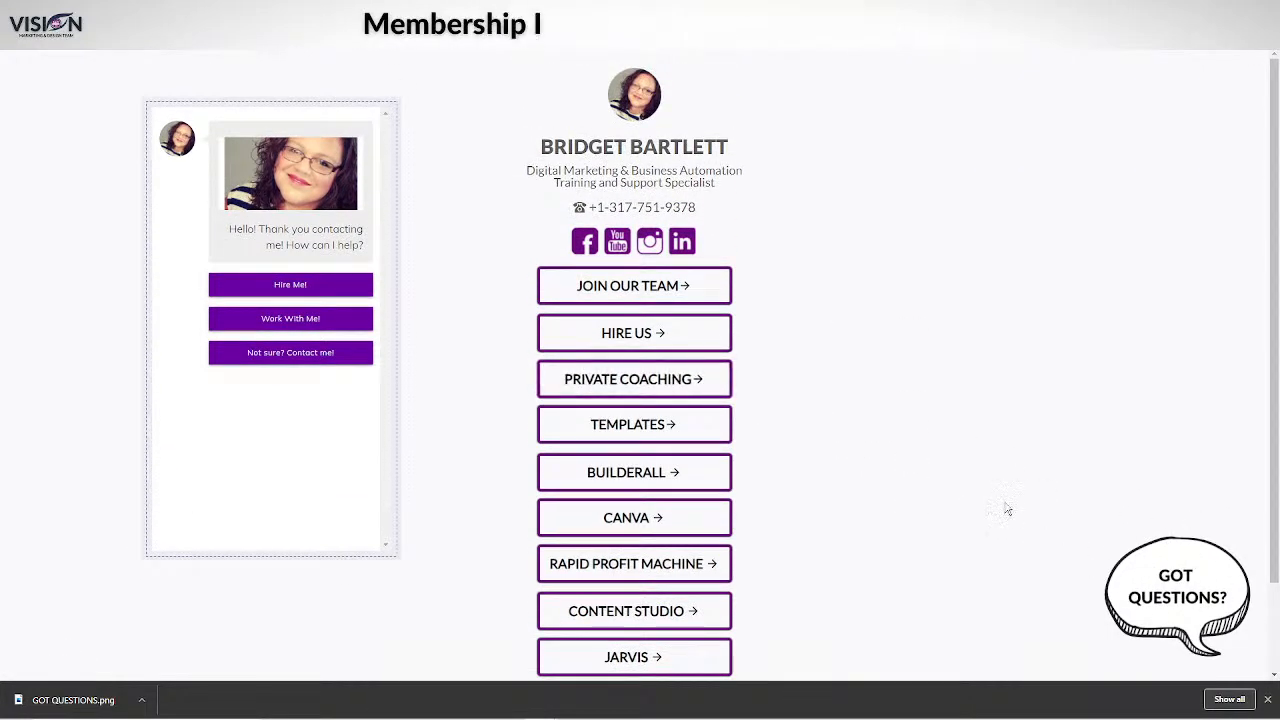
{"action": "scroll", "coordinate": [974, 500], "scroll_direction": "down", "scroll_amount": 1}
{"action": "scroll", "coordinate": [974, 500], "scroll_direction": "up", "scroll_amount": 1}
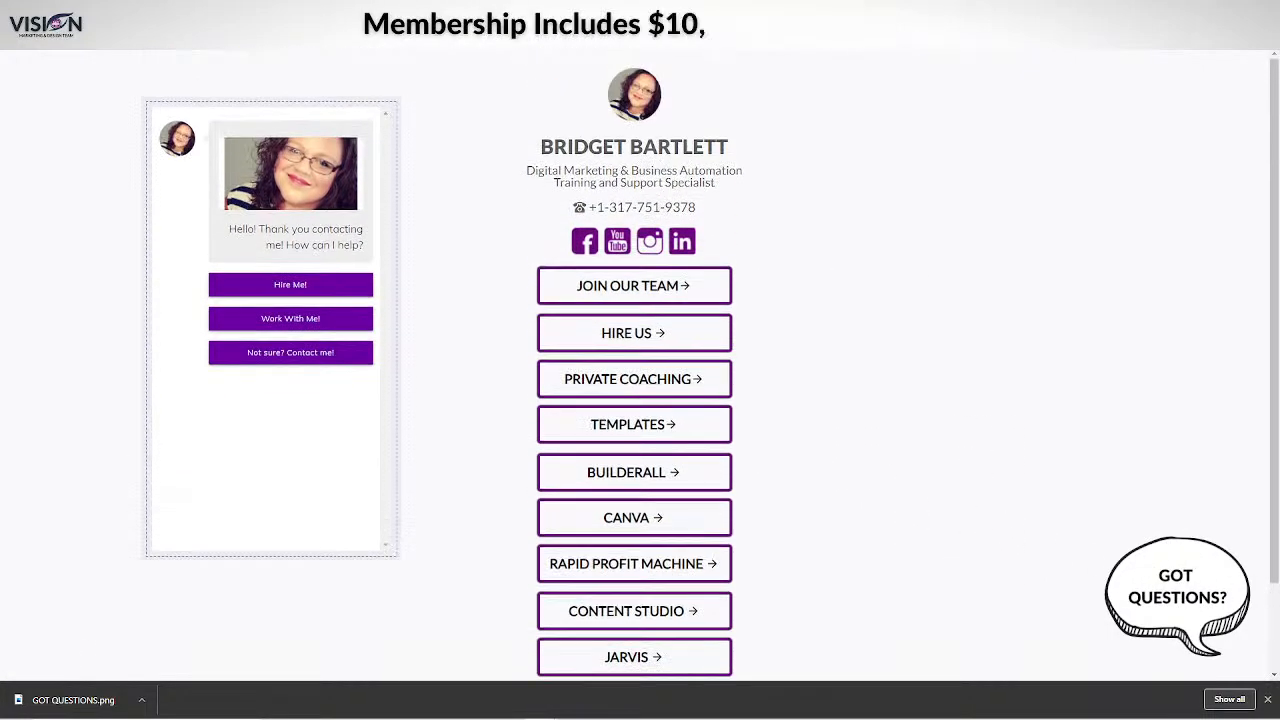
{"action": "left_click", "coordinate": [1155, 590]}
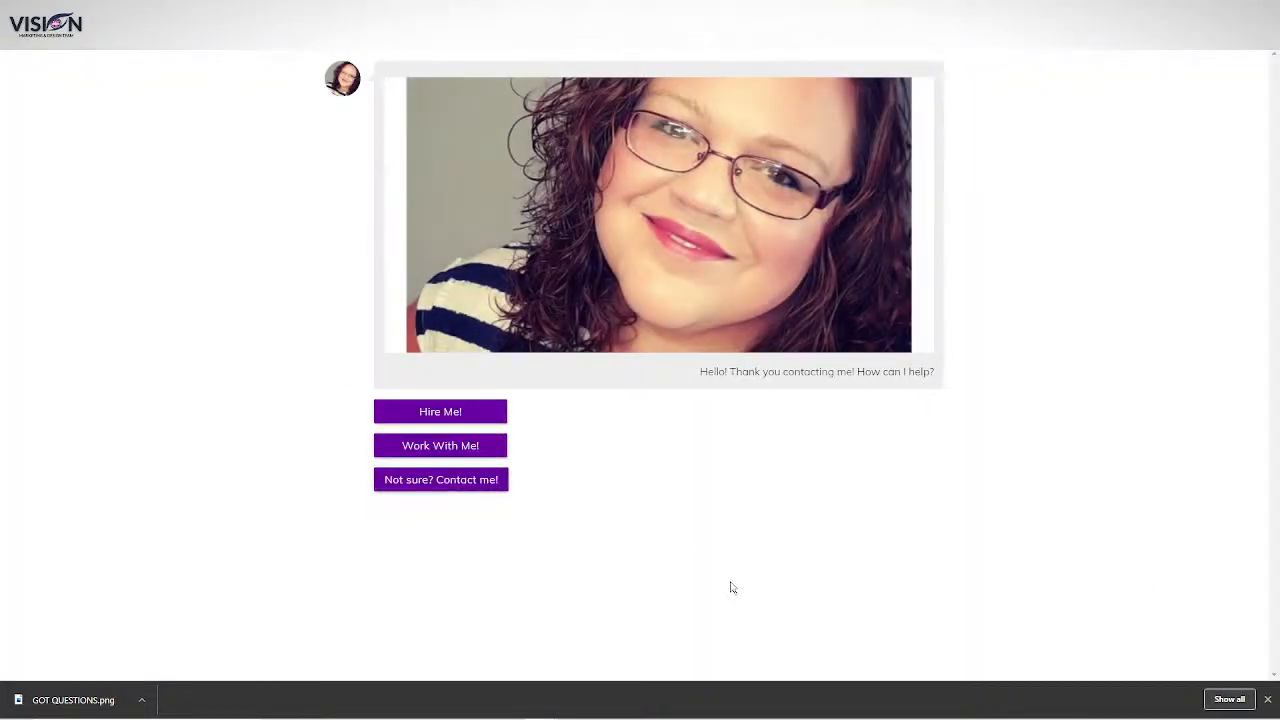
Return to the page editor, move the chatbot box right of the link buttons, and unpin and move the speech bubble box left of them.
{"action": "left_click", "coordinate": [500, 11]}
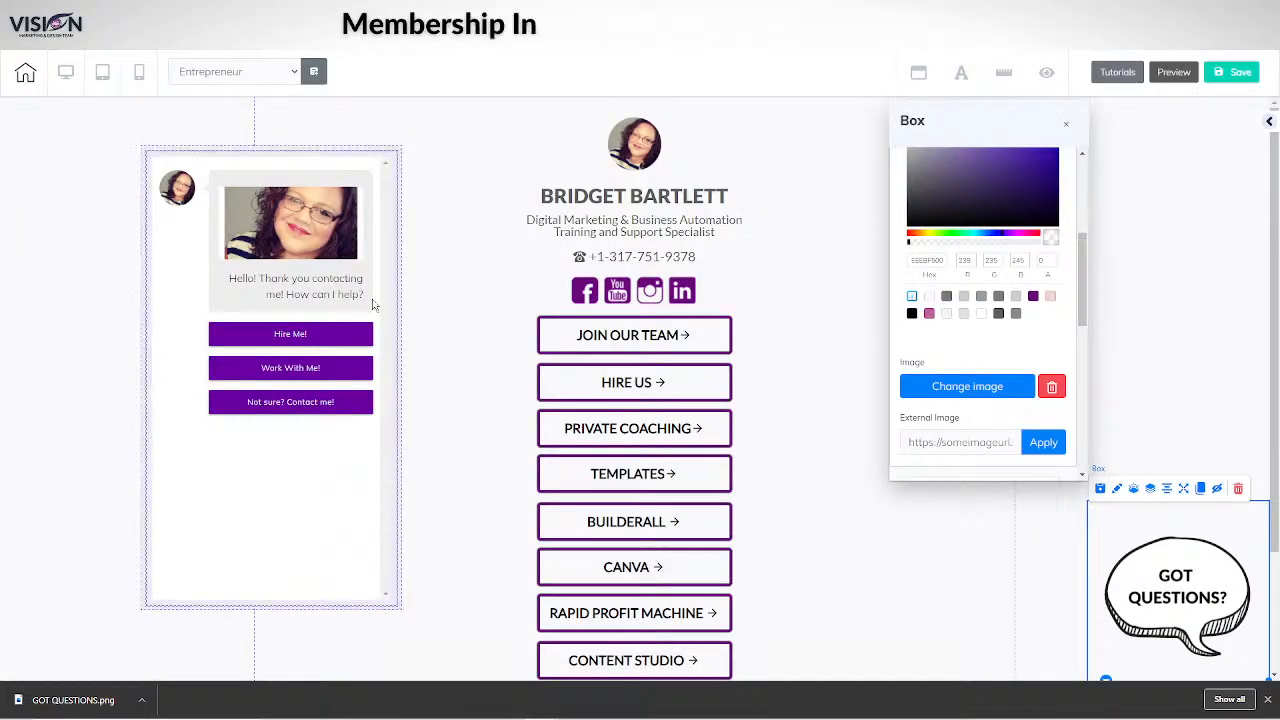
{"action": "left_click_drag", "start_coordinate": [397, 314], "coordinate": [1051, 331]}
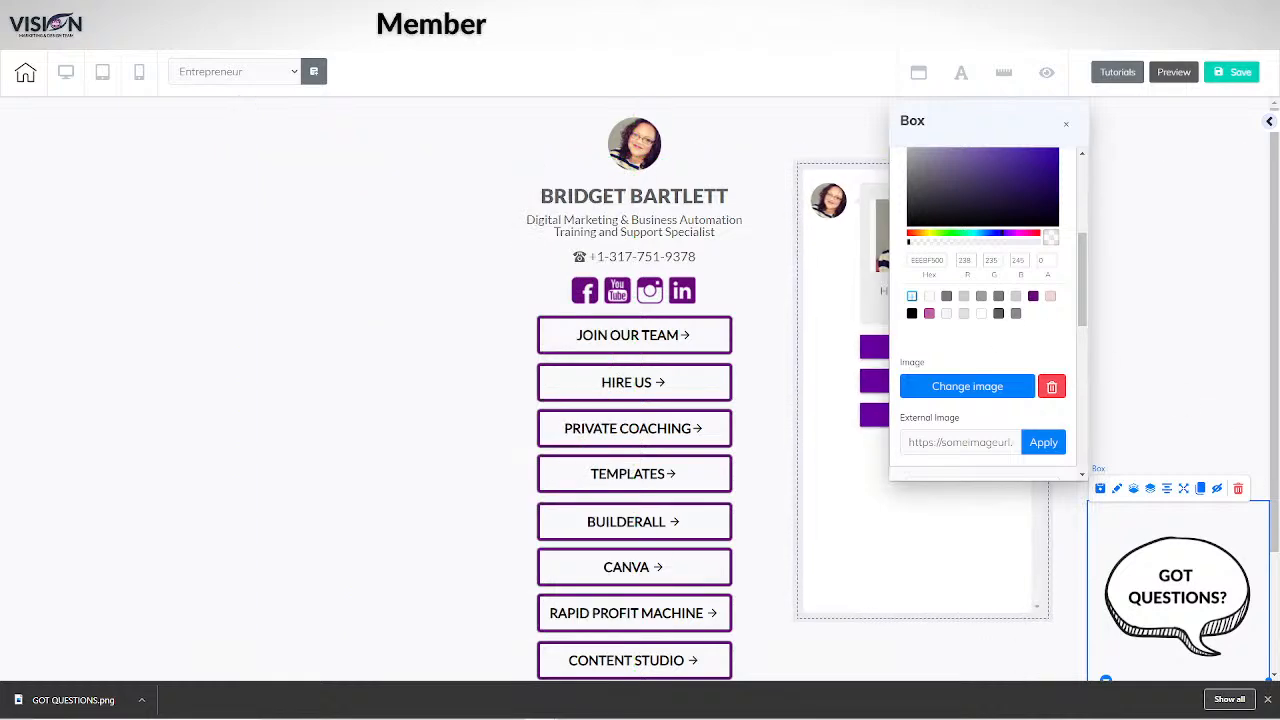
{"action": "left_click", "coordinate": [1183, 490]}
{"action": "left_click", "coordinate": [749, 540]}
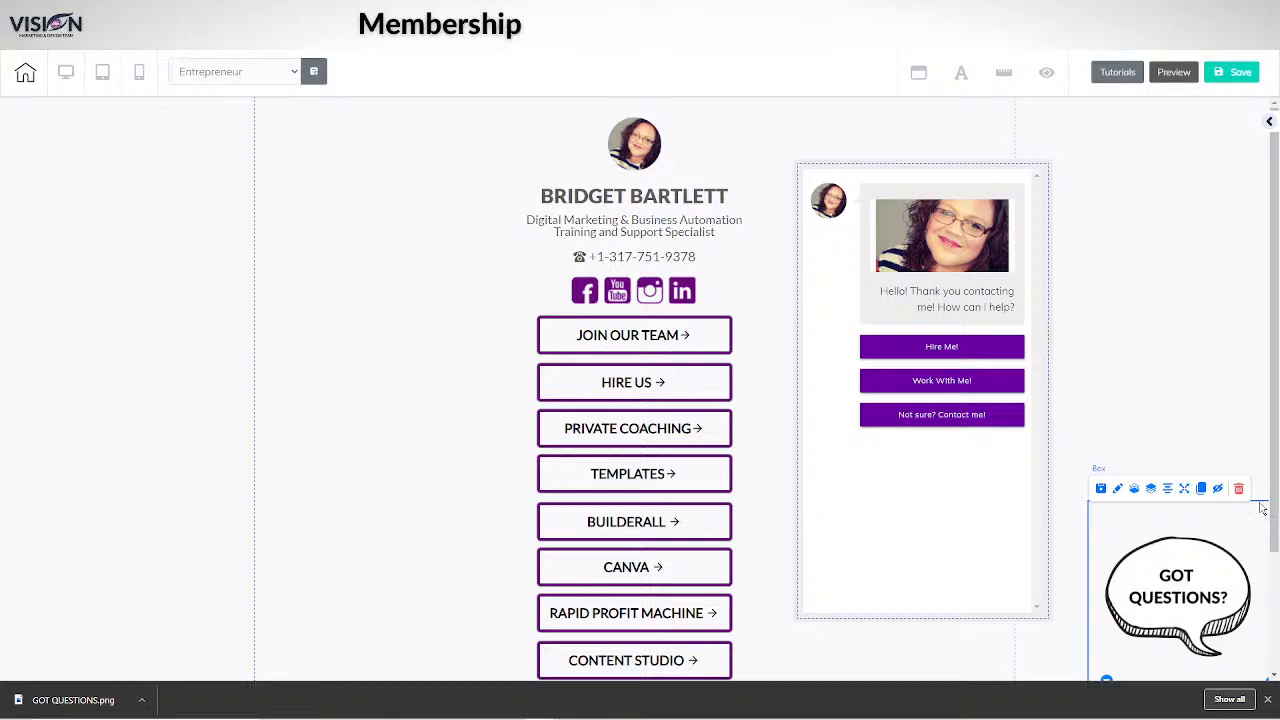
{"action": "left_click_drag", "start_coordinate": [1262, 510], "coordinate": [283, 240]}
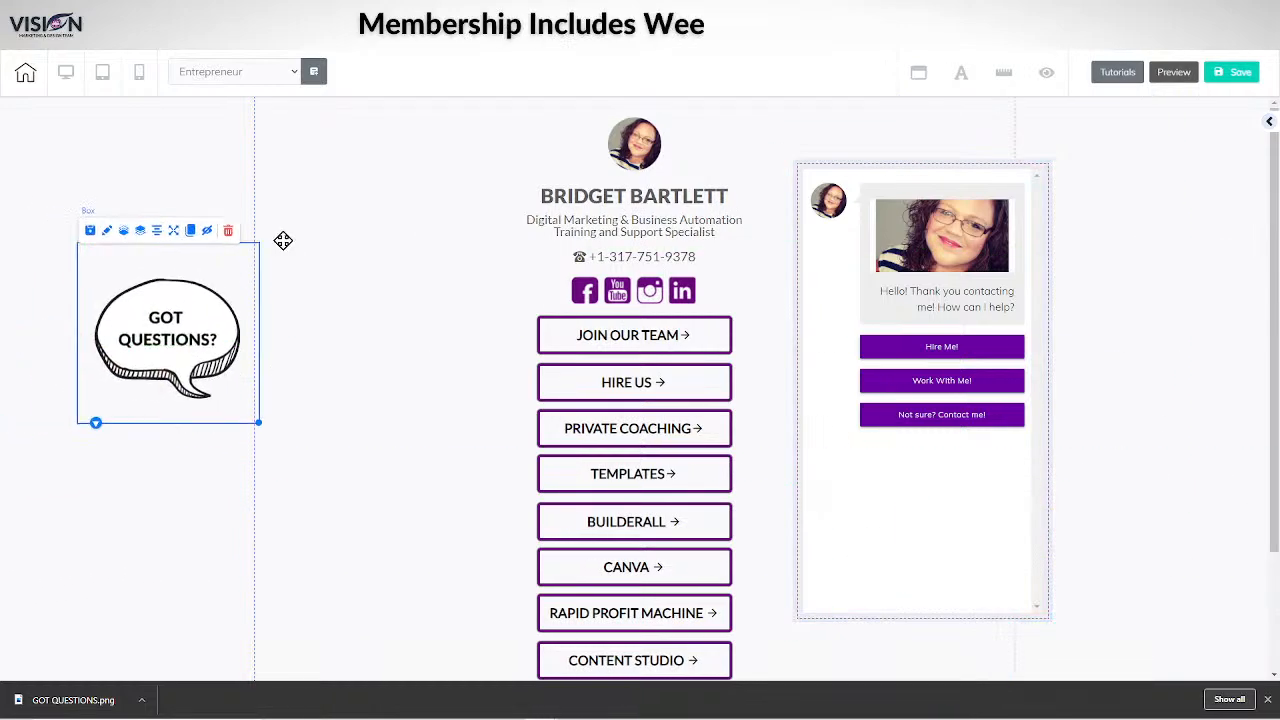
Pin the chatbot box to the page's bottom-right corner, and move the speech bubble box closer to the link buttons.
{"action": "left_click", "coordinate": [865, 165]}
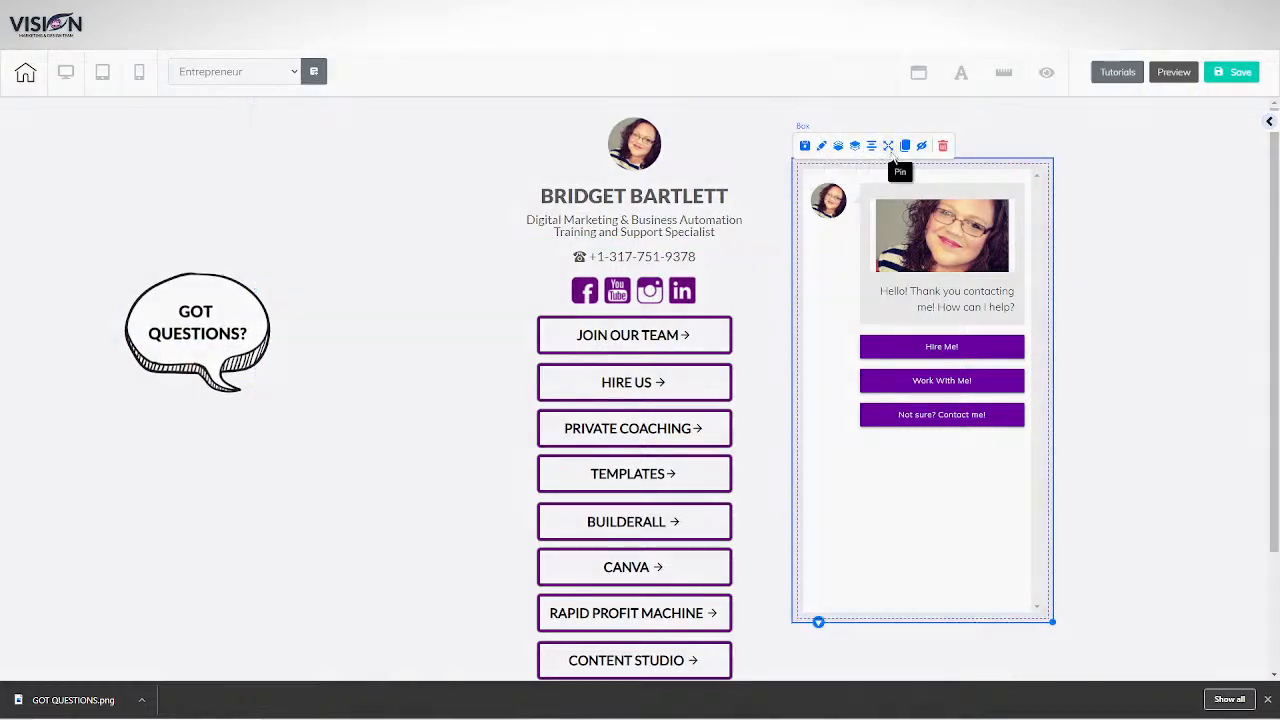
{"action": "left_click", "coordinate": [888, 147]}
{"action": "left_click", "coordinate": [690, 408]}
{"action": "left_click", "coordinate": [749, 540]}
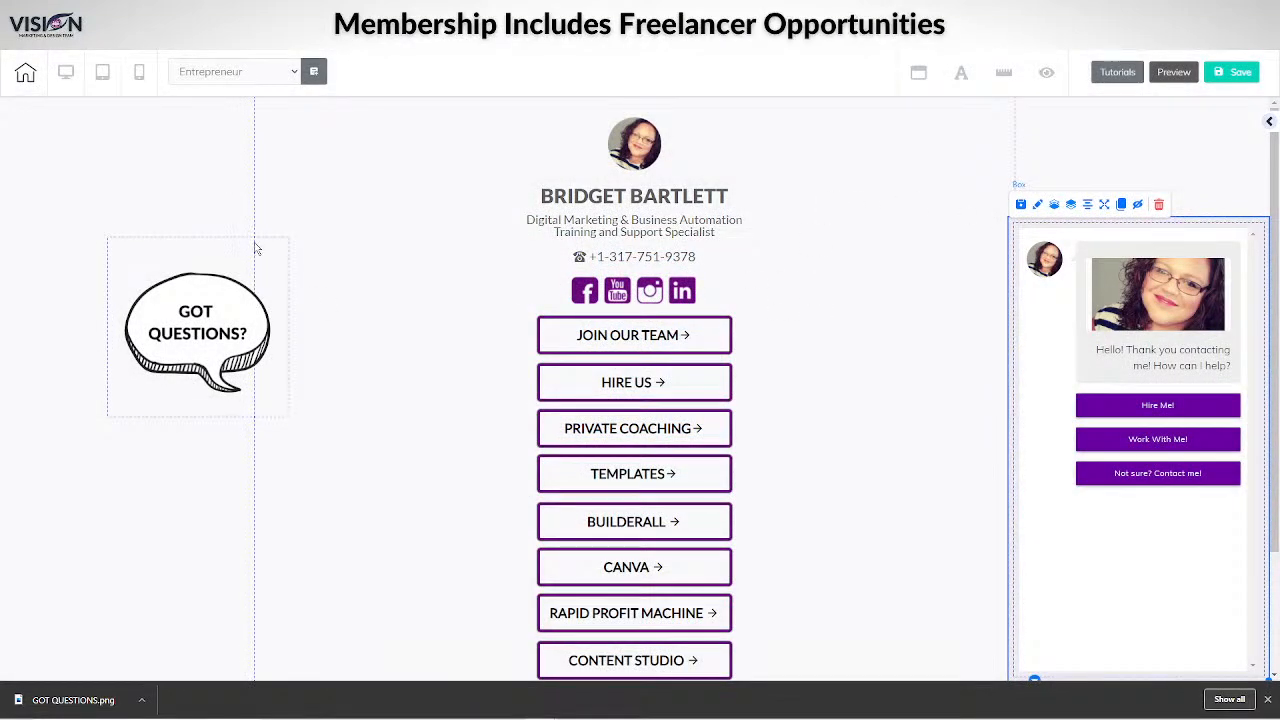
{"action": "left_click_drag", "start_coordinate": [255, 248], "coordinate": [446, 338]}
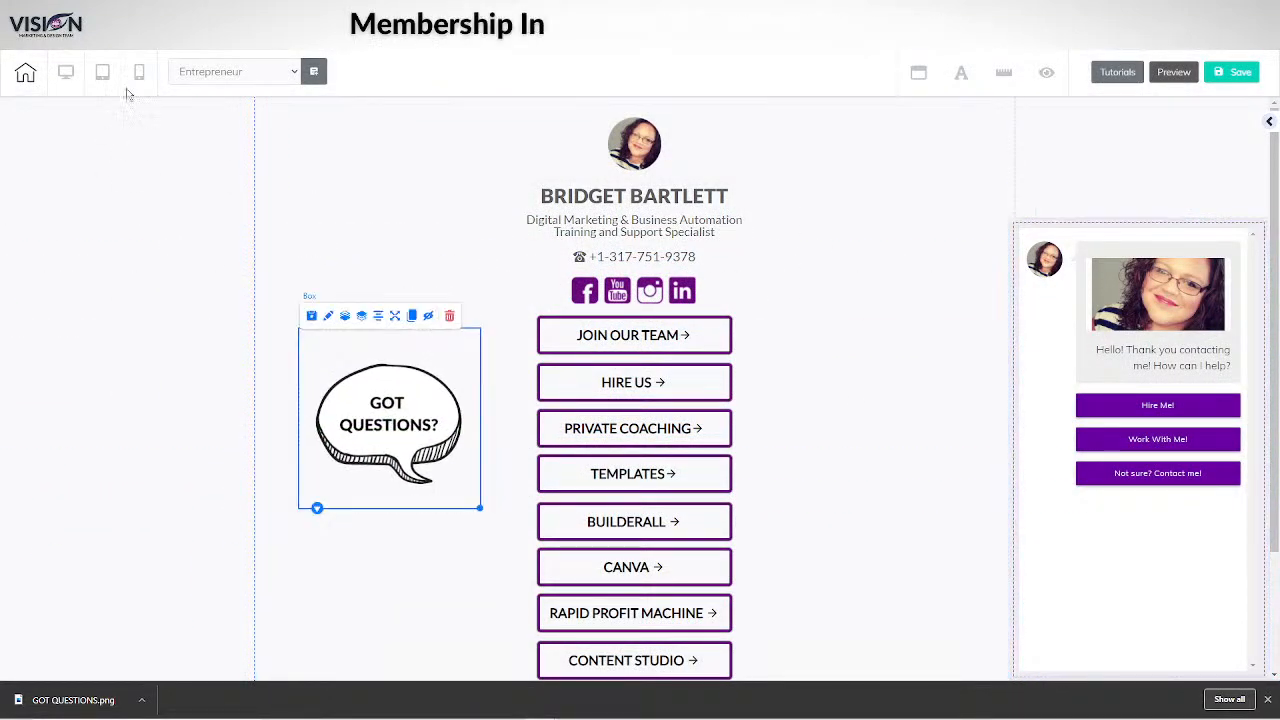
Switch to the mobile layout and set the chatbot iframe's combined left and right lateral spacing to 0.
{"action": "left_click", "coordinate": [138, 71]}
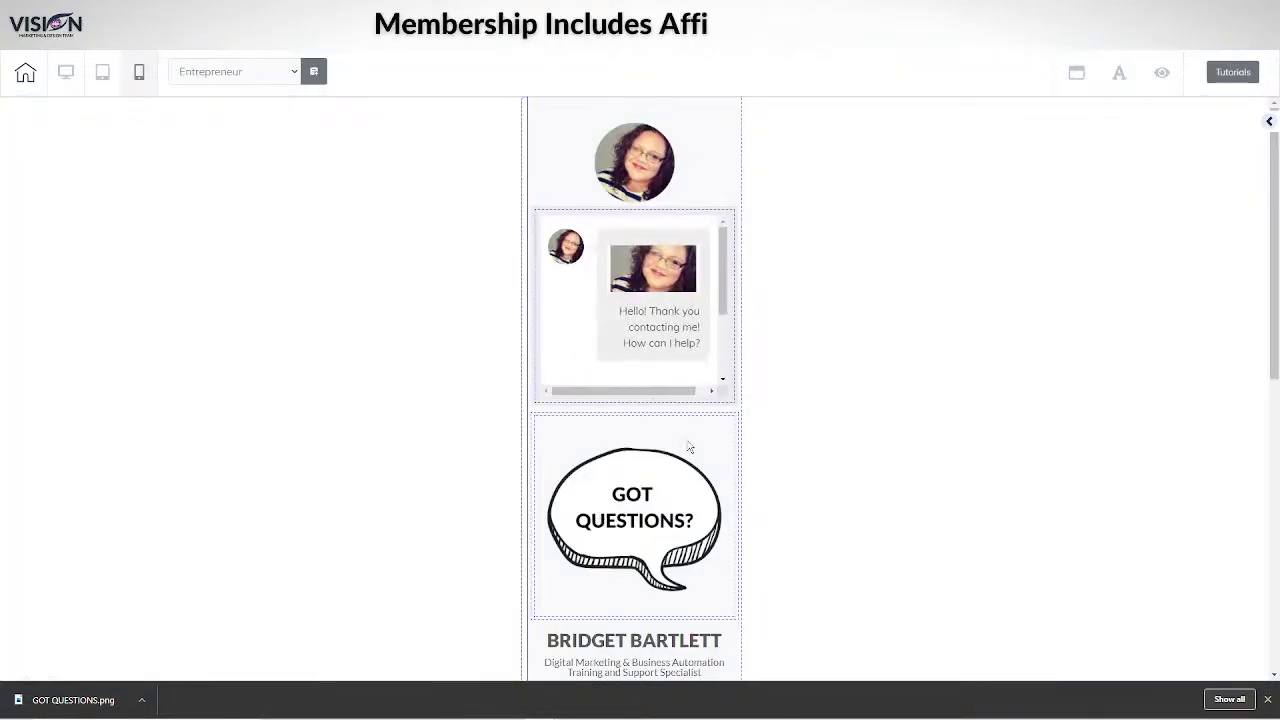
{"action": "left_click", "coordinate": [626, 266]}
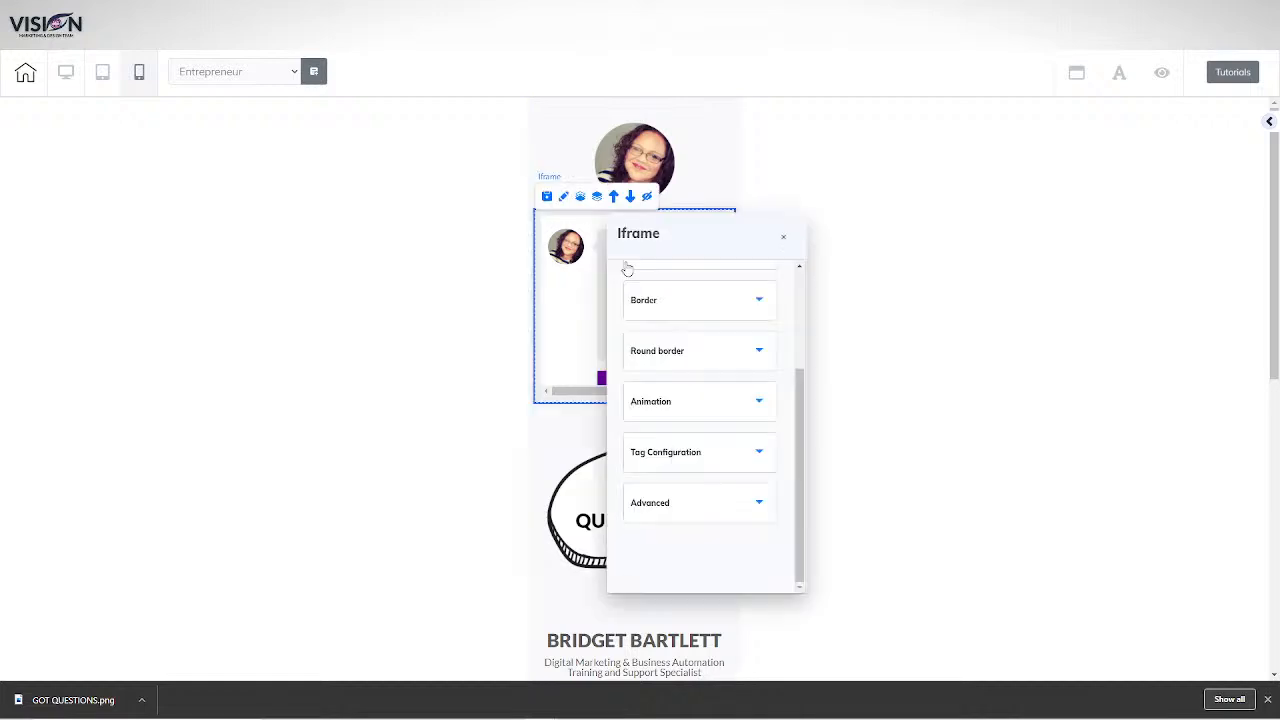
{"action": "left_click_drag", "start_coordinate": [674, 234], "coordinate": [985, 132]}
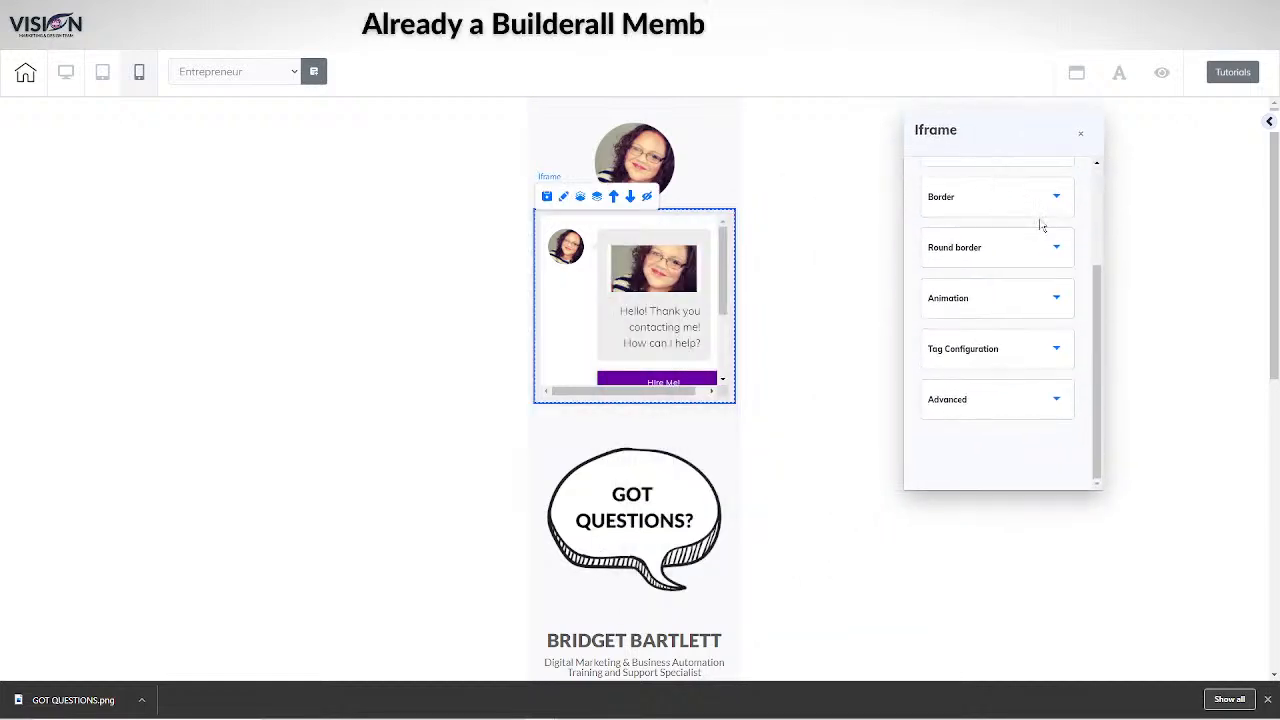
{"action": "left_click", "coordinate": [976, 411]}
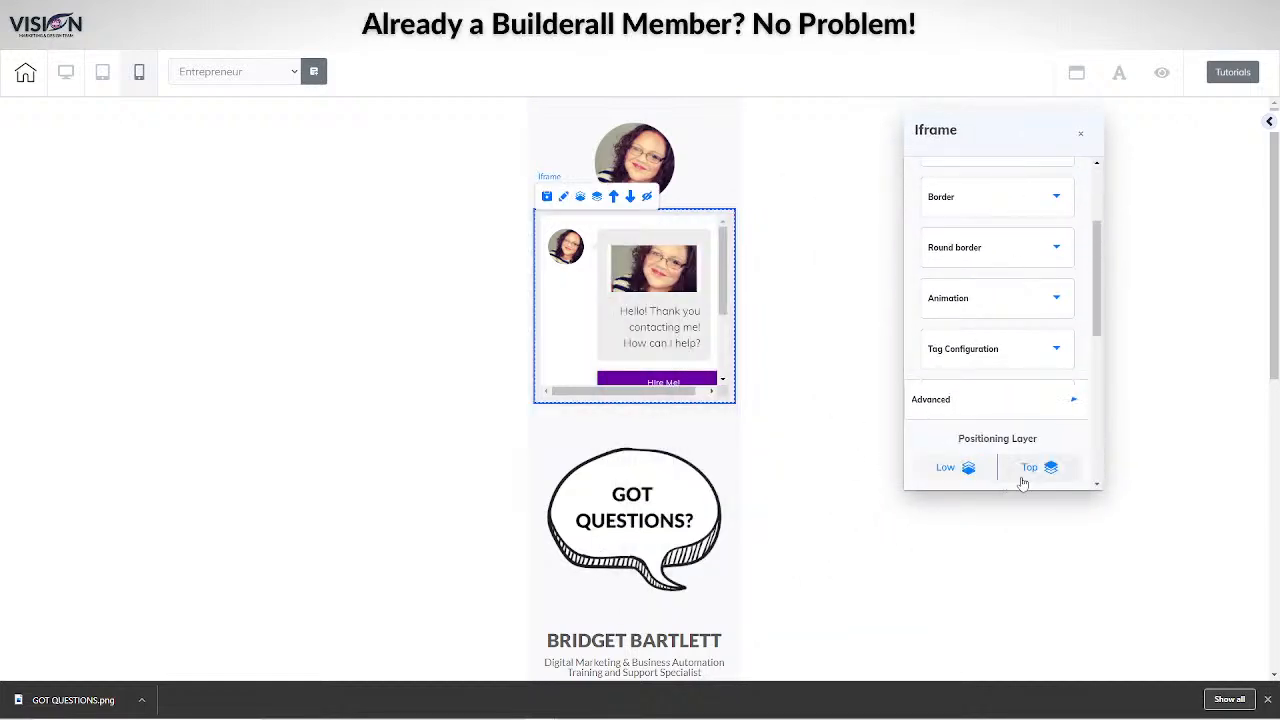
{"action": "scroll", "coordinate": [990, 370], "scroll_direction": "down", "scroll_amount": 3}
{"action": "scroll", "coordinate": [993, 363], "scroll_direction": "up", "scroll_amount": 2}
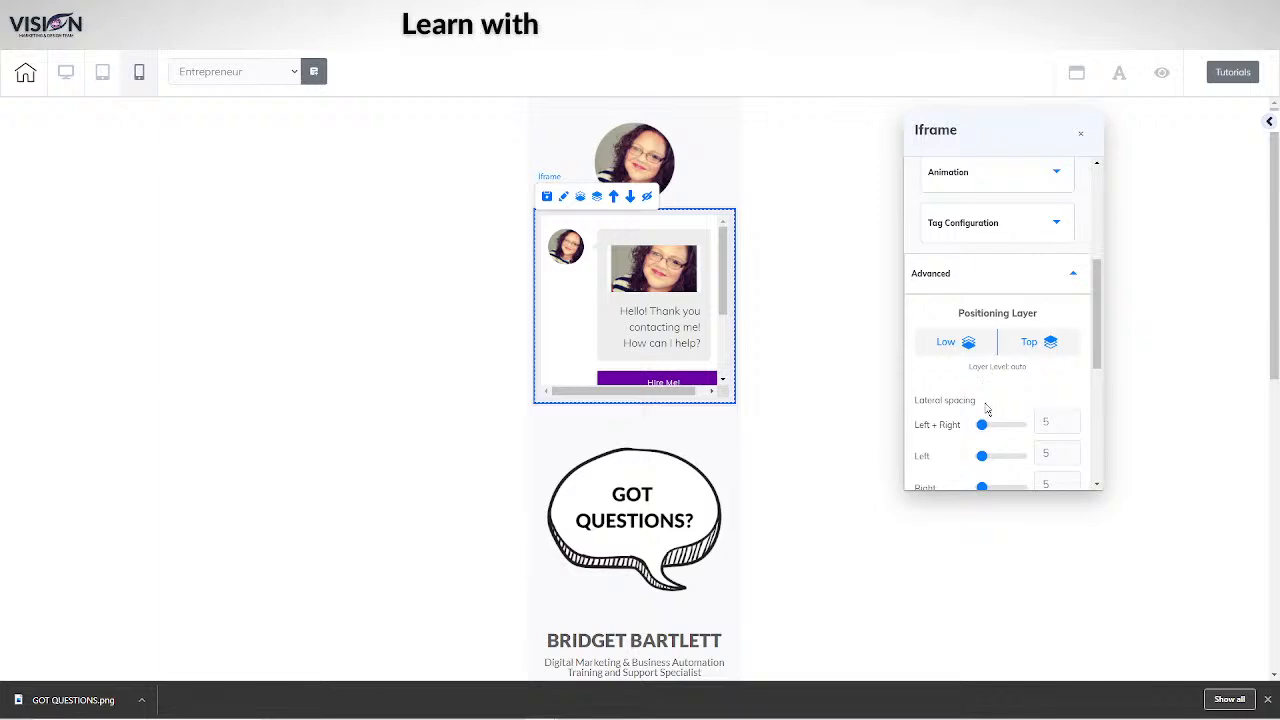
{"action": "scroll", "coordinate": [975, 400], "scroll_direction": "down", "scroll_amount": 2}
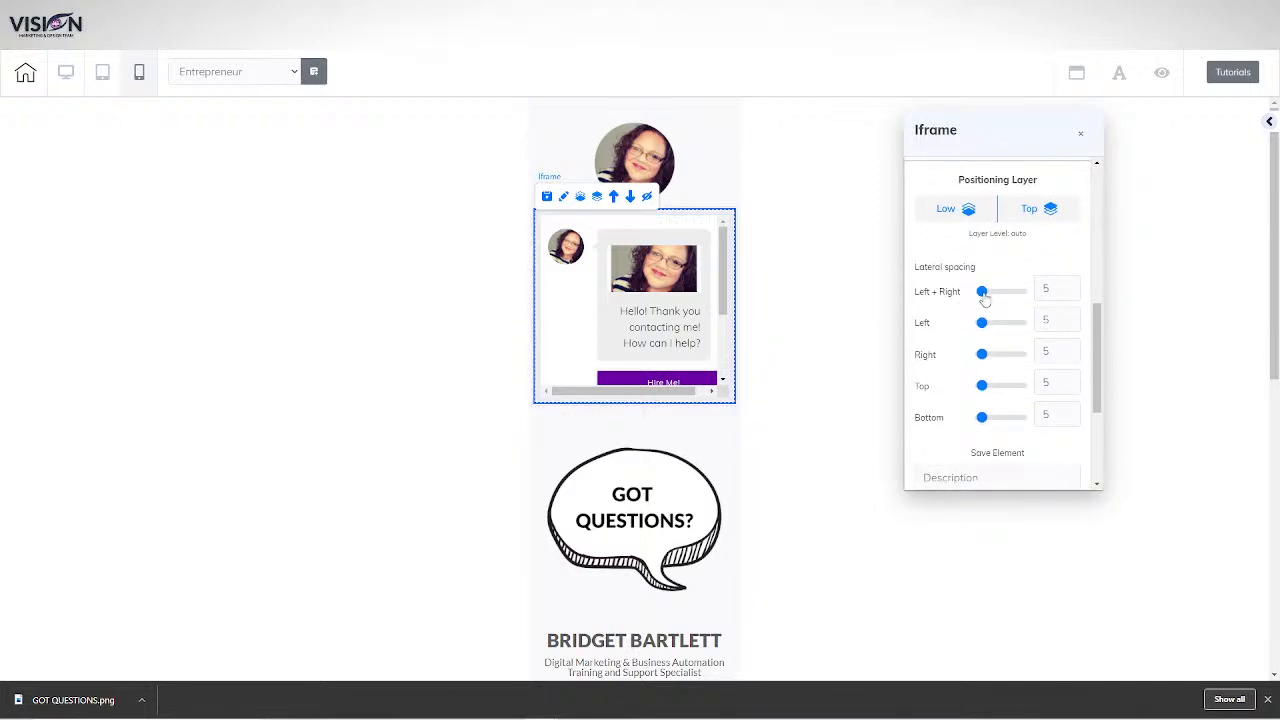
{"action": "left_click_drag", "start_coordinate": [984, 296], "coordinate": [946, 291]}
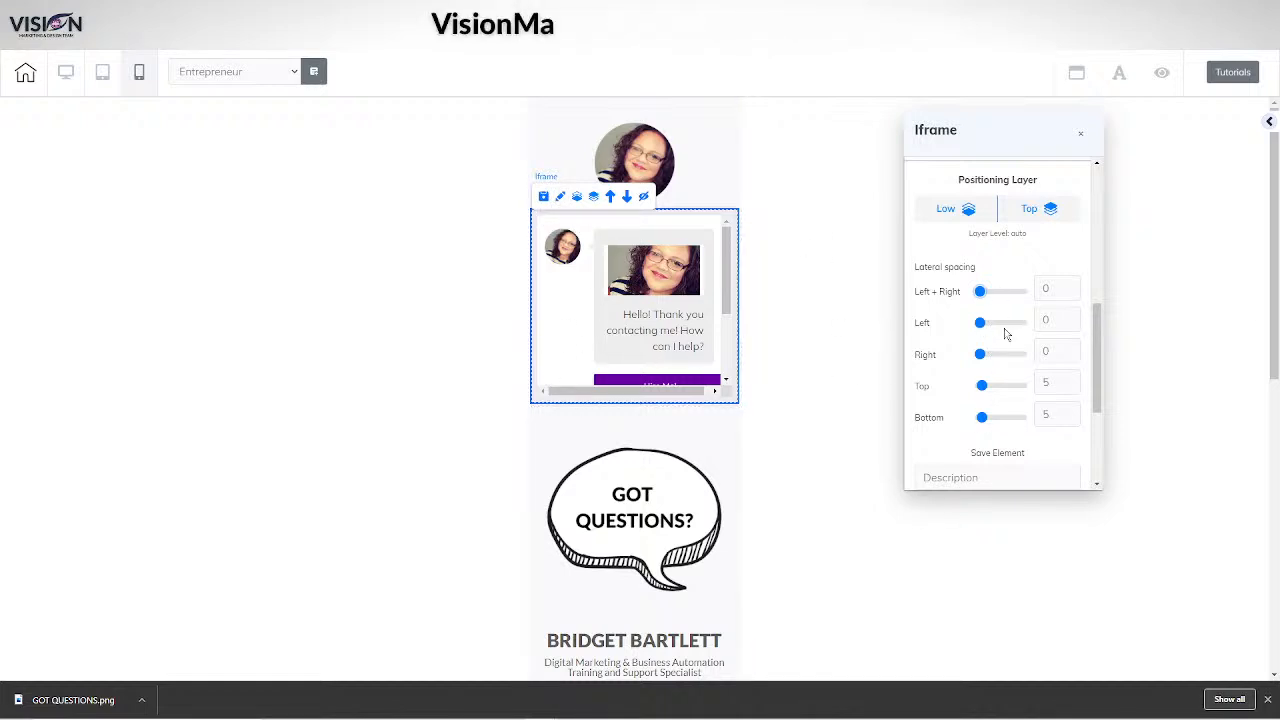
Set the chatbot iframe's minimum height to 500 in the mobile layout.
{"action": "scroll", "coordinate": [1006, 334], "scroll_direction": "up", "scroll_amount": 5}
{"action": "left_click", "coordinate": [980, 249]}
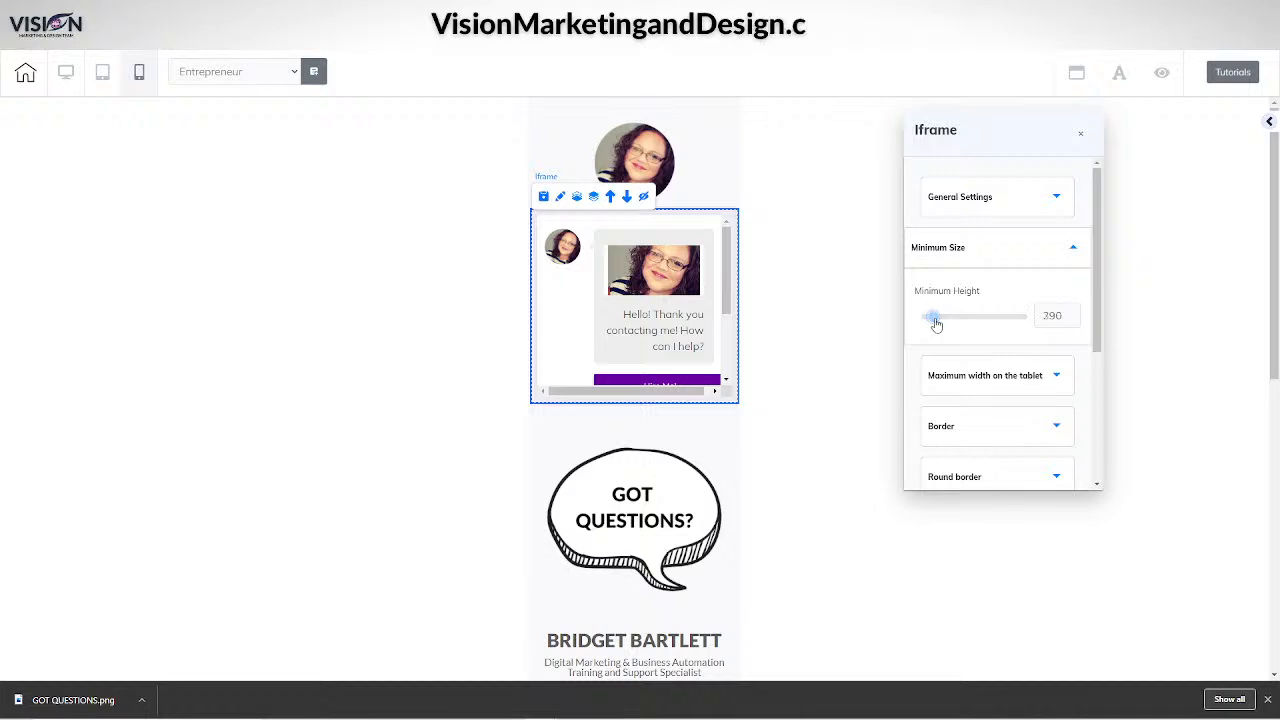
{"action": "left_click_drag", "start_coordinate": [936, 324], "coordinate": [932, 320]}
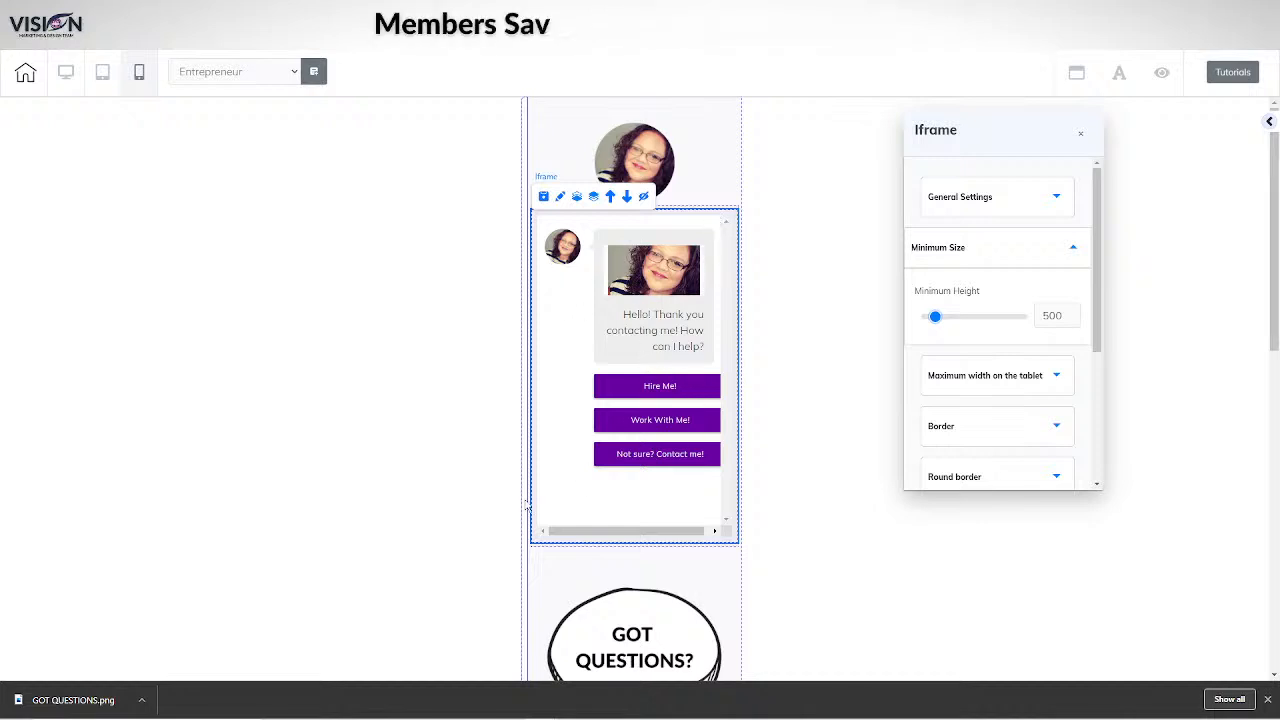
{"action": "left_click", "coordinate": [736, 551]}
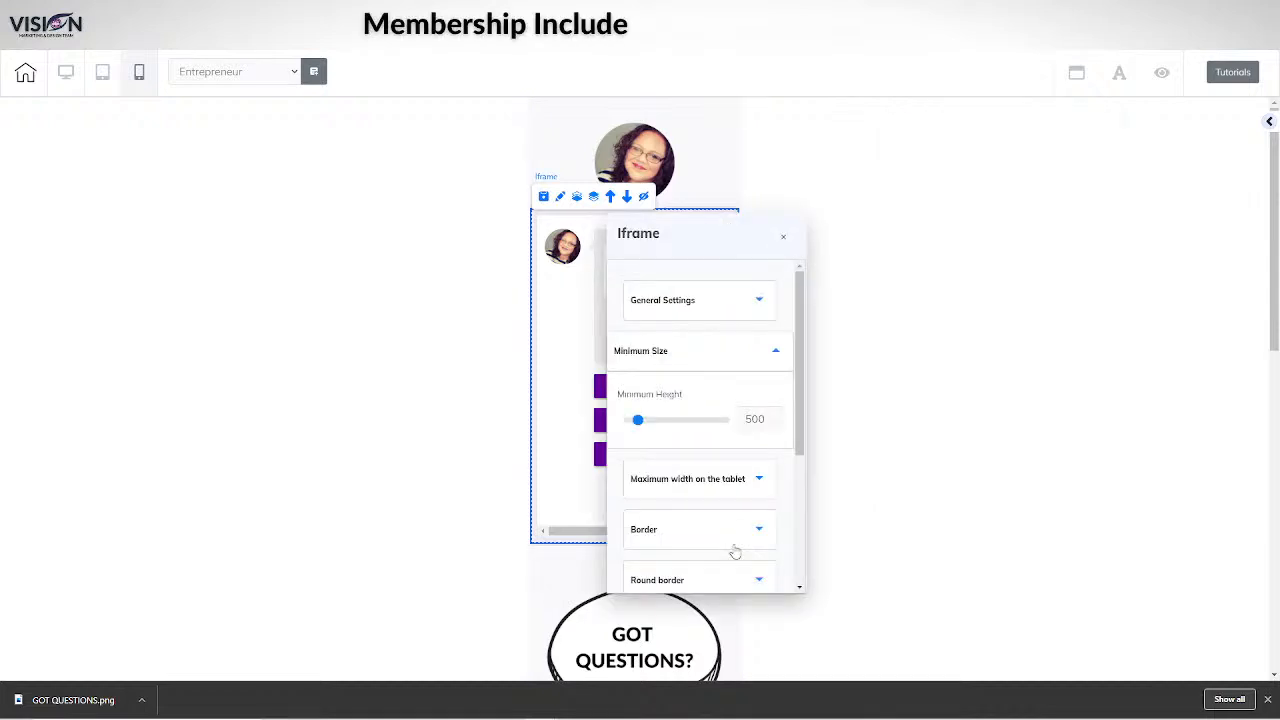
{"action": "left_click", "coordinate": [543, 549]}
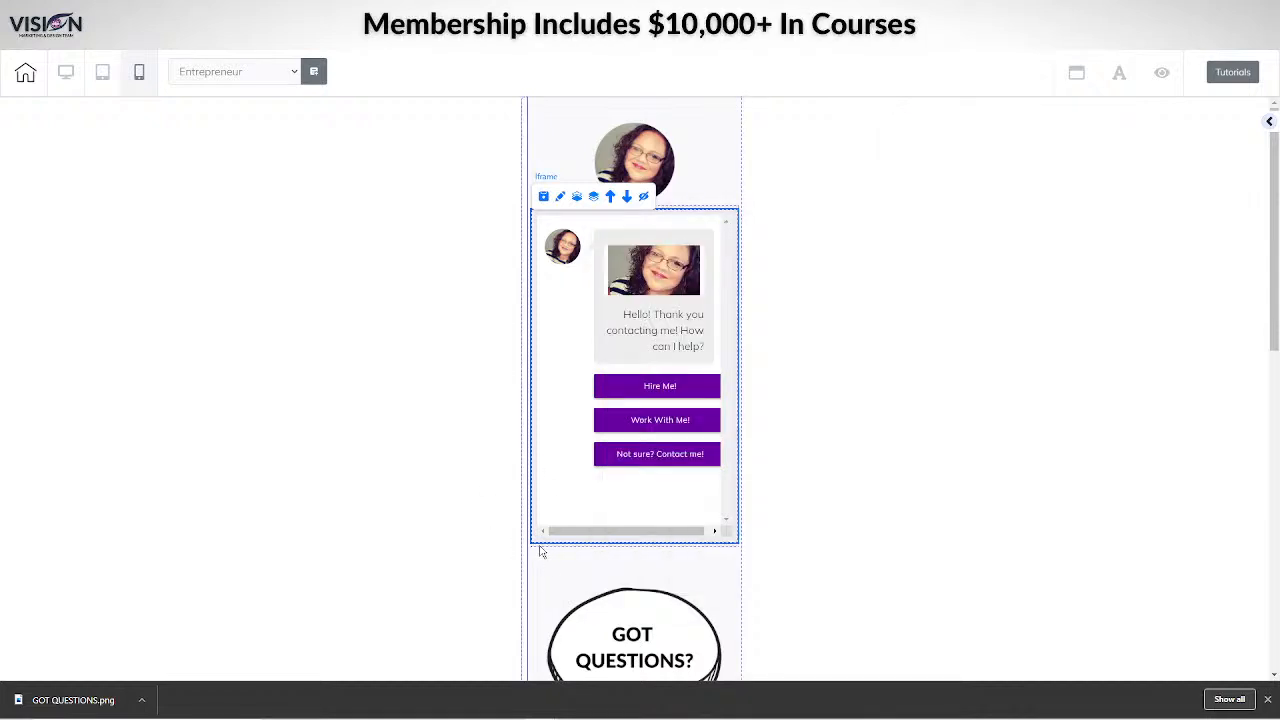
Set the combined left and right lateral spacing of the box around the chatbot iframe to 0.
{"action": "left_click", "coordinate": [533, 546]}
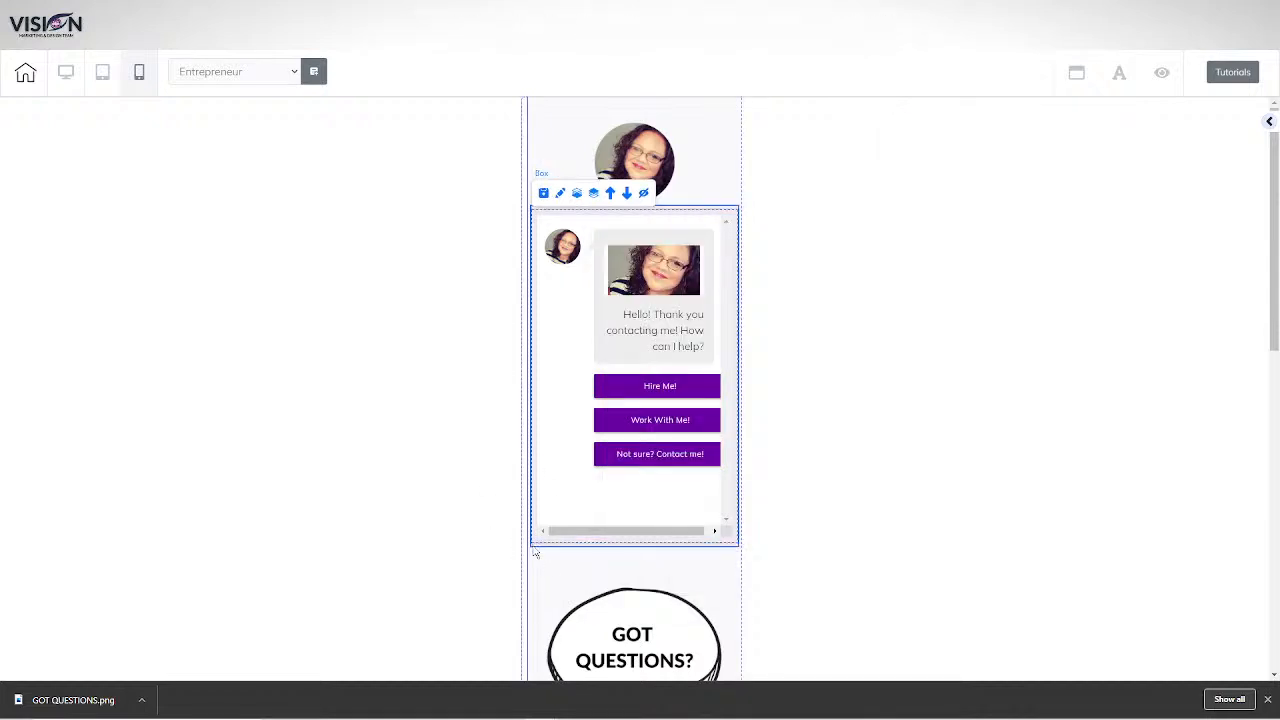
{"action": "left_click", "coordinate": [560, 193]}
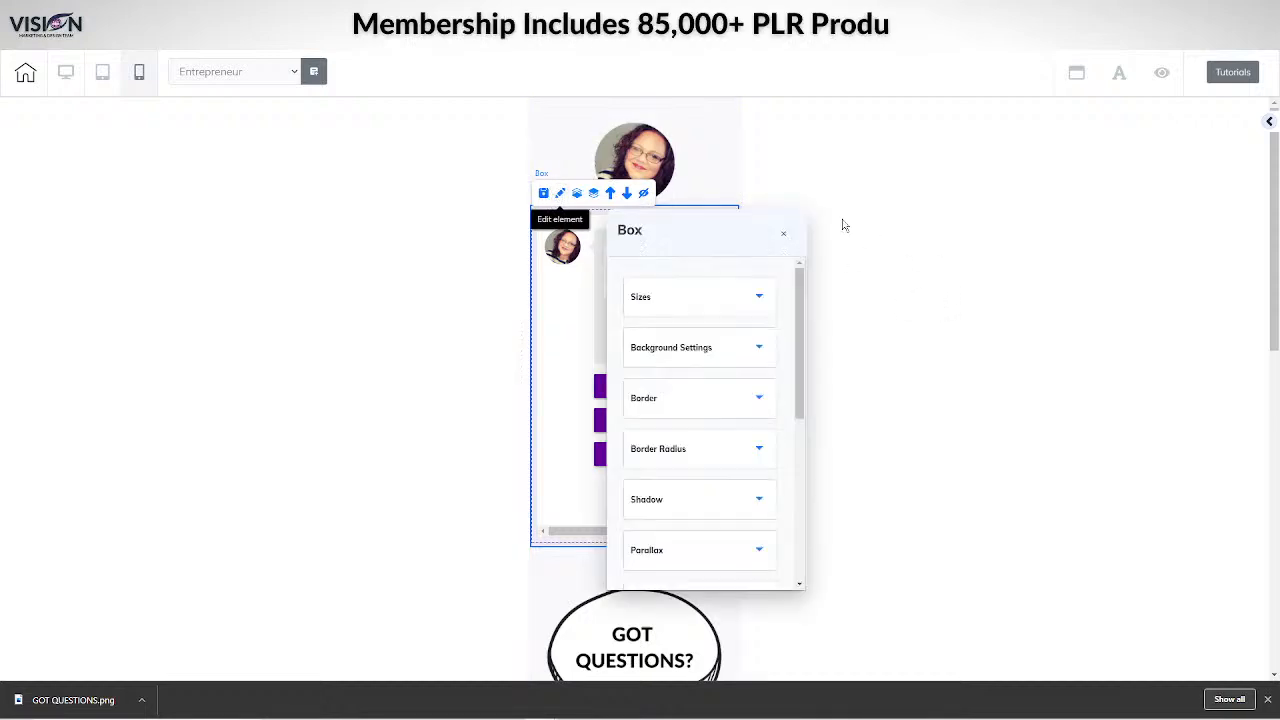
{"action": "left_click_drag", "start_coordinate": [753, 233], "coordinate": [1087, 143]}
{"action": "scroll", "coordinate": [1032, 440], "scroll_direction": "down", "scroll_amount": 5}
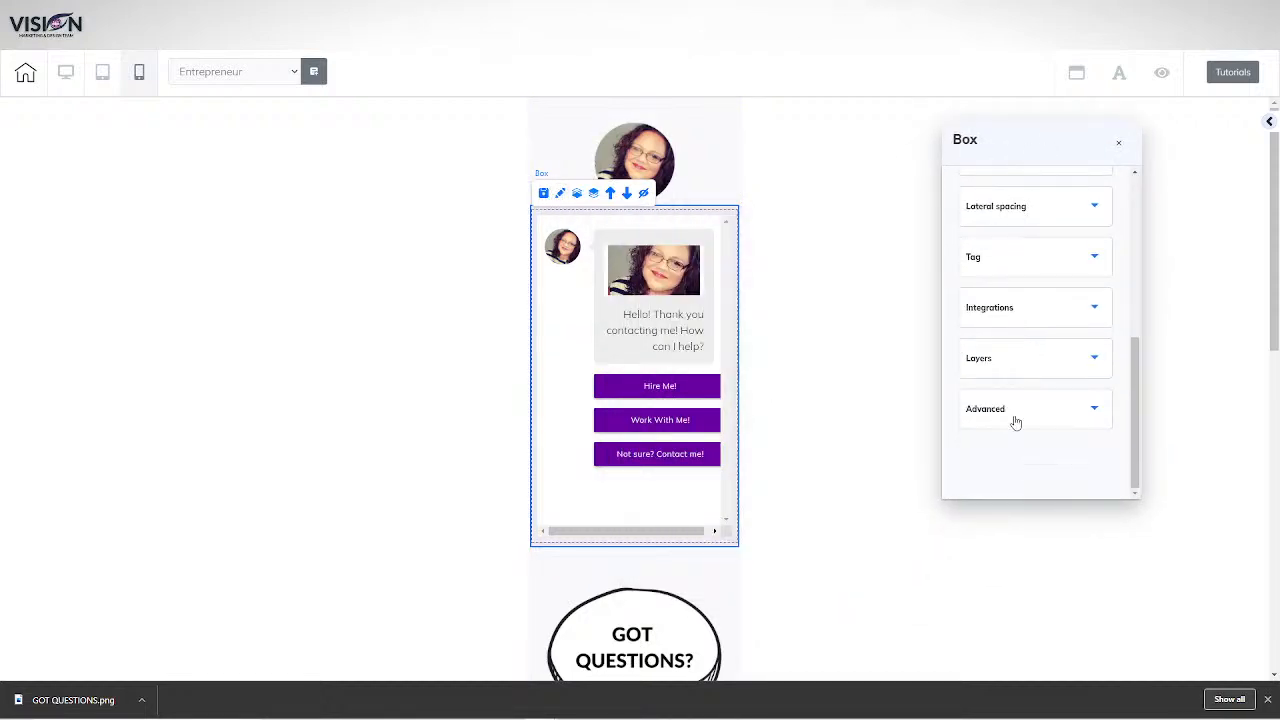
{"action": "left_click", "coordinate": [1015, 422]}
{"action": "scroll", "coordinate": [986, 466], "scroll_direction": "down", "scroll_amount": 3}
{"action": "scroll", "coordinate": [994, 440], "scroll_direction": "up", "scroll_amount": 10}
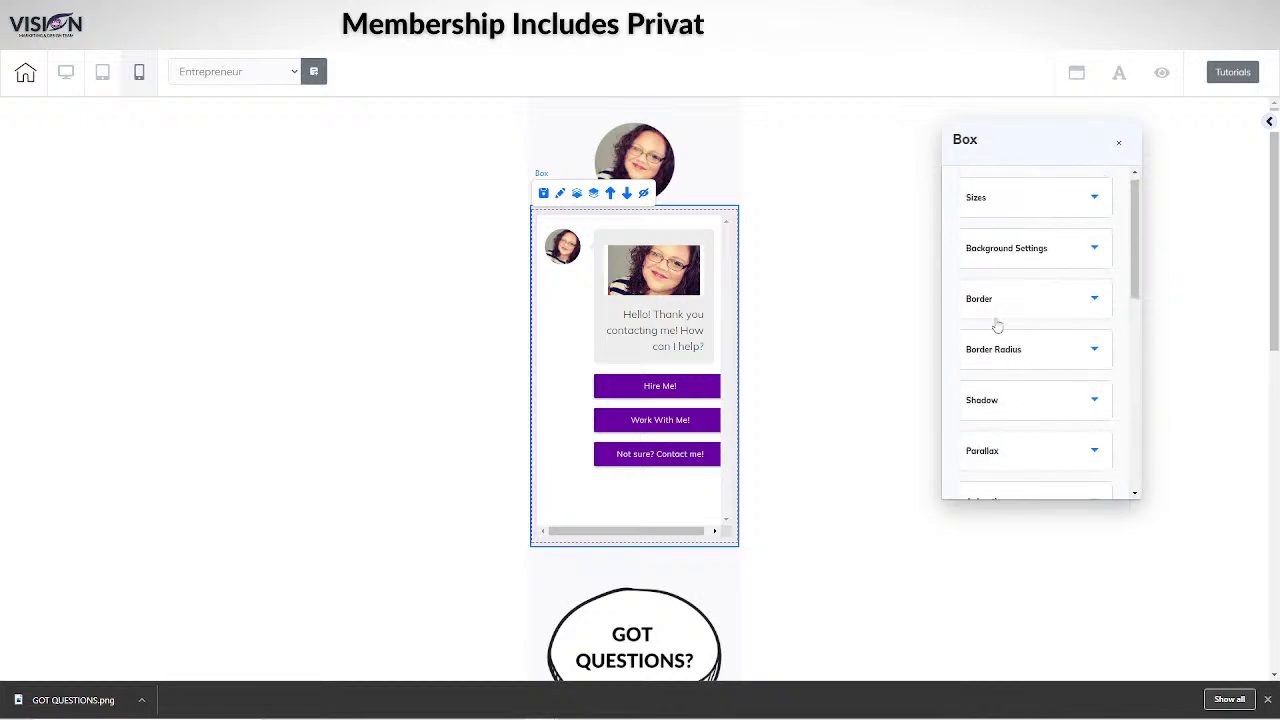
{"action": "scroll", "coordinate": [1012, 455], "scroll_direction": "down", "scroll_amount": 3}
{"action": "left_click", "coordinate": [997, 417]}
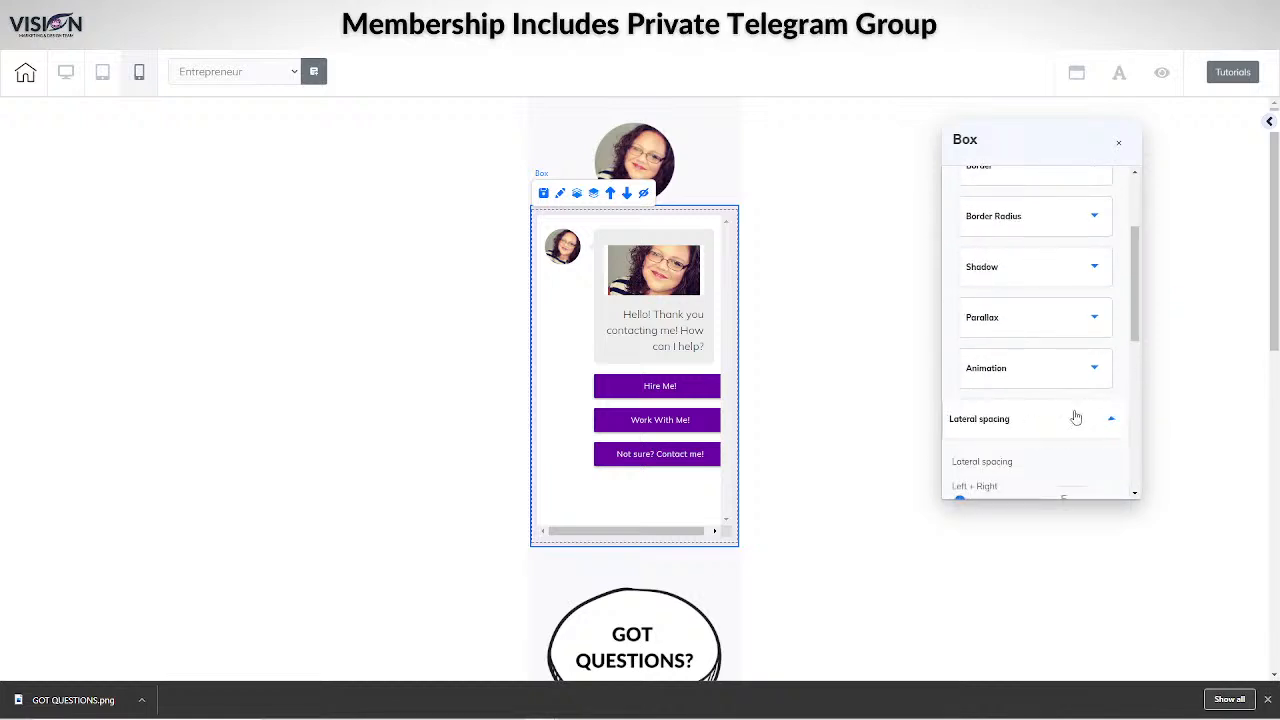
{"action": "scroll", "coordinate": [1008, 403], "scroll_direction": "down", "scroll_amount": 4}
{"action": "left_click_drag", "start_coordinate": [960, 236], "coordinate": [945, 237]}
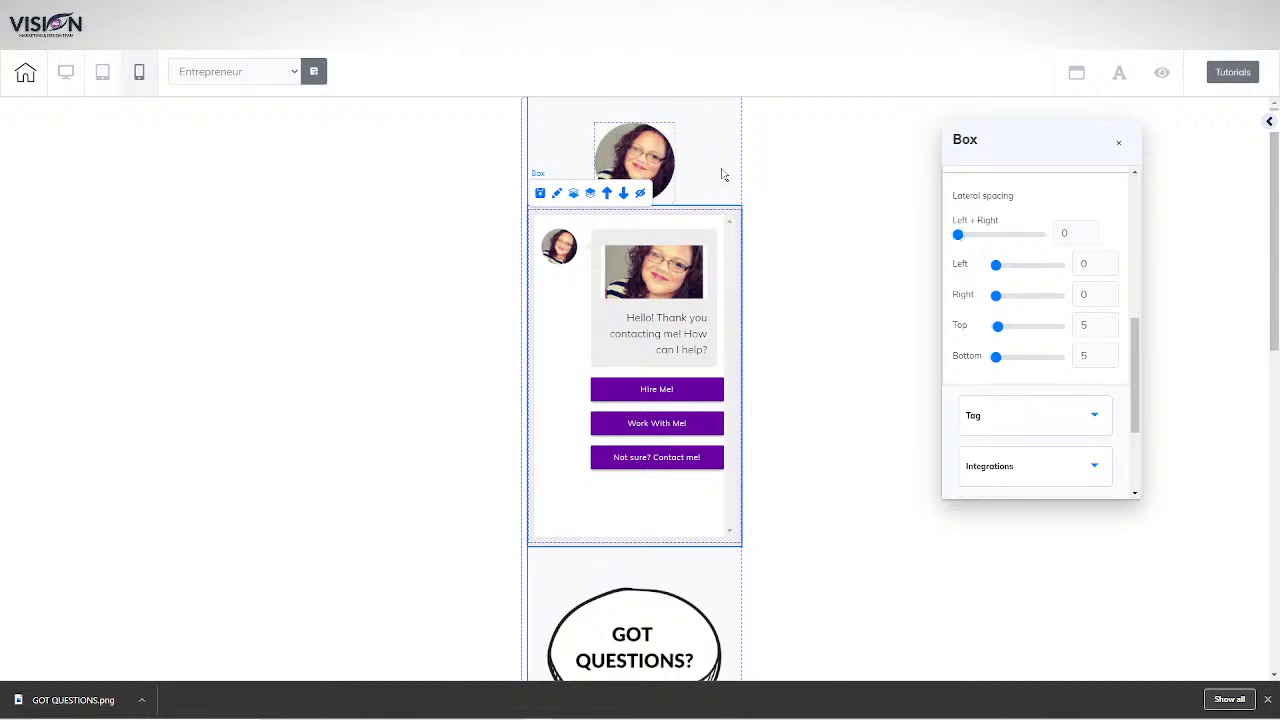
Review the mobile layout around the chatbot, and hide the chatbot box on mobile.
{"action": "left_click", "coordinate": [634, 165]}
{"action": "scroll", "coordinate": [592, 462], "scroll_direction": "down", "scroll_amount": 3}
{"action": "scroll", "coordinate": [595, 472], "scroll_direction": "up", "scroll_amount": 3}
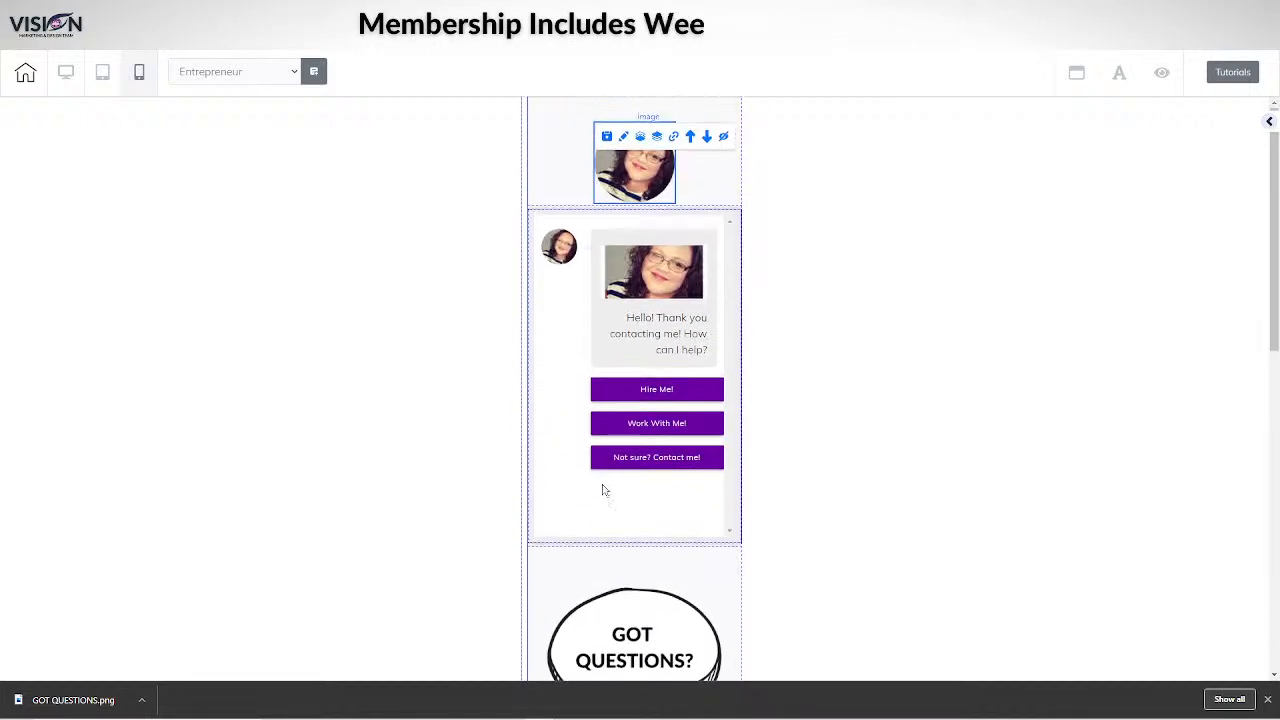
{"action": "scroll", "coordinate": [640, 425], "scroll_direction": "down", "scroll_amount": 4}
{"action": "scroll", "coordinate": [667, 362], "scroll_direction": "up", "scroll_amount": 4}
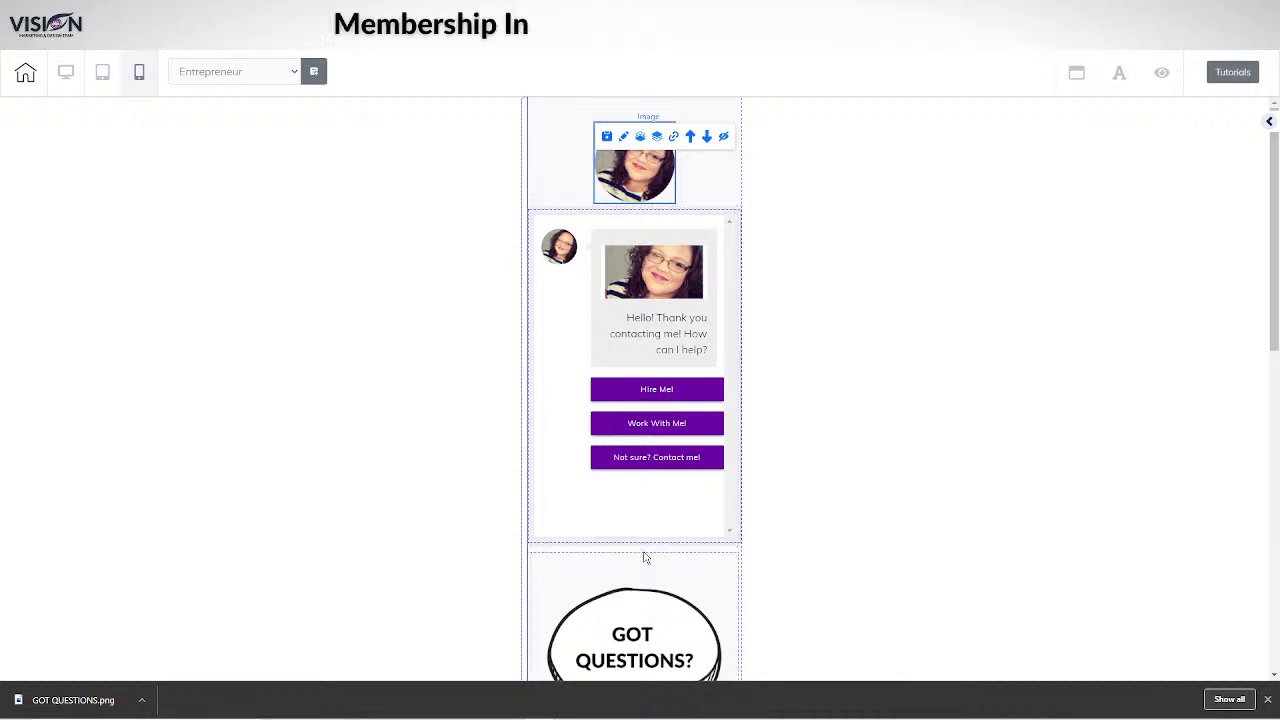
{"action": "scroll", "coordinate": [646, 537], "scroll_direction": "down", "scroll_amount": 1}
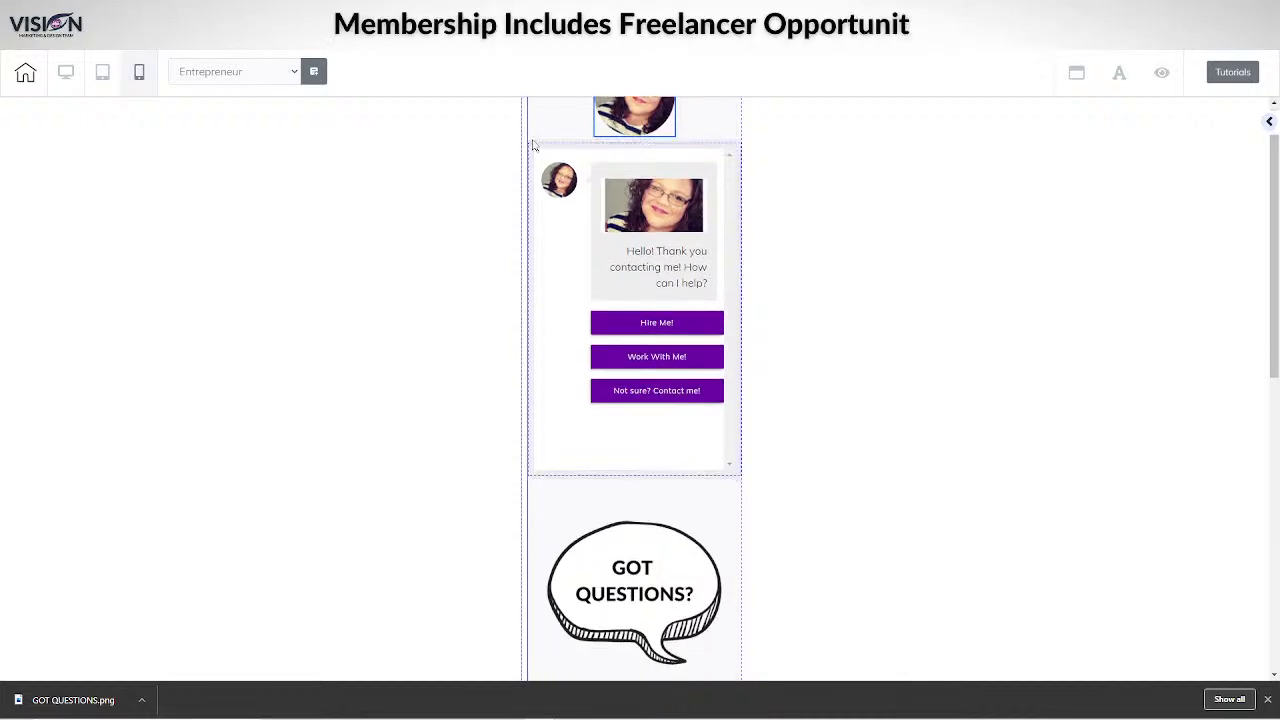
{"action": "scroll", "coordinate": [549, 214], "scroll_direction": "up", "scroll_amount": 1}
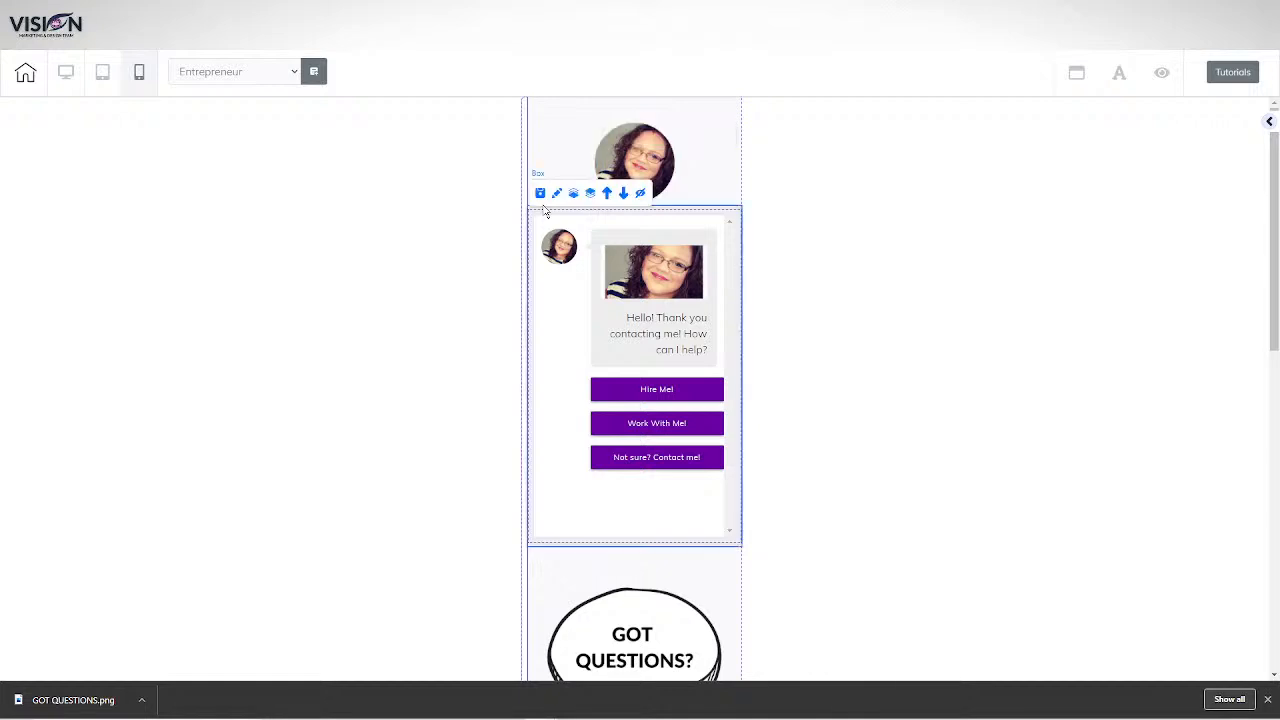
{"action": "left_click", "coordinate": [640, 193]}
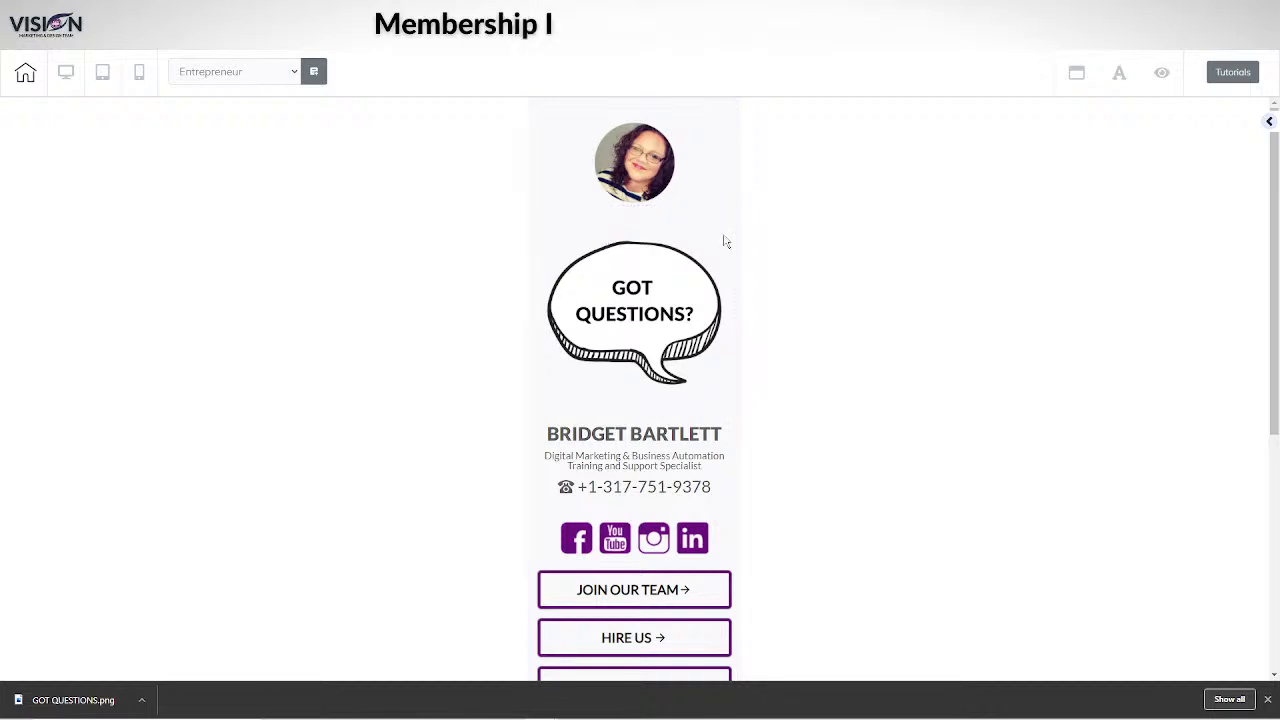
Move the speech bubble box below the name heading in the mobile layout.
{"action": "mouse_move", "coordinate": [623, 211]}
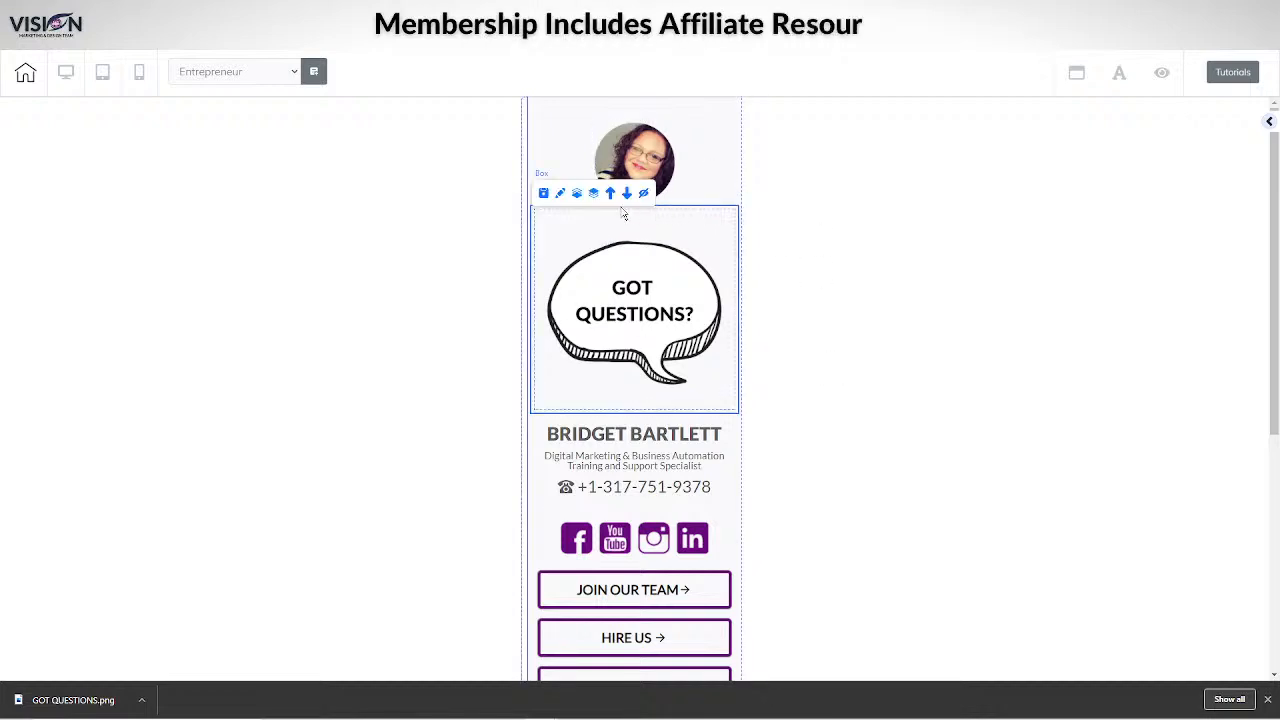
{"action": "left_click", "coordinate": [561, 194]}
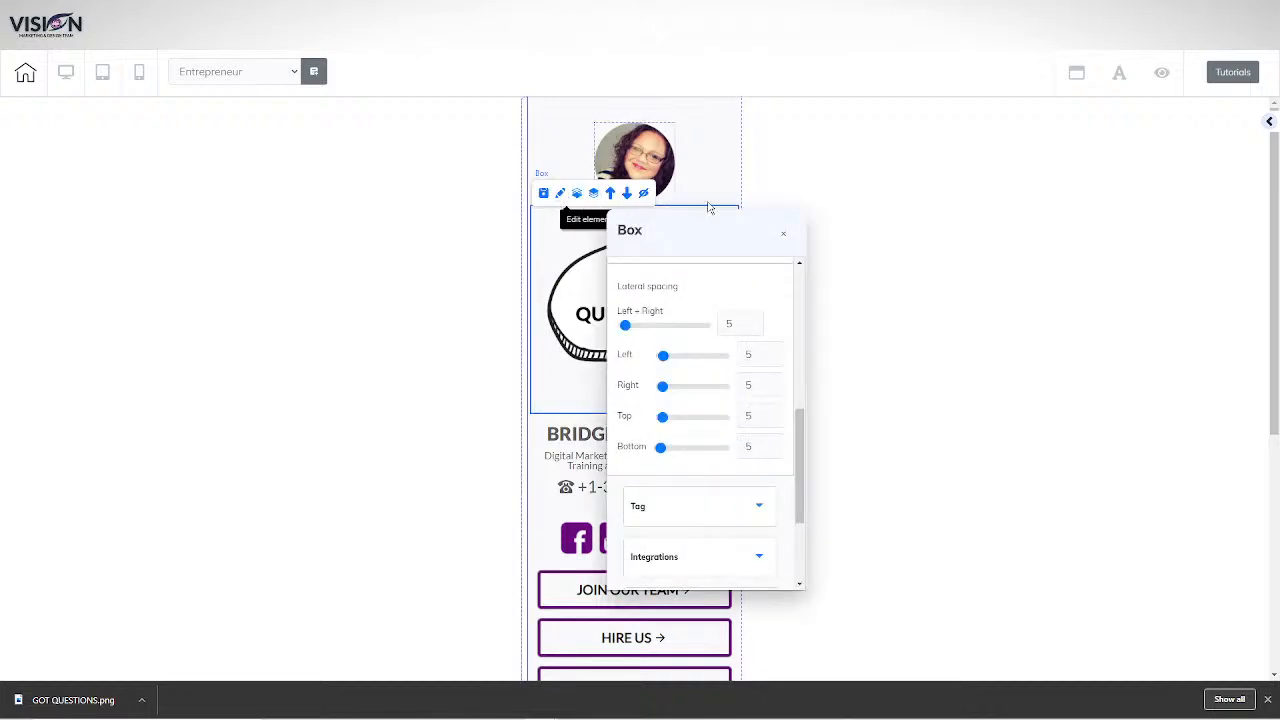
{"action": "left_click_drag", "start_coordinate": [709, 207], "coordinate": [1030, 175]}
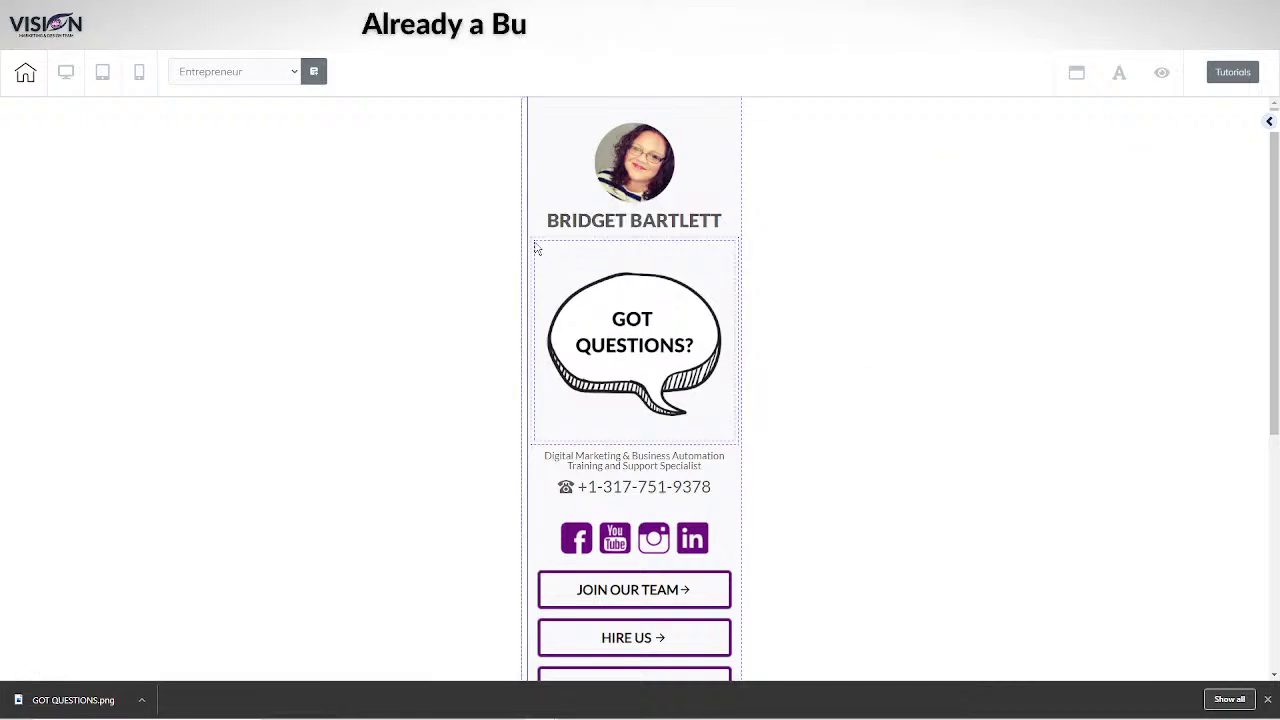
Move the speech bubble box to the end of the panel's mobile element order, below the logo image.
{"action": "left_click", "coordinate": [528, 106]}
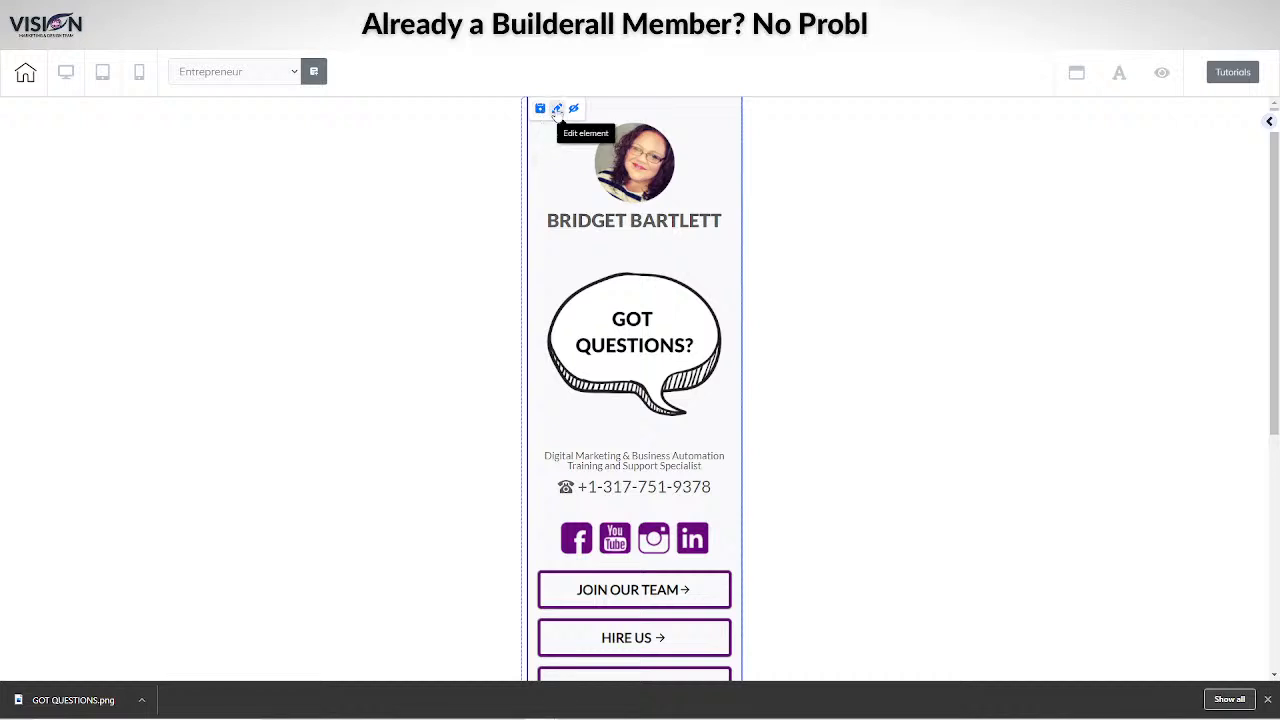
{"action": "left_click_drag", "start_coordinate": [717, 134], "coordinate": [1063, 126]}
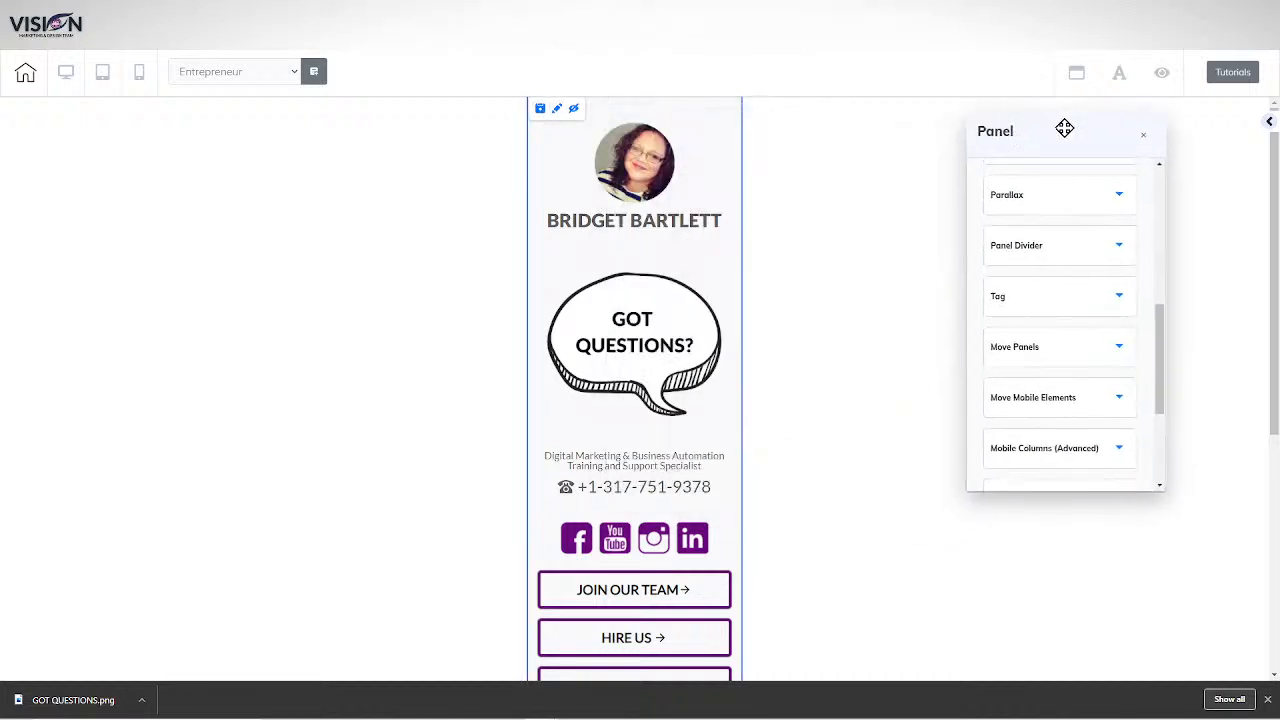
{"action": "left_click", "coordinate": [1040, 396]}
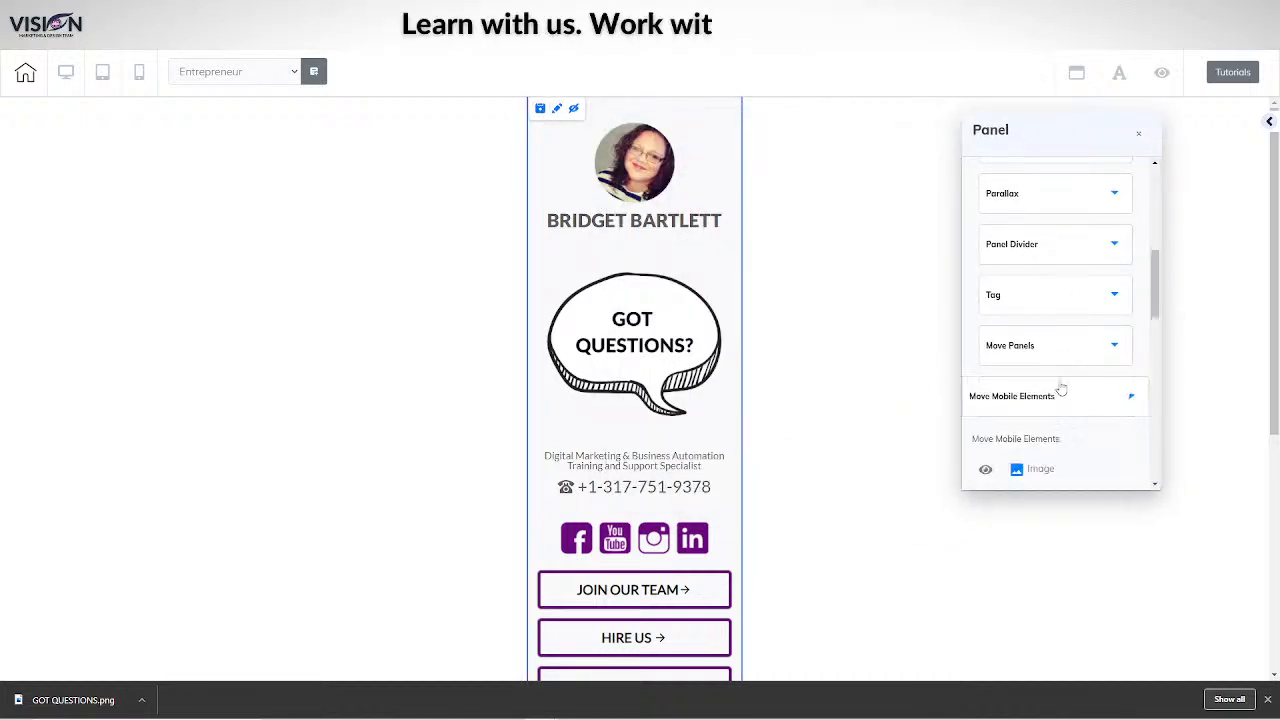
{"action": "scroll", "coordinate": [1058, 372], "scroll_direction": "down", "scroll_amount": 4}
{"action": "scroll", "coordinate": [1058, 365], "scroll_direction": "up", "scroll_amount": 3}
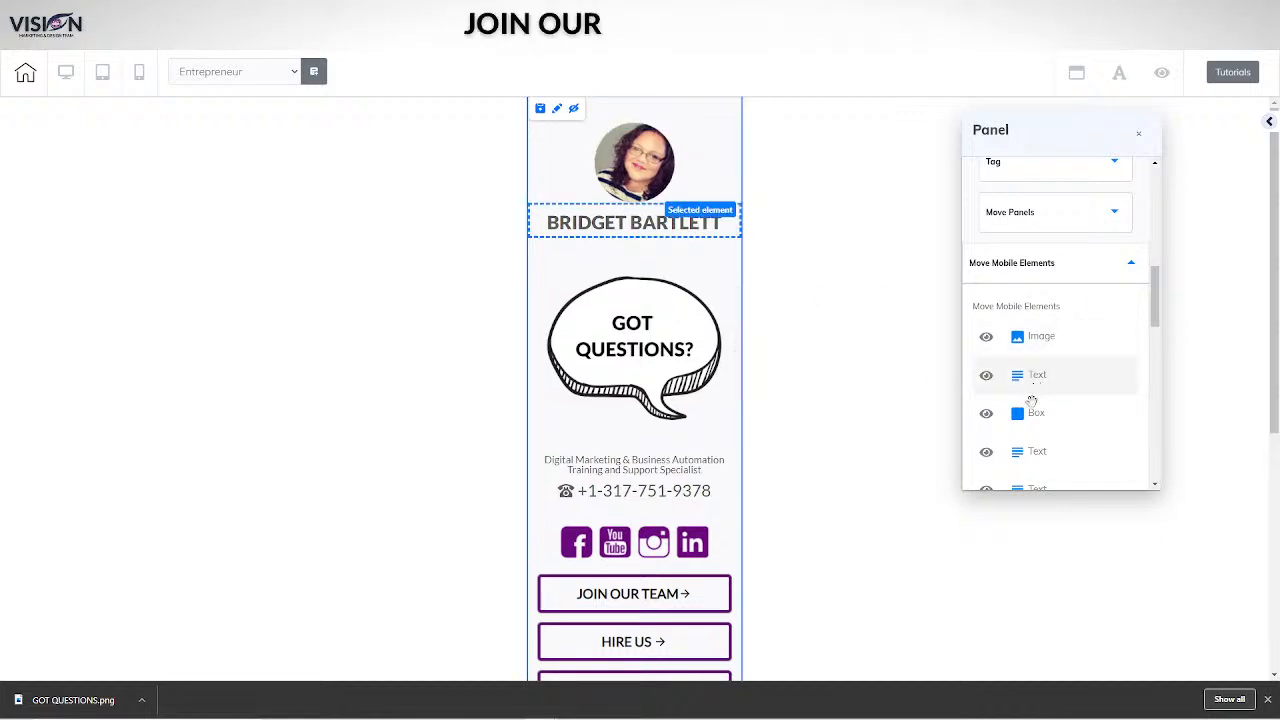
{"action": "scroll", "coordinate": [1036, 370], "scroll_direction": "down", "scroll_amount": 1}
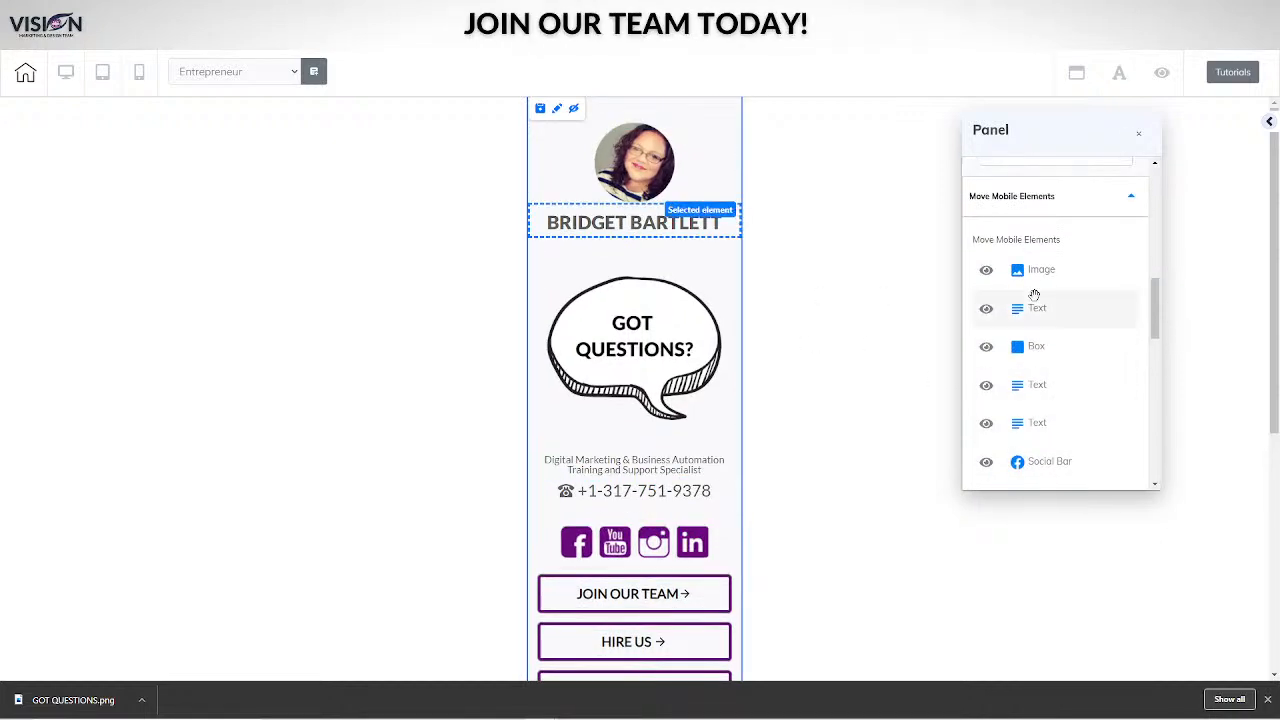
{"action": "scroll", "coordinate": [1030, 280], "scroll_direction": "down", "scroll_amount": 3}
{"action": "scroll", "coordinate": [1070, 255], "scroll_direction": "up", "scroll_amount": 4}
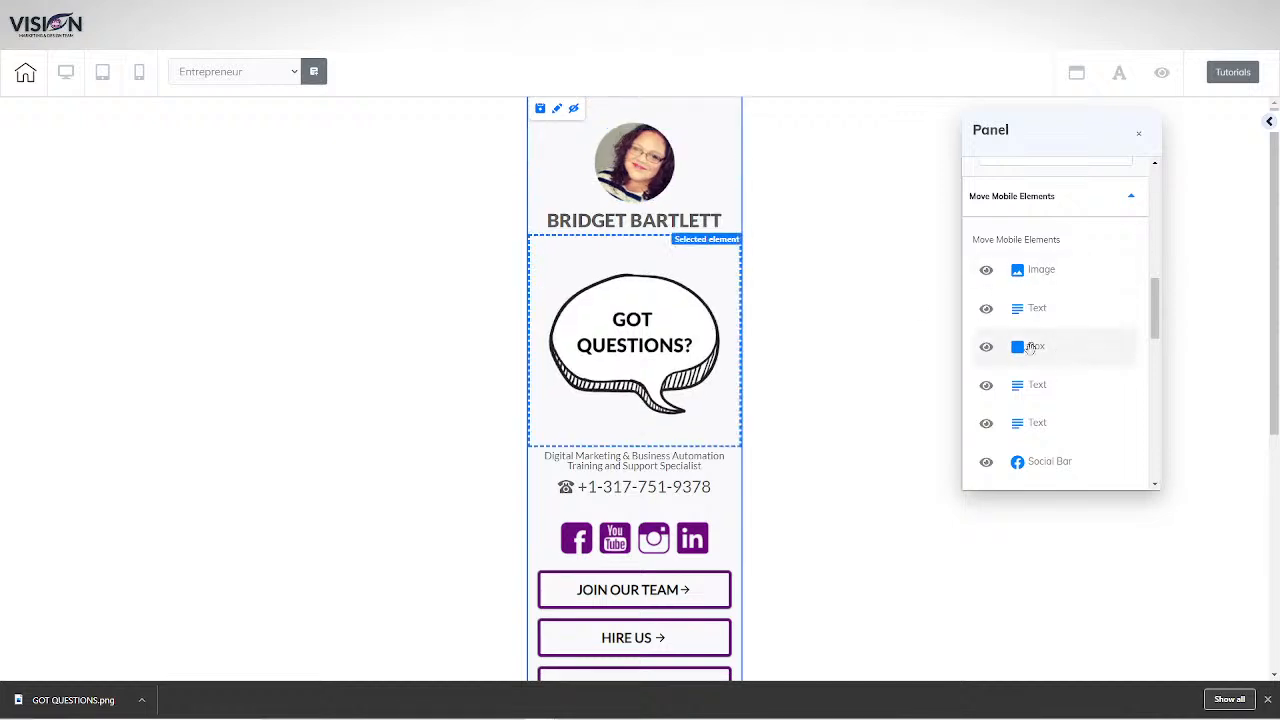
{"action": "left_click_drag", "start_coordinate": [1027, 355], "coordinate": [1033, 455]}
{"action": "scroll", "coordinate": [1040, 440], "scroll_direction": "down", "scroll_amount": 3}
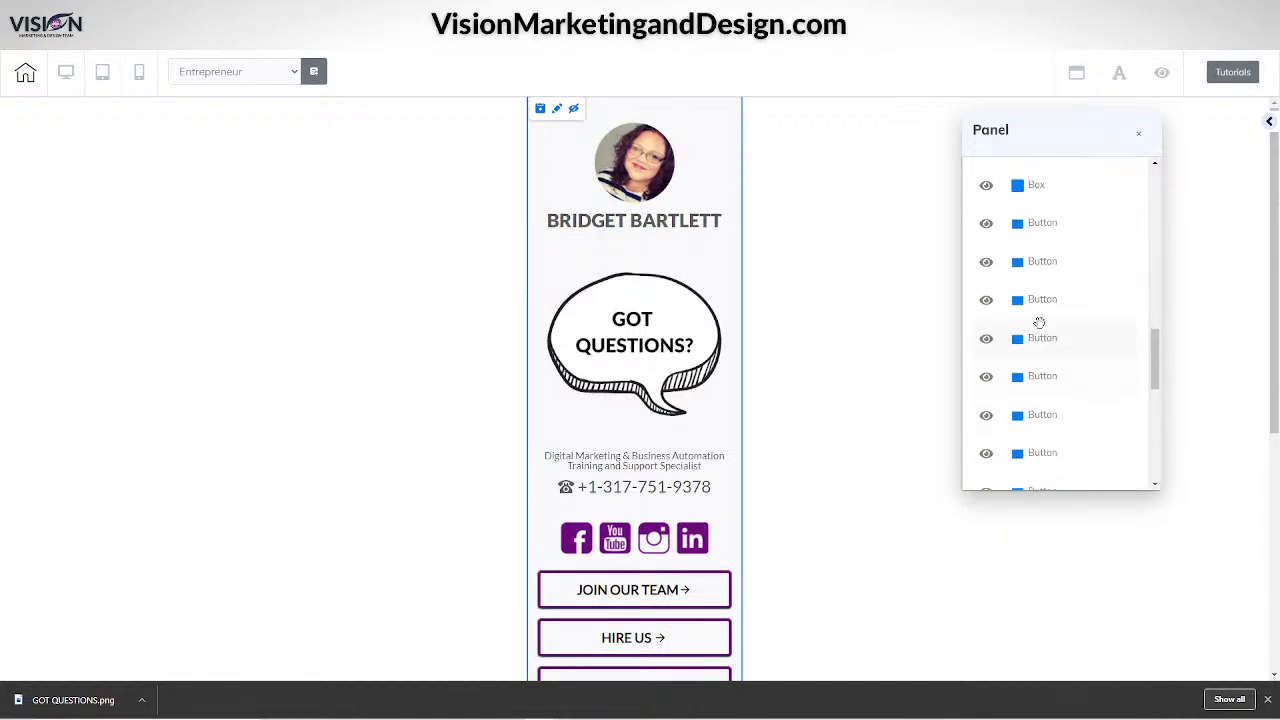
{"action": "left_click_drag", "start_coordinate": [1048, 187], "coordinate": [1053, 459]}
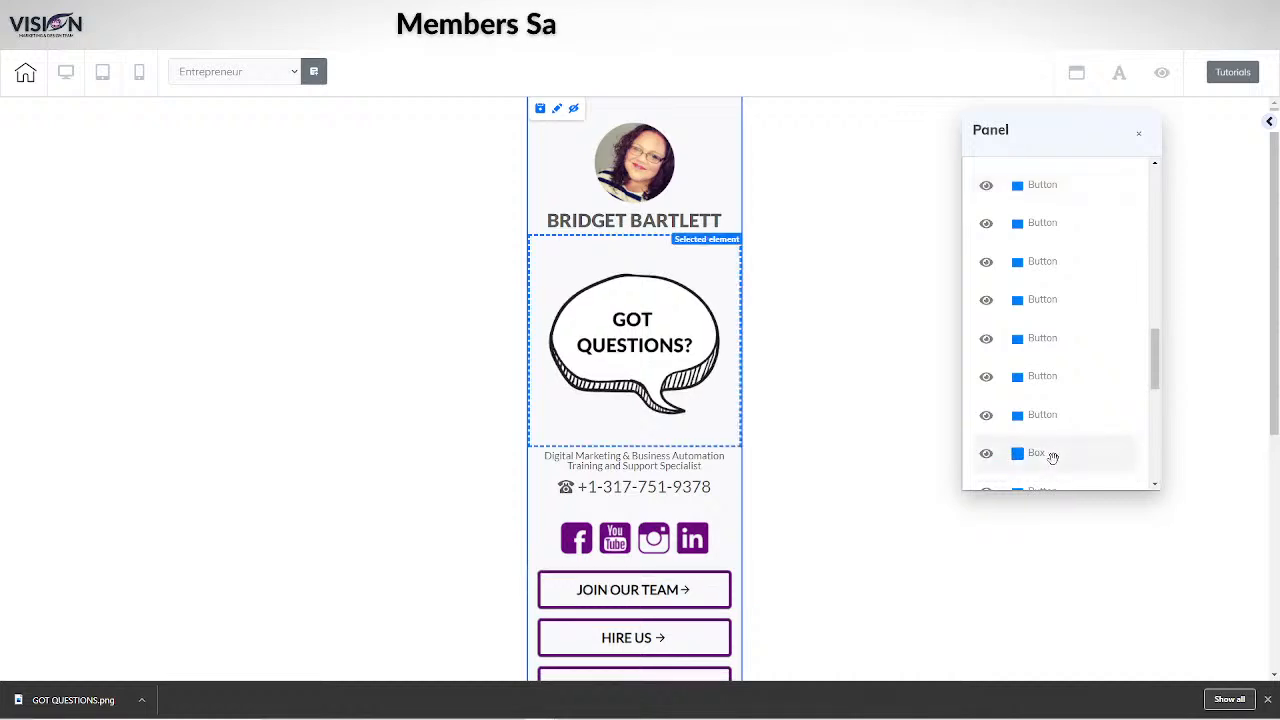
{"action": "scroll", "coordinate": [1053, 457], "scroll_direction": "down", "scroll_amount": 4}
{"action": "scroll", "coordinate": [1053, 330], "scroll_direction": "up", "scroll_amount": 1}
{"action": "scroll", "coordinate": [1055, 322], "scroll_direction": "up", "scroll_amount": 2}
{"action": "left_click_drag", "start_coordinate": [1051, 251], "coordinate": [1053, 383]}
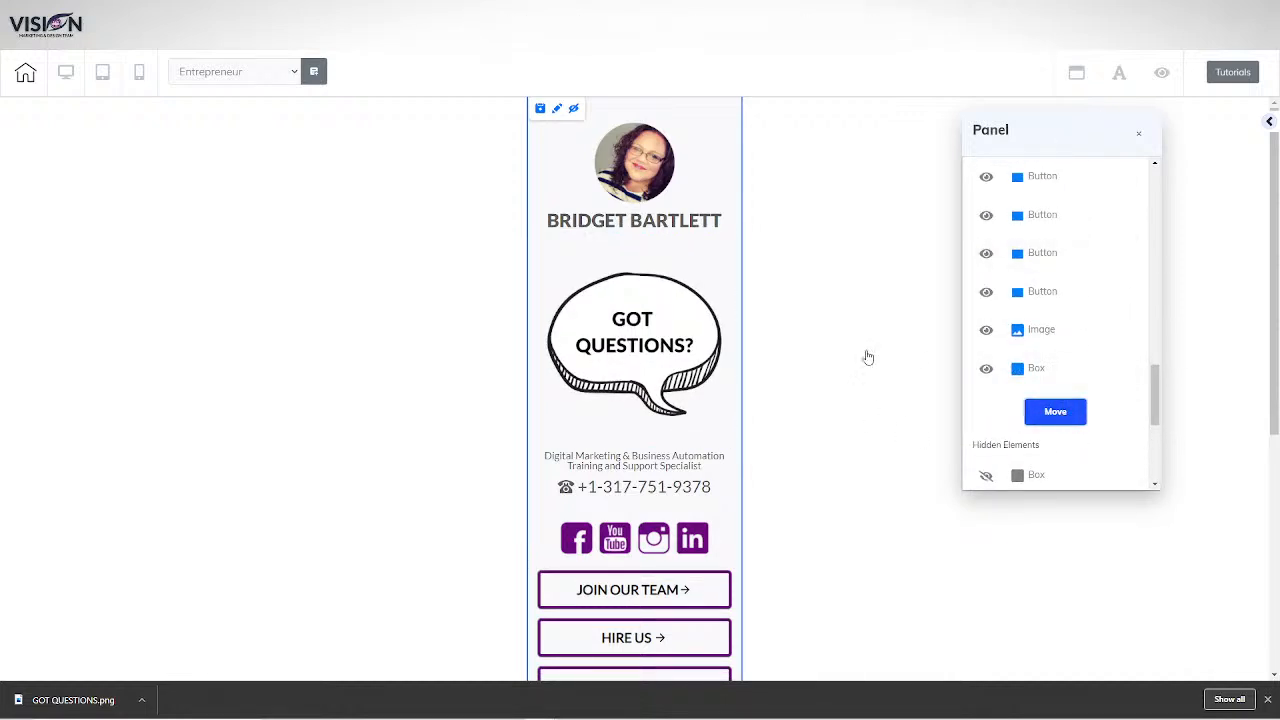
{"action": "left_click", "coordinate": [1061, 415]}
{"action": "scroll", "coordinate": [834, 503], "scroll_direction": "down", "scroll_amount": 4}
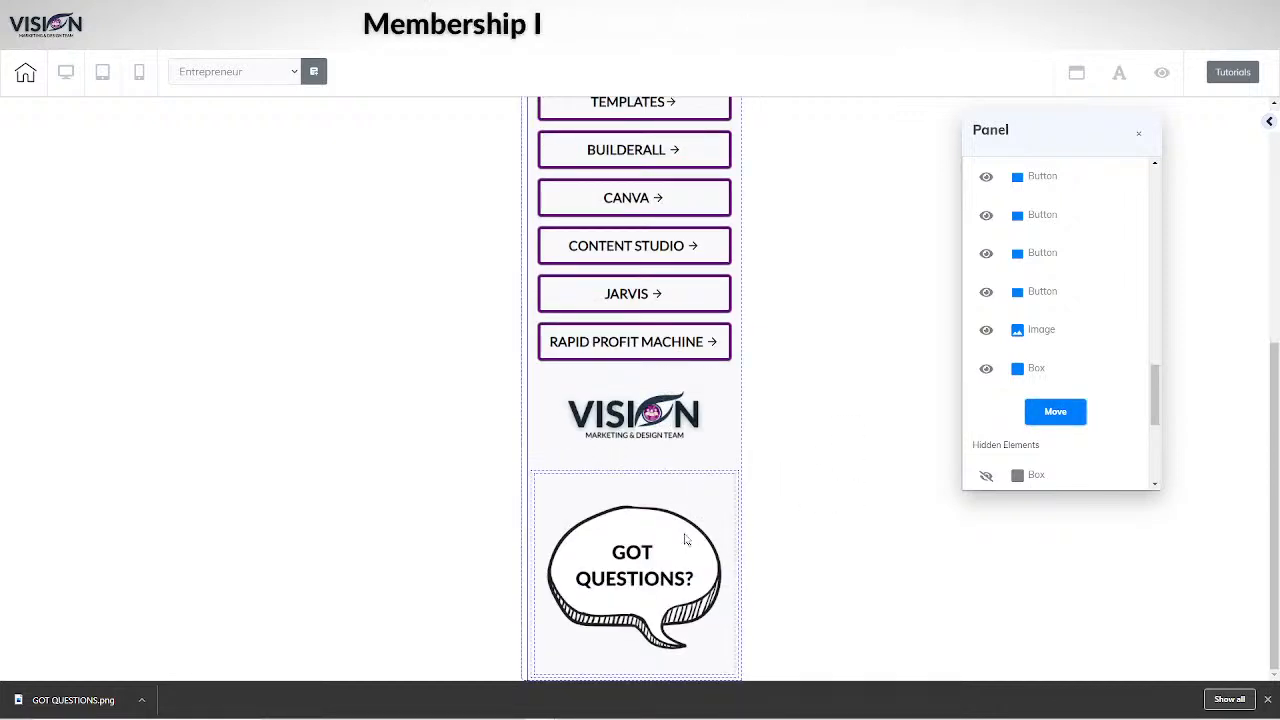
Set the speech bubble image's mobile spacing to 96 left and right, 0 top and 32 bottom.
{"action": "left_click", "coordinate": [685, 540]}
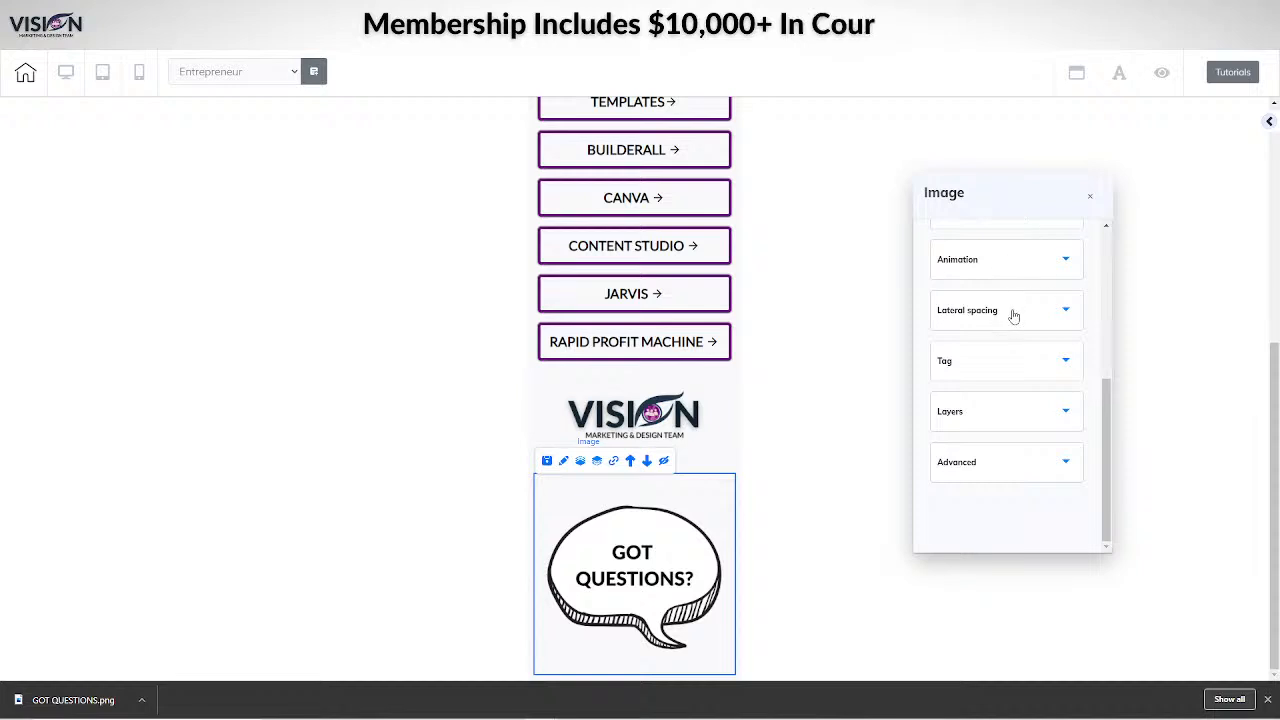
{"action": "left_click", "coordinate": [1013, 312]}
{"action": "left_click_drag", "start_coordinate": [933, 393], "coordinate": [1003, 452]}
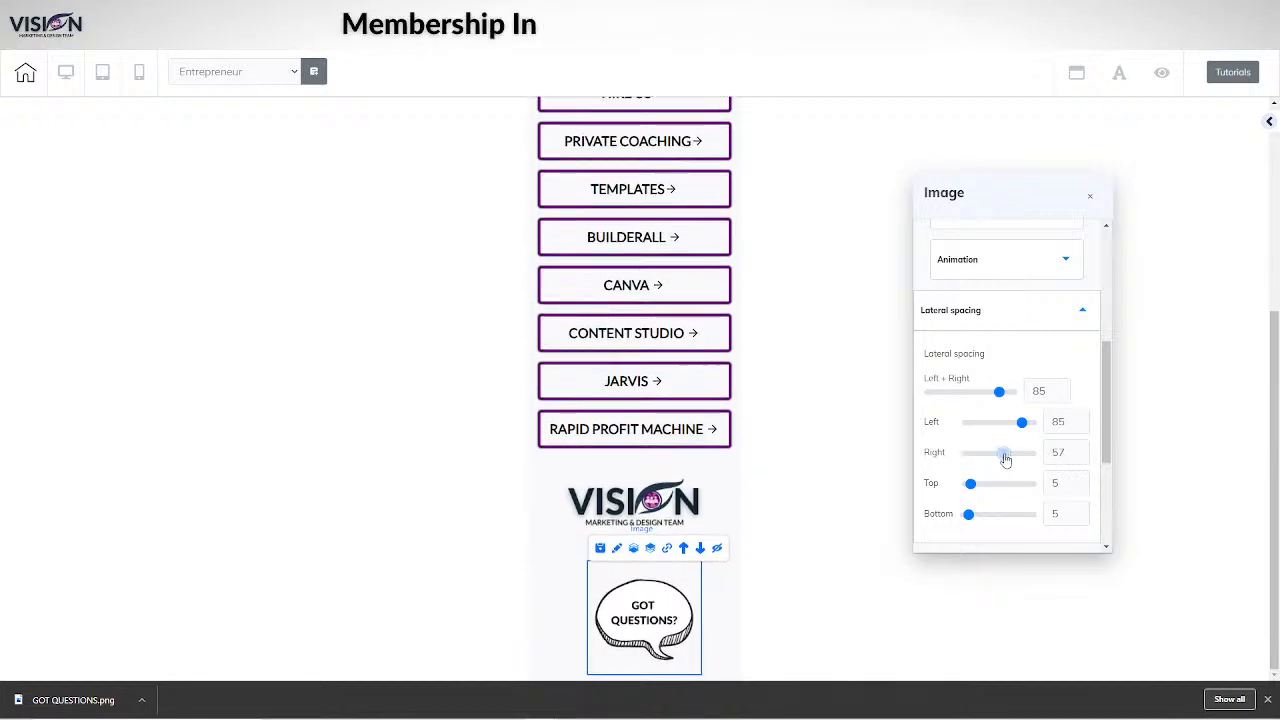
{"action": "left_click_drag", "start_coordinate": [968, 514], "coordinate": [963, 486]}
{"action": "left_click", "coordinate": [992, 394]}
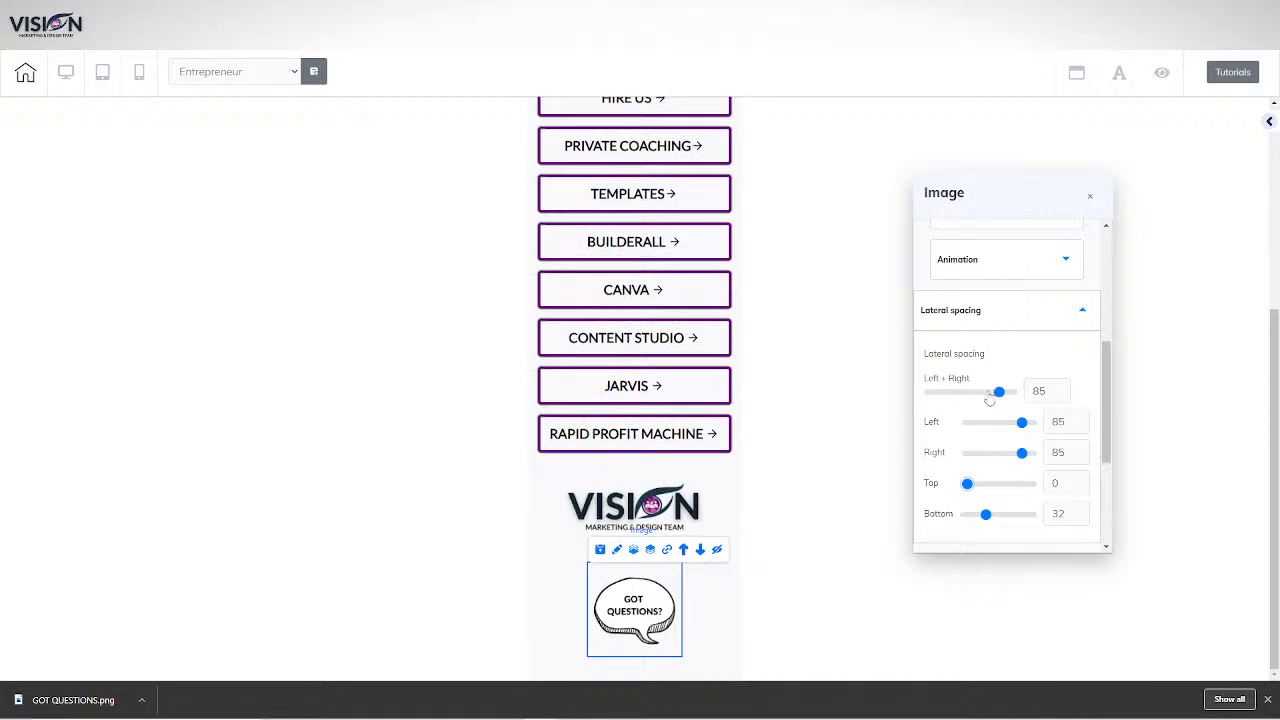
{"action": "left_click_drag", "start_coordinate": [989, 398], "coordinate": [1008, 392]}
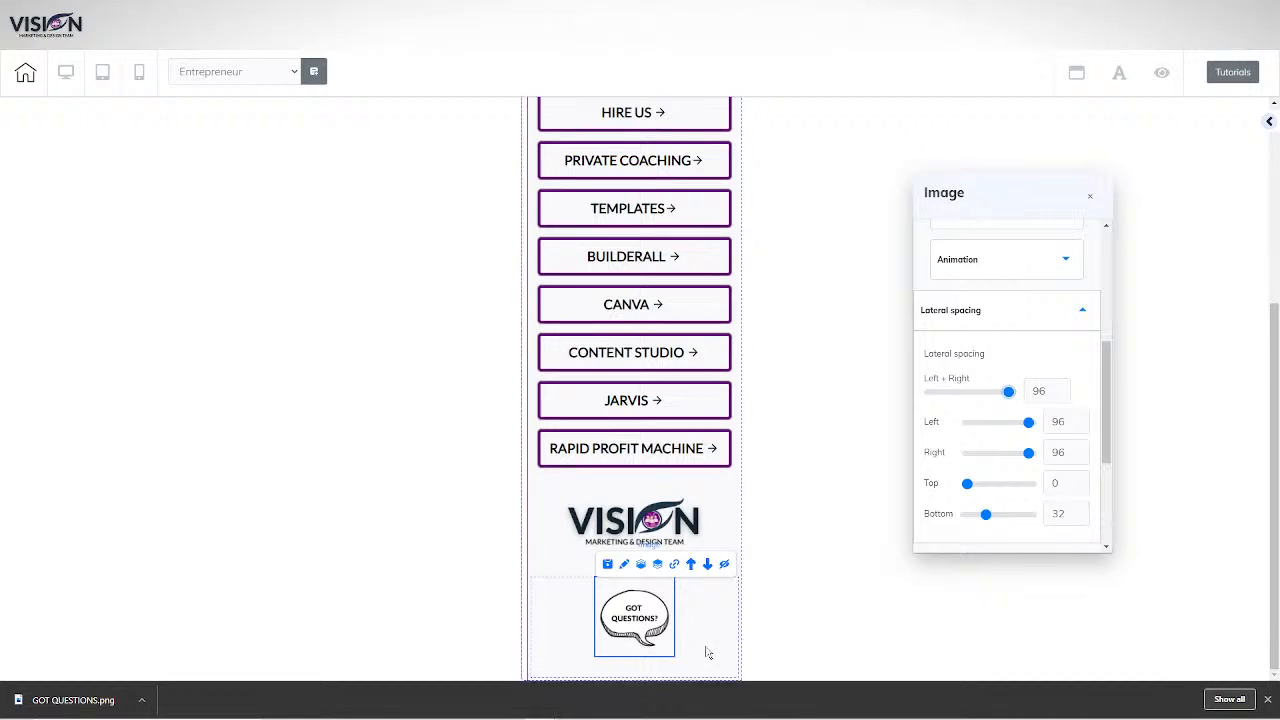
Move the chatbot box beside the link buttons in the desktop layout, and save and publish the site.
{"action": "left_click", "coordinate": [66, 74]}
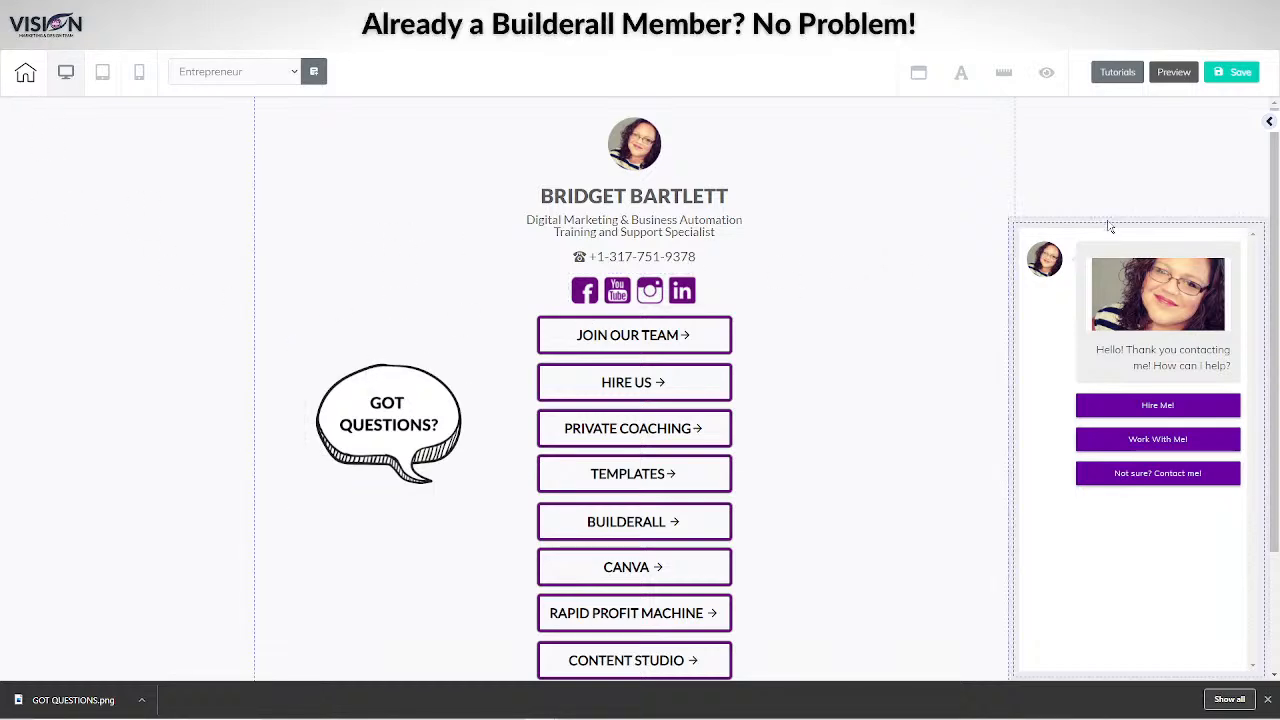
{"action": "left_click_drag", "start_coordinate": [1110, 227], "coordinate": [880, 131]}
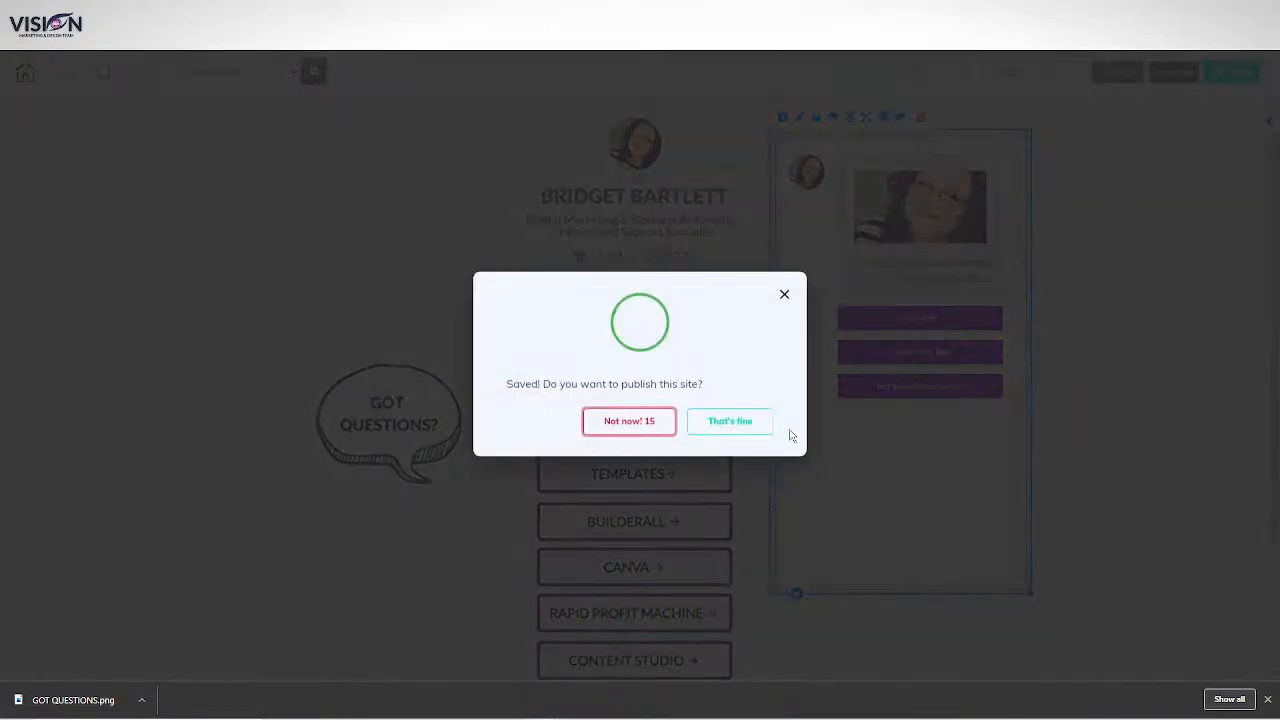
{"action": "left_click", "coordinate": [710, 425]}
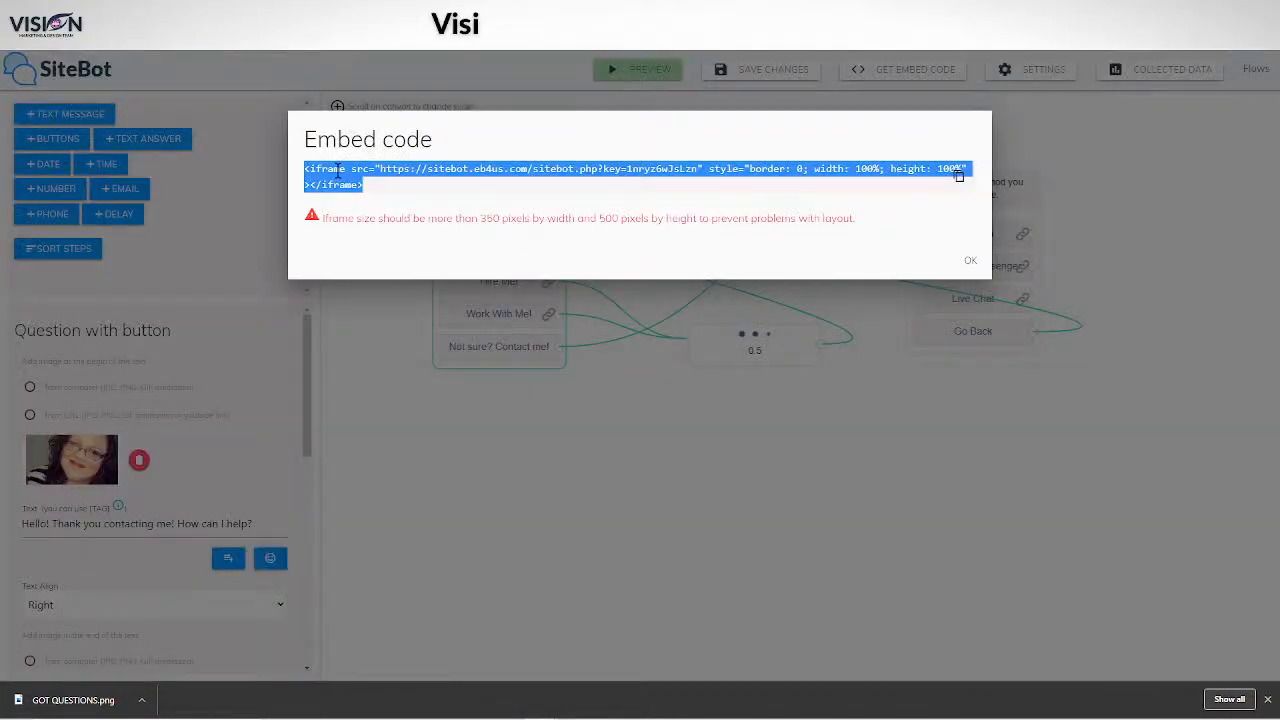
Copy the chatbot flow's iframe embed code in SiteBot and close the embed code dialog.
{"action": "right_click", "coordinate": [338, 170]}
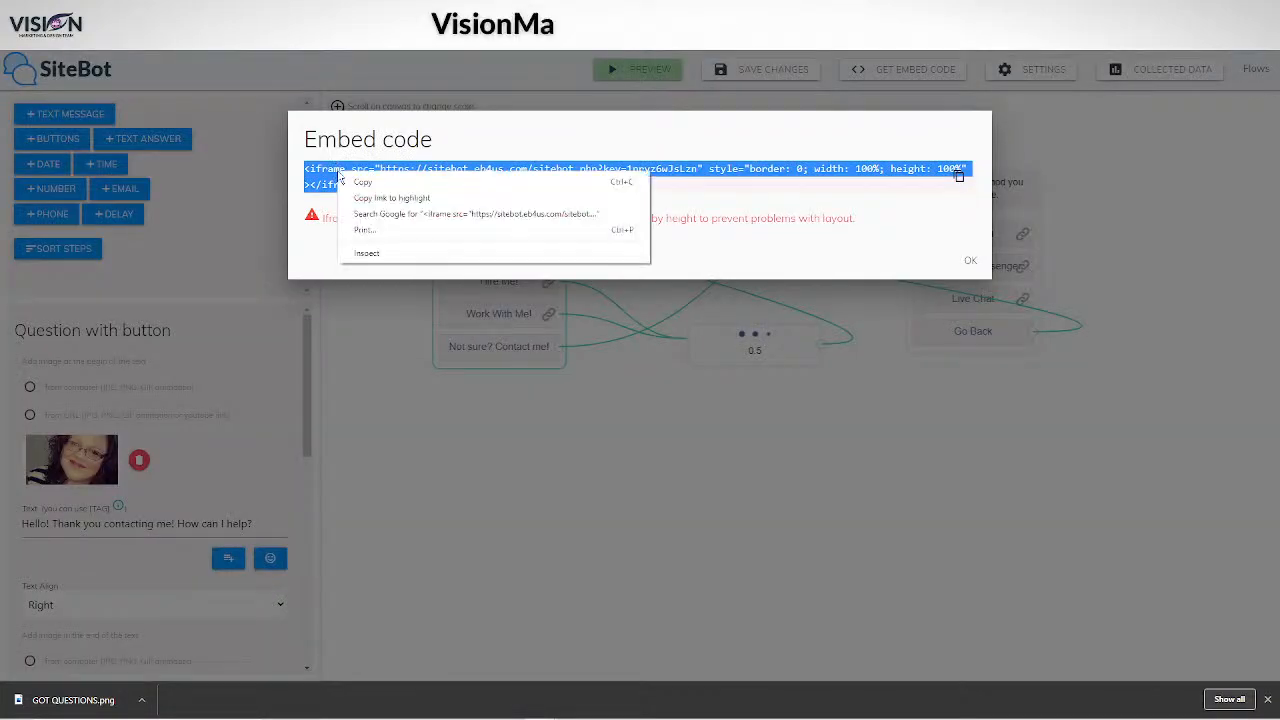
{"action": "left_click", "coordinate": [970, 262]}
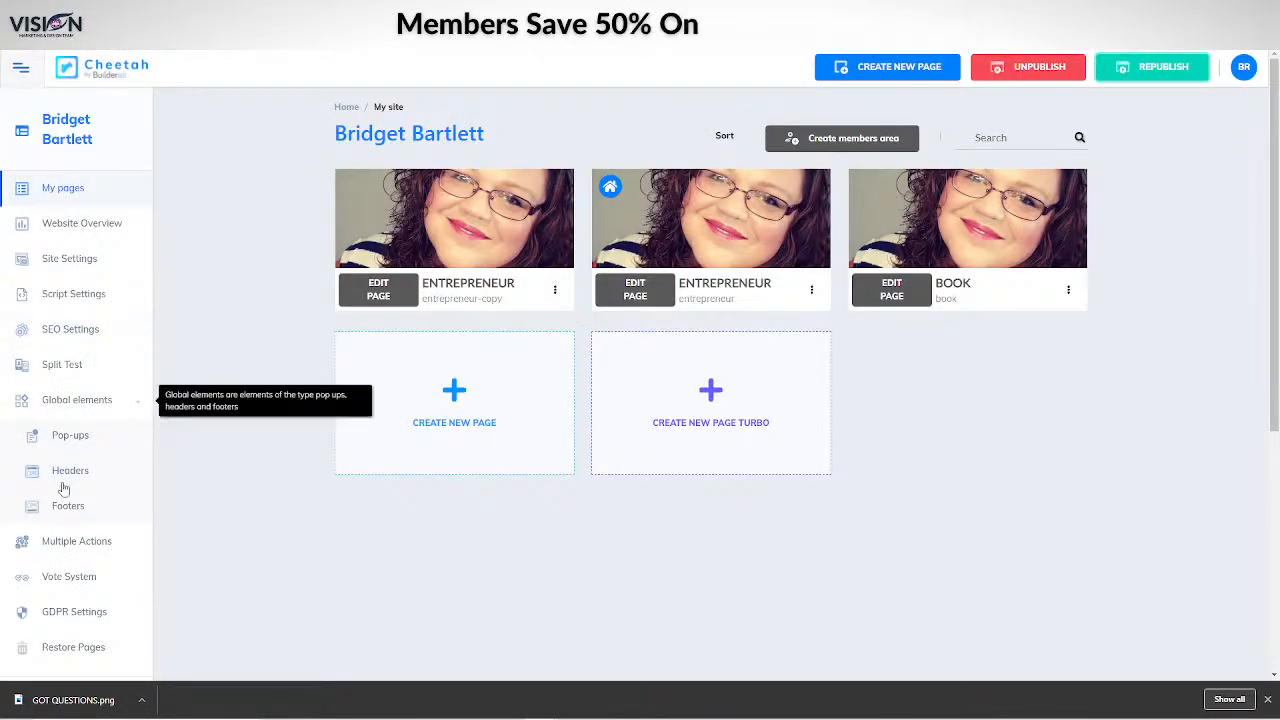
Create a global pop-up named "test" for the site in Cheetah.
{"action": "left_click", "coordinate": [80, 436]}
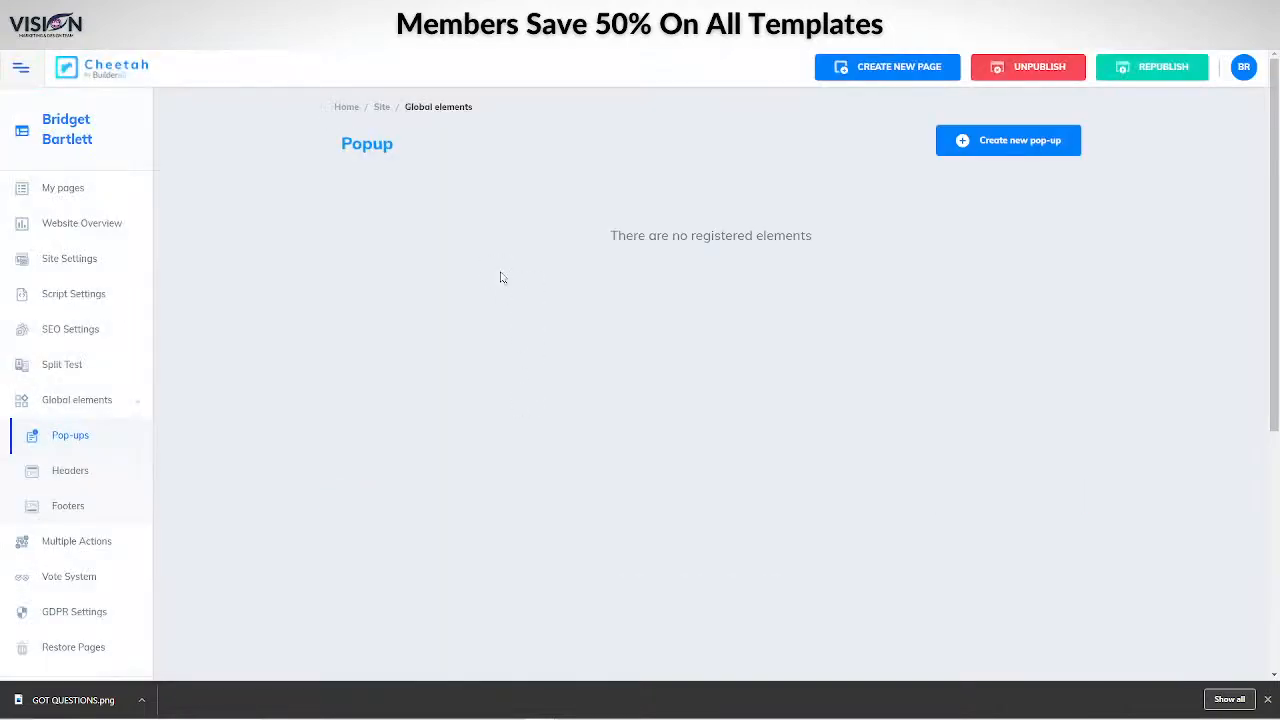
{"action": "left_click", "coordinate": [988, 145]}
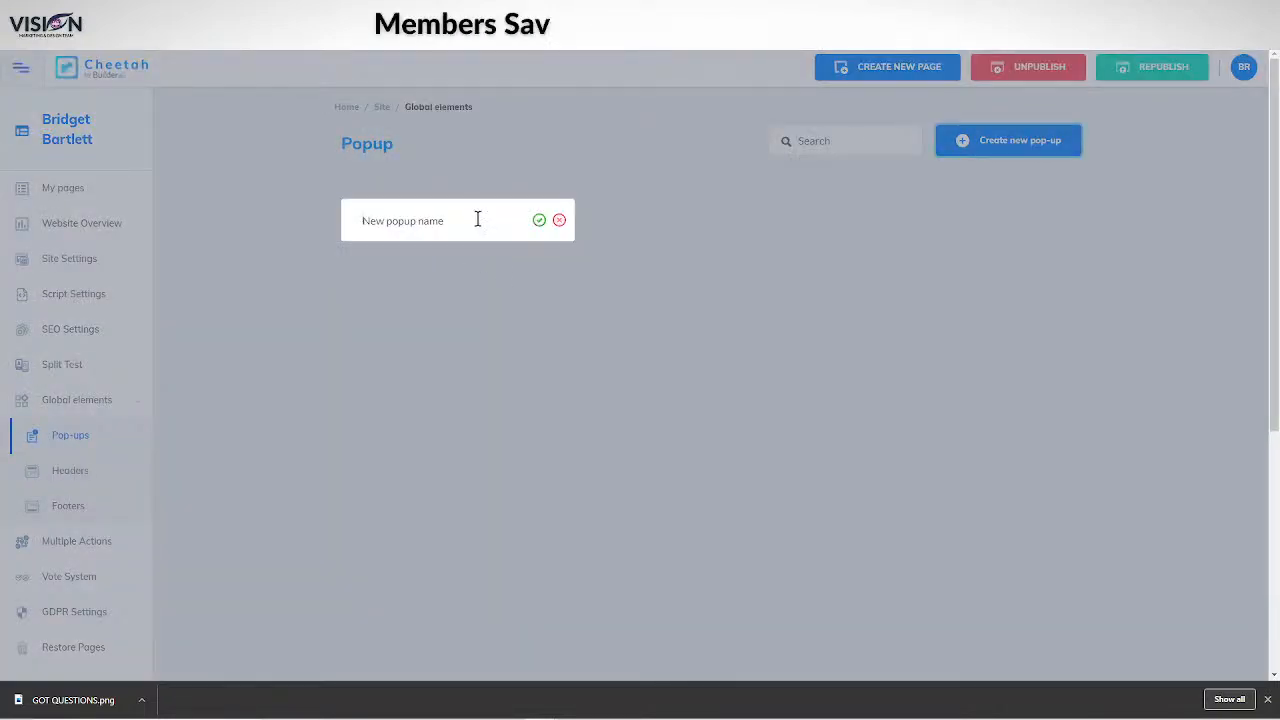
{"action": "type", "text": "test"}
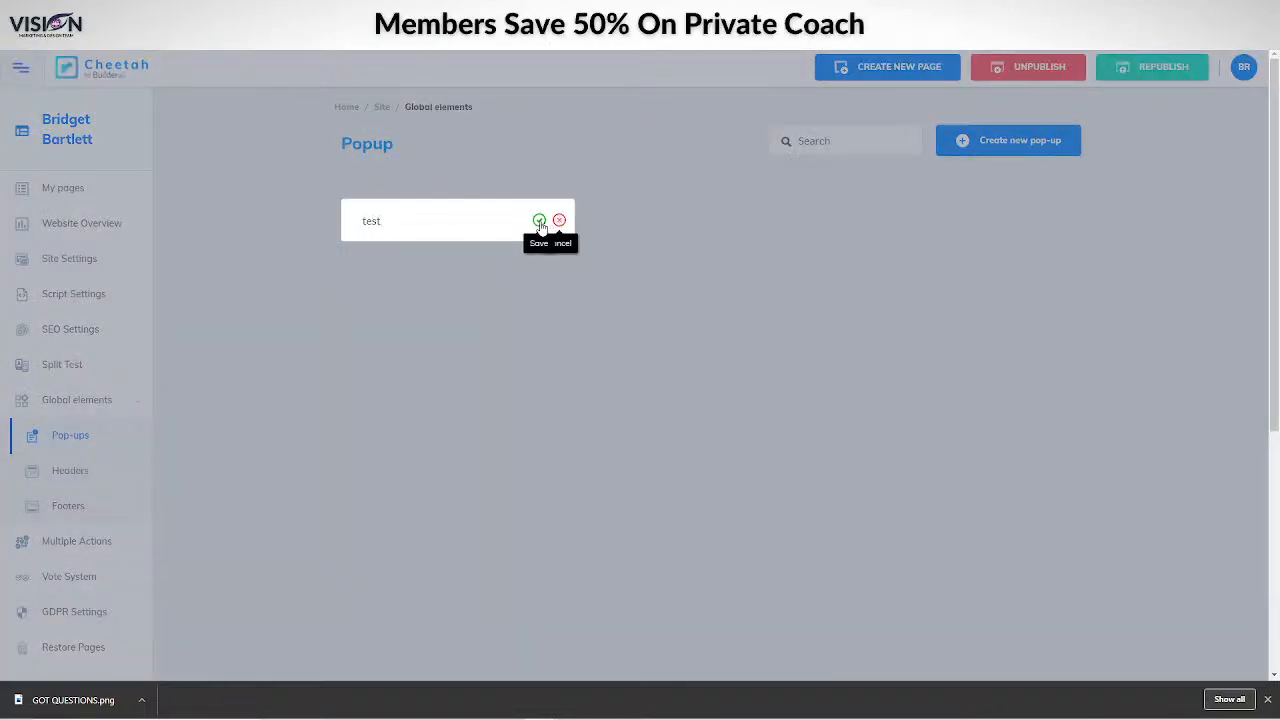
{"action": "left_click", "coordinate": [538, 221]}
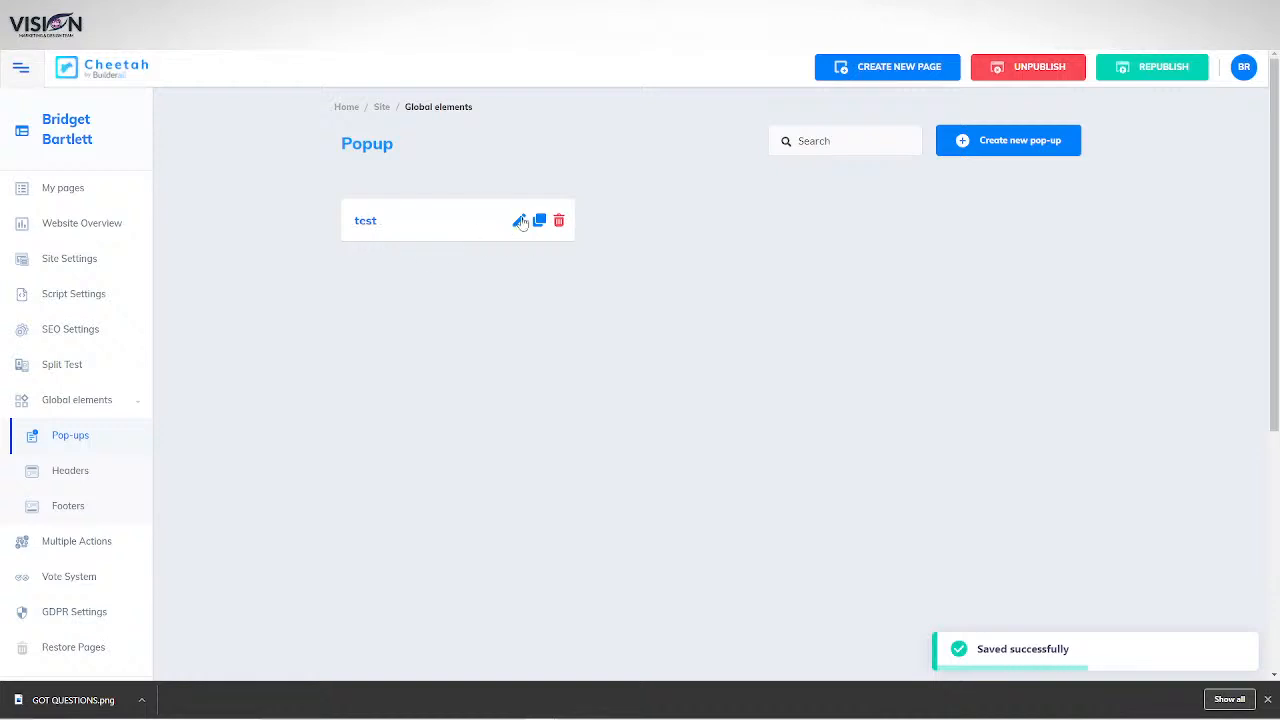
Open the "test" pop-up for editing and add a blank panel to it.
{"action": "left_click", "coordinate": [520, 221]}
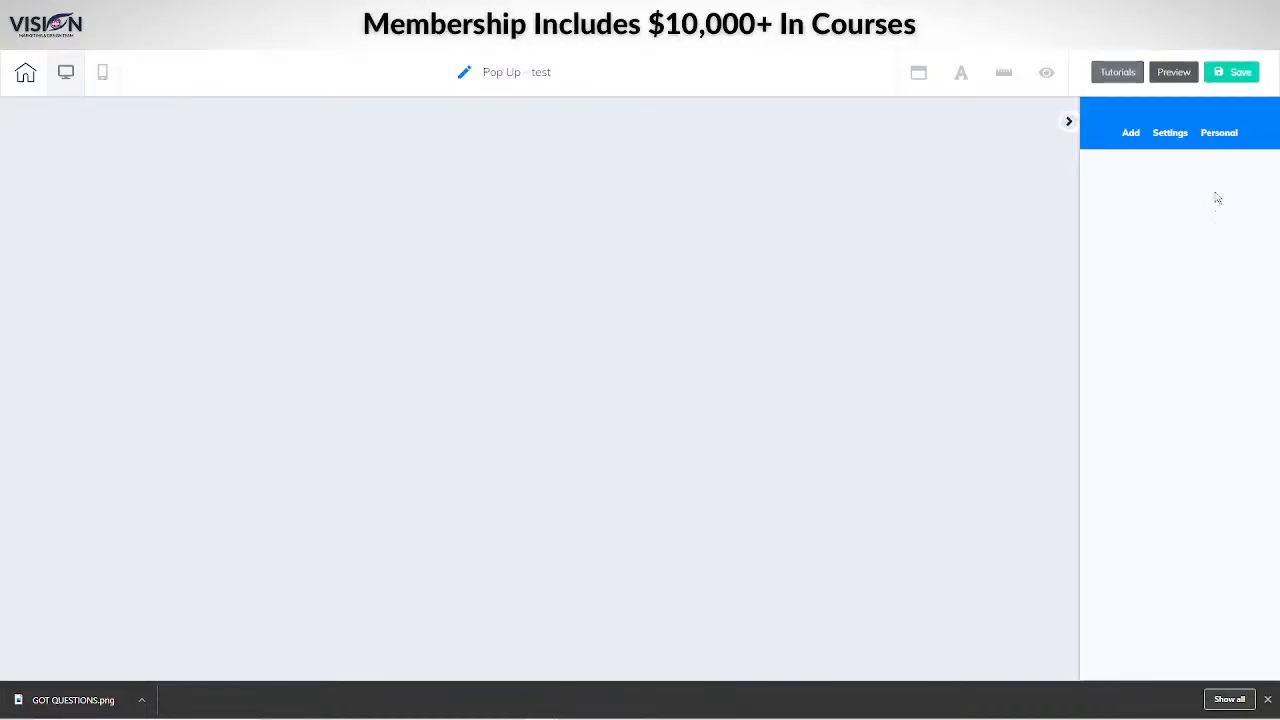
{"action": "left_click", "coordinate": [1132, 136]}
{"action": "left_click", "coordinate": [1151, 174]}
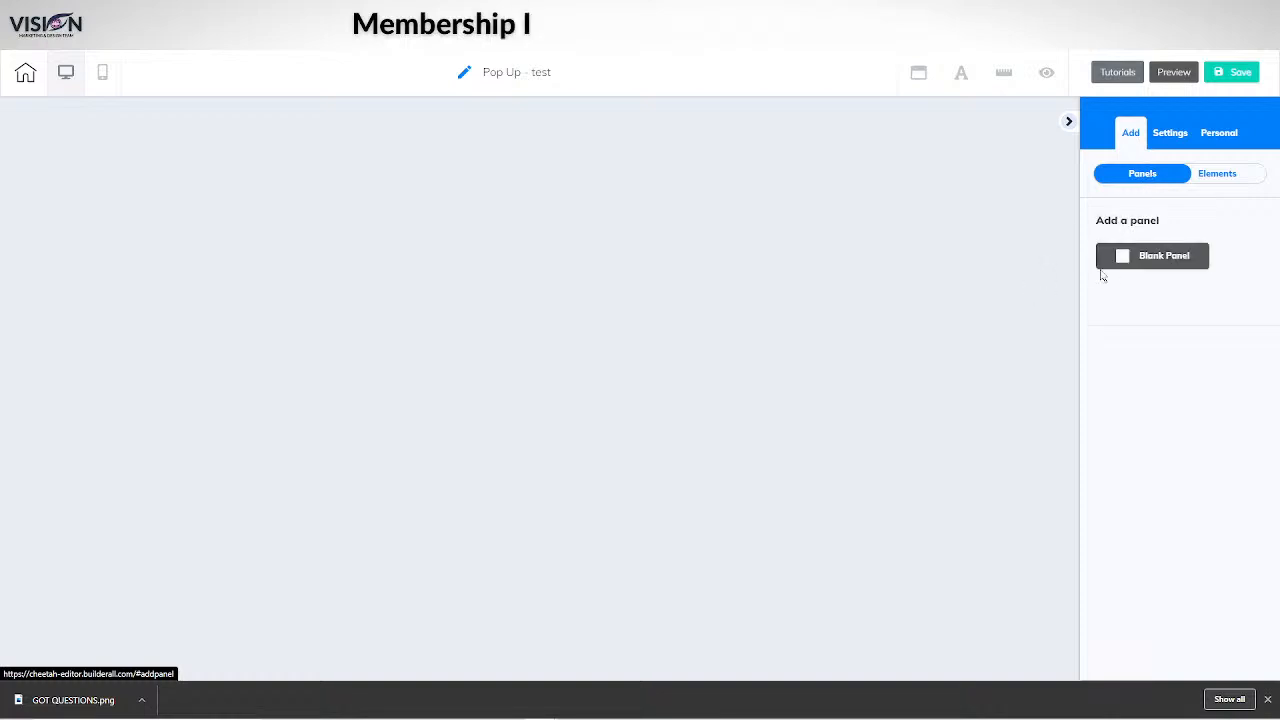
{"action": "left_click", "coordinate": [1141, 263]}
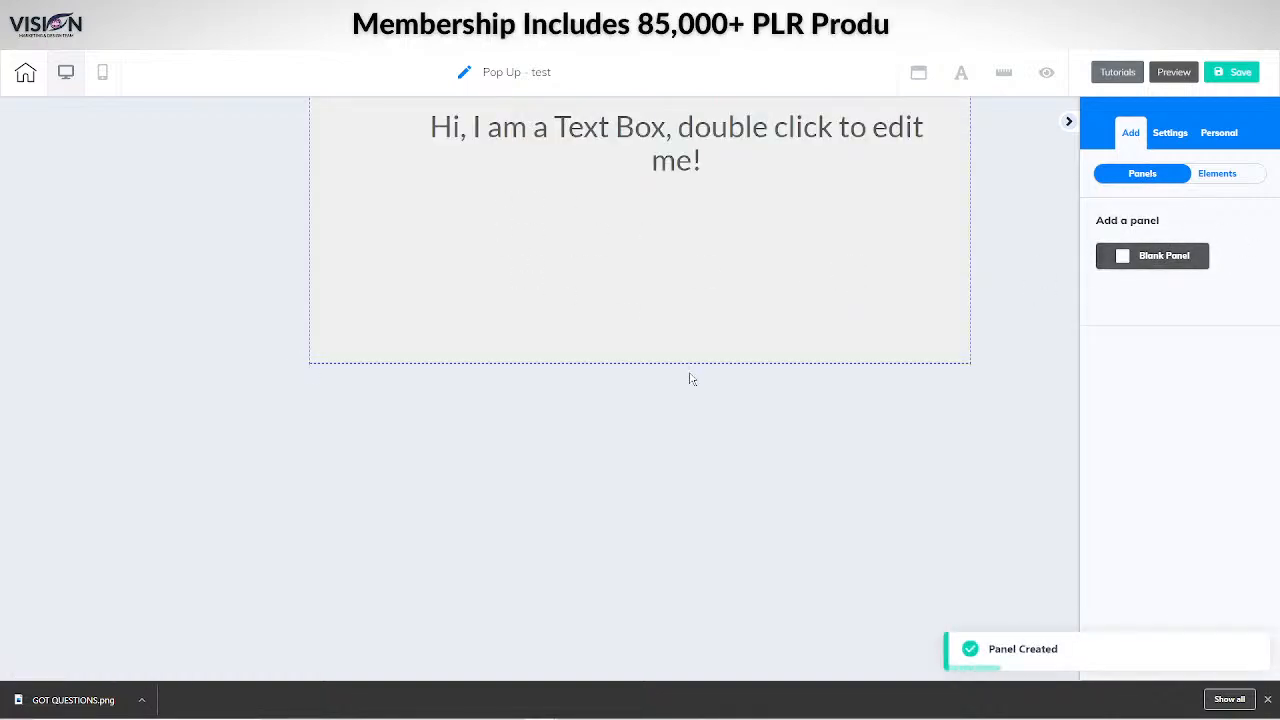
Extend the pop-up panel's height downward and delete its placeholder text box.
{"action": "left_click", "coordinate": [636, 360]}
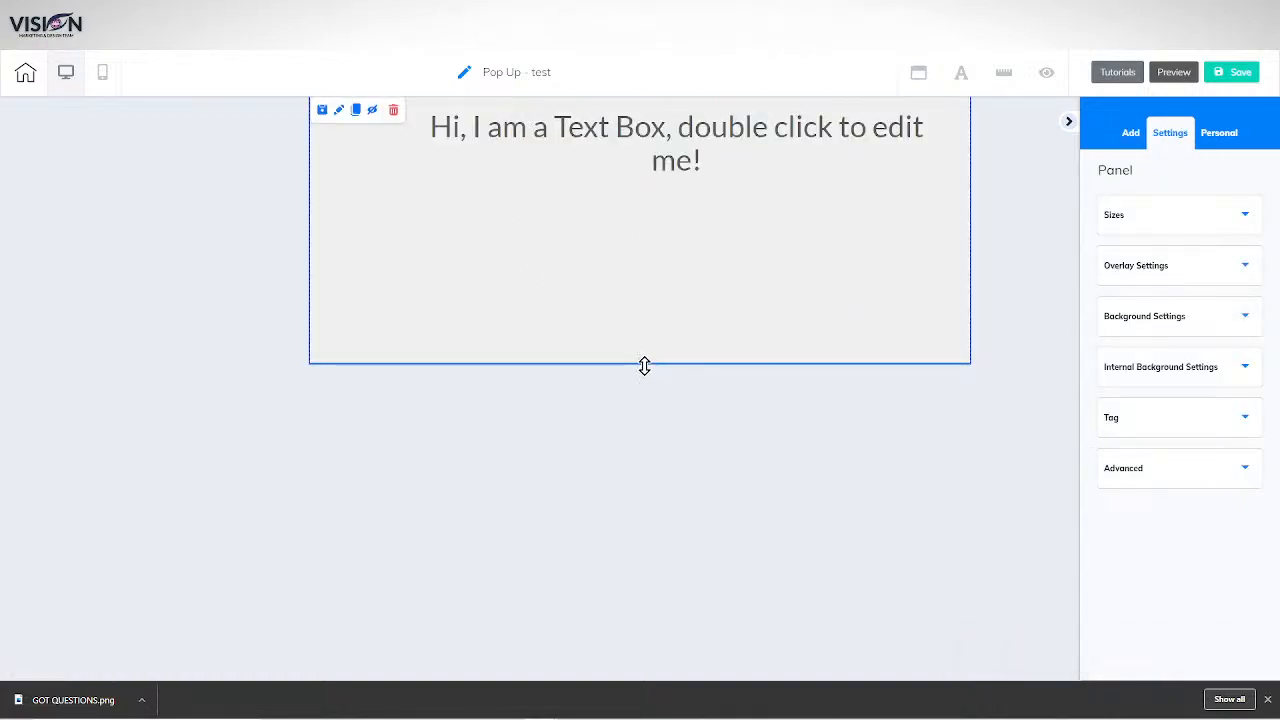
{"action": "left_click_drag", "start_coordinate": [645, 368], "coordinate": [643, 579]}
{"action": "left_click_drag", "start_coordinate": [687, 155], "coordinate": [637, 206]}
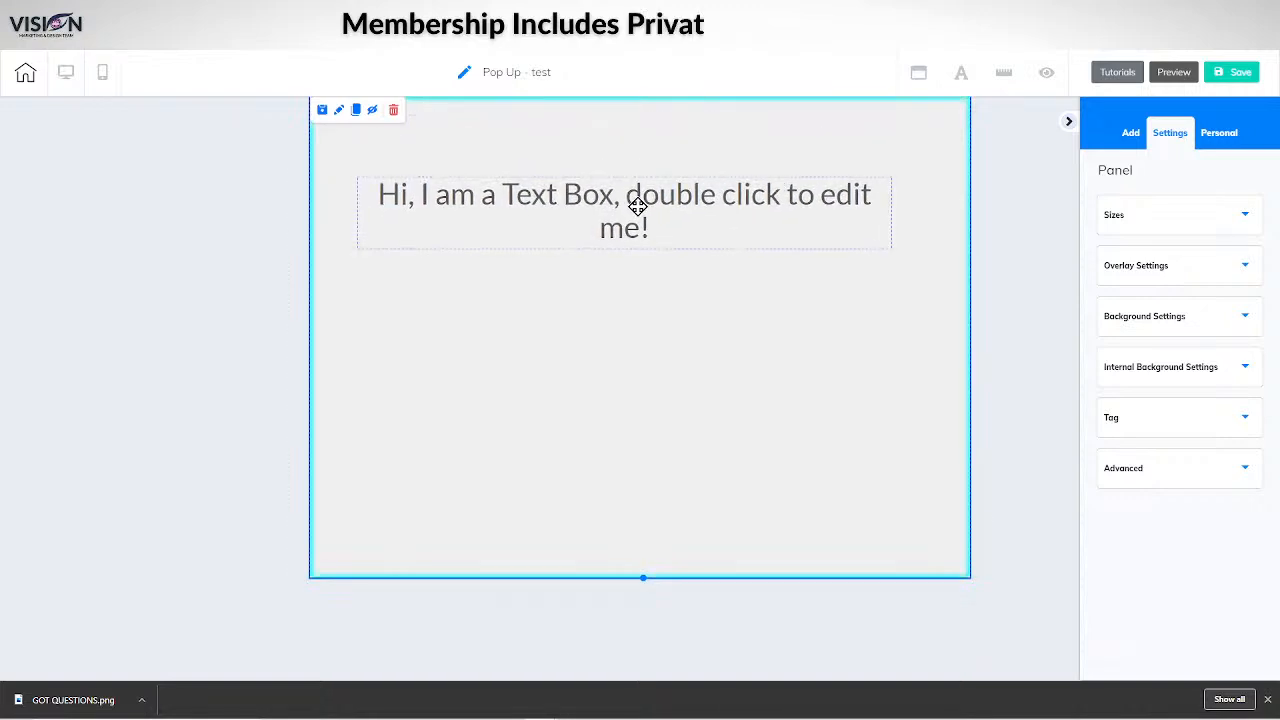
{"action": "left_click", "coordinate": [455, 201]}
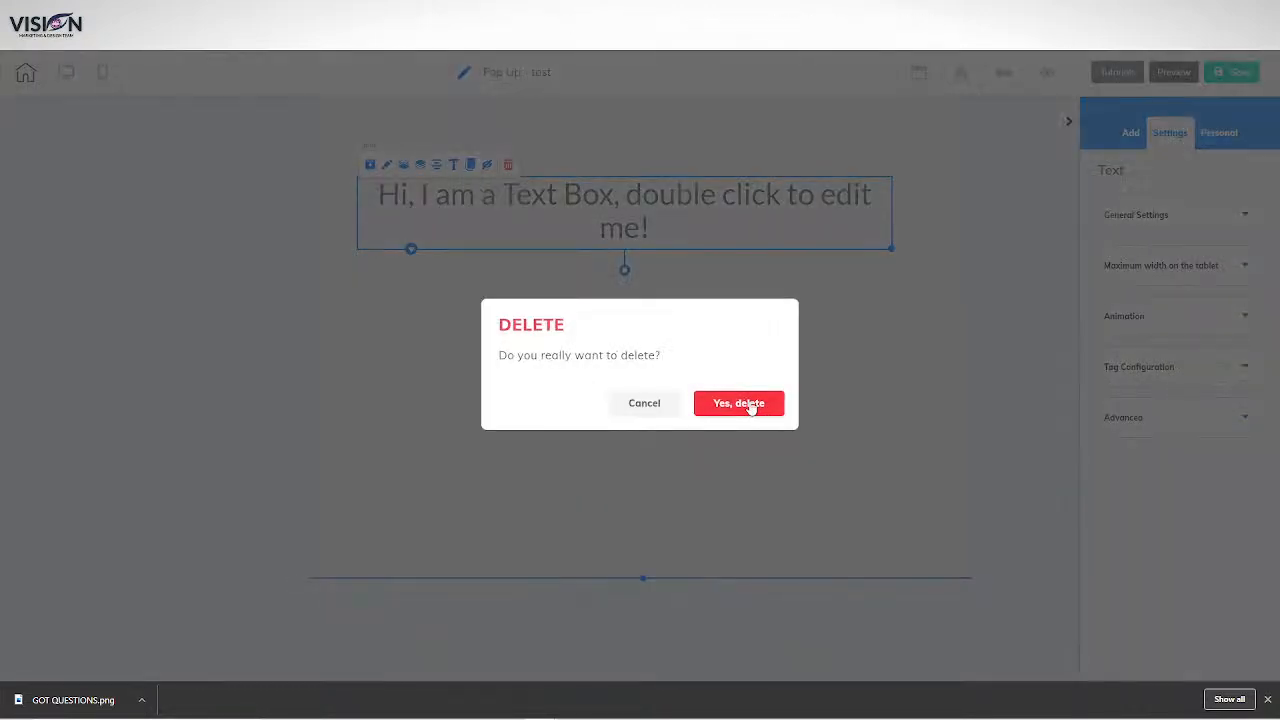
{"action": "left_click", "coordinate": [752, 405]}
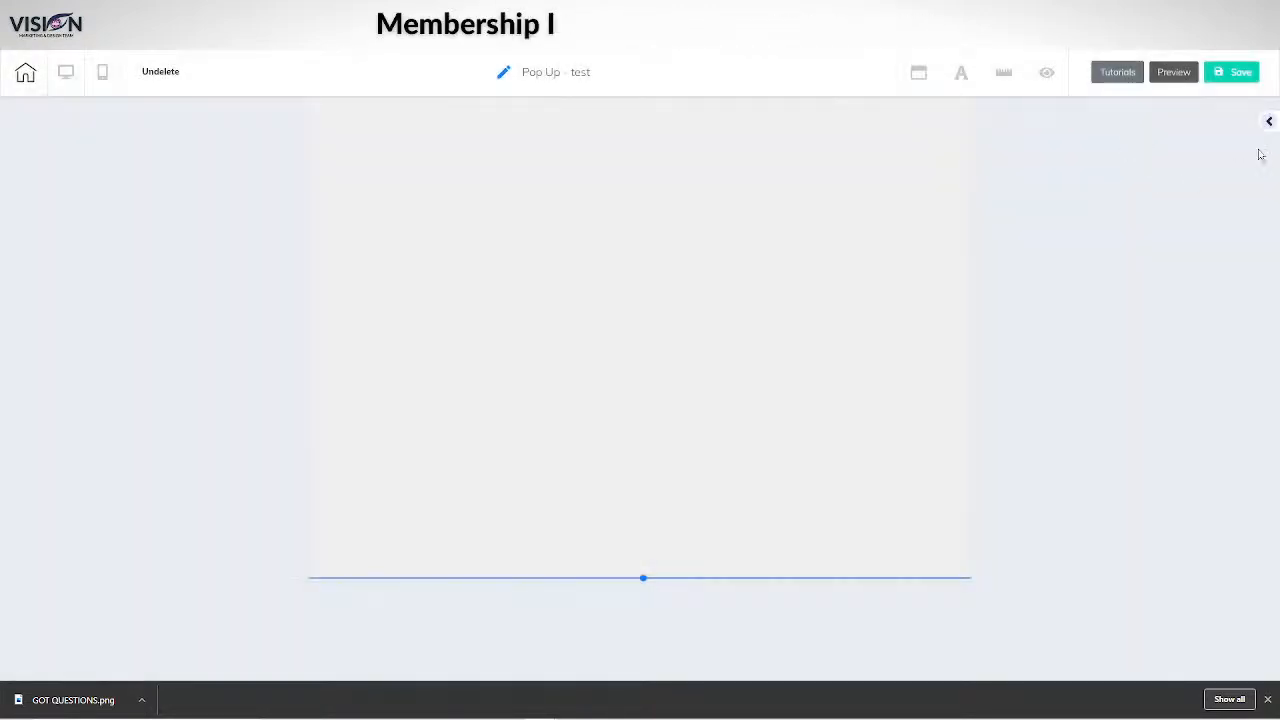
Add an Iframe element to the pop-up panel and enlarge it to fill most of the panel.
{"action": "left_click", "coordinate": [1268, 121]}
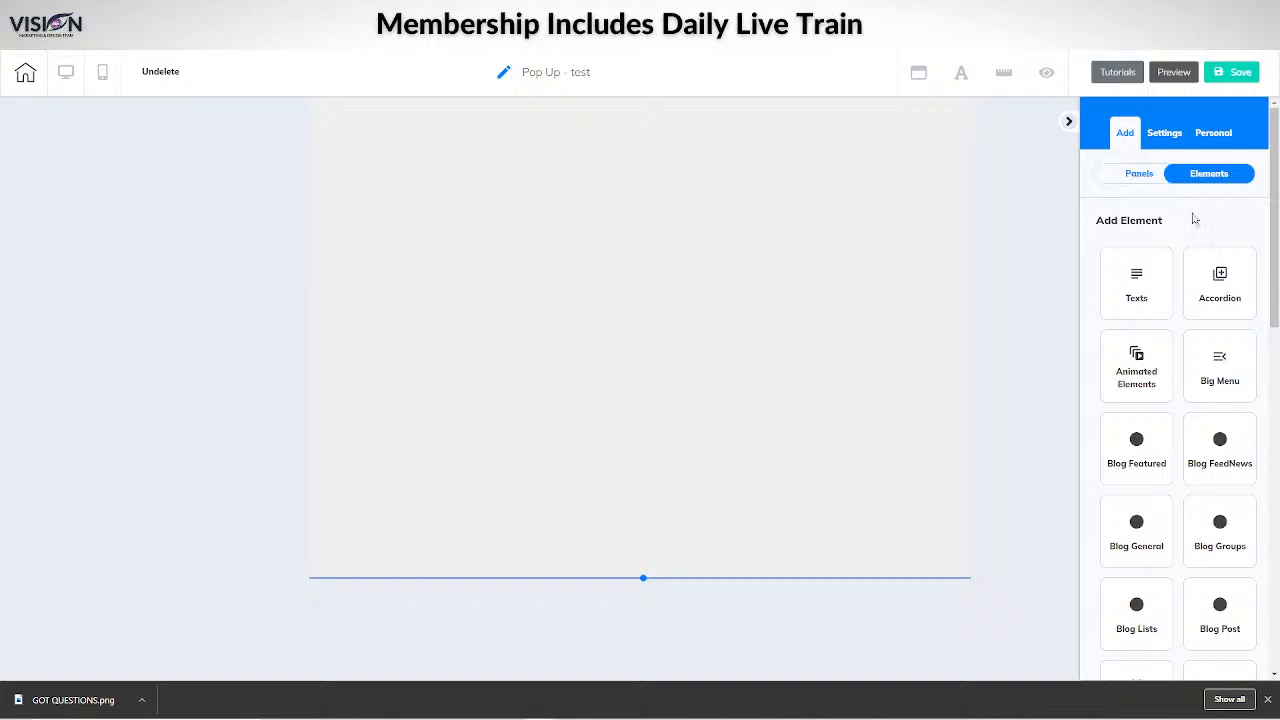
{"action": "scroll", "coordinate": [1193, 387], "scroll_direction": "down", "scroll_amount": 6}
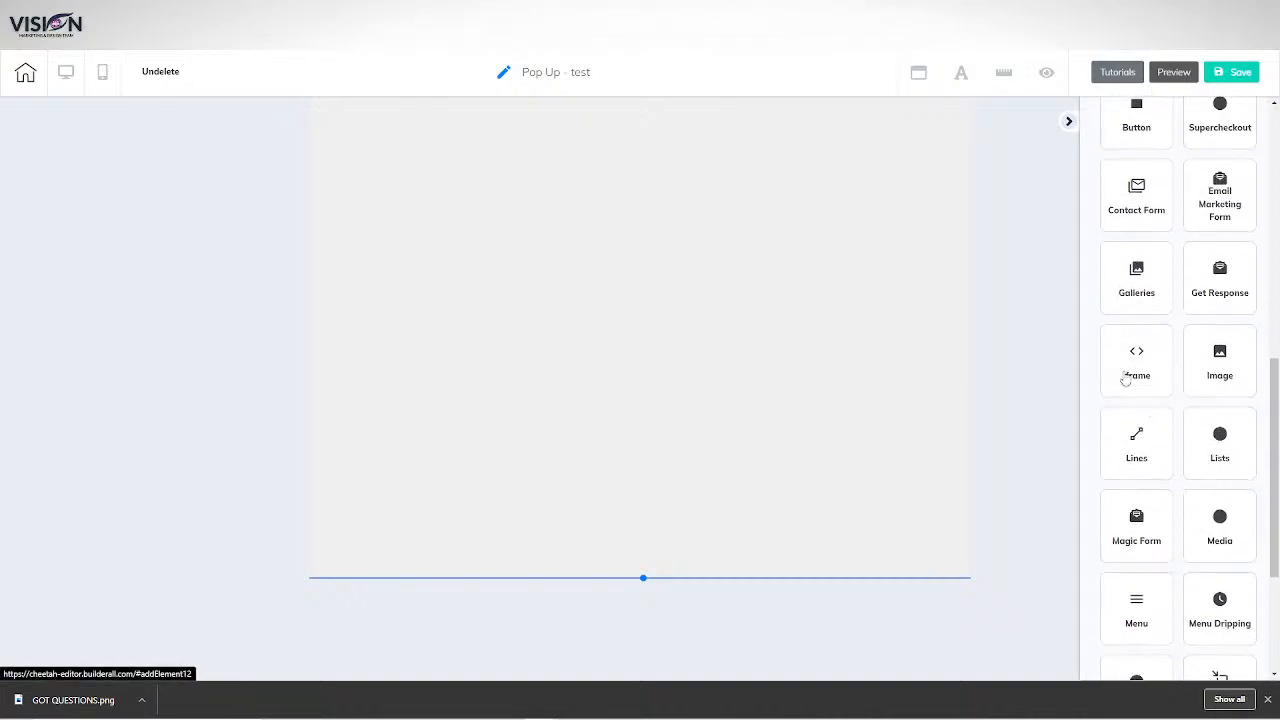
{"action": "left_click", "coordinate": [1124, 373]}
{"action": "left_click_drag", "start_coordinate": [1160, 314], "coordinate": [885, 517]}
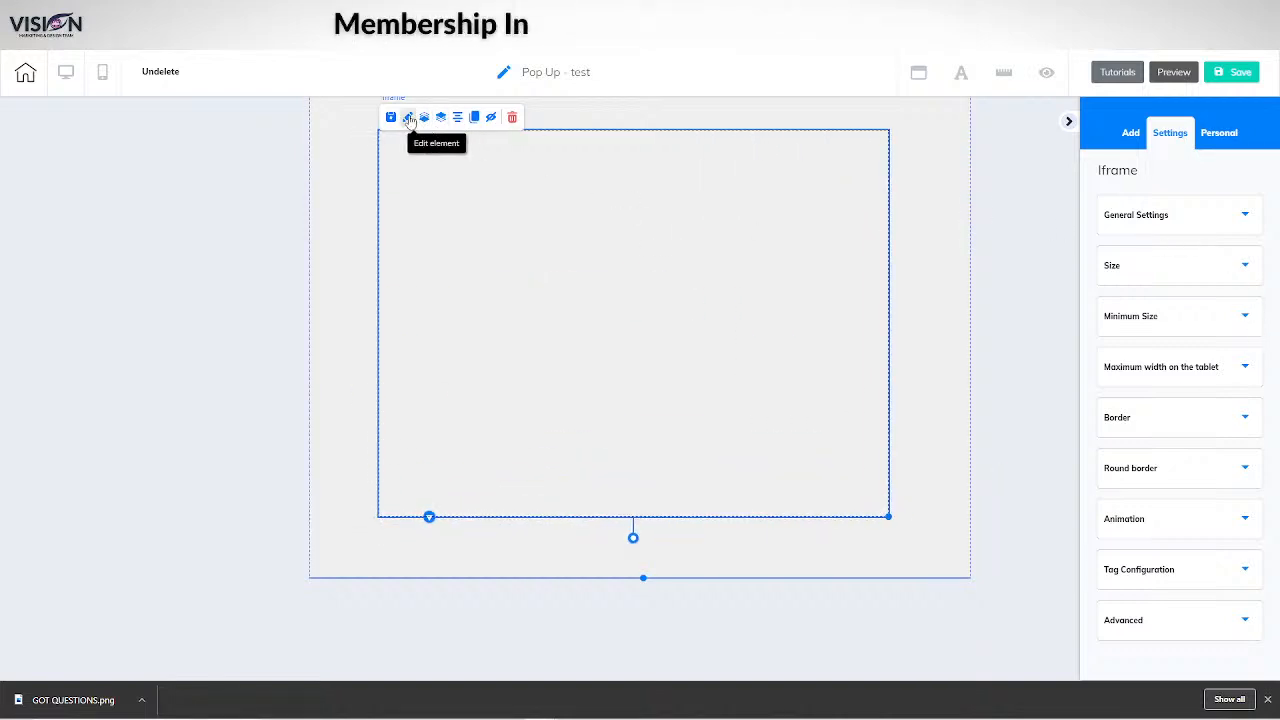
Paste the SiteBot embed code into the iframe's Embed Doc setting and apply it.
{"action": "left_click", "coordinate": [1157, 222]}
{"action": "left_click", "coordinate": [1110, 398]}
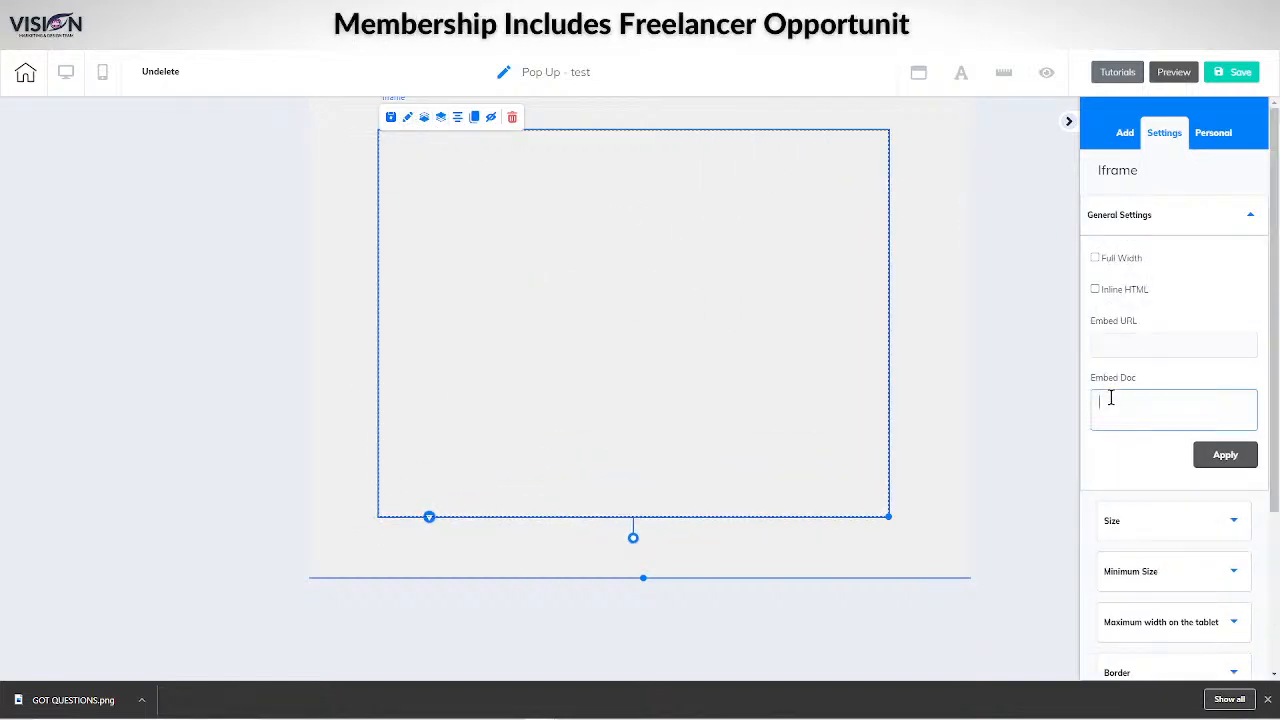
{"action": "type", "text": "https://sitebot.eb4us.com/sitebot.php?key=1nryz6wJsLzn"}
{"action": "left_click", "coordinate": [1228, 454]}
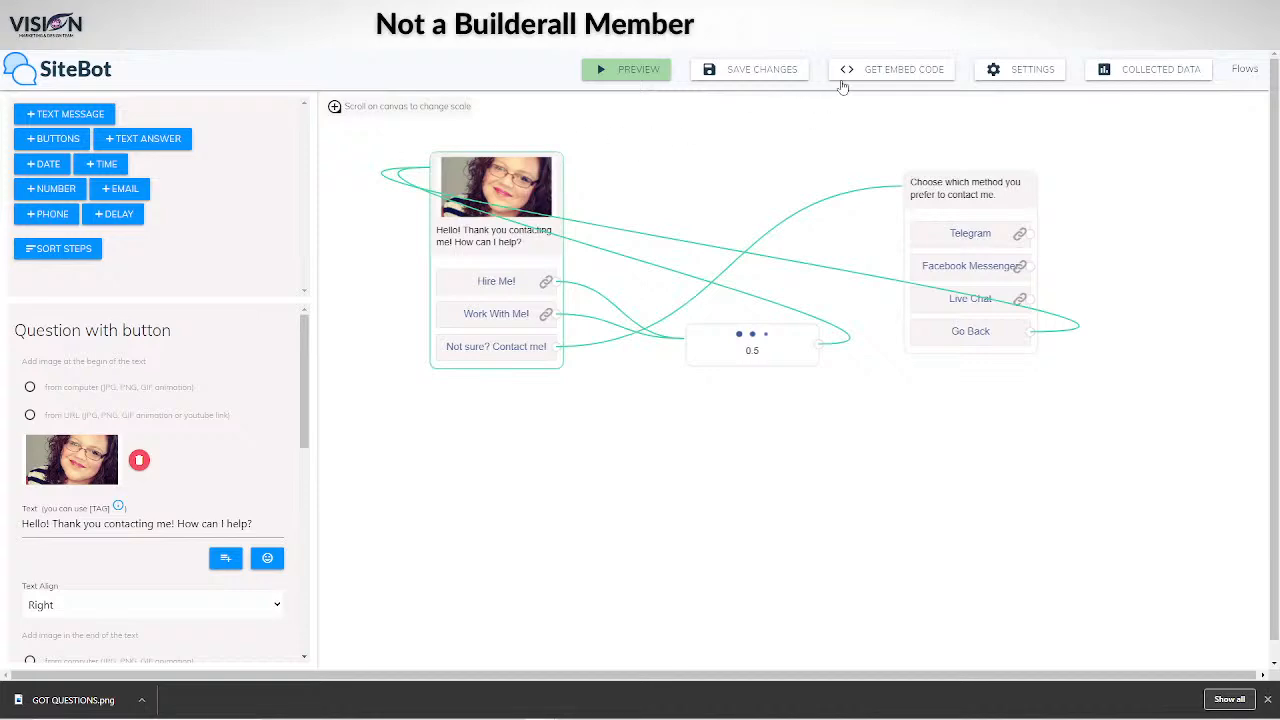
Copy the bot's iframe embed code from SiteBot, replace the pop-up iframe's Embed Doc content with it and apply it.
{"action": "left_click", "coordinate": [864, 70]}
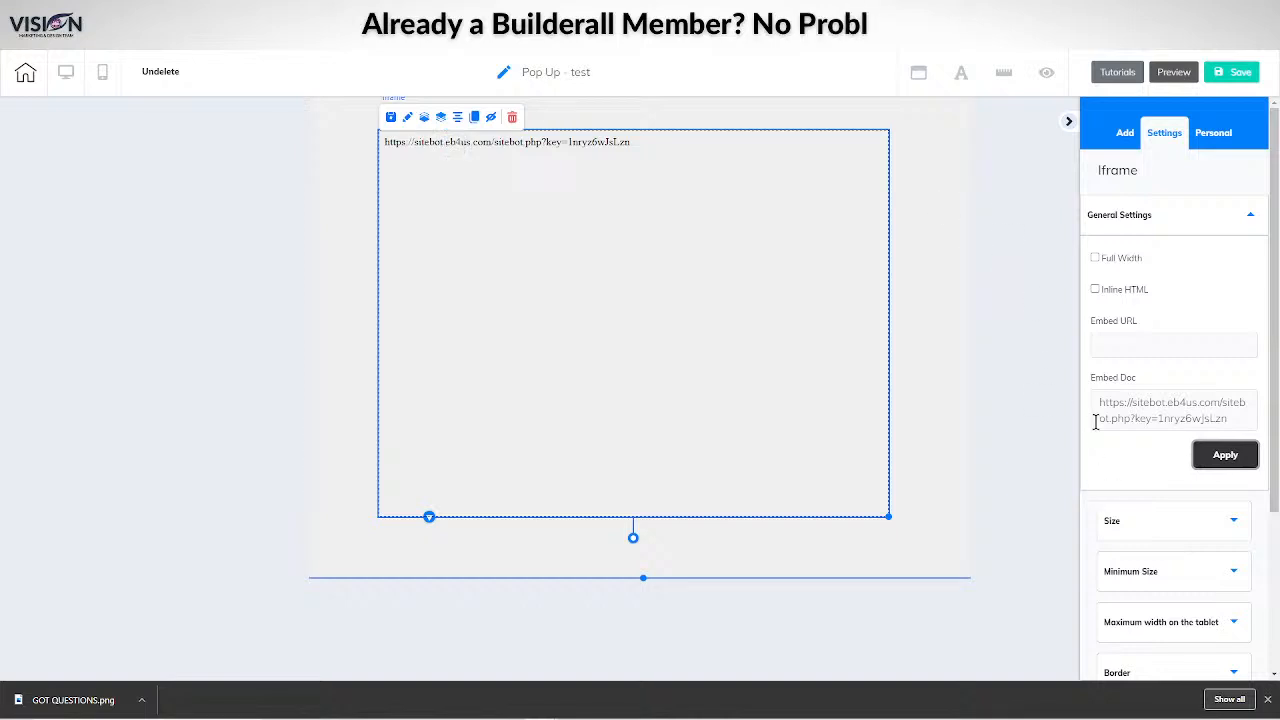
{"action": "triple_click", "coordinate": [1093, 403]}
{"action": "key", "text": "ctrl+v"}
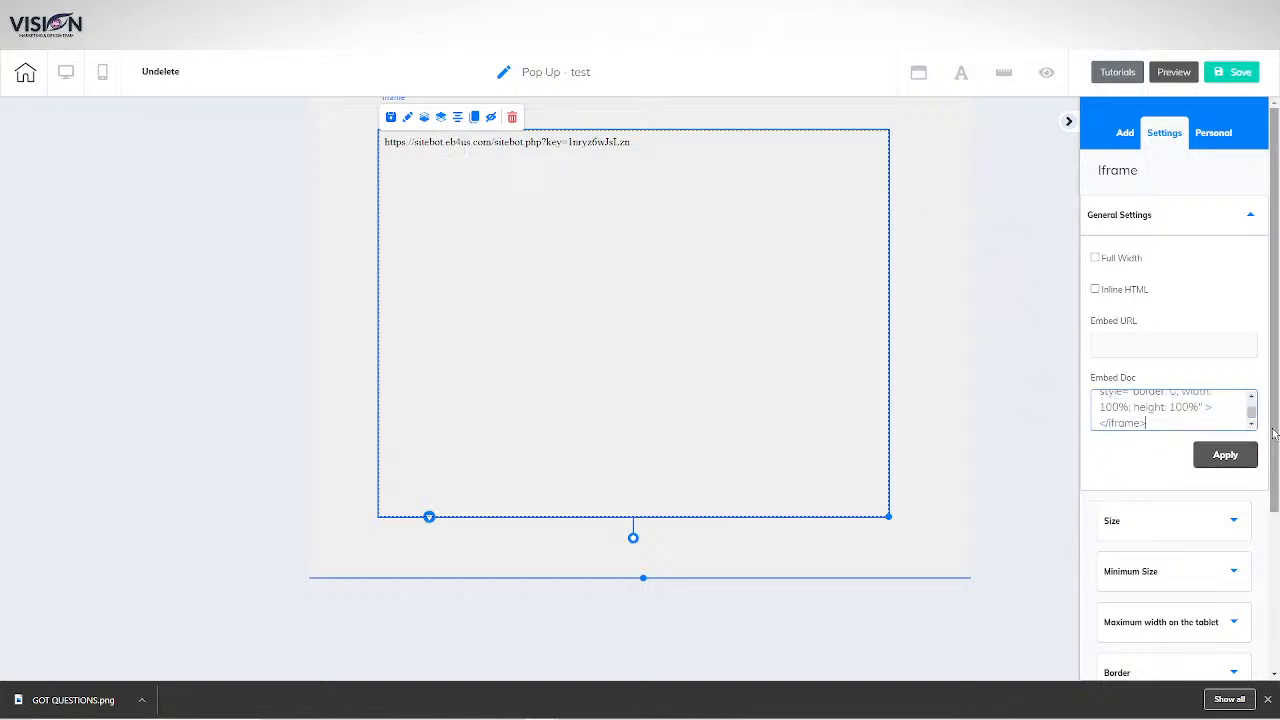
{"action": "left_click", "coordinate": [1230, 459]}
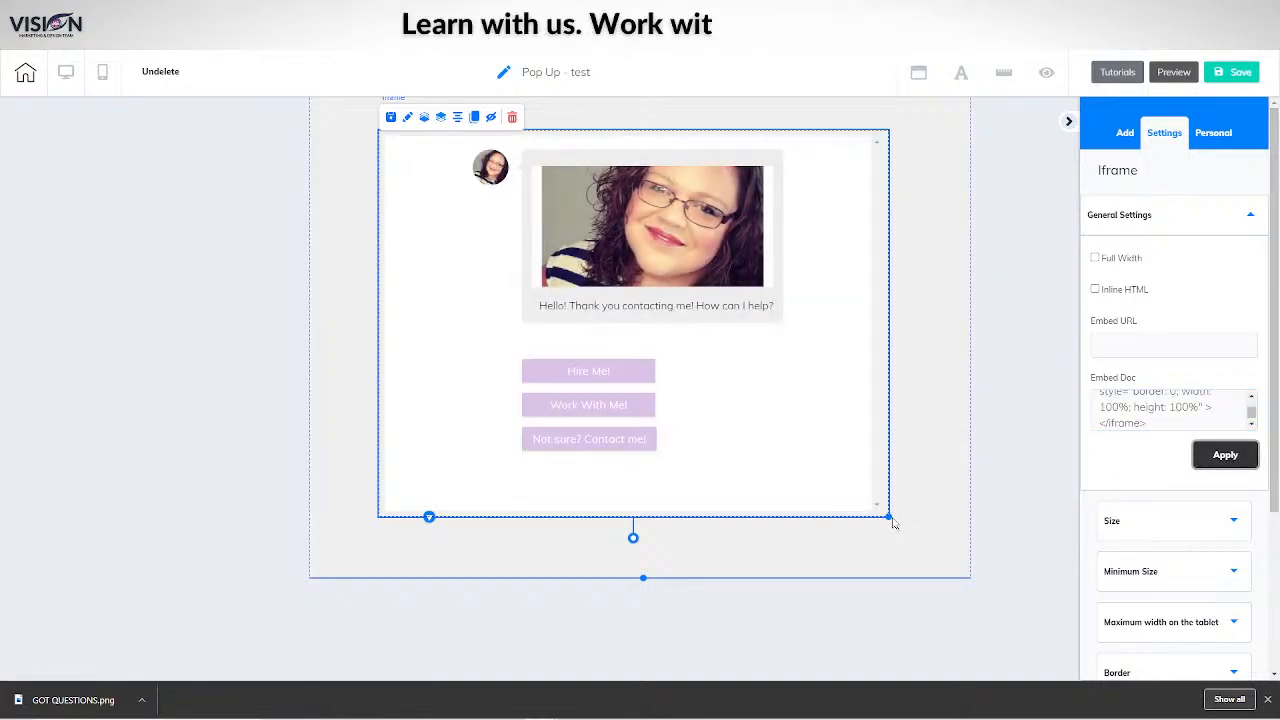
Narrow the iframe to about half the panel's width, centre it in the pop-up, and shorten the panel beneath it.
{"action": "left_click_drag", "start_coordinate": [888, 517], "coordinate": [708, 517]}
{"action": "left_click_drag", "start_coordinate": [620, 458], "coordinate": [674, 480]}
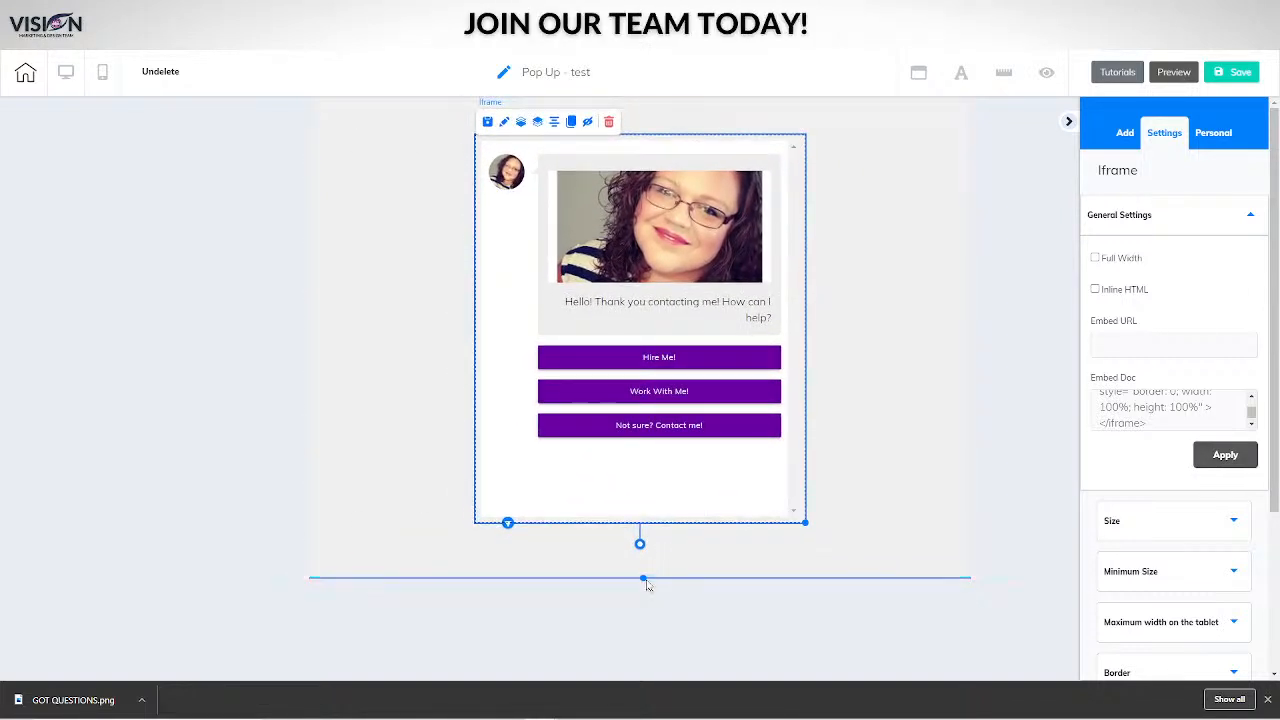
{"action": "left_click_drag", "start_coordinate": [642, 580], "coordinate": [640, 545]}
{"action": "left_click_drag", "start_coordinate": [684, 283], "coordinate": [815, 263]}
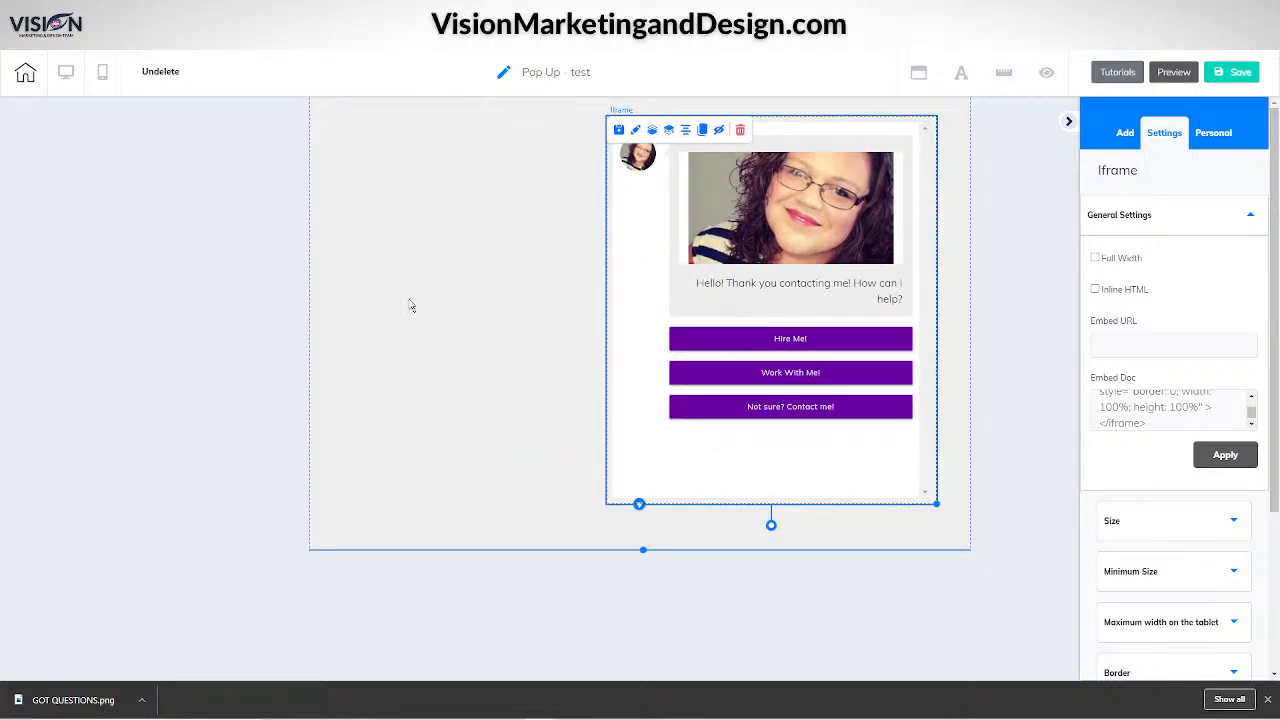
{"action": "left_click_drag", "start_coordinate": [766, 334], "coordinate": [637, 334]}
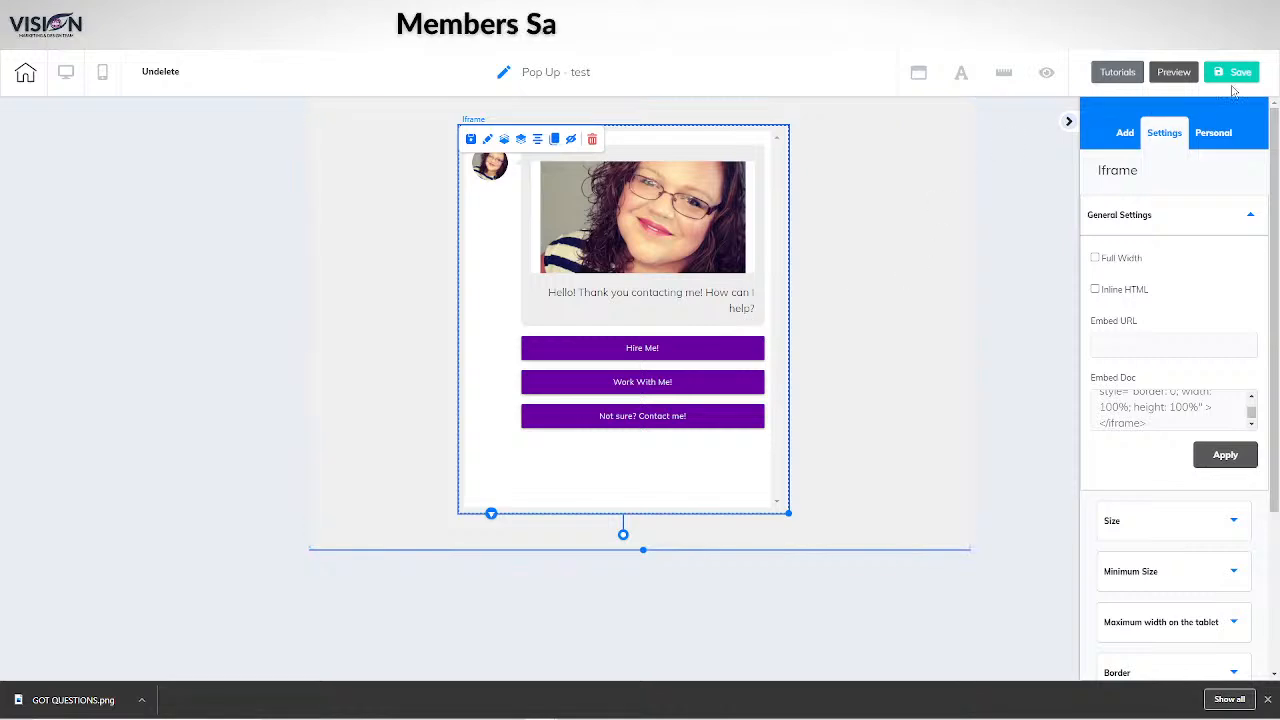
Save the "test" pop-up, return to the site's page list and republish the site.
{"action": "left_click", "coordinate": [1235, 75]}
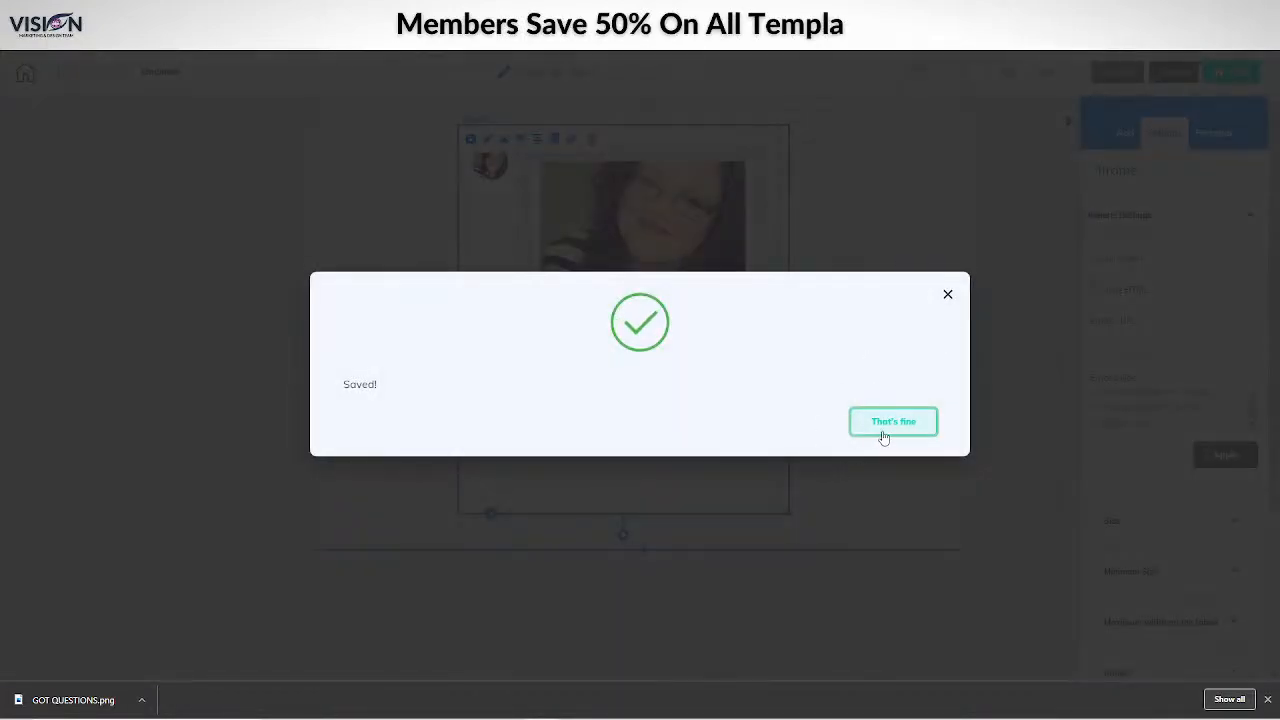
{"action": "left_click", "coordinate": [890, 424]}
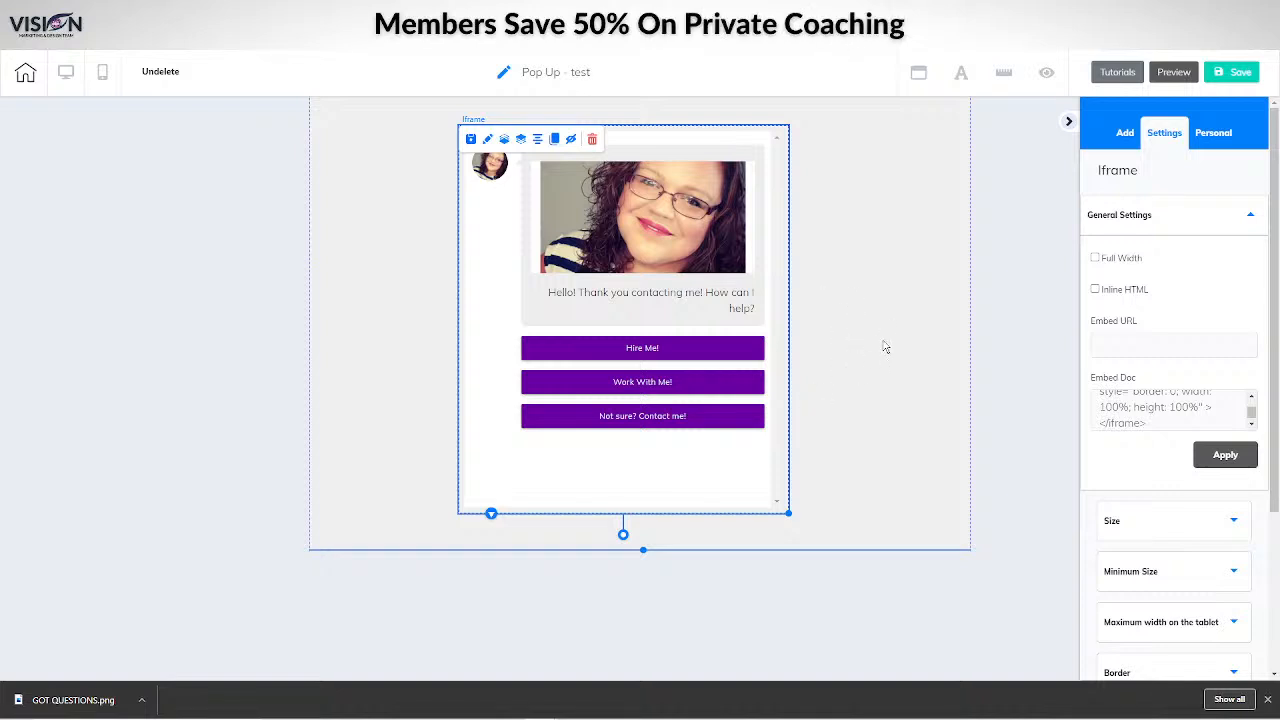
{"action": "left_click", "coordinate": [25, 73]}
{"action": "left_click", "coordinate": [711, 382]}
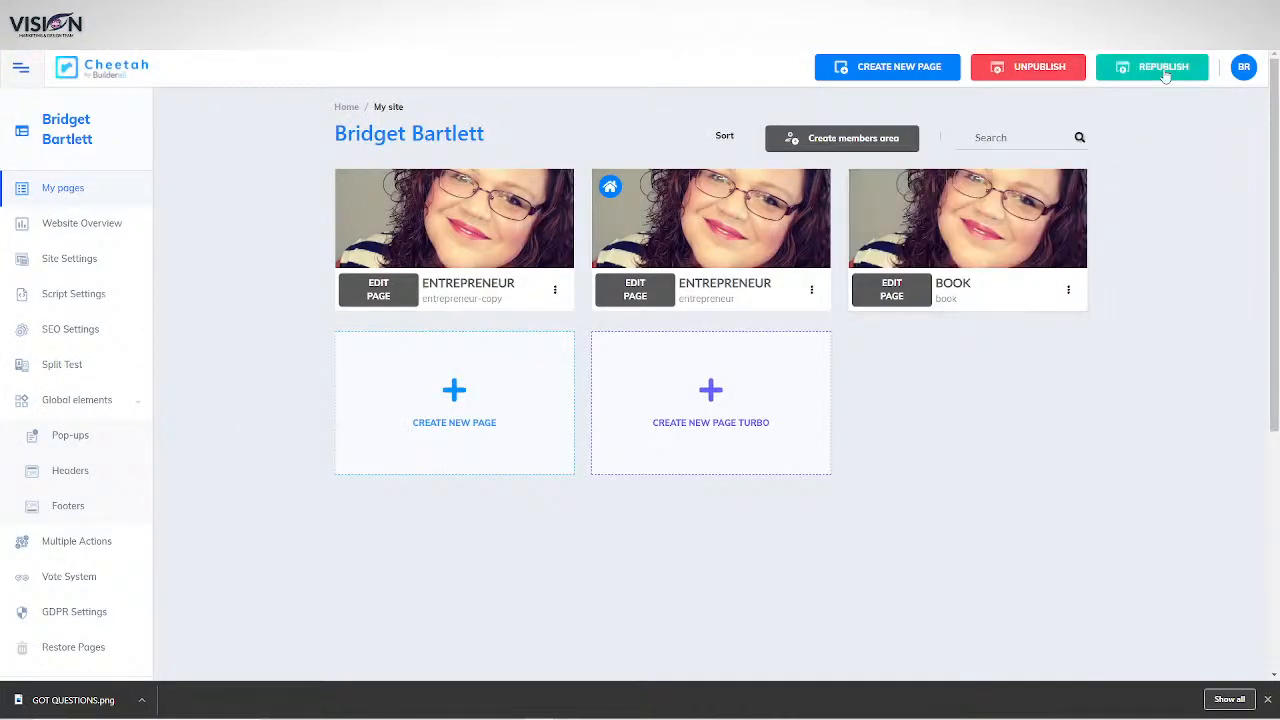
{"action": "left_click", "coordinate": [1165, 77]}
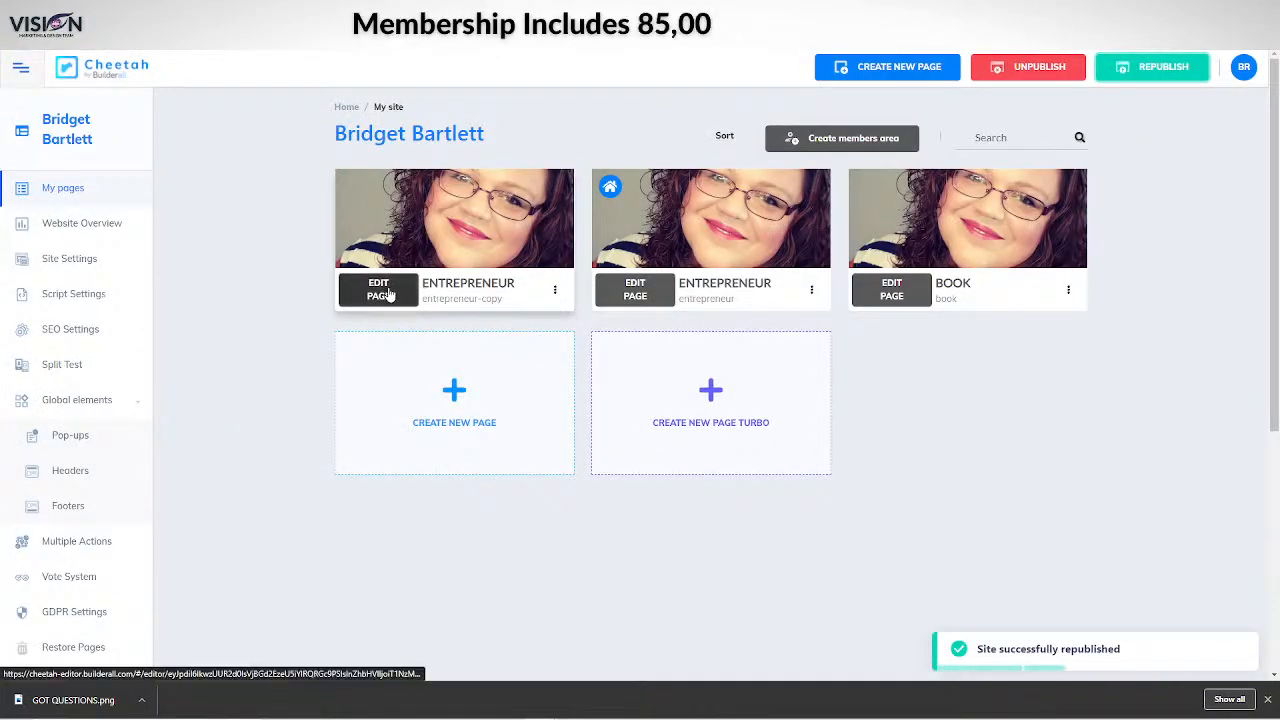
Open the "entrepreneur-copy" page for editing and delete the box containing the embedded chatbot.
{"action": "left_click", "coordinate": [389, 293]}
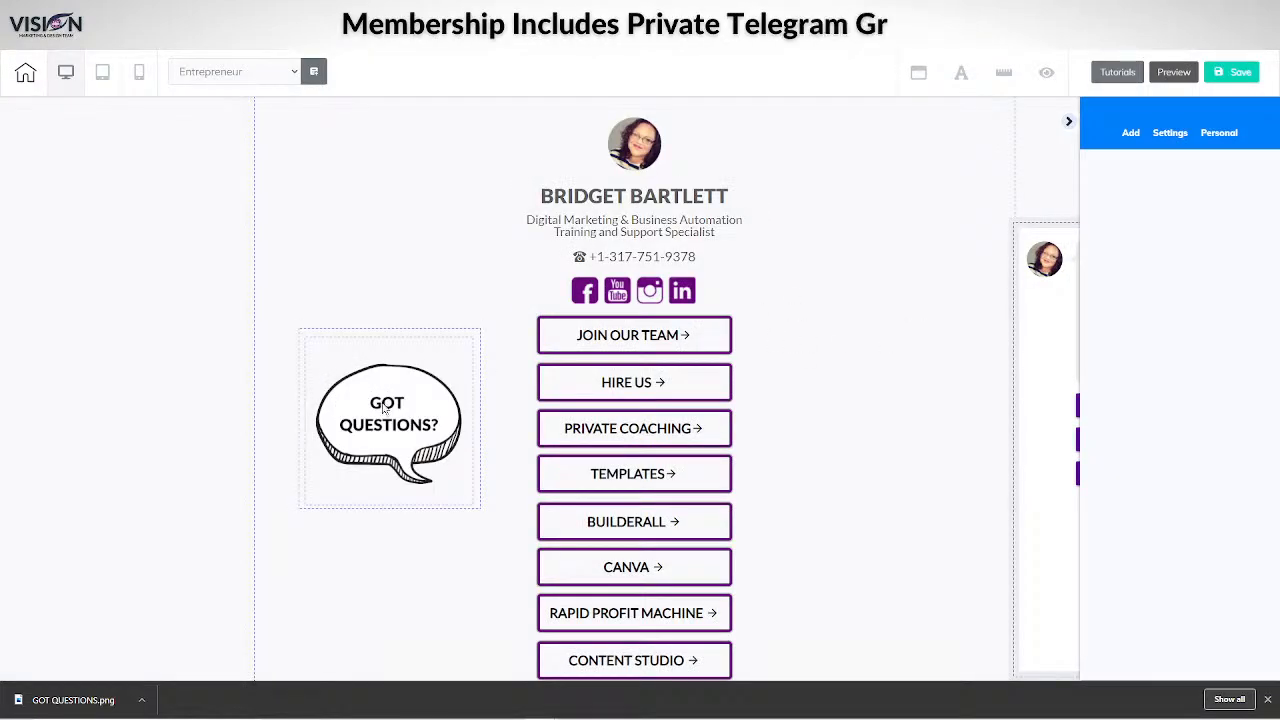
{"action": "left_click", "coordinate": [382, 361]}
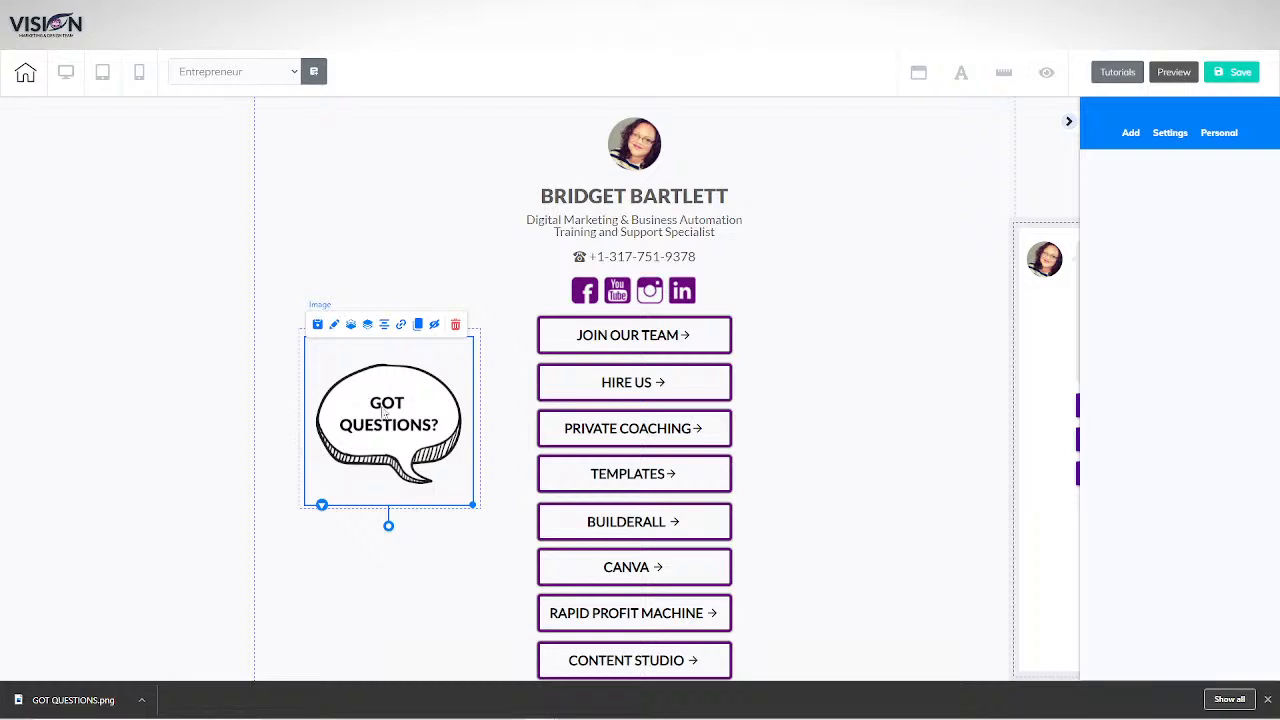
{"action": "left_click", "coordinate": [1068, 121]}
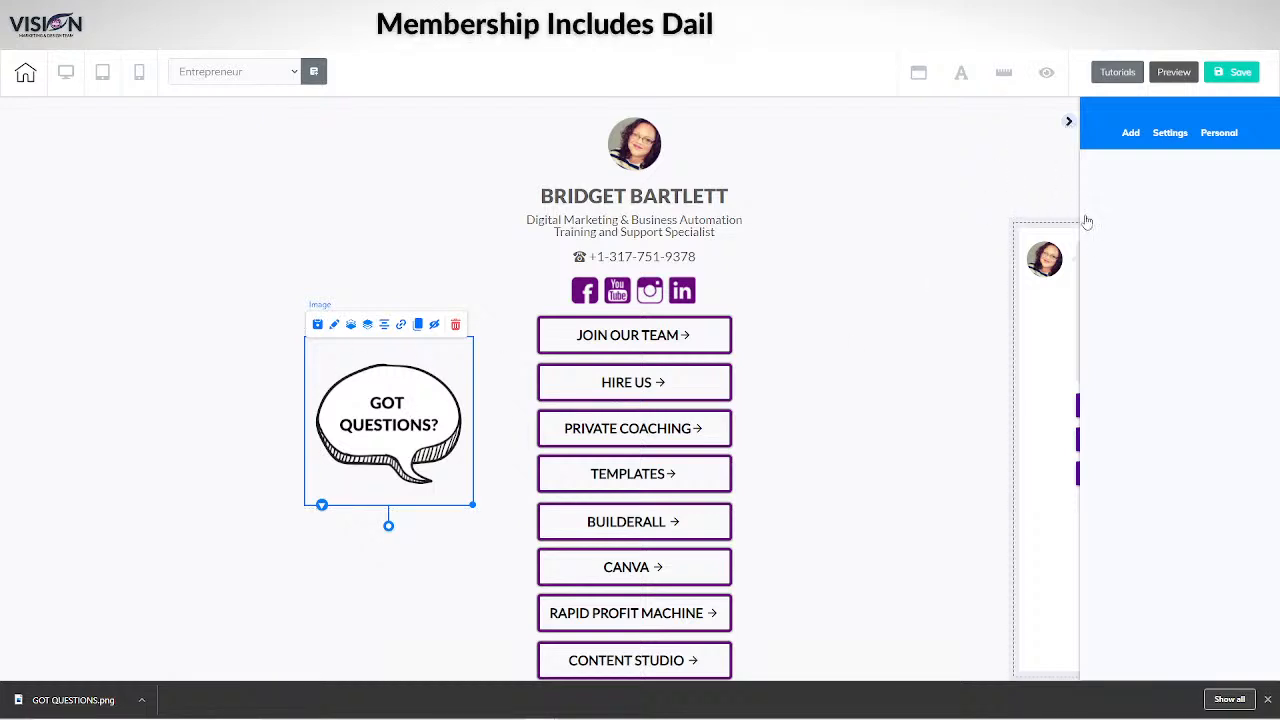
{"action": "left_click", "coordinate": [1074, 224]}
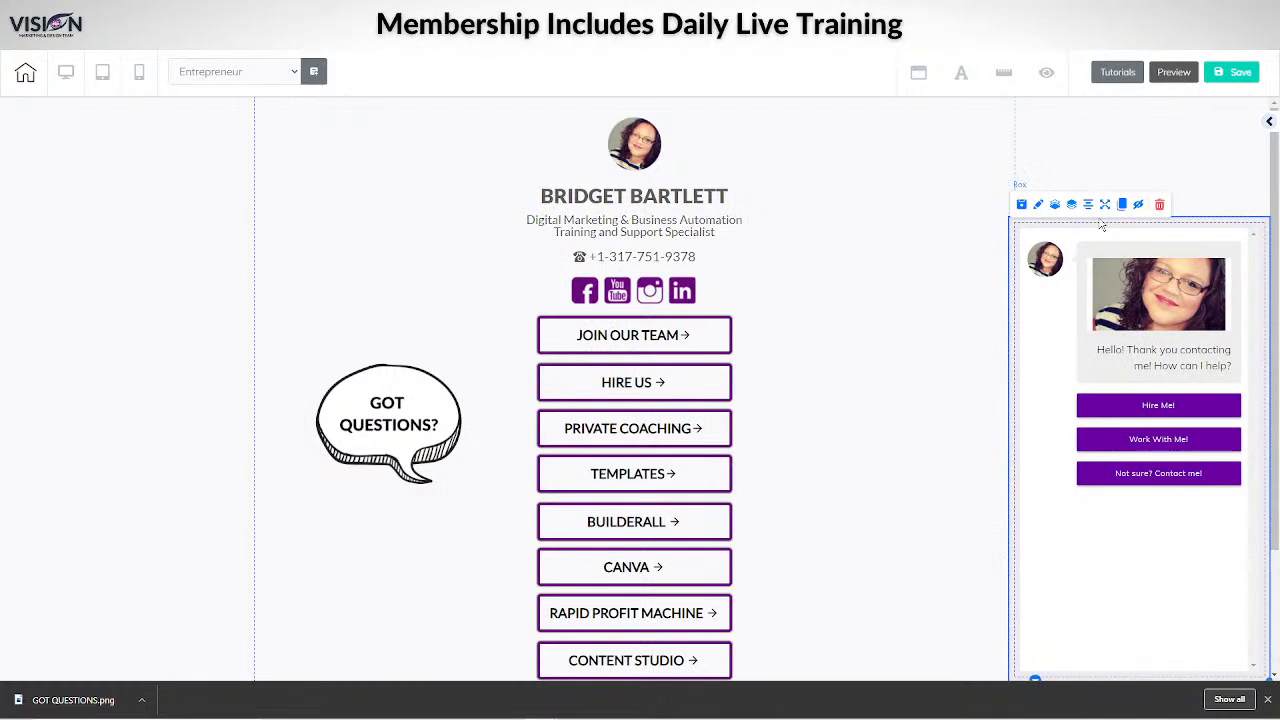
{"action": "left_click", "coordinate": [1159, 204]}
{"action": "left_click", "coordinate": [748, 408]}
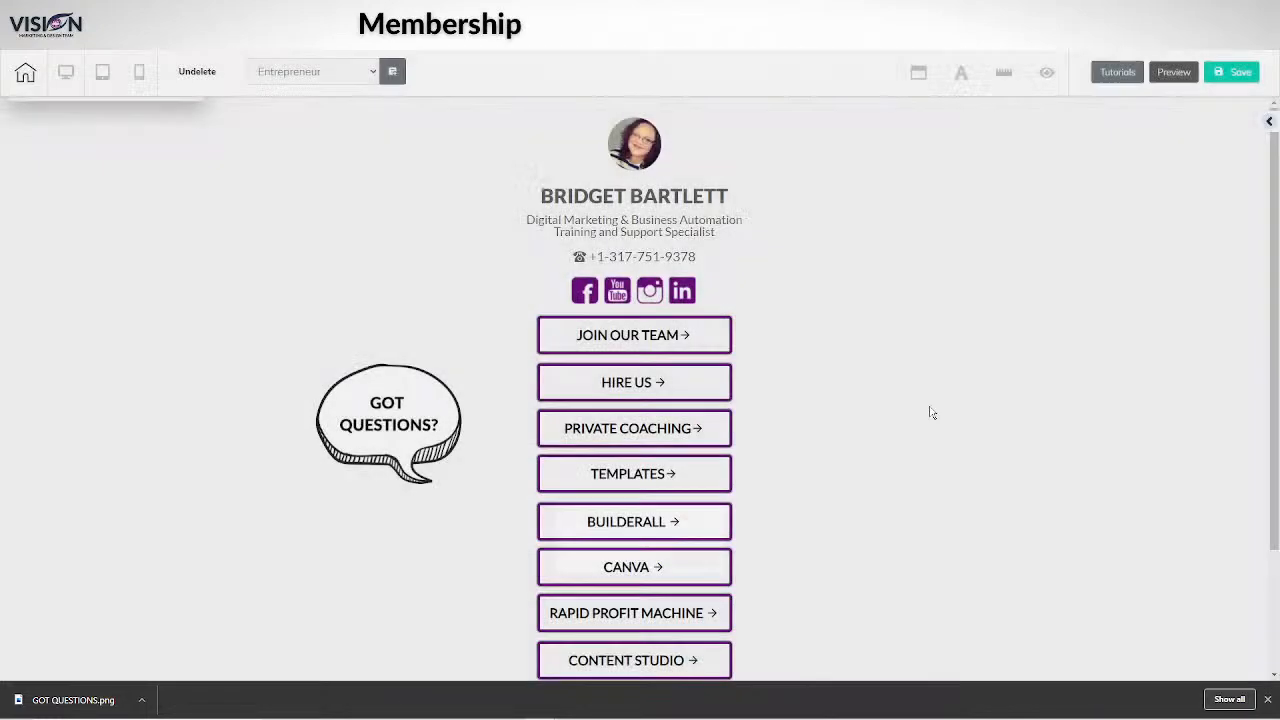
Move the "GOT QUESTIONS?" image to the right of the link buttons and link it to the "test" pop-up.
{"action": "left_click_drag", "start_coordinate": [365, 340], "coordinate": [1032, 427]}
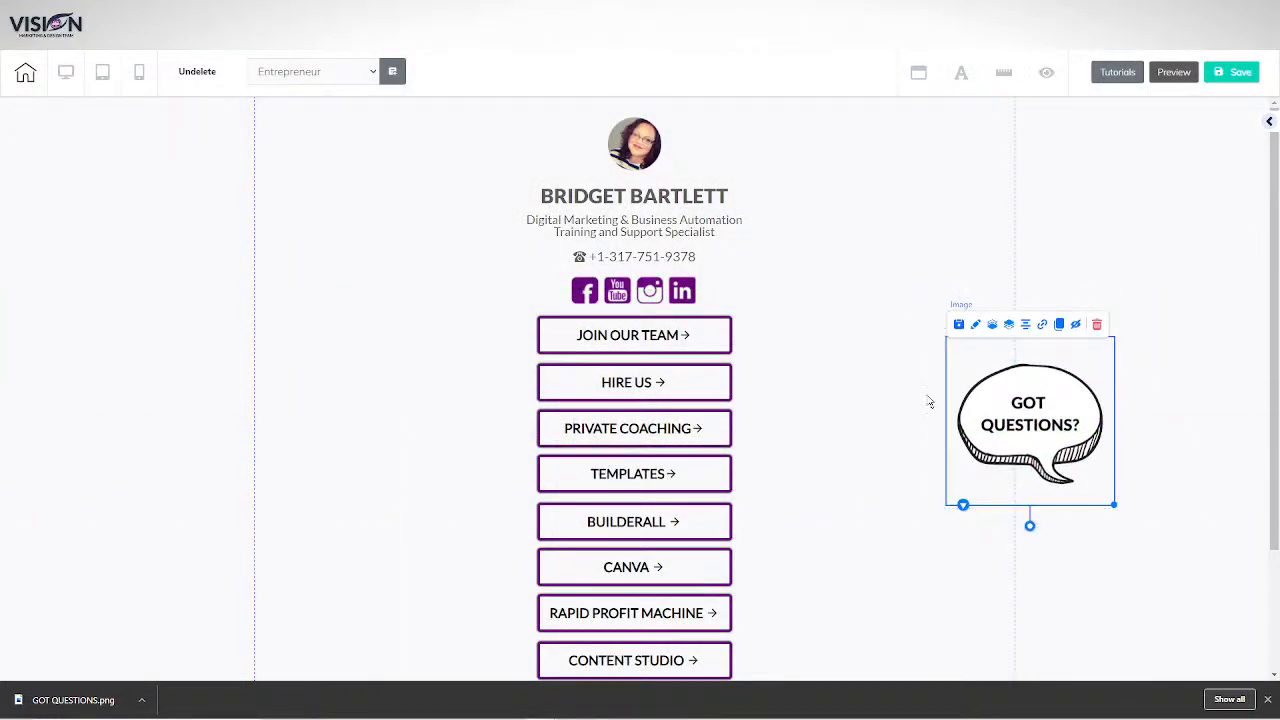
{"action": "left_click", "coordinate": [1043, 326]}
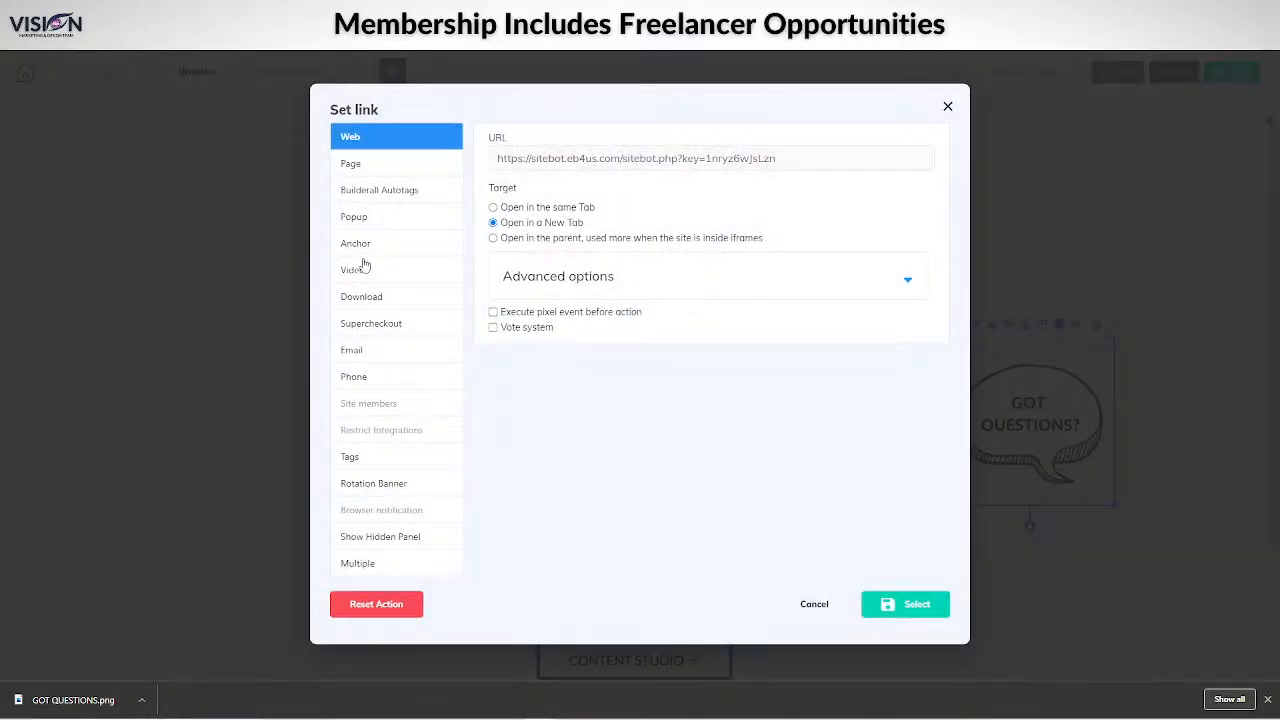
{"action": "left_click", "coordinate": [372, 219]}
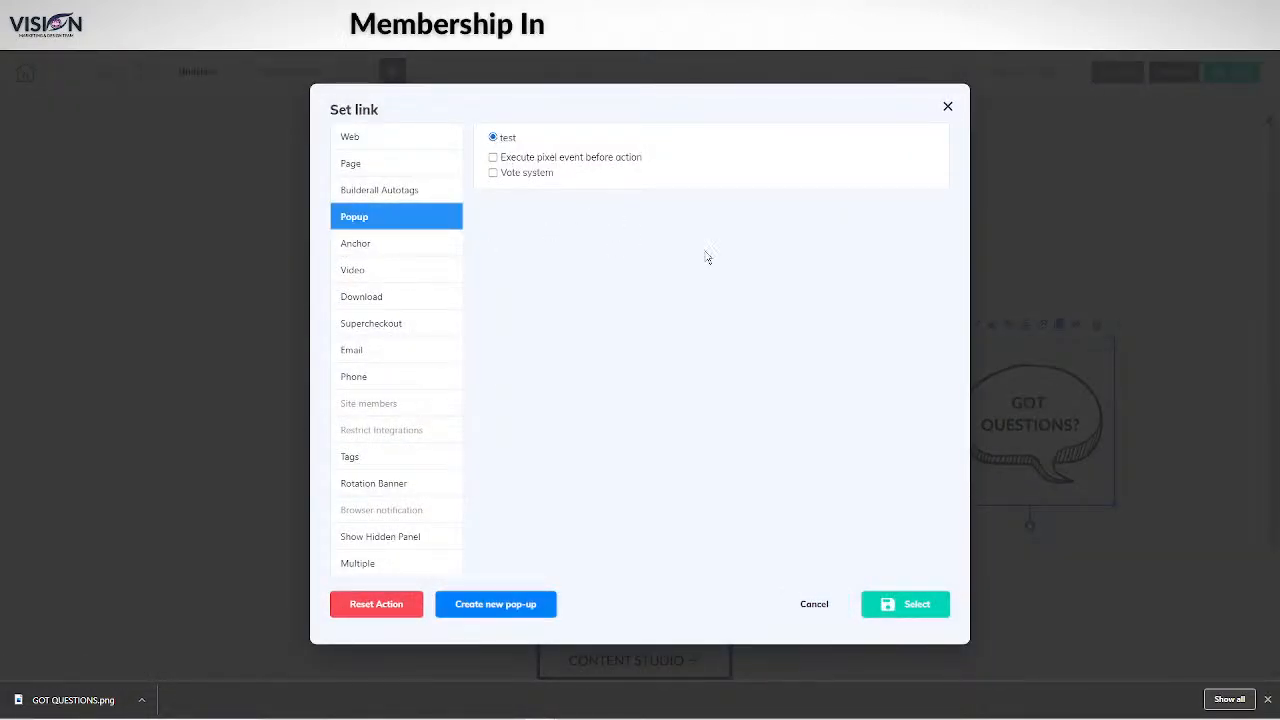
{"action": "left_click", "coordinate": [885, 612]}
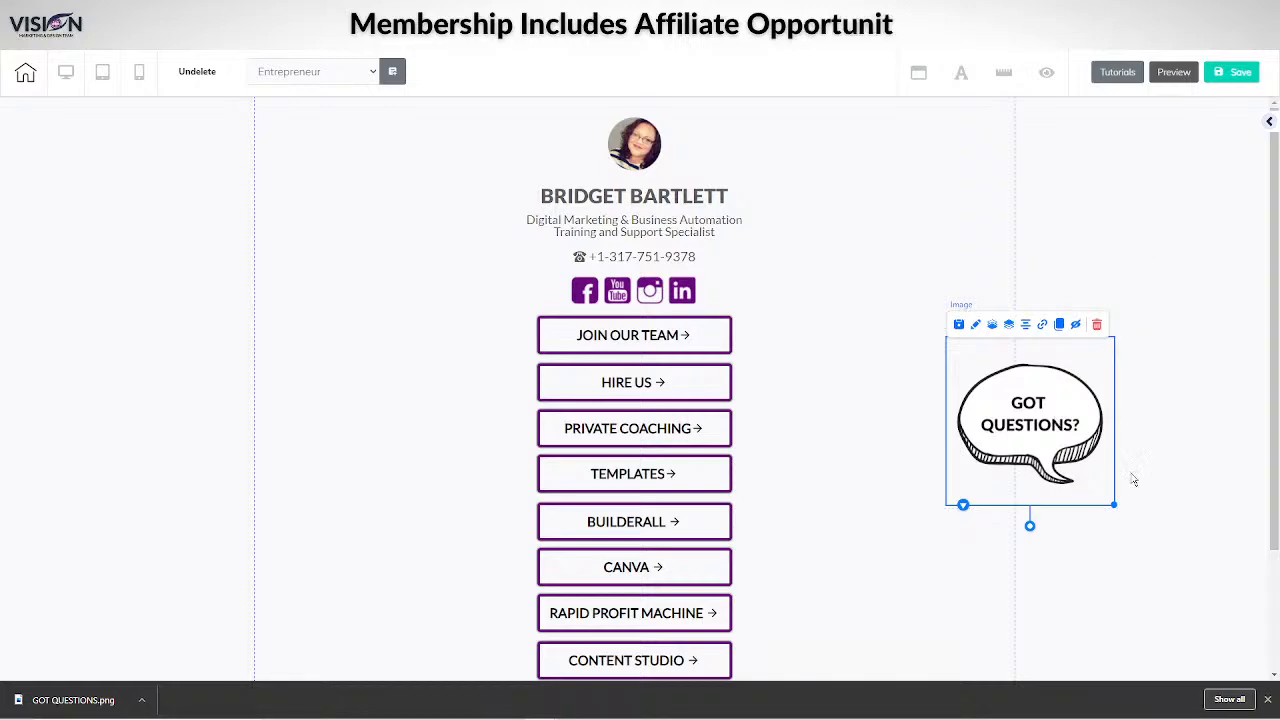
Fix the box holding the "GOT QUESTIONS?" image to the bottom-right border of the page.
{"action": "left_click", "coordinate": [991, 324]}
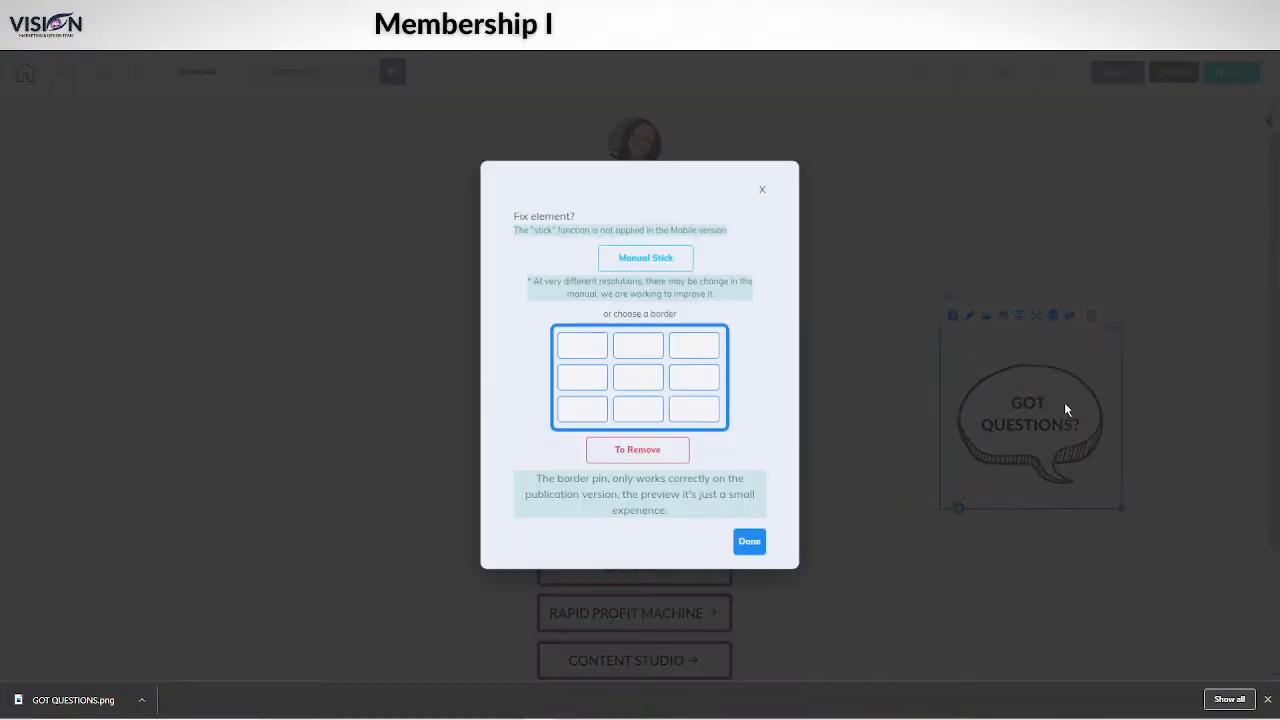
{"action": "left_click", "coordinate": [1036, 316]}
{"action": "left_click", "coordinate": [700, 412]}
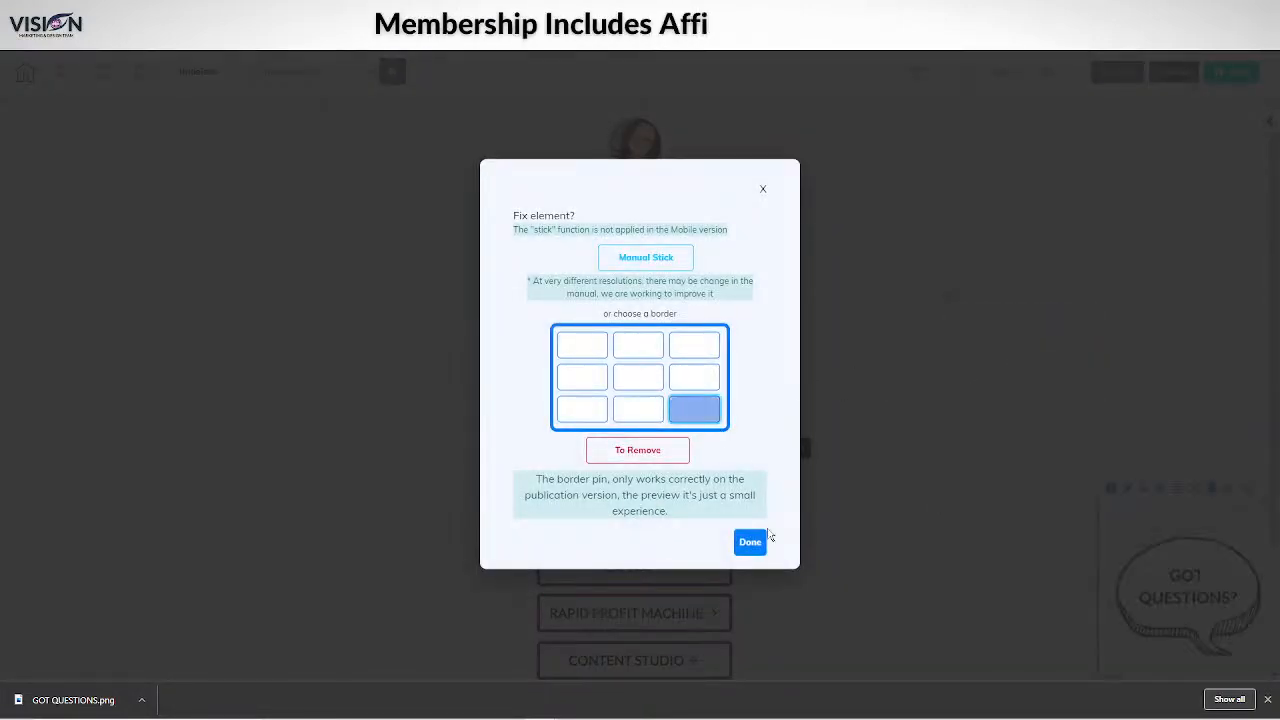
{"action": "left_click", "coordinate": [751, 543]}
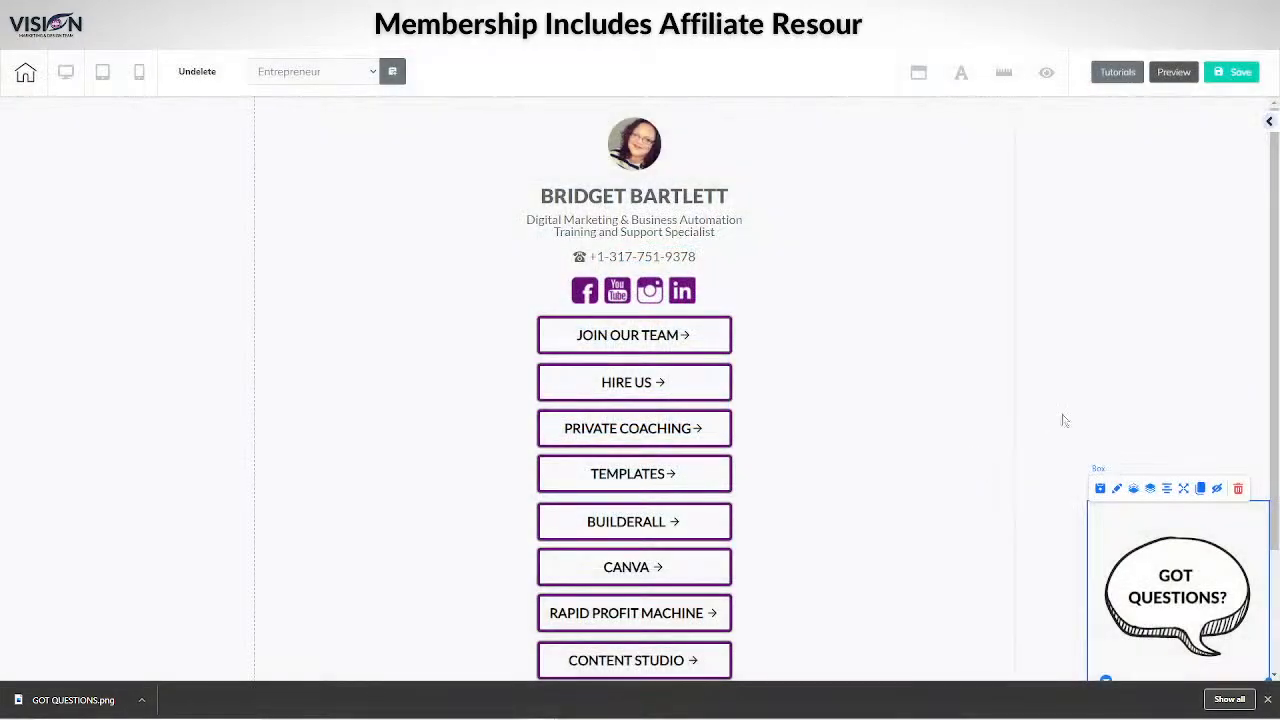
Save the page and publish the site.
{"action": "left_click", "coordinate": [1221, 78]}
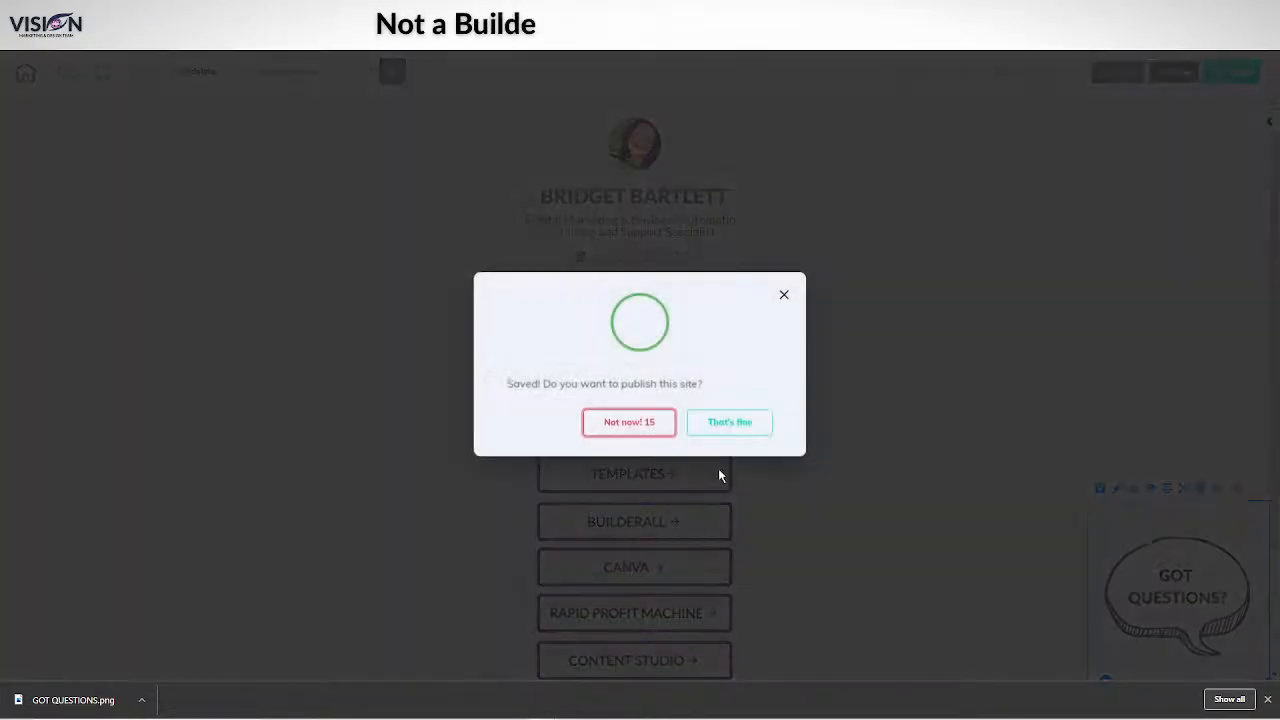
{"action": "left_click", "coordinate": [746, 425]}
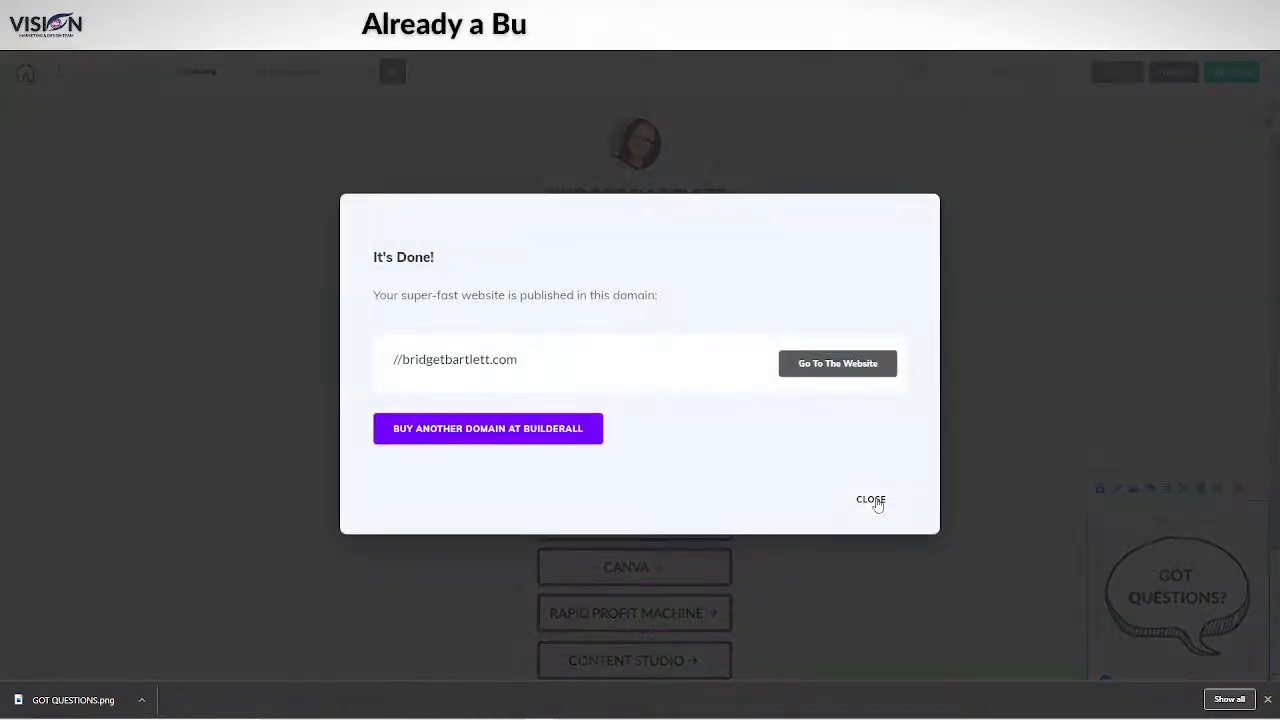
{"action": "left_click", "coordinate": [871, 500]}
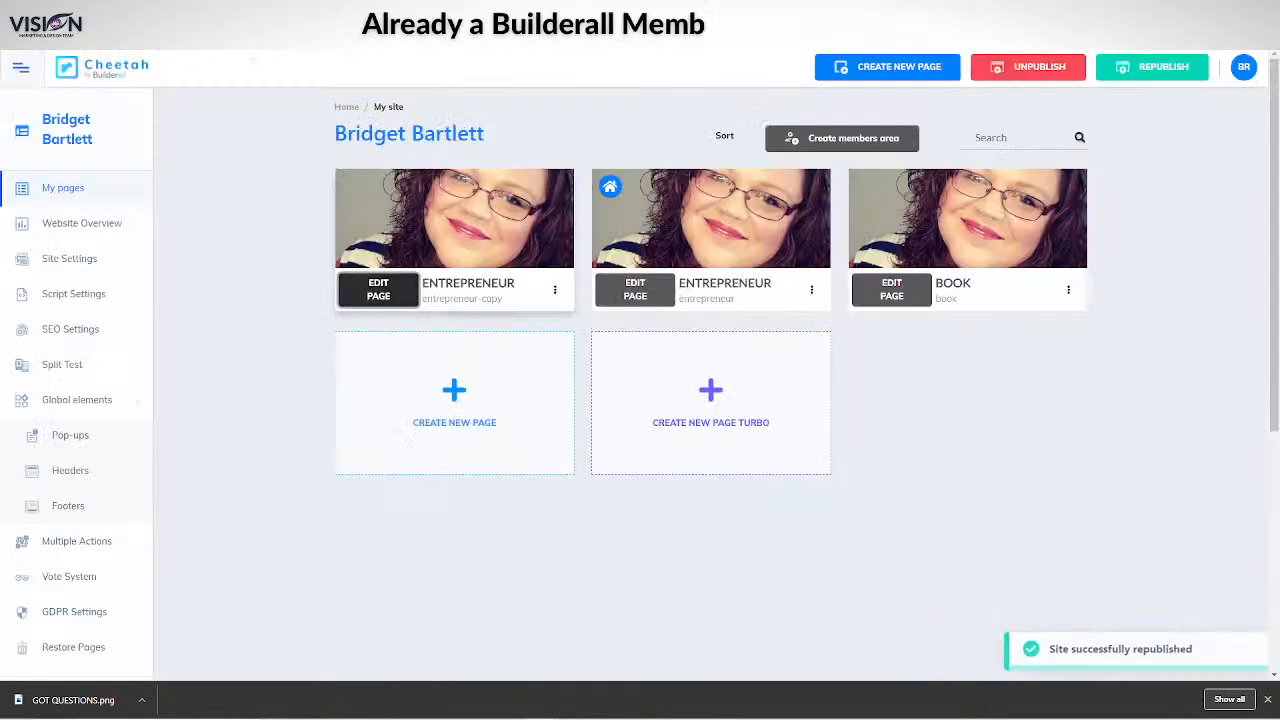
View the live "entrepreneur-copy" page and test opening and closing the chatbot pop-up from the "GOT QUESTIONS?" image.
{"action": "left_click", "coordinate": [554, 290]}
{"action": "left_click", "coordinate": [503, 374]}
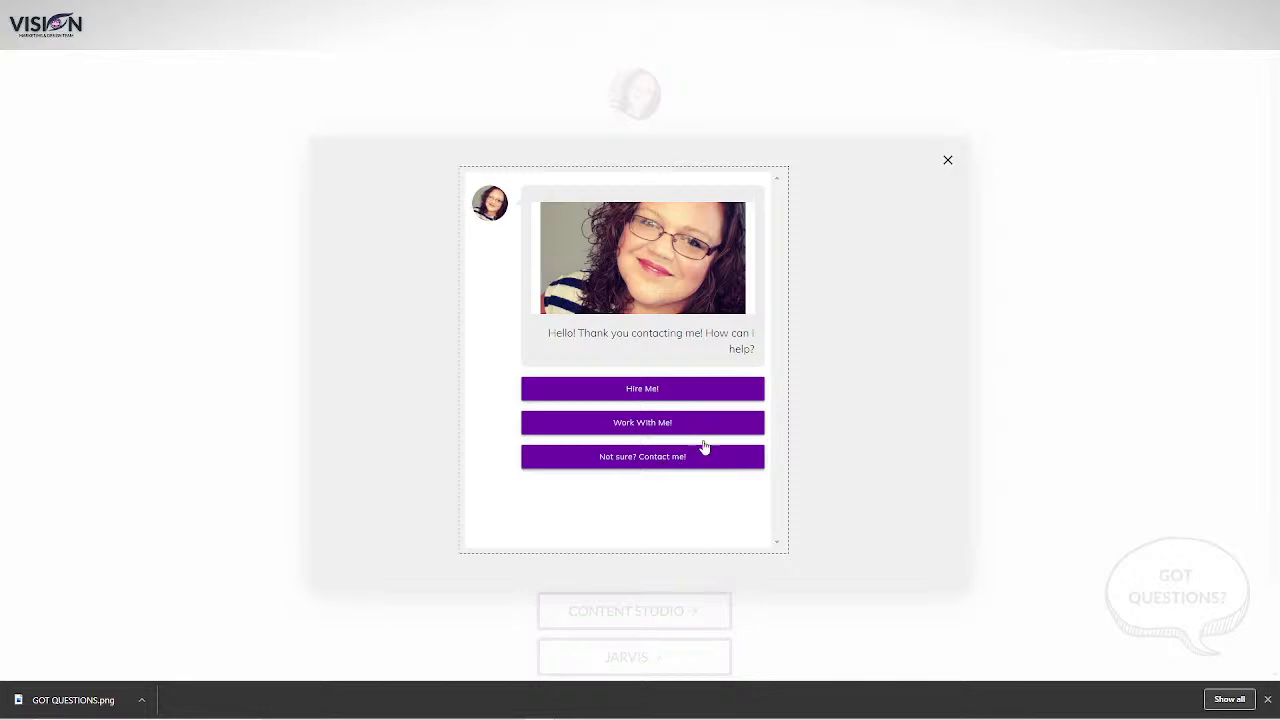
{"action": "left_click", "coordinate": [948, 161]}
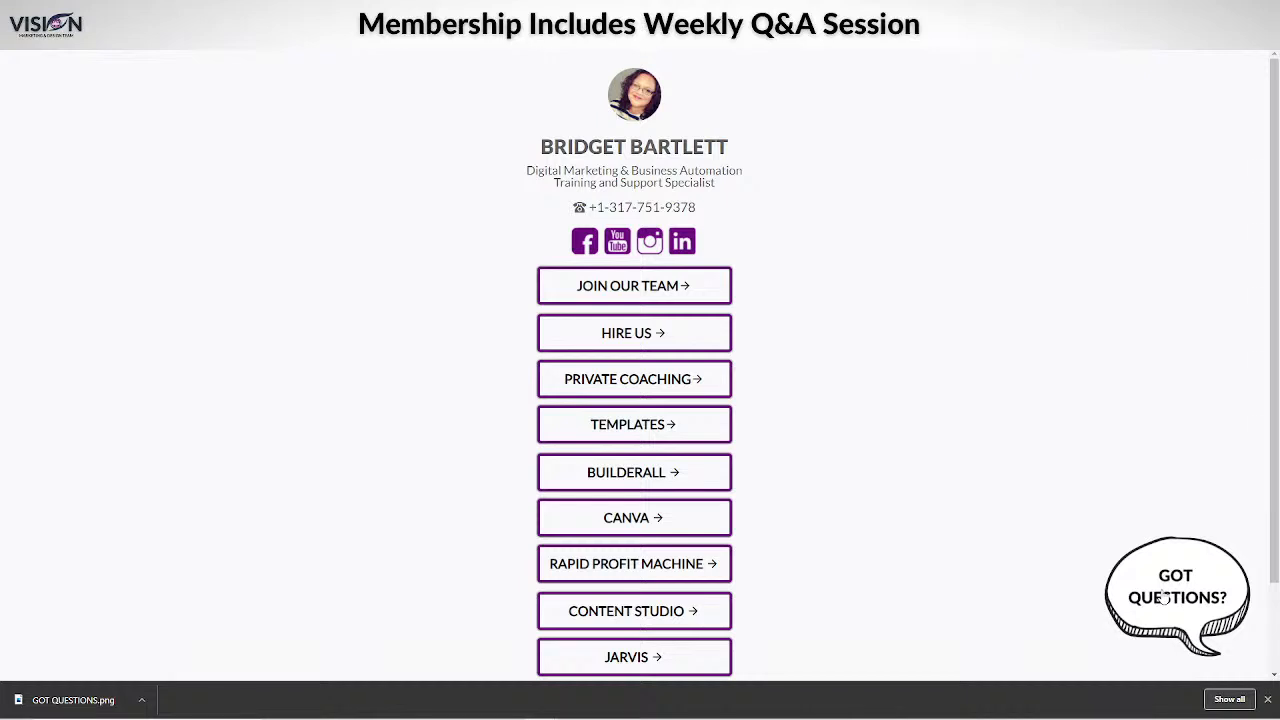
{"action": "left_click", "coordinate": [1165, 597]}
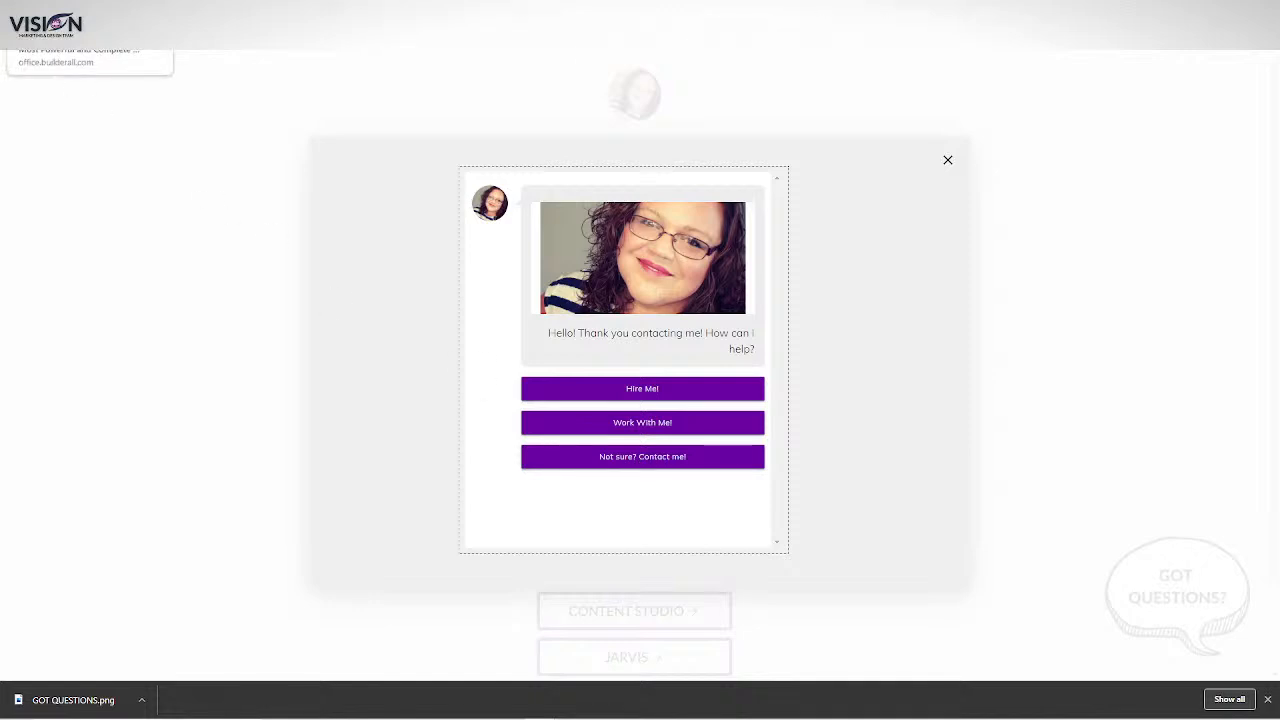
Switch to the Builderall office dashboard.
{"action": "left_click", "coordinate": [90, 12]}
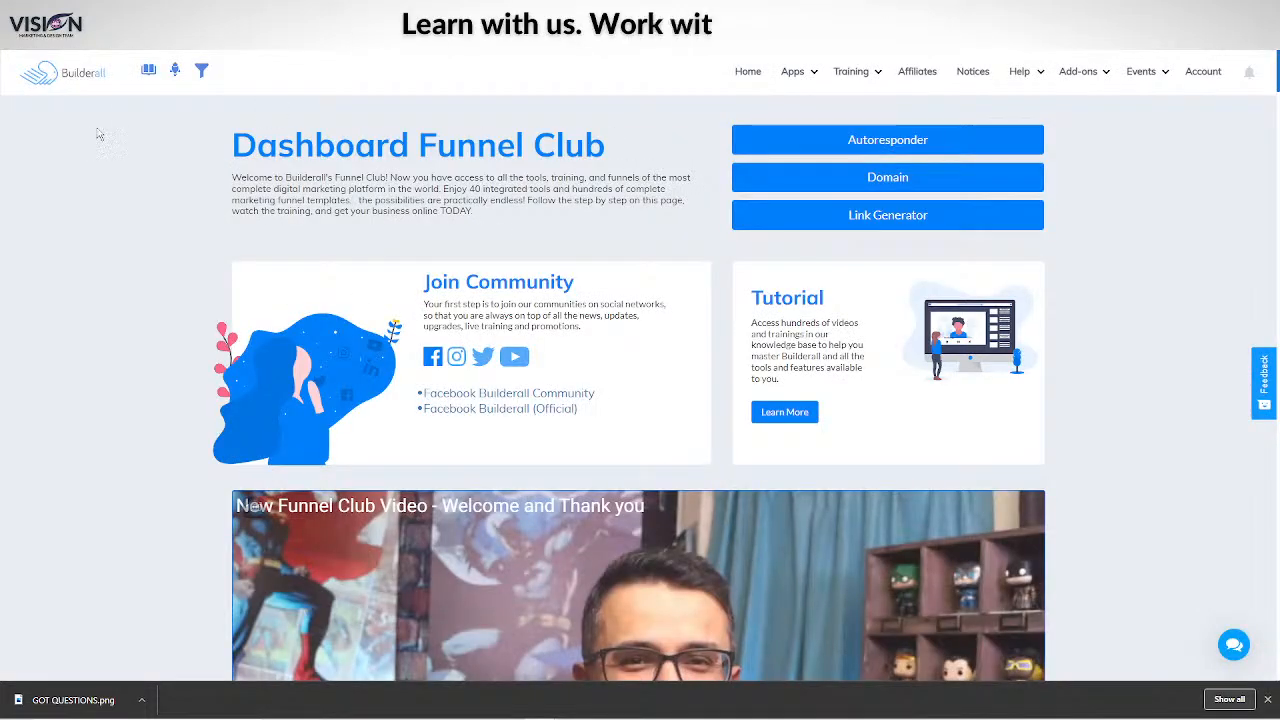